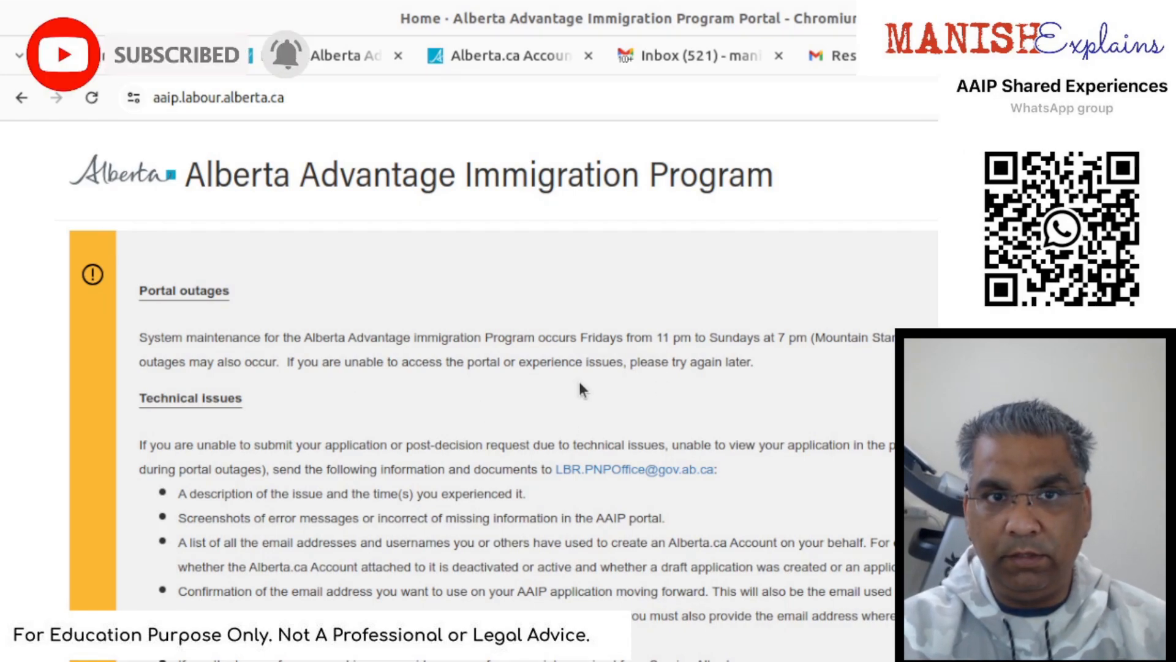
# - Open the Create New Expression of Interest (EOI) page from the portal home
pyautogui.scroll(-6, 586, 389)
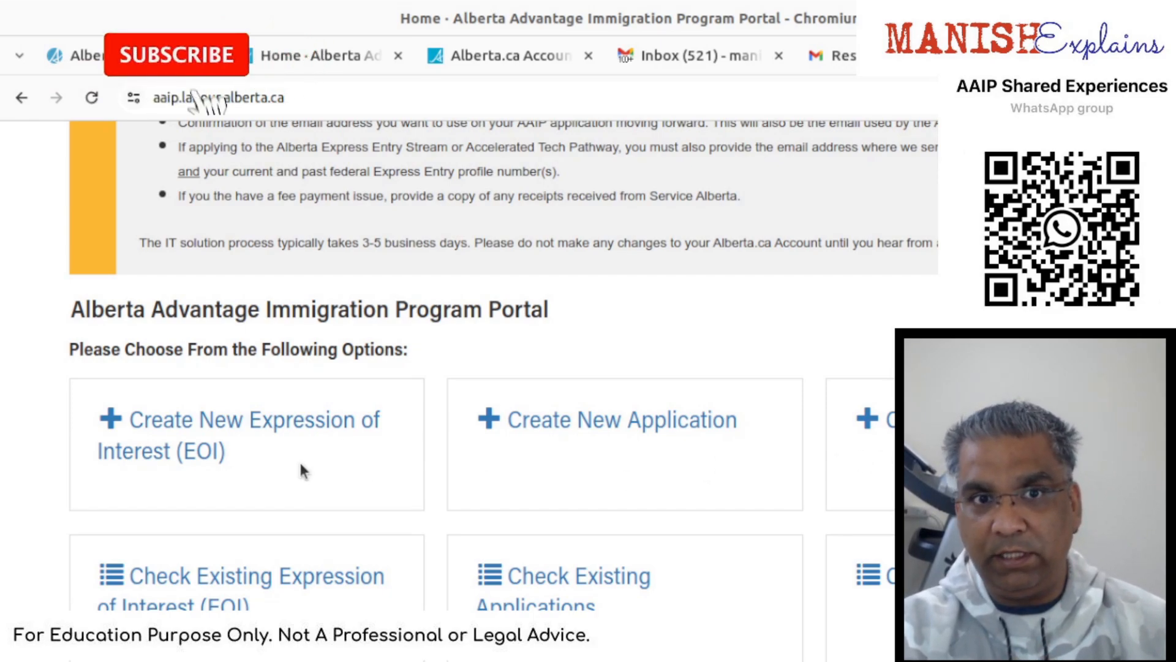
pyautogui.click(206, 428)
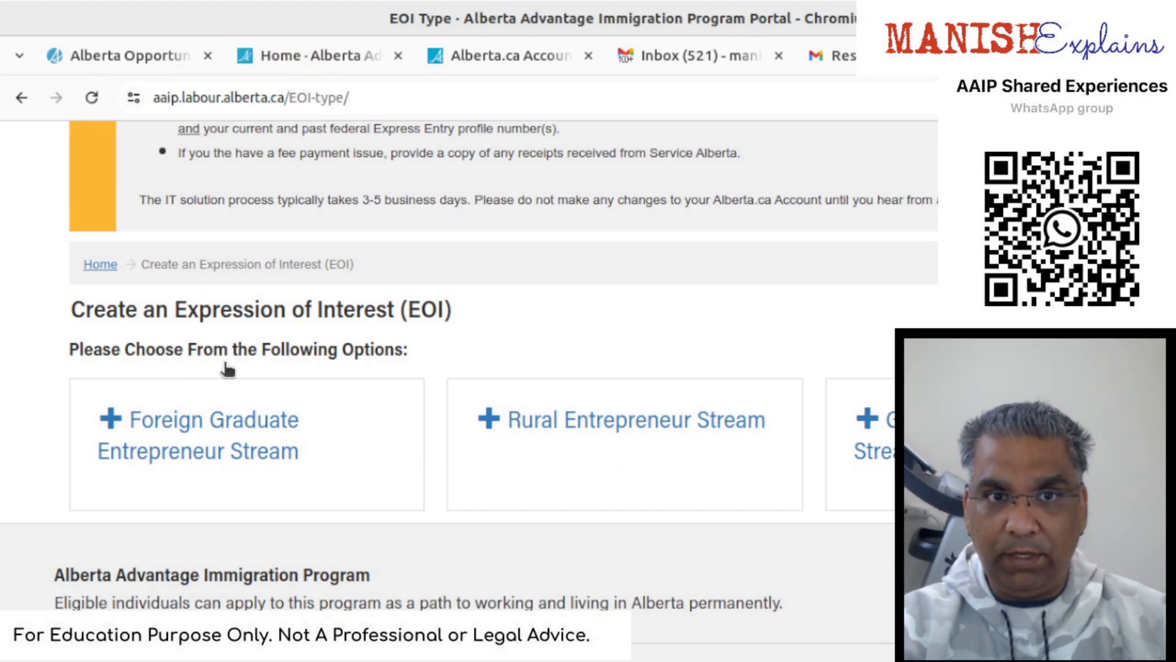
# - Go back to Home and open Create New Application to see the Alberta Opportunity and Rural Renewal streams
pyautogui.click(104, 265)
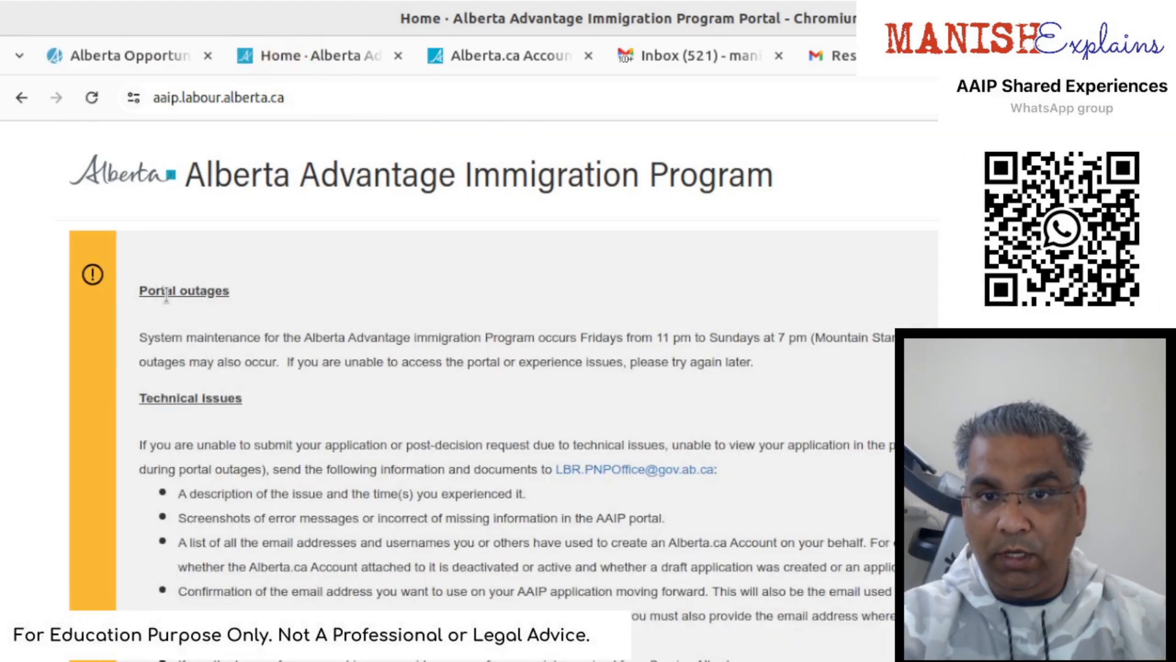
pyautogui.scroll(-10, 892, 533)
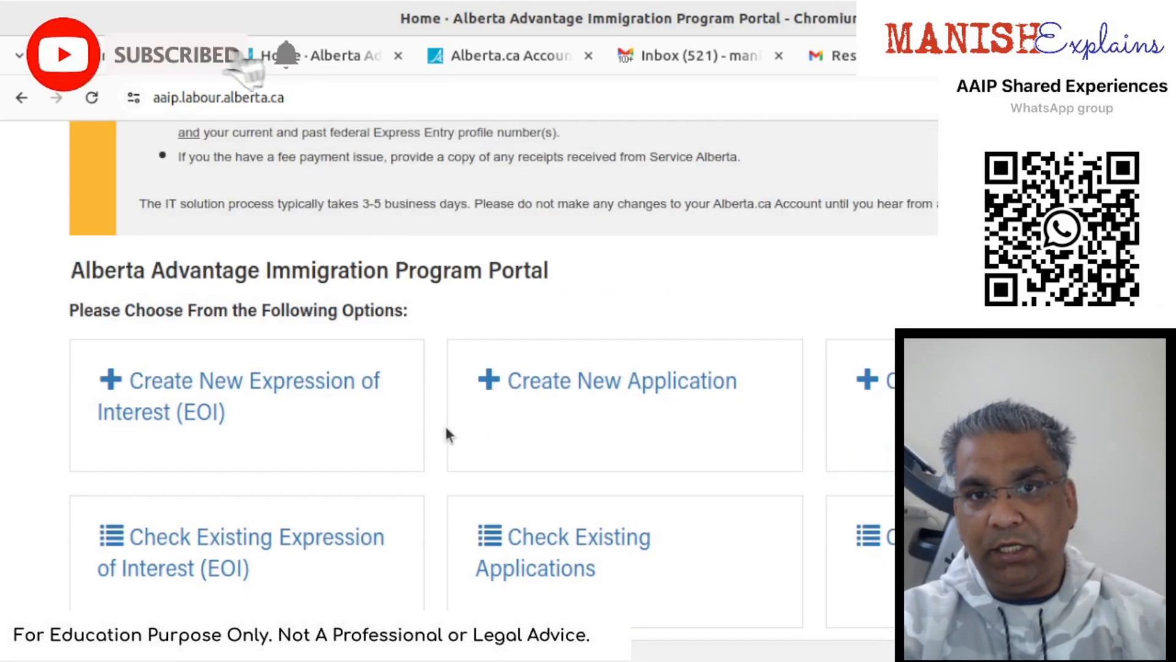
pyautogui.click(544, 393)
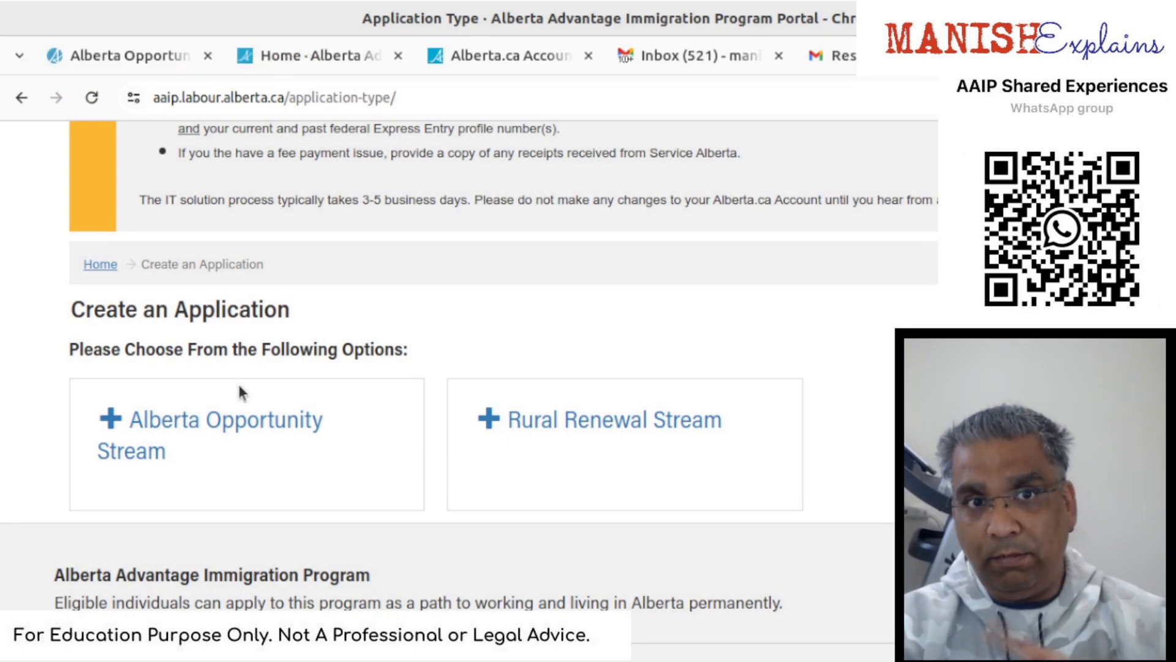
# - Return home and highlight the note about which requests are possible after submission
pyautogui.click(101, 265)
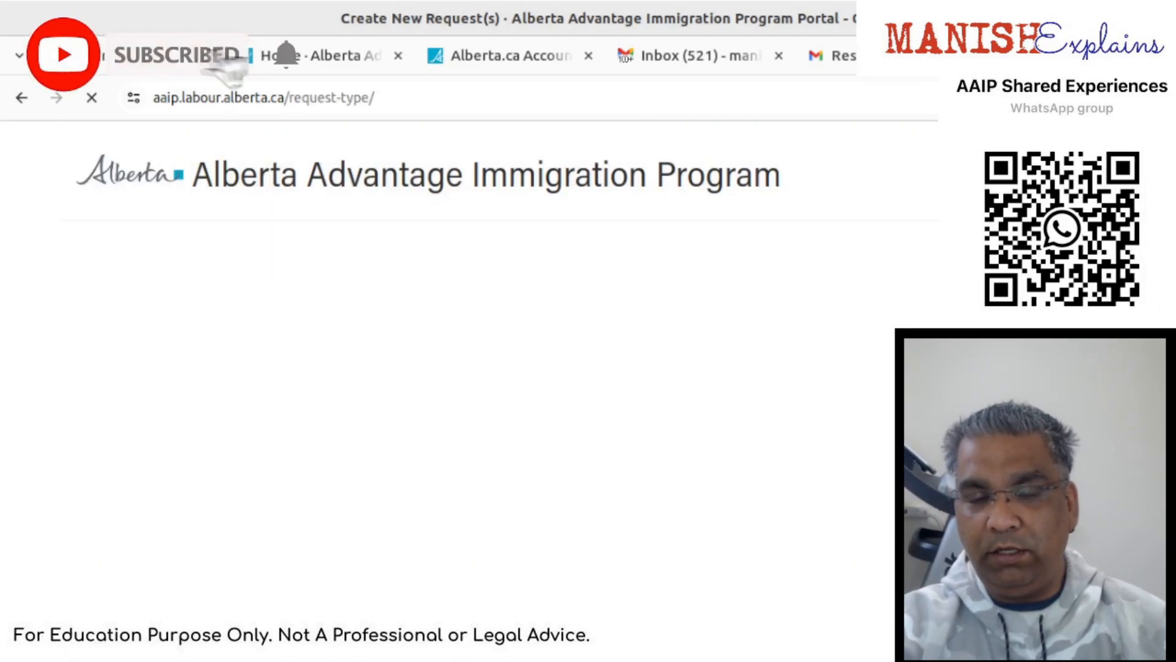
pyautogui.scroll(-6, 502, 367)
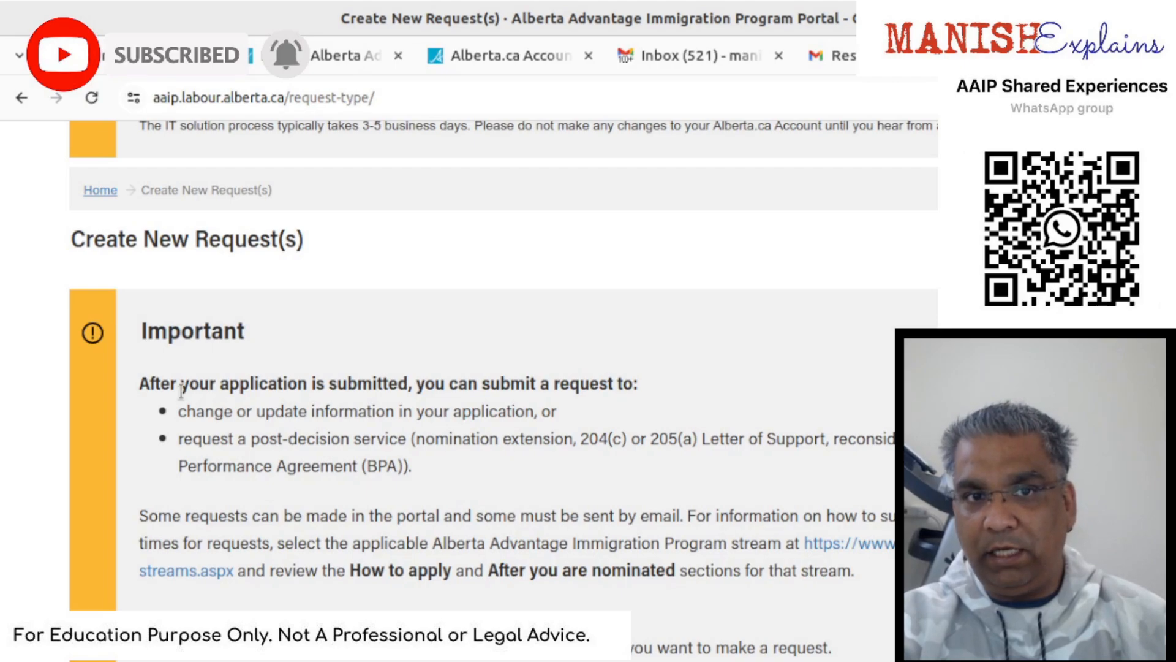
pyautogui.moveTo(143, 382); pyautogui.dragTo(428, 116)
pyautogui.click(432, 130)
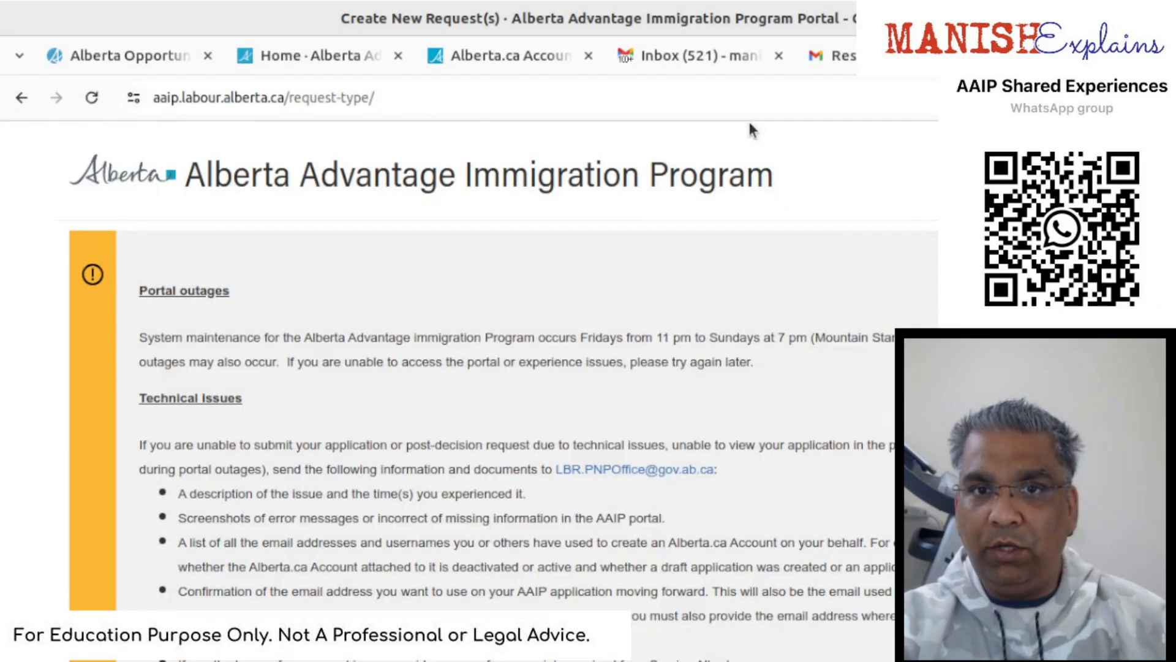
# - Scroll through the Important notes and the empty applications table on Create New Request(s)
pyautogui.scroll(-3, 845, 504)
pyautogui.scroll(-6, 827, 495)
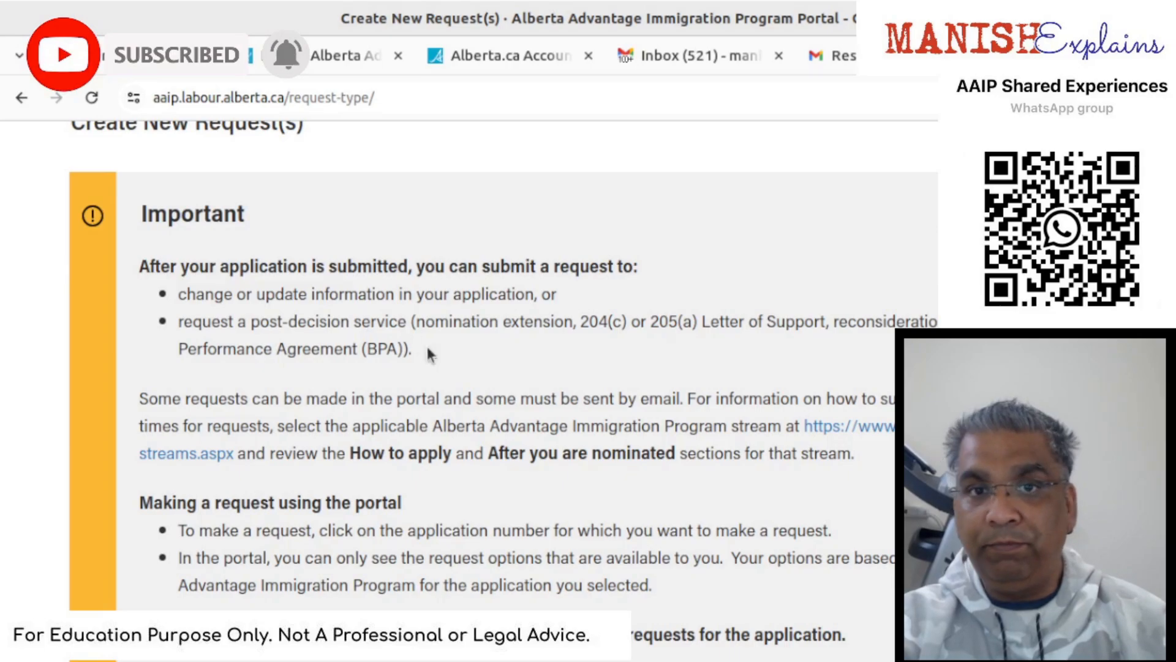
pyautogui.scroll(-8, 427, 349)
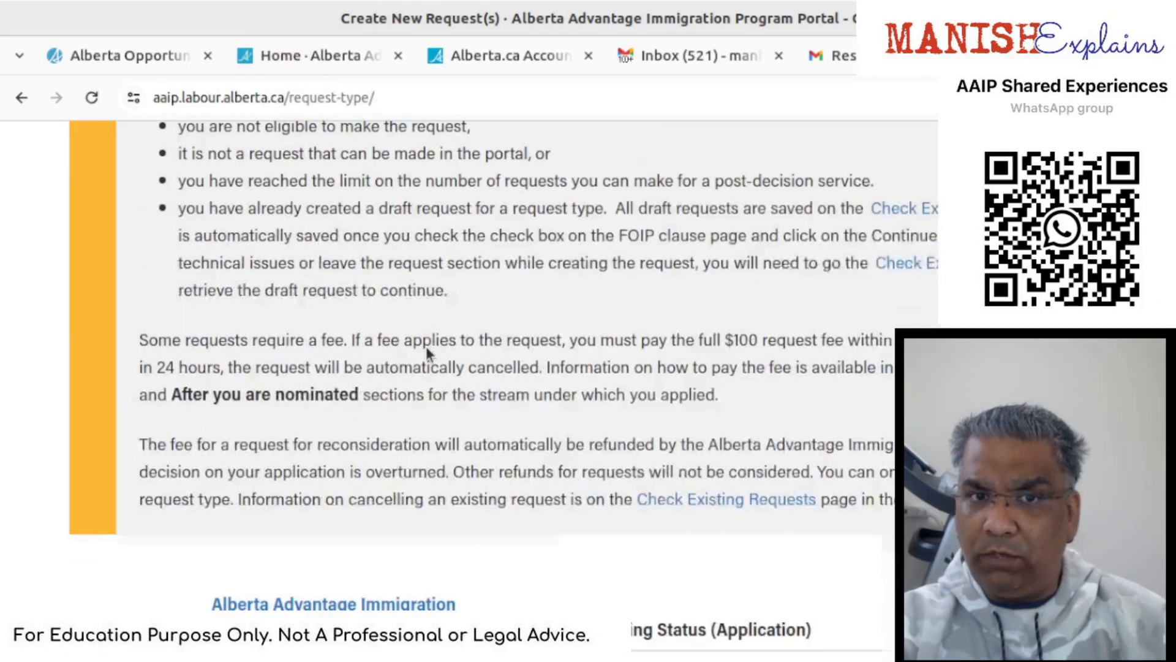
pyautogui.scroll(-4, 427, 349)
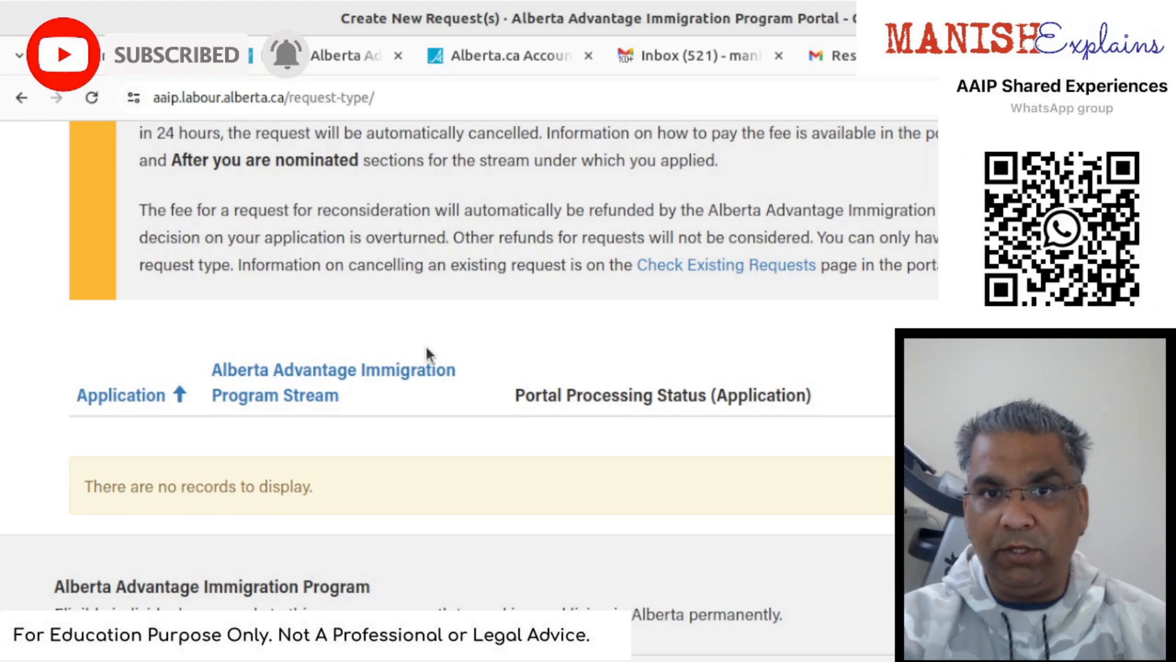
pyautogui.scroll(5, 426, 347)
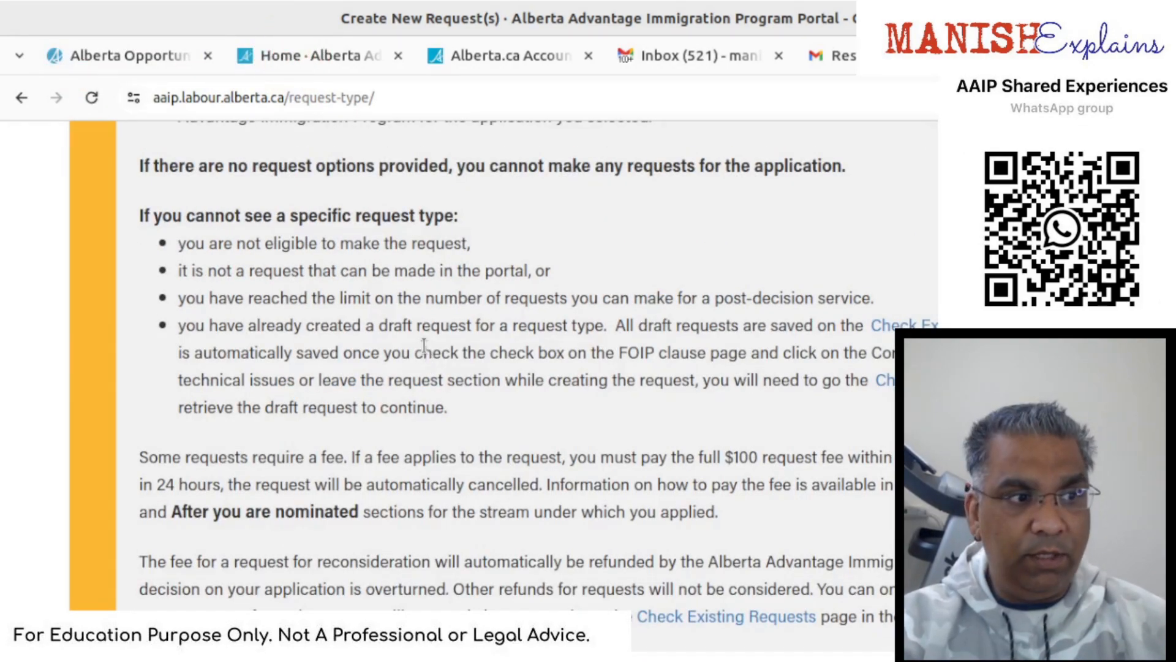
pyautogui.scroll(8, 424, 346)
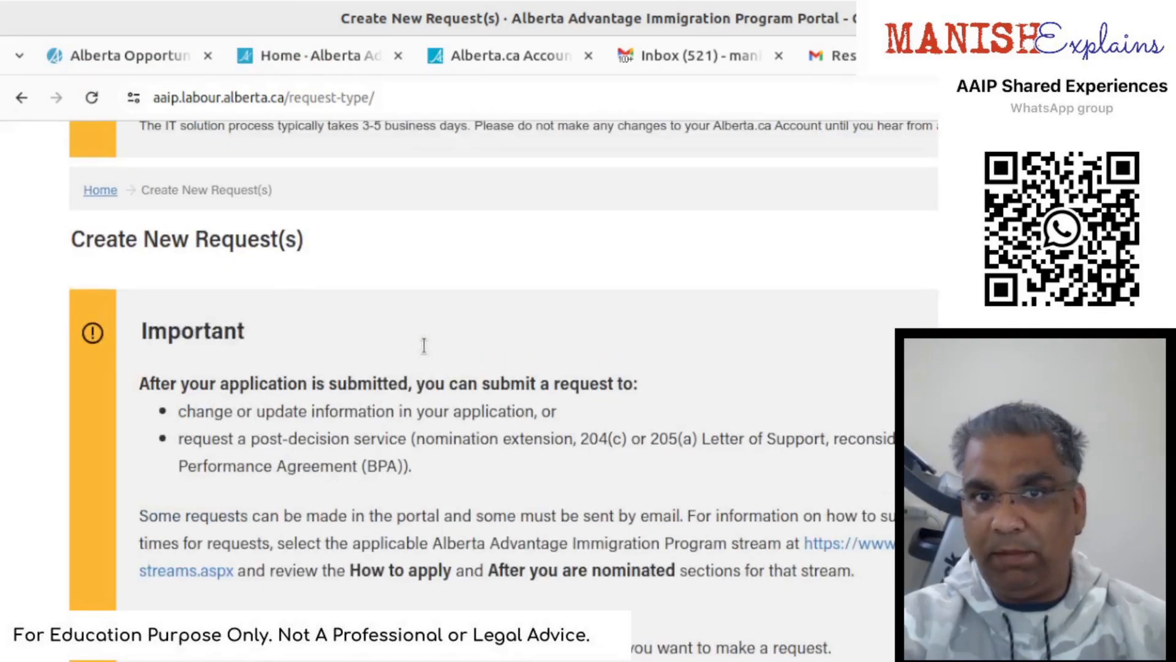
# - Go back to Home and reopen the Create an Application page with the Alberta Opportunity and Rural Renewal streams
pyautogui.click(93, 192)
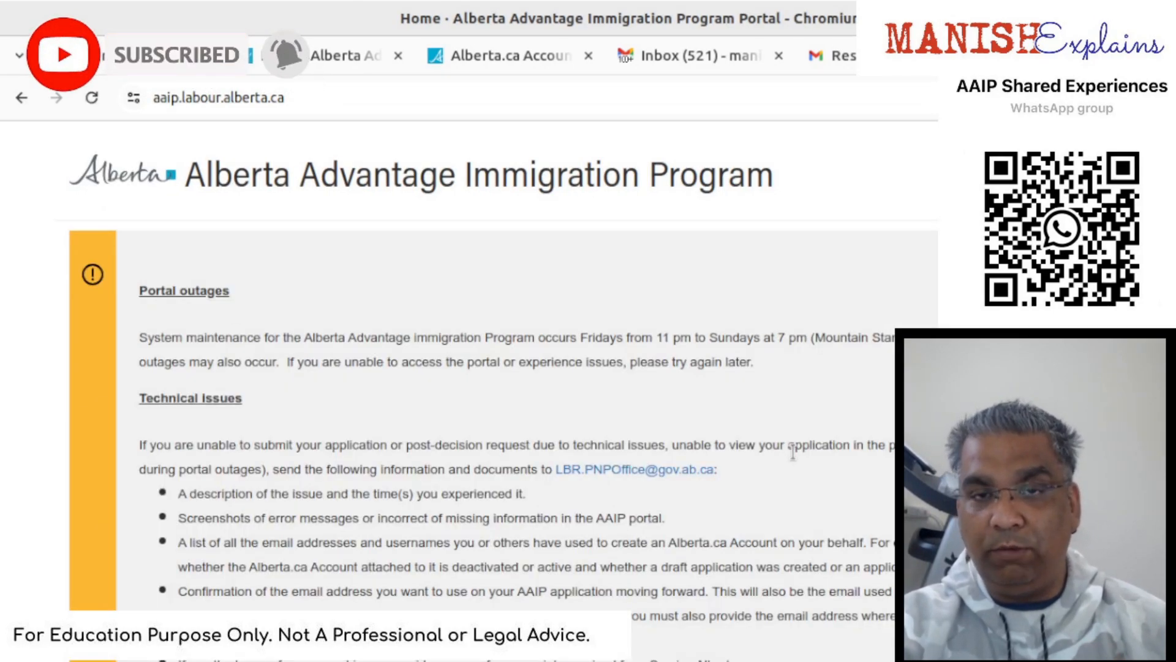
pyautogui.scroll(-1, 791, 452)
pyautogui.scroll(-8, 792, 452)
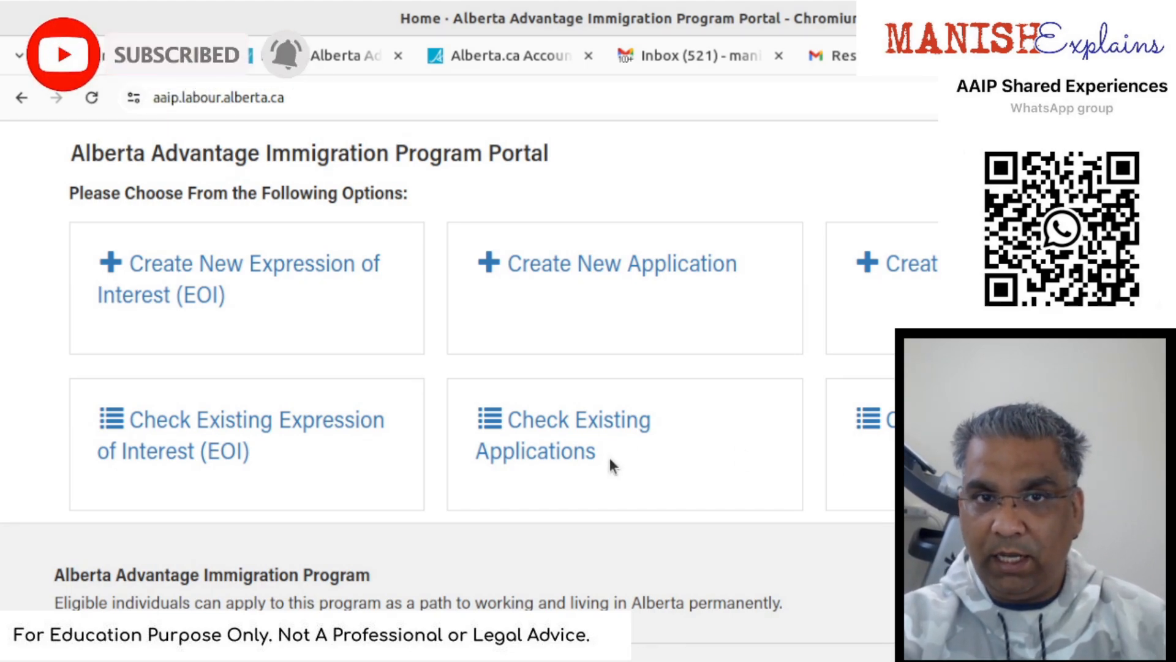
pyautogui.scroll(2, 612, 464)
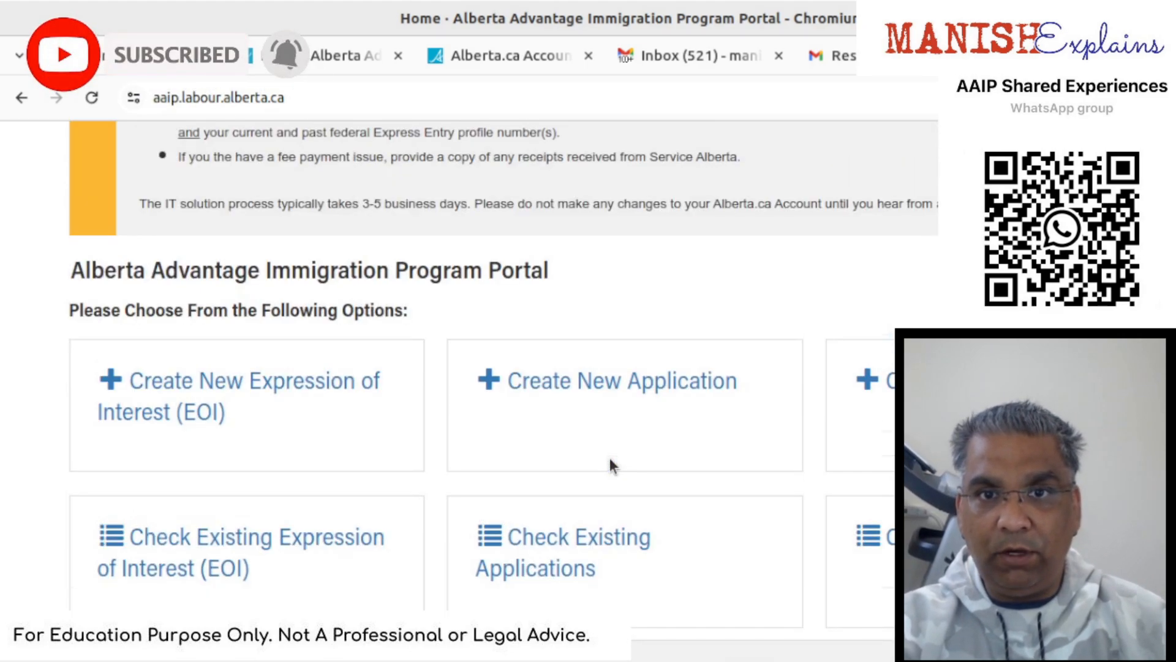
pyautogui.click(598, 389)
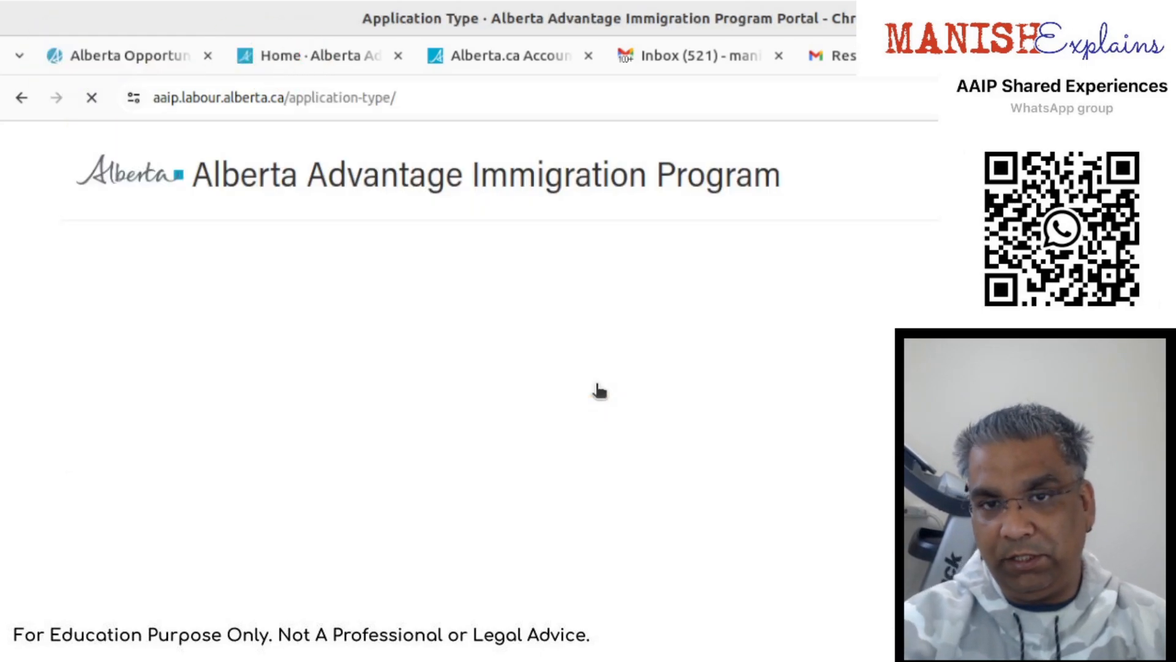
pyautogui.scroll(-10, 594, 389)
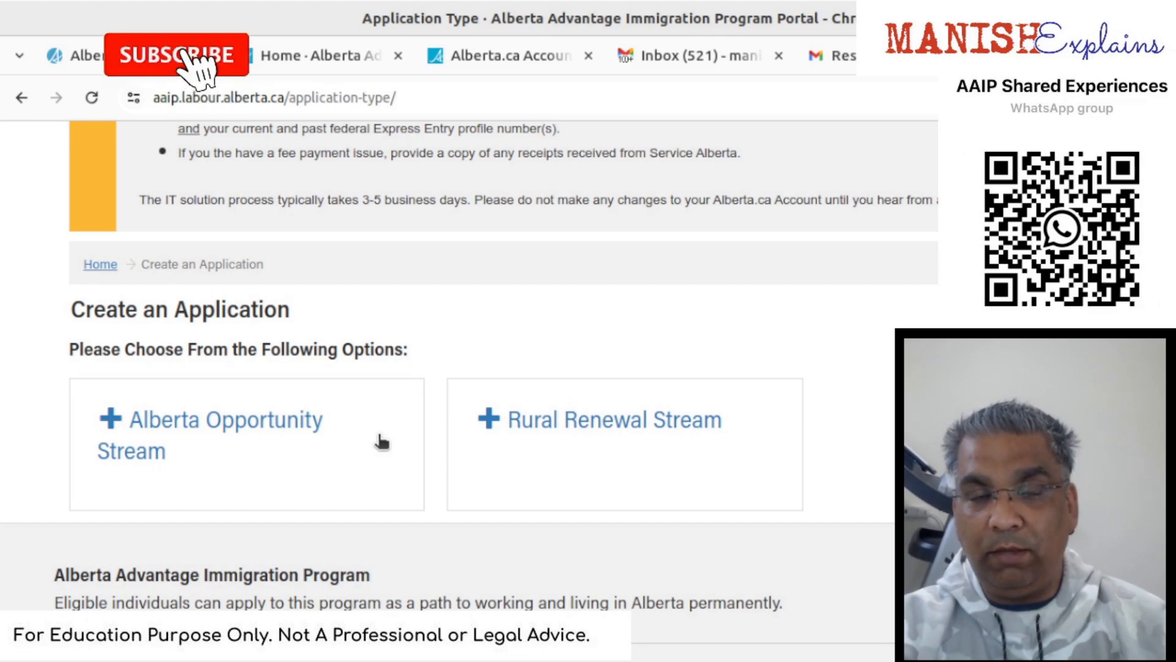
# - Choose the Alberta Opportunity Stream and continue past the eligibility page
pyautogui.click(270, 428)
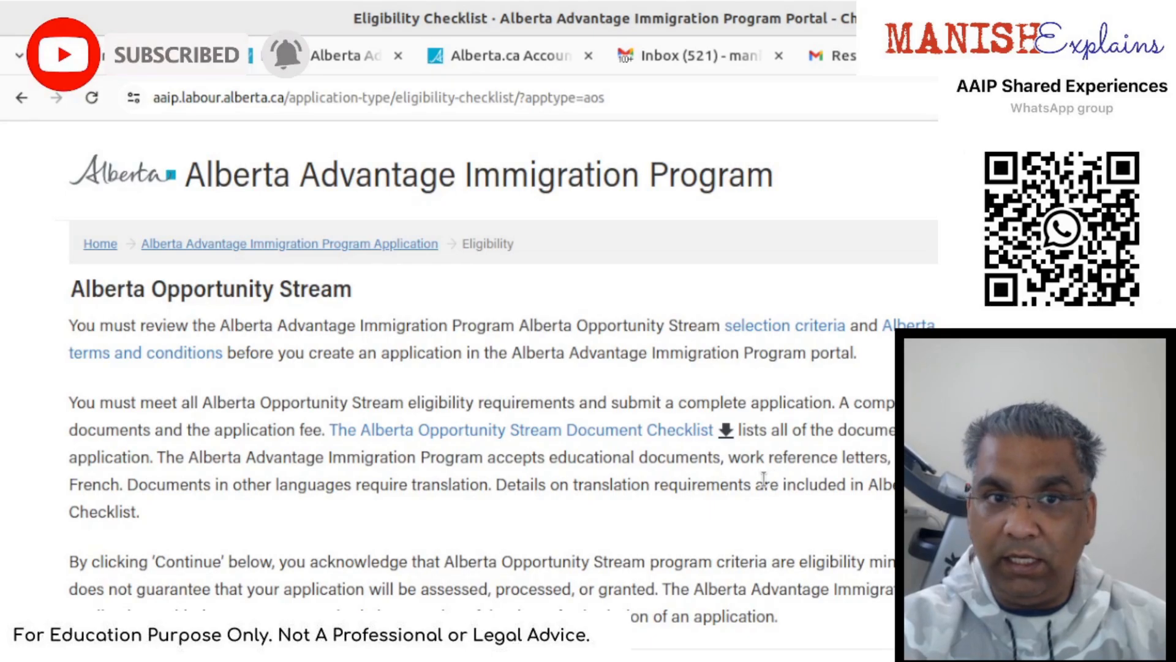
pyautogui.scroll(-2, 308, 519)
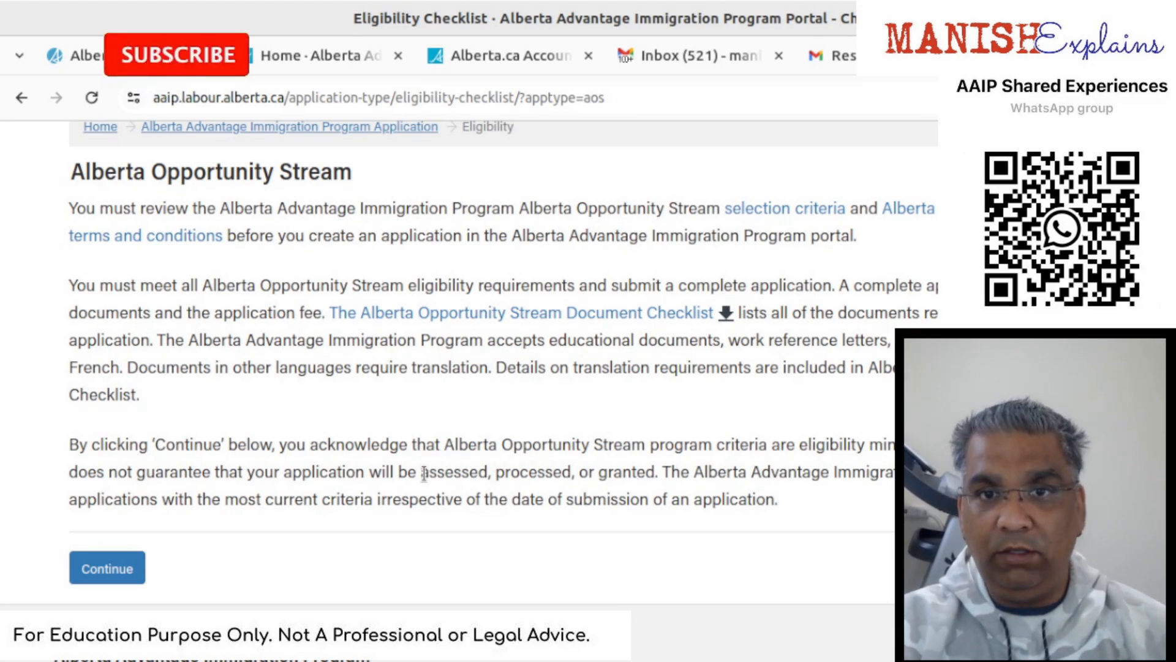
pyautogui.click(124, 569)
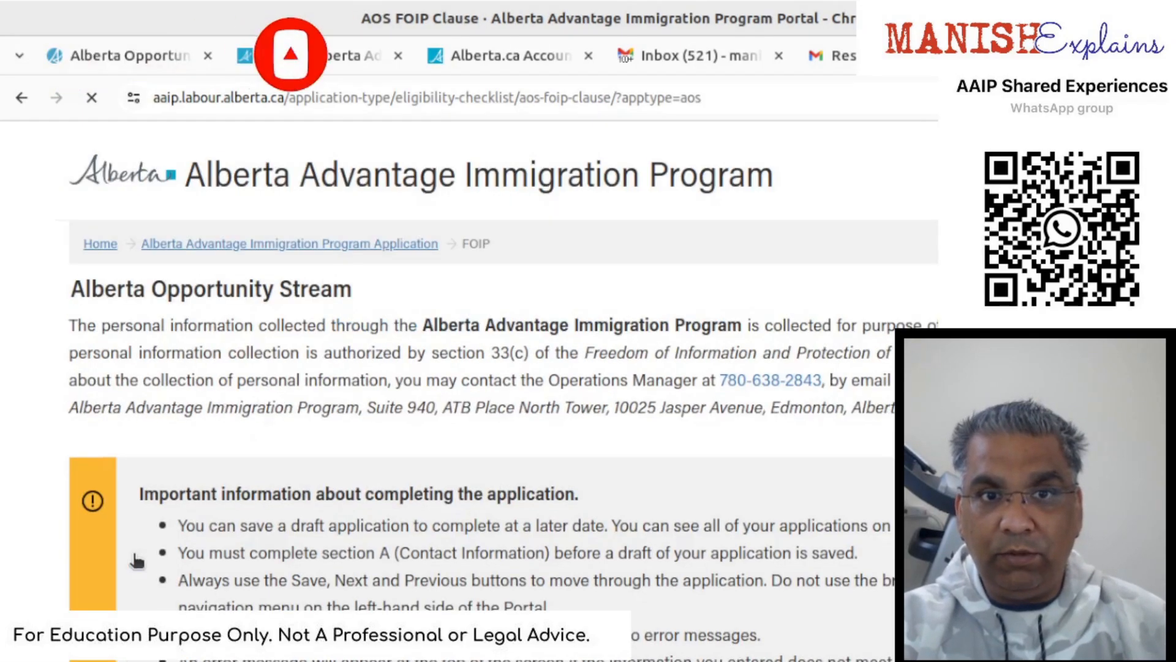
# - Tick 'I have read the above information' on the FOIP notice
pyautogui.scroll(-3, 379, 516)
pyautogui.scroll(-5, 379, 517)
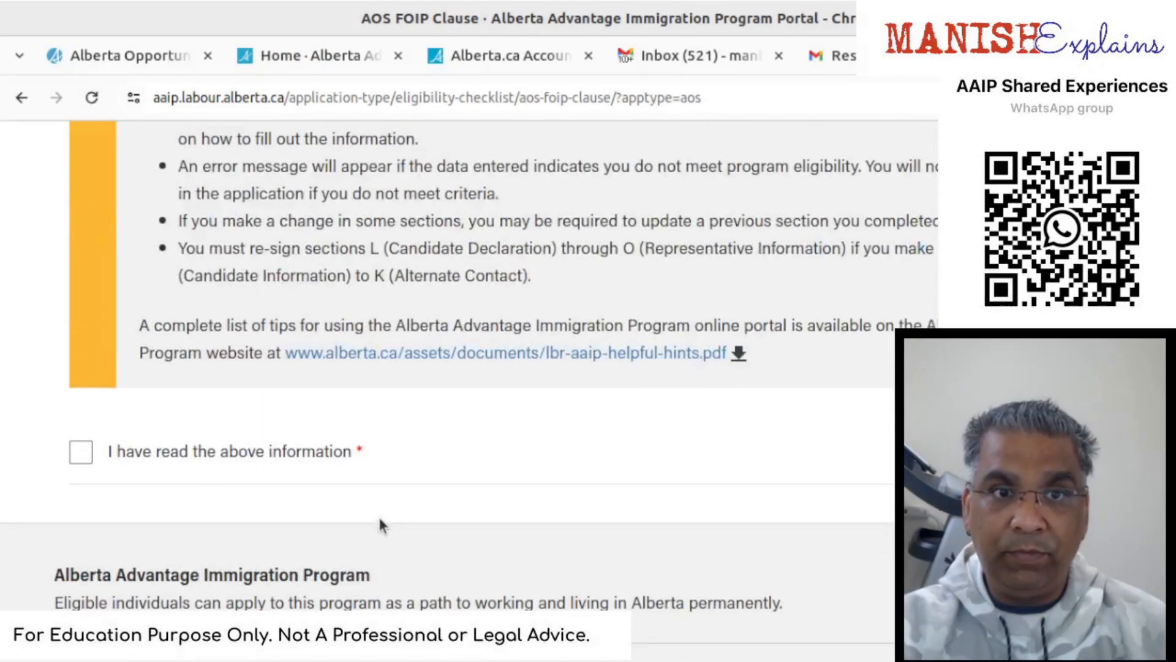
pyautogui.click(79, 455)
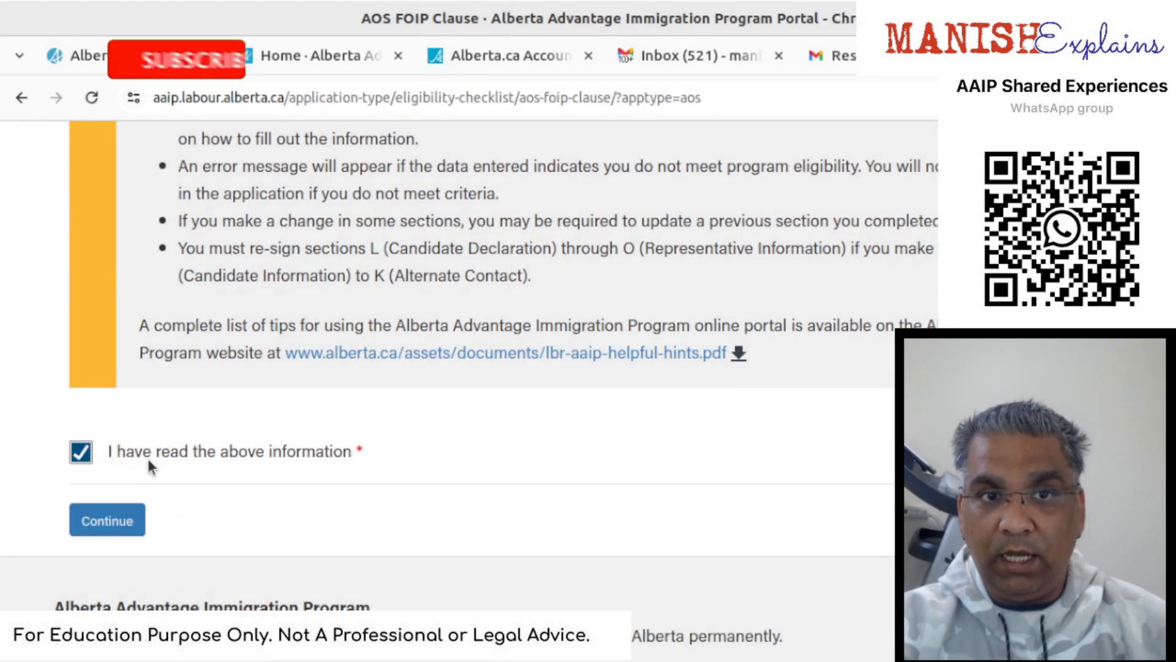
pyautogui.click(132, 524)
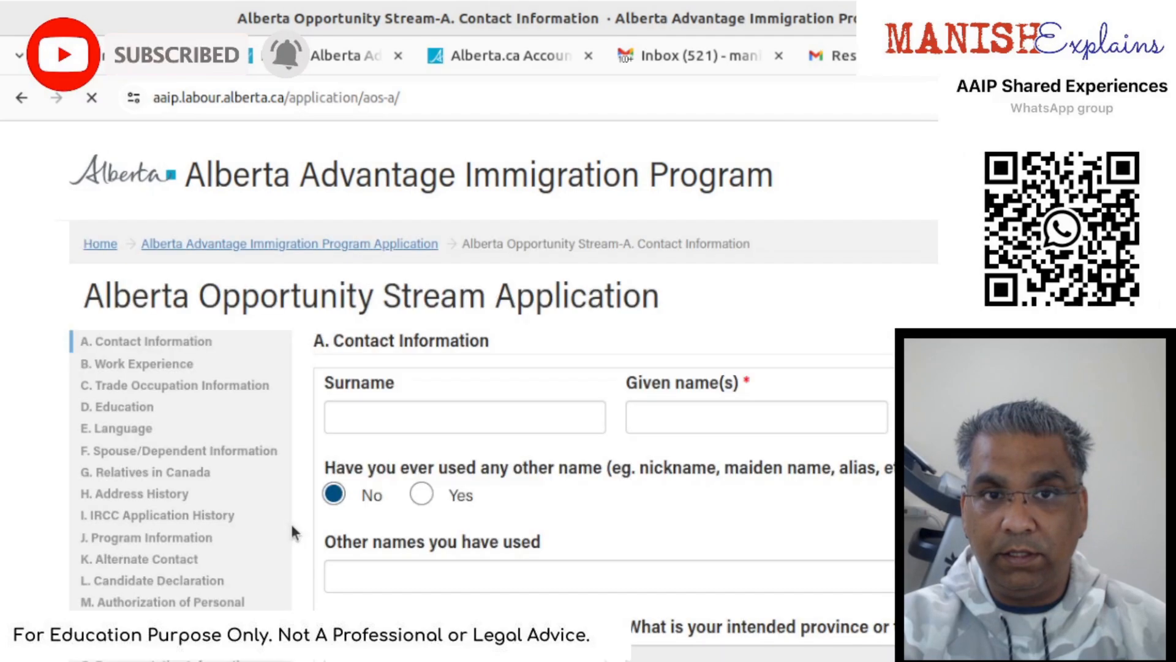
pyautogui.scroll(-1, 298, 525)
pyautogui.scroll(-5, 298, 525)
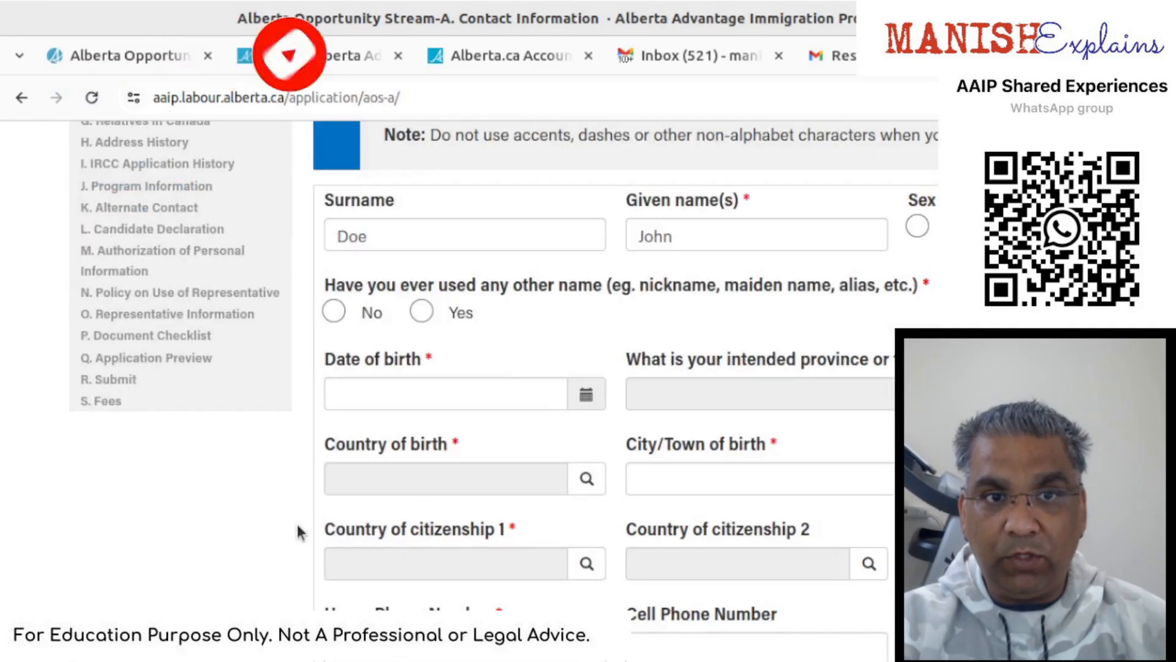
pyautogui.scroll(3, 298, 525)
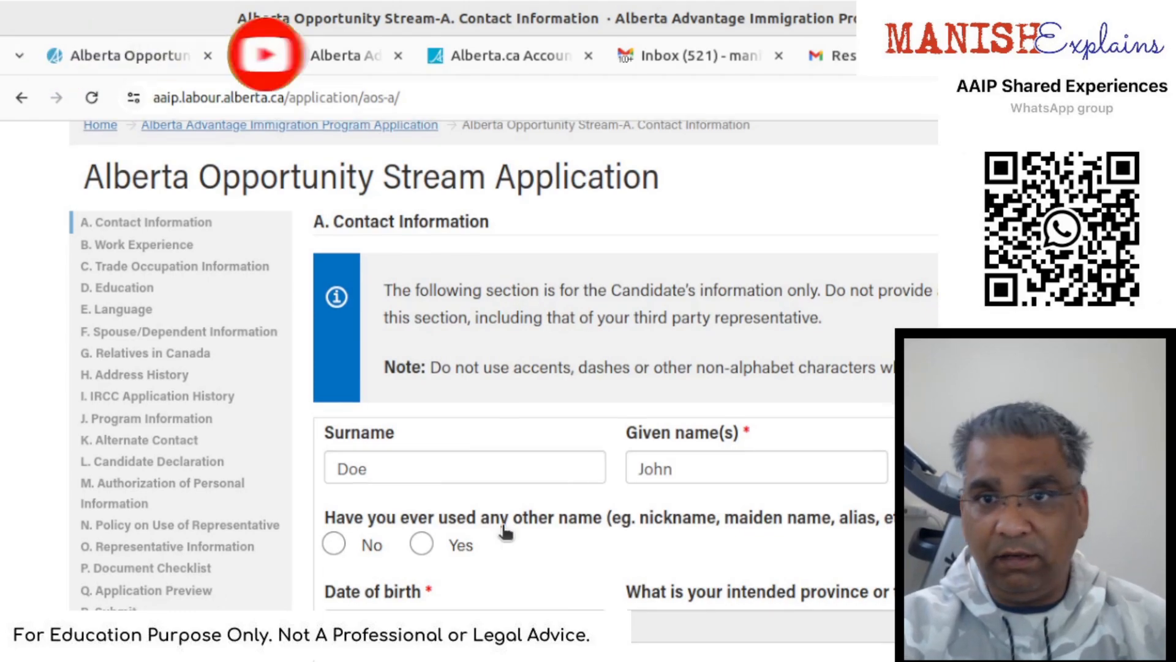
pyautogui.scroll(-4, 505, 533)
pyautogui.moveTo(506, 530)
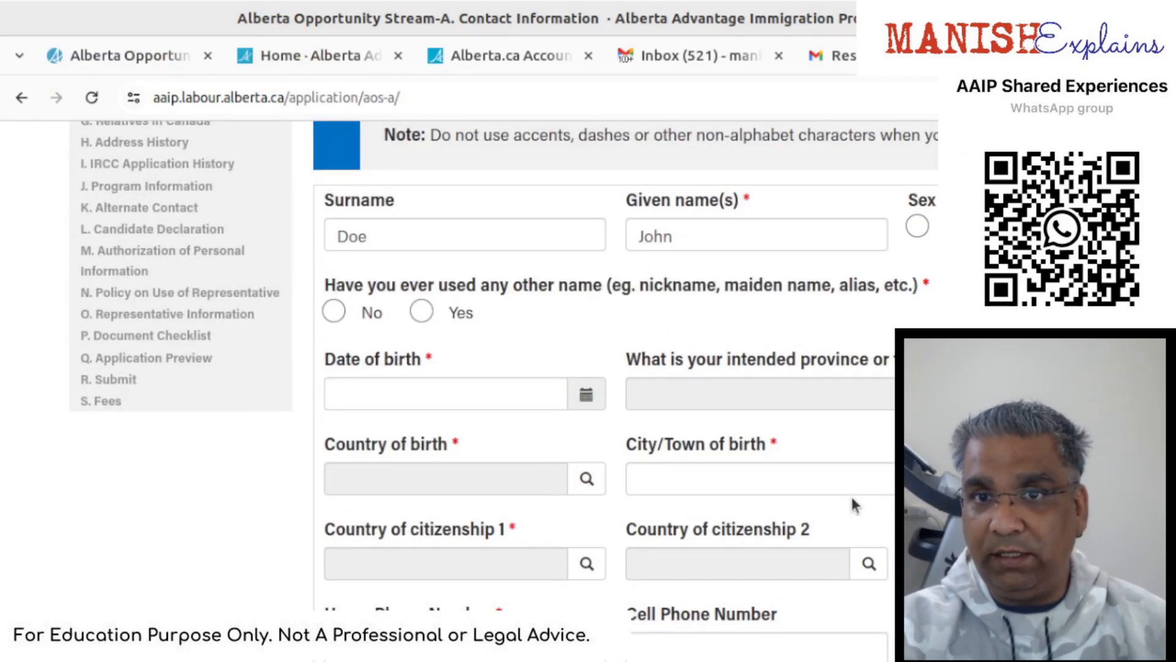
pyautogui.scroll(-2, 853, 494)
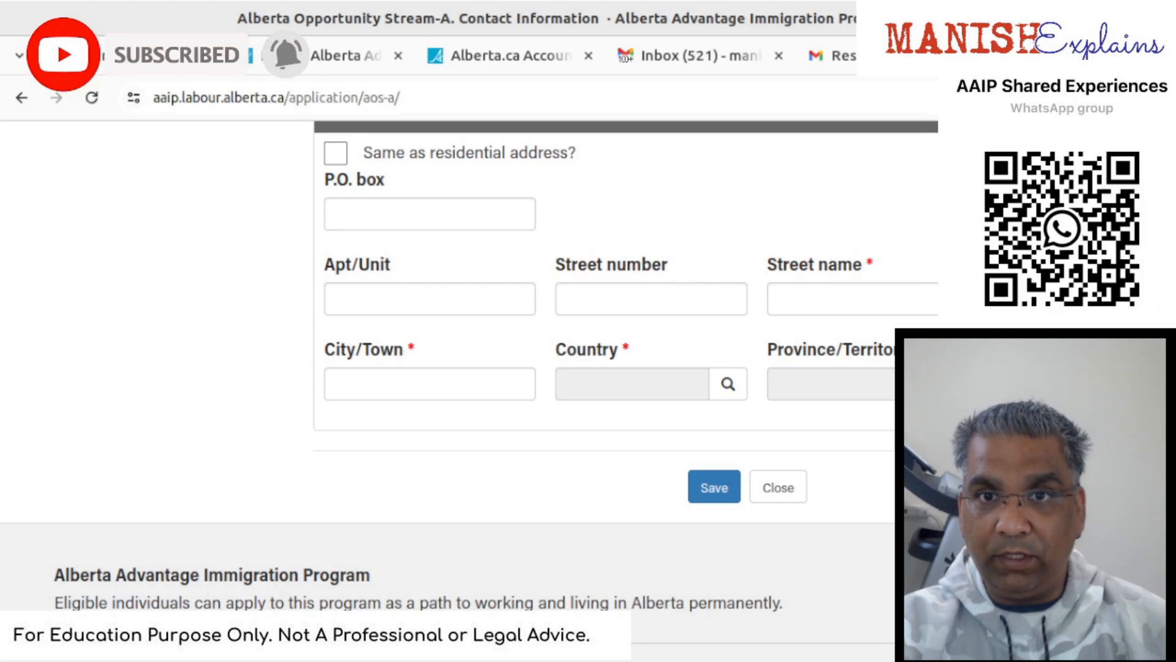
pyautogui.scroll(15, 171, 363)
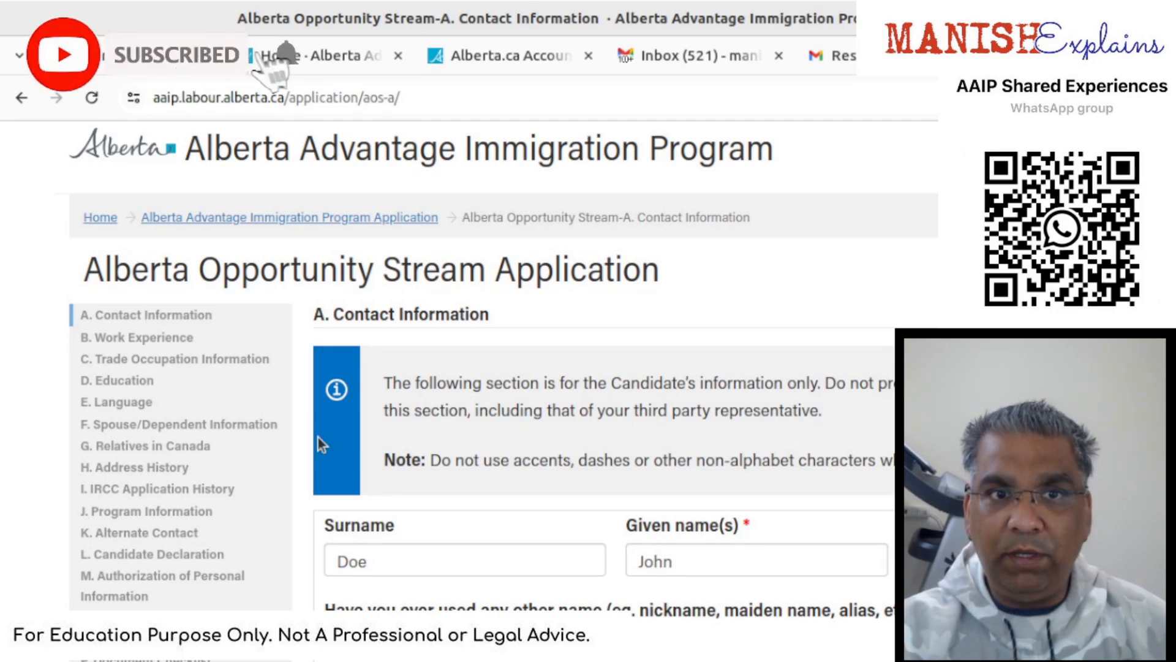
pyautogui.scroll(-3, 756, 617)
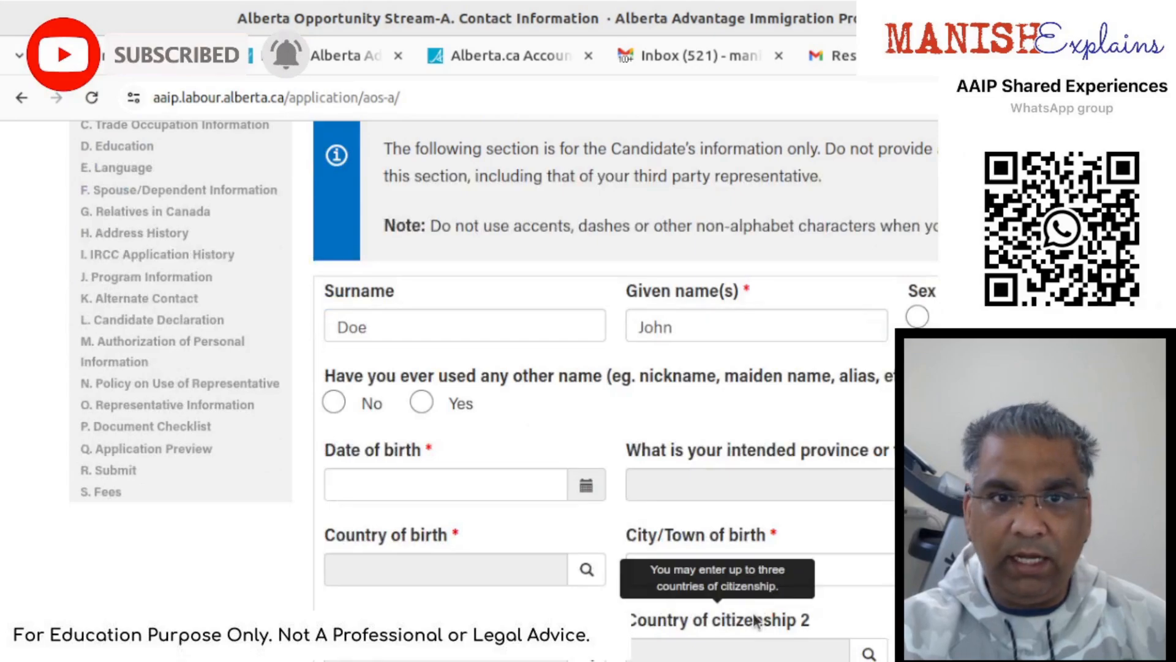
pyautogui.scroll(-7, 752, 613)
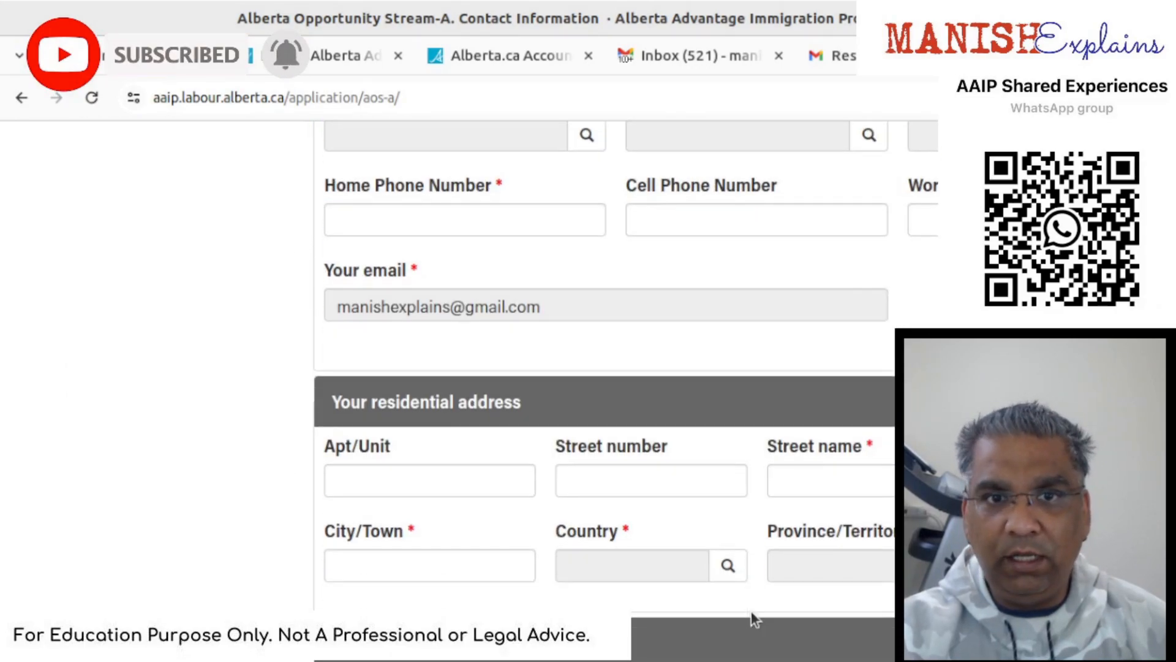
pyautogui.scroll(-7, 752, 612)
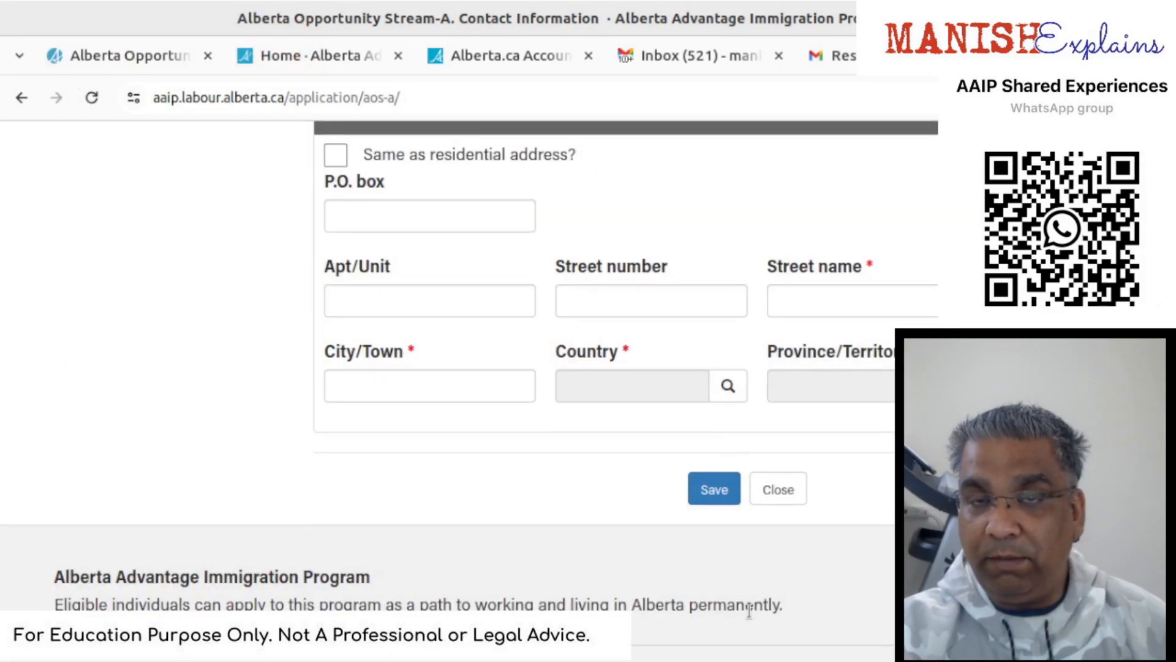
pyautogui.scroll(5, 752, 611)
pyautogui.scroll(11, 749, 613)
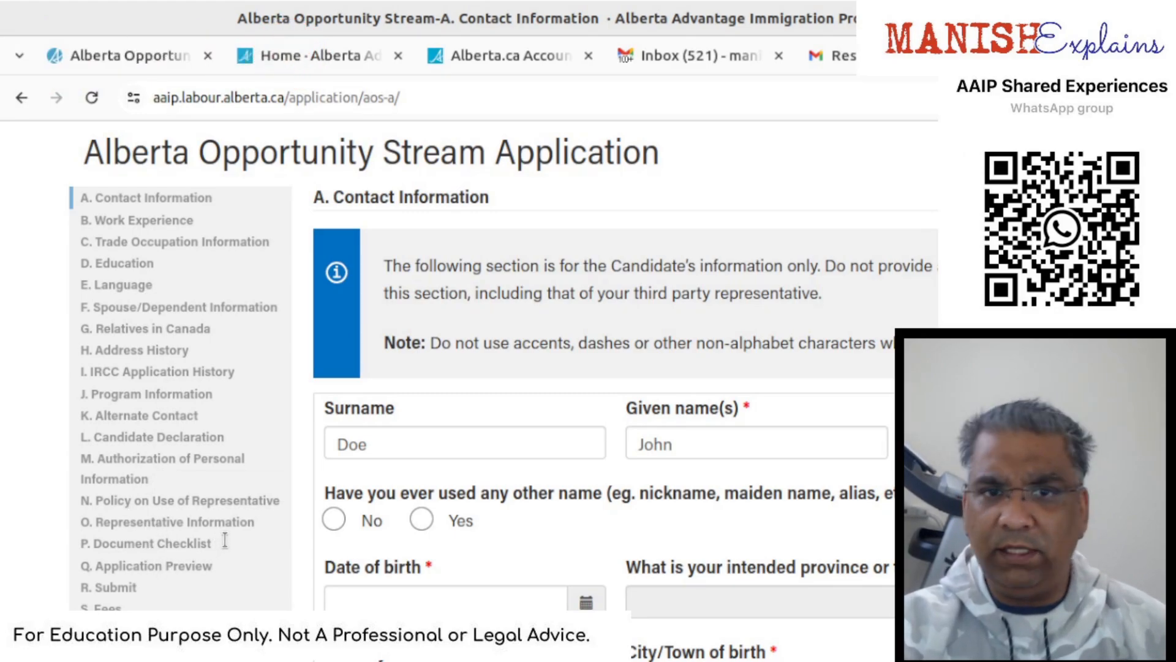
# - Answer No to having used other names and enter date of birth 01/01/1970
pyautogui.scroll(-3, 810, 494)
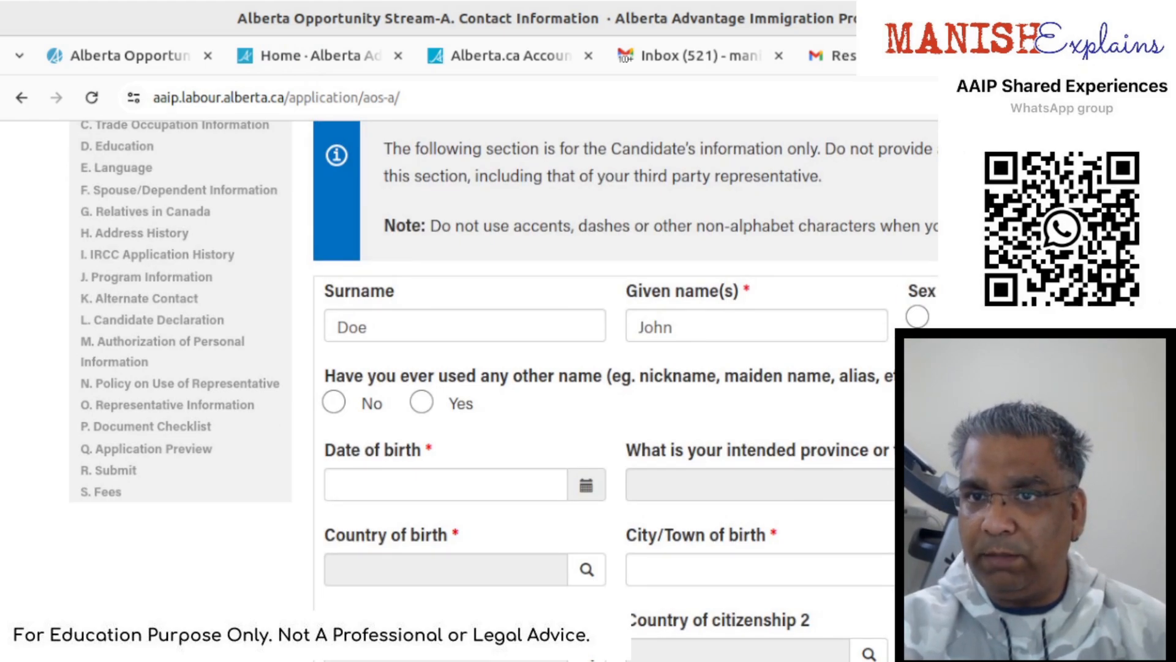
pyautogui.click(336, 404)
pyautogui.click(452, 490)
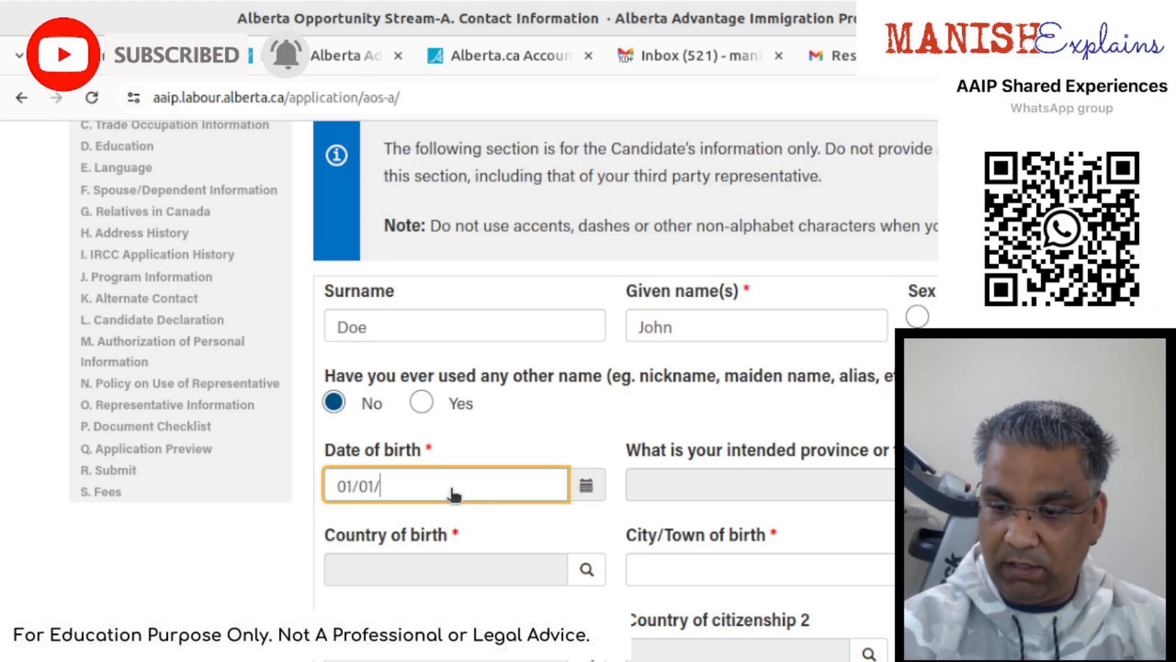
pyautogui.write('01/01/1970')
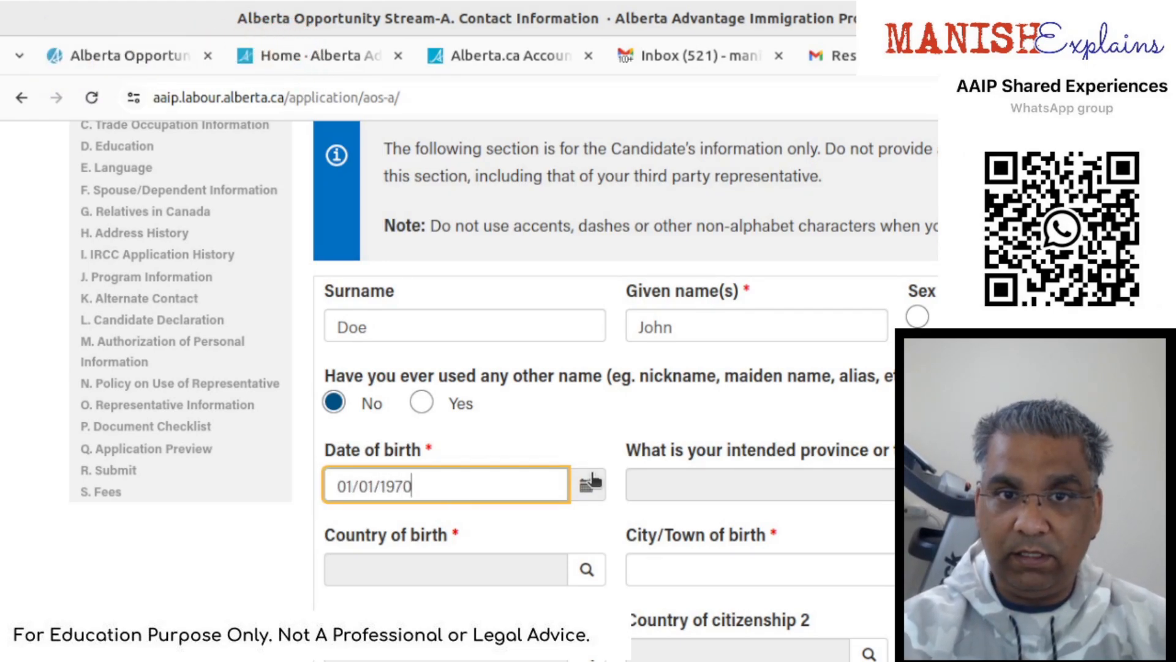
# - Pick Alberta from the intended province lookup list
pyautogui.click(790, 488)
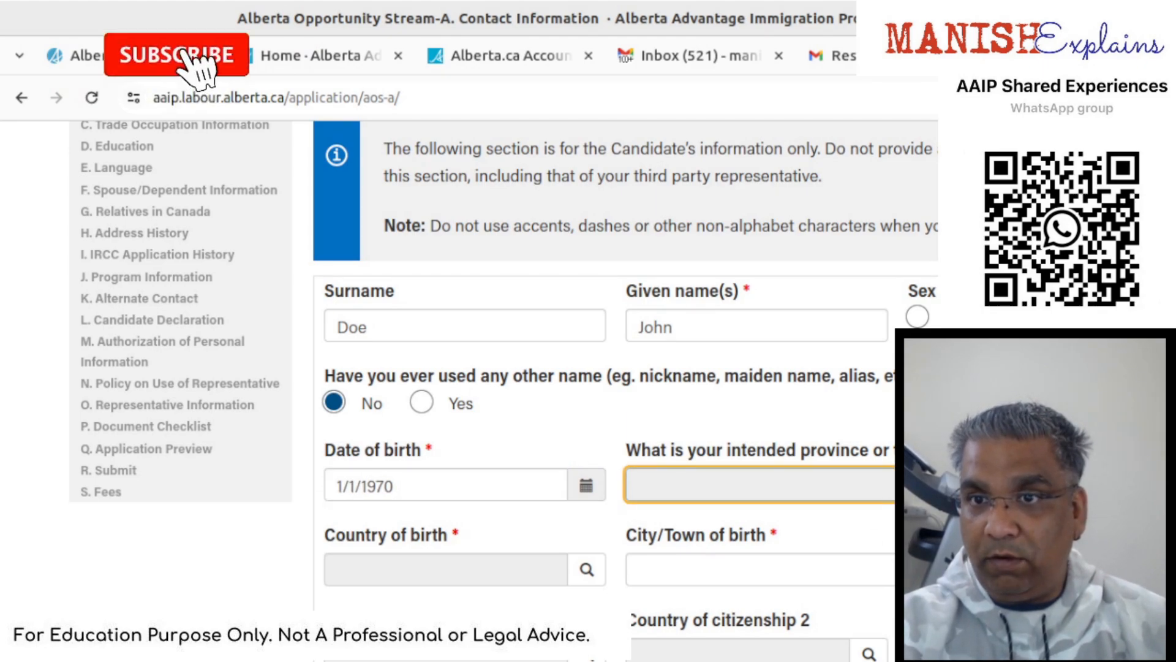
pyautogui.click(1152, 485)
pyautogui.click(281, 331)
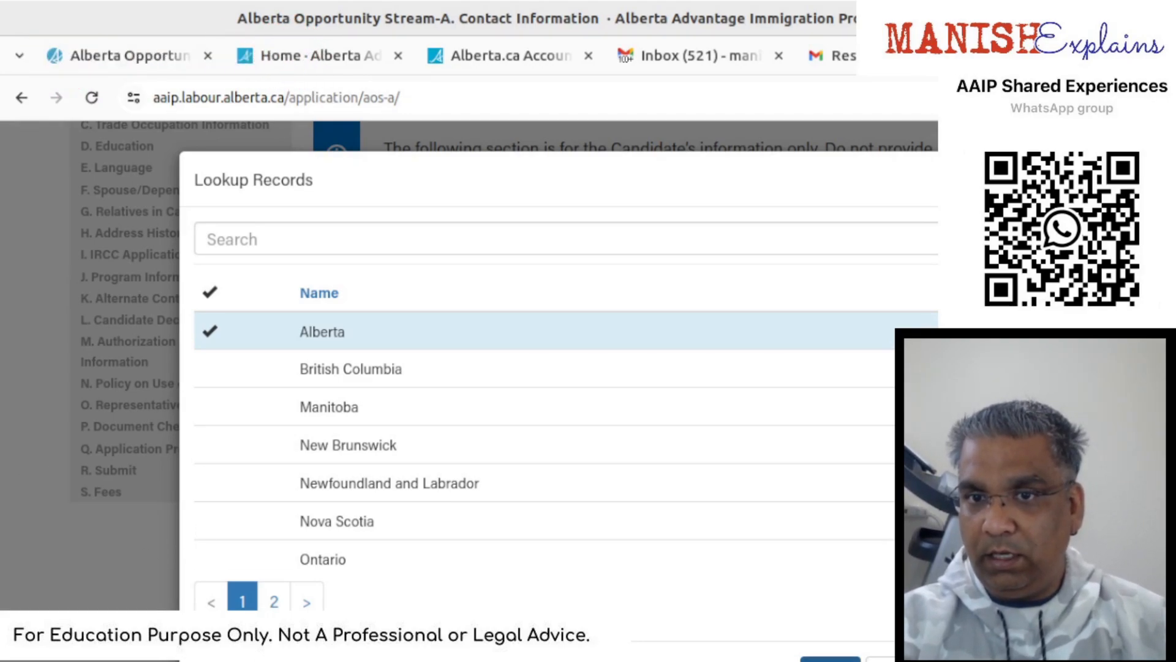
# - Confirm Alberta as intended province and set country of birth to India
pyautogui.click(830, 660)
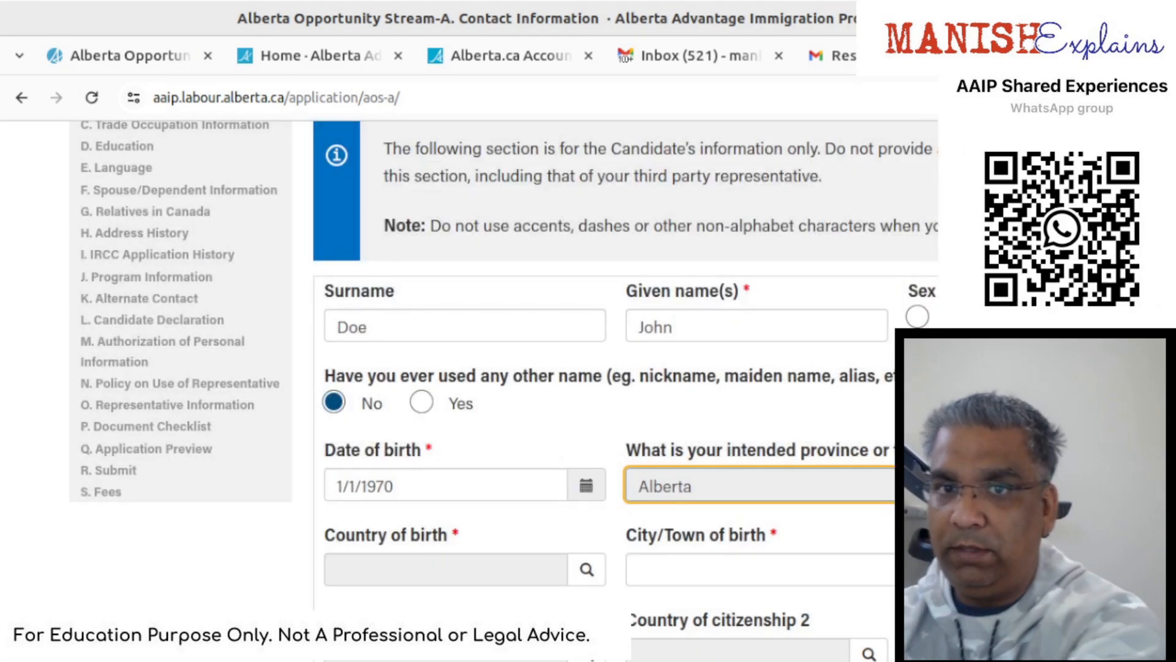
pyautogui.click(489, 564)
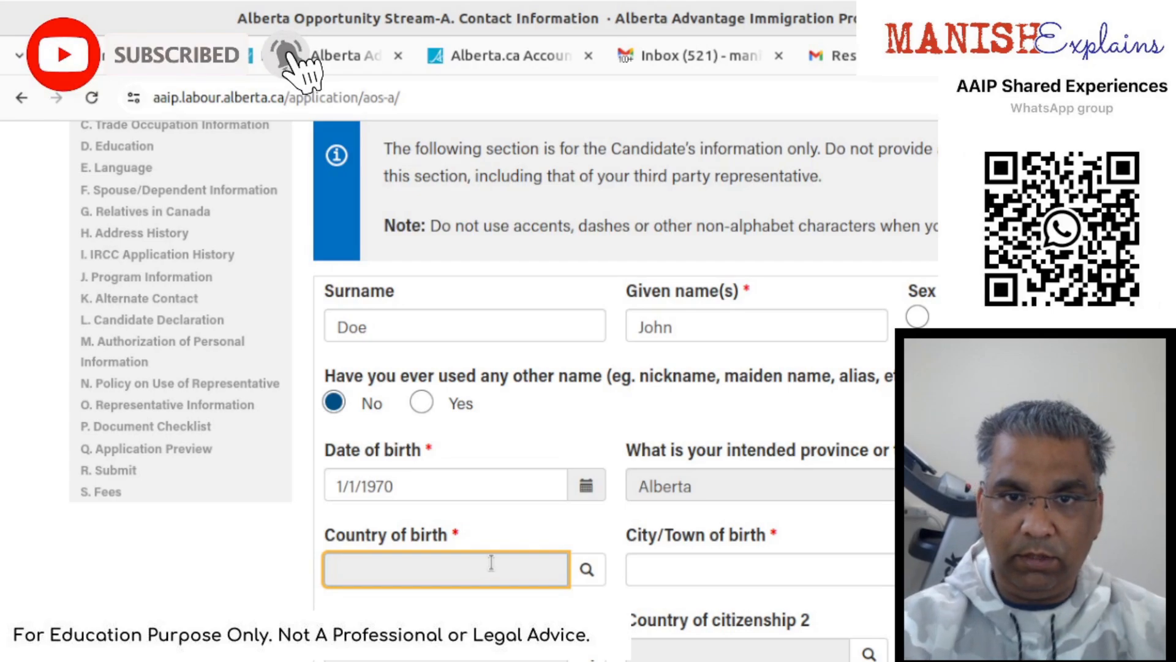
pyautogui.click(587, 569)
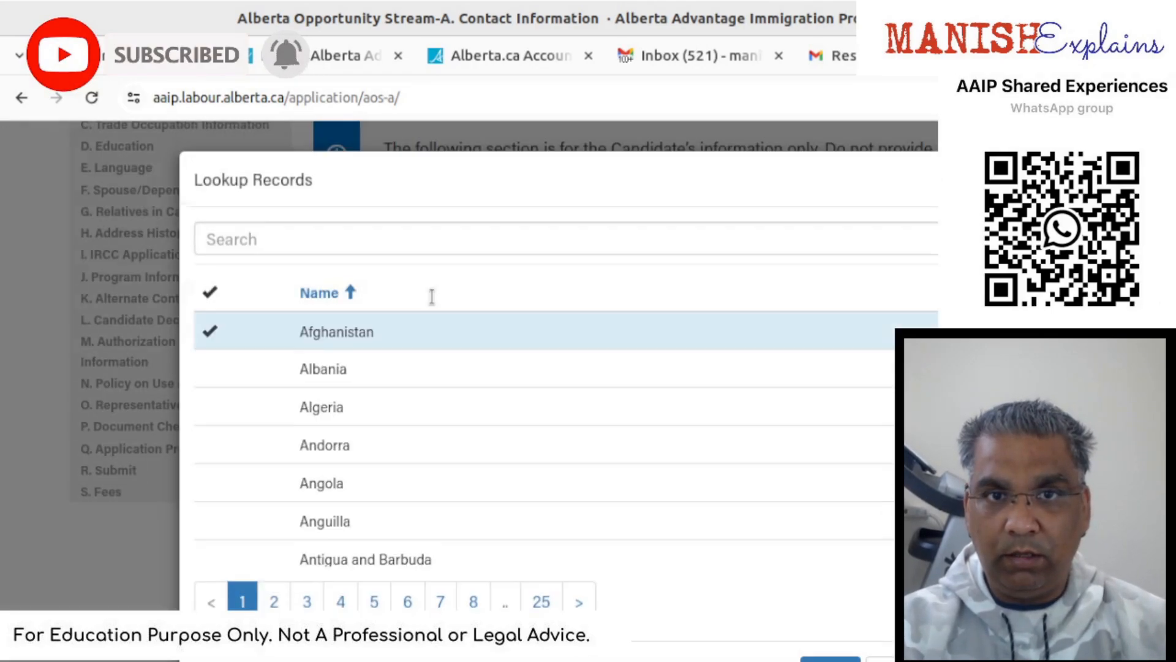
pyautogui.click(422, 245)
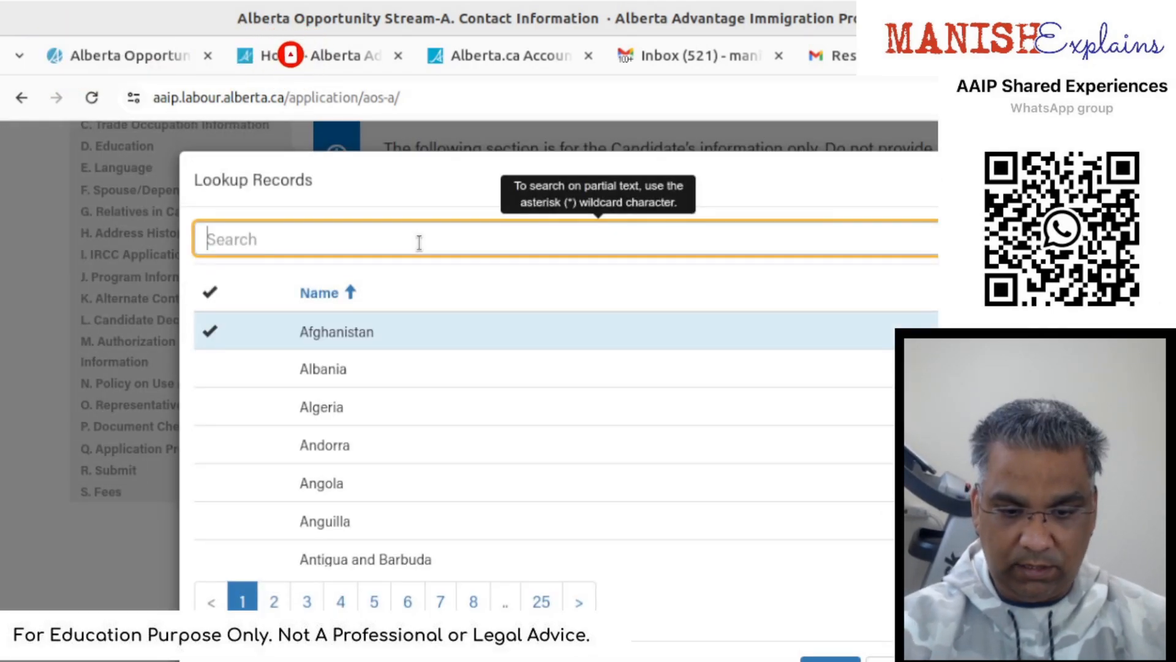
pyautogui.write('ind')
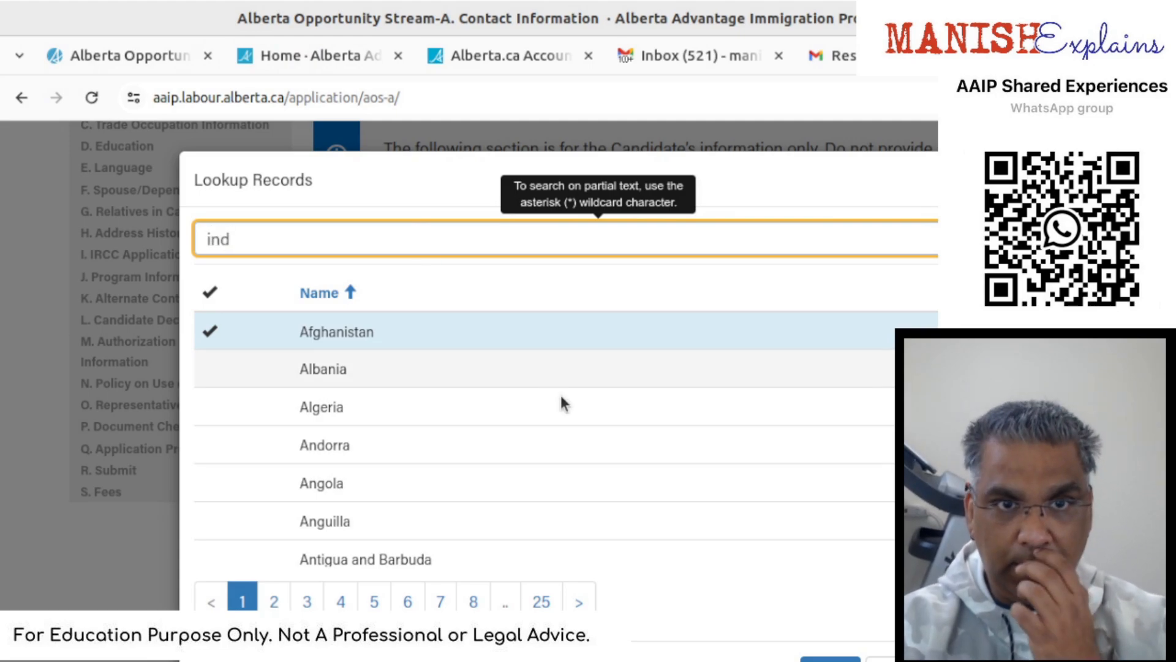
pyautogui.write('ia')
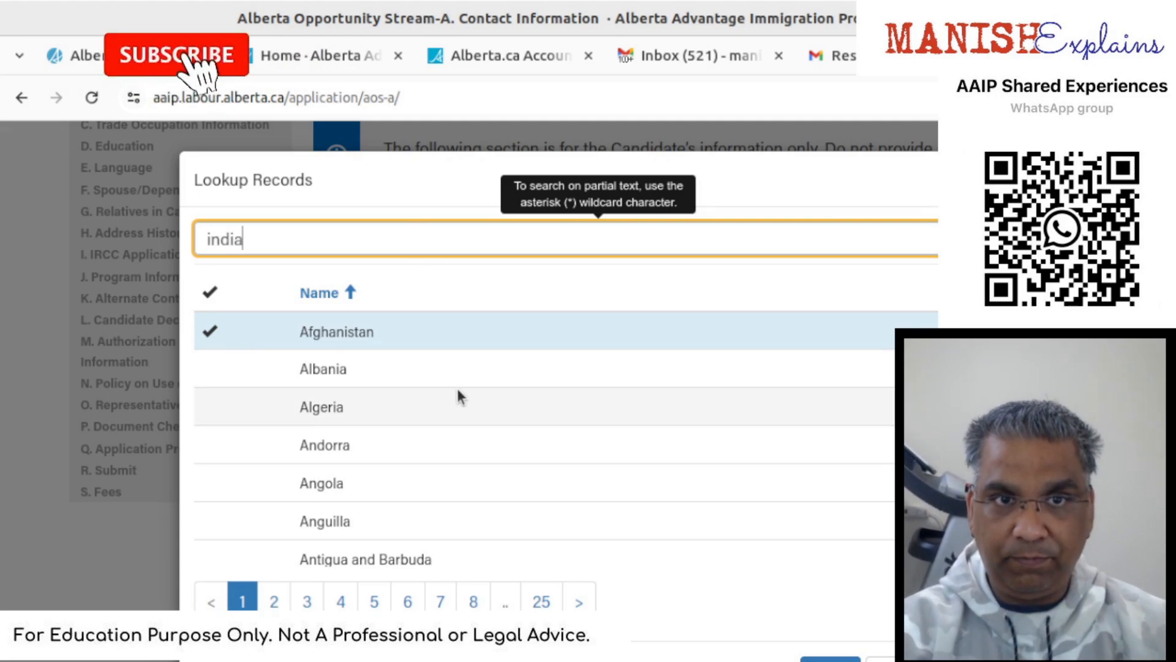
pyautogui.press('Return')
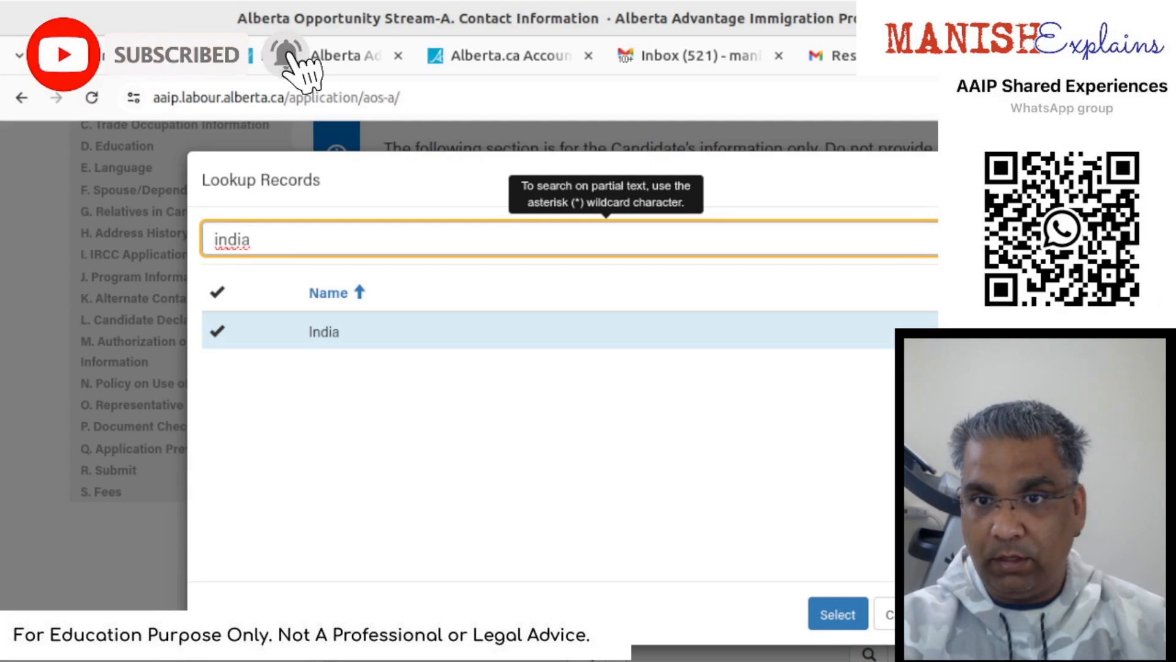
pyautogui.click(854, 615)
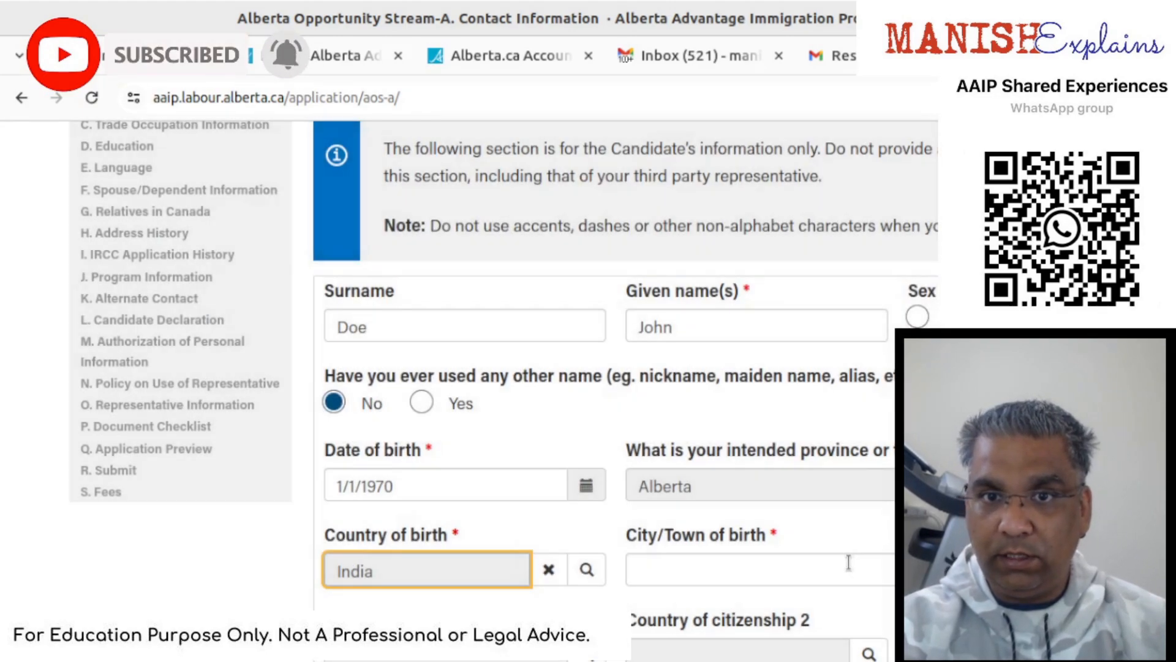
# - Enter Mumbai as city of birth and set Citizenship 1 to India
pyautogui.click(848, 562)
pyautogui.write('Mumb')
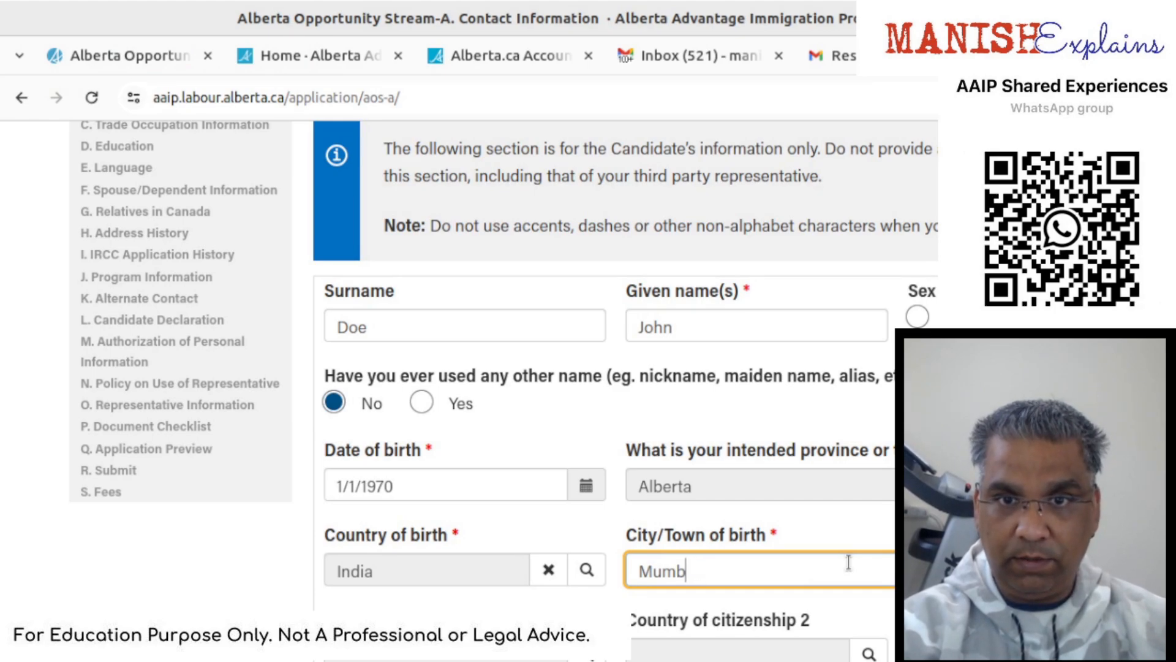
pyautogui.write('nai')
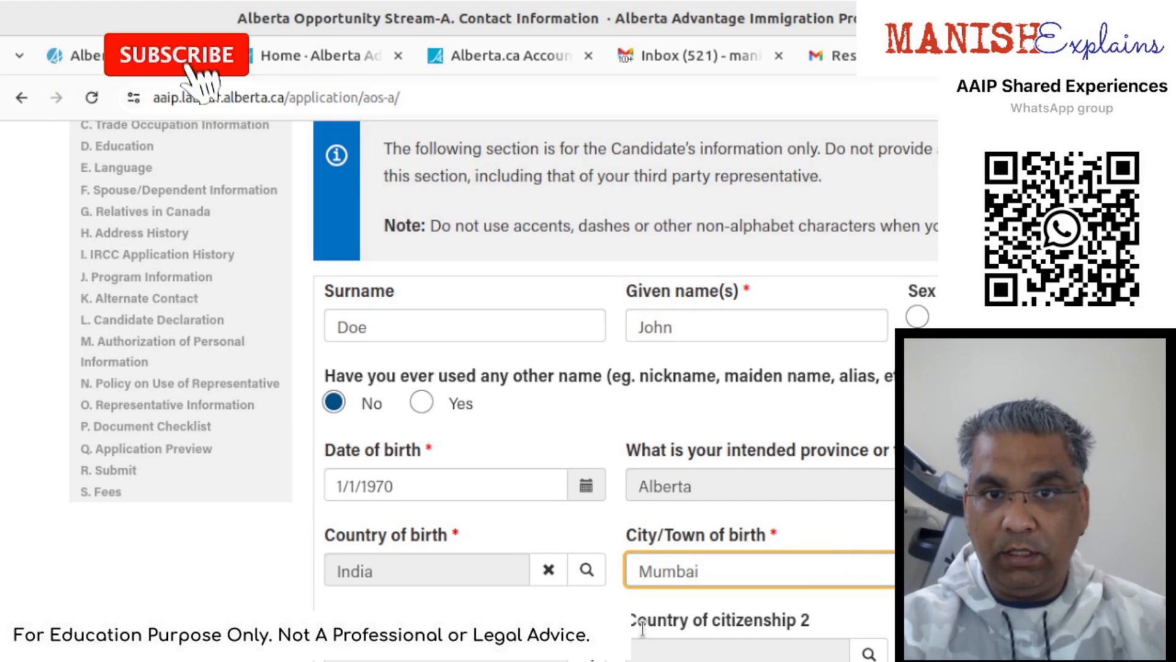
pyautogui.click(587, 655)
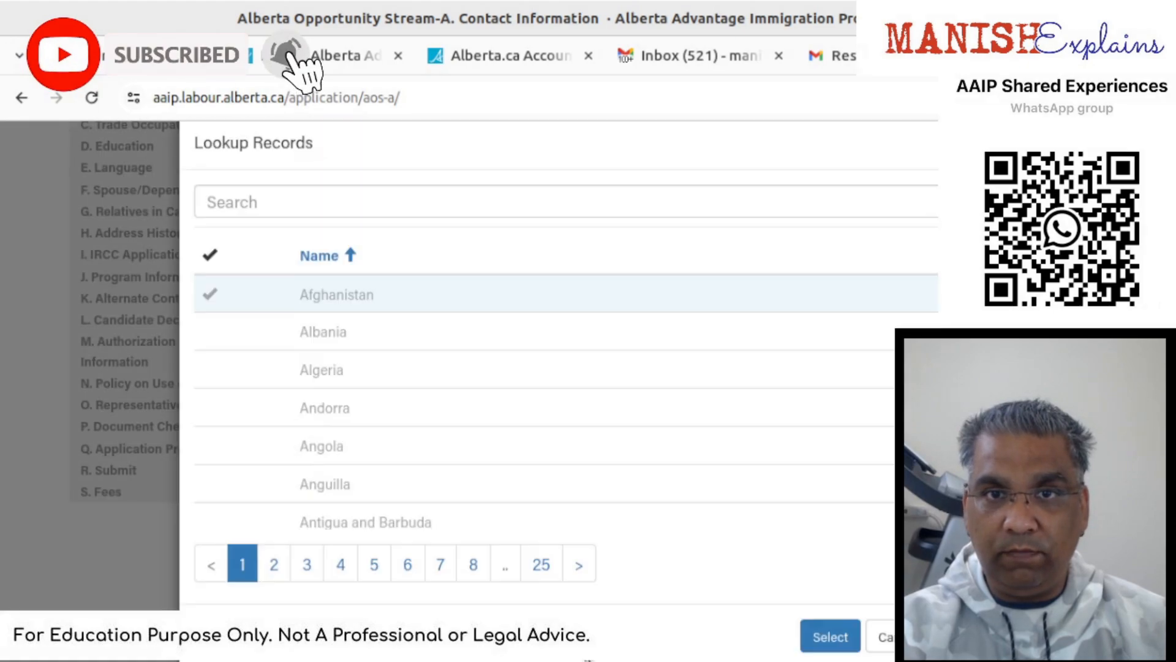
pyautogui.click(580, 243)
pyautogui.write('india')
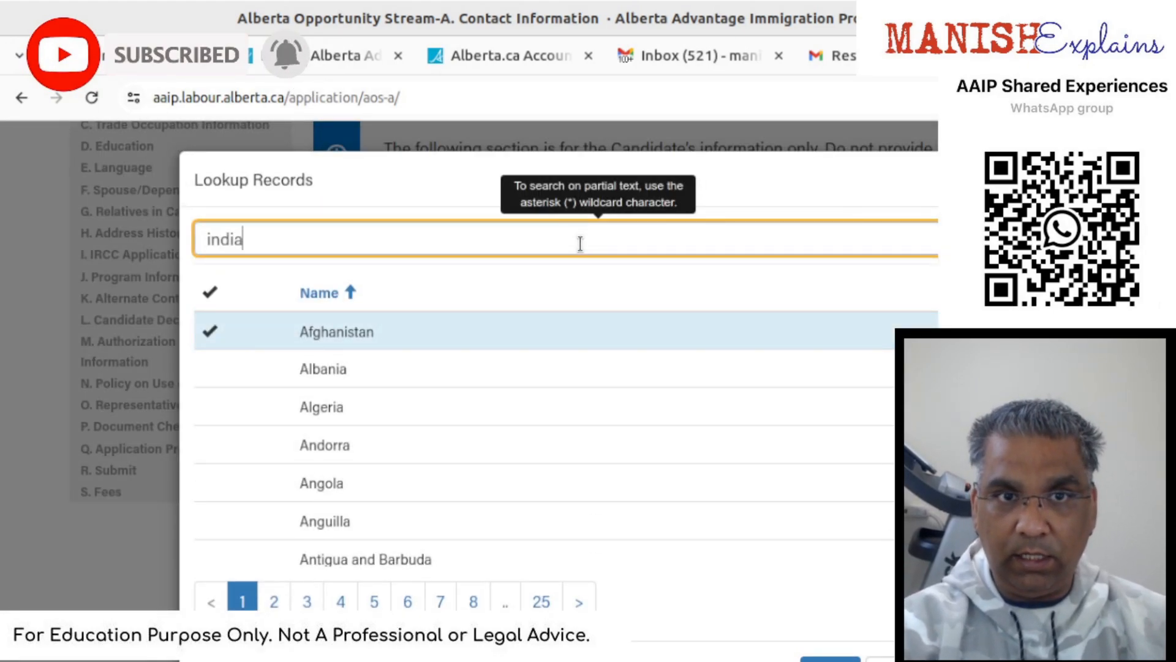
pyautogui.press('Return')
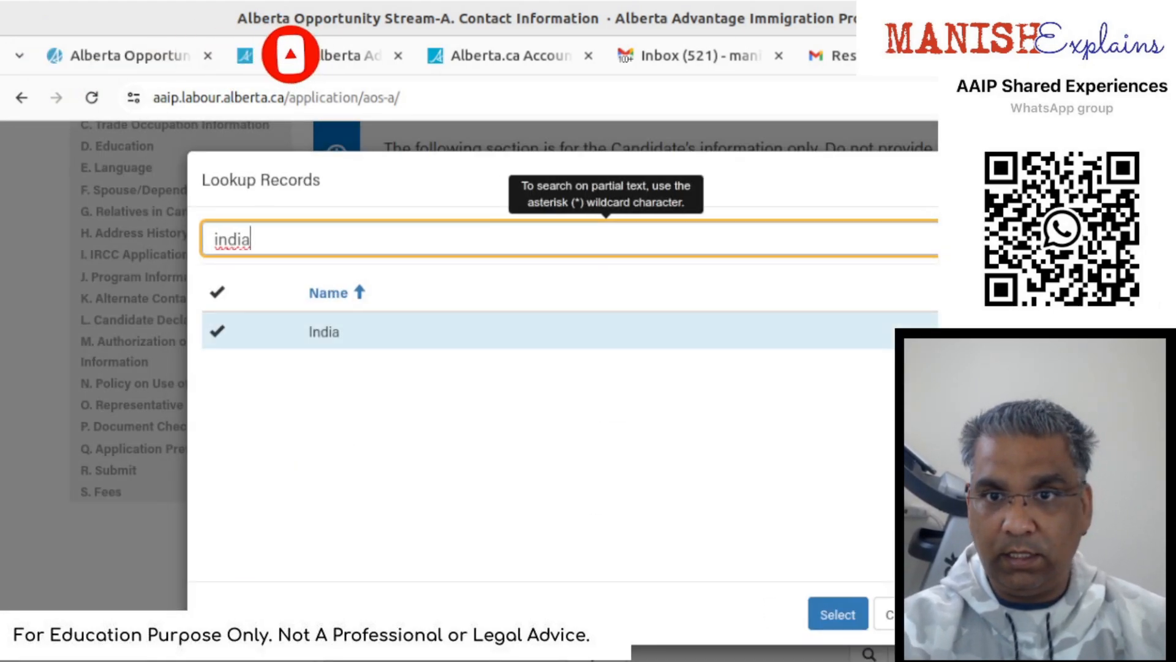
pyautogui.click(835, 614)
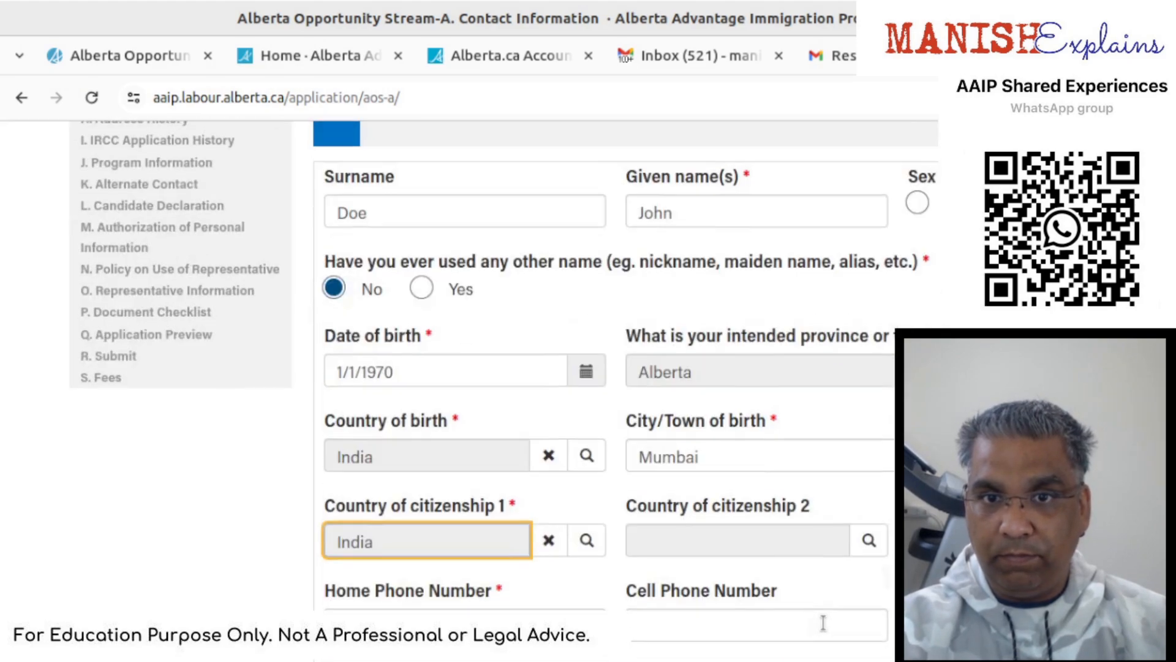
# - Enter the home phone number
pyautogui.scroll(-2, 823, 623)
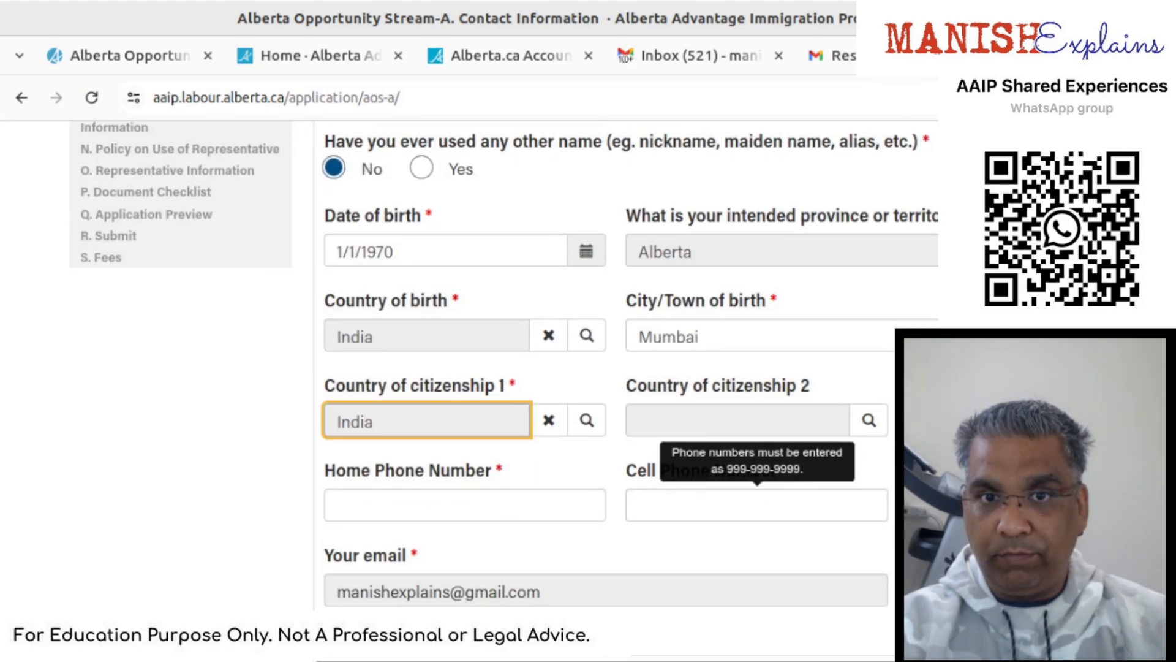
pyautogui.click(469, 514)
pyautogui.write('44')
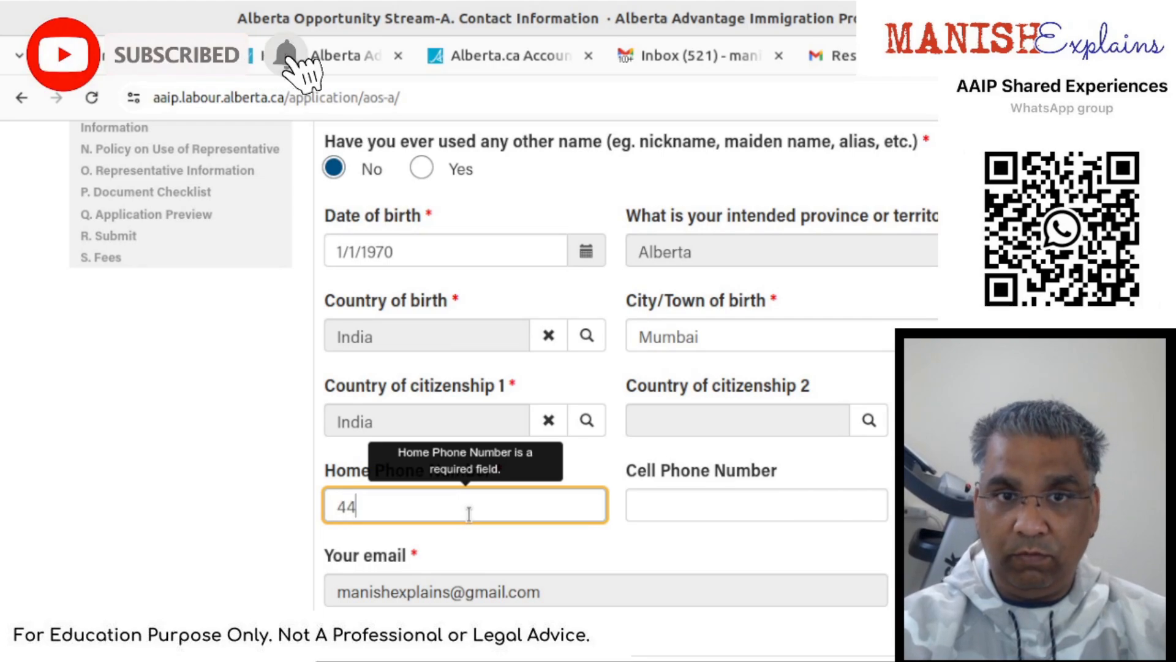
pyautogui.write('4-444-4444')
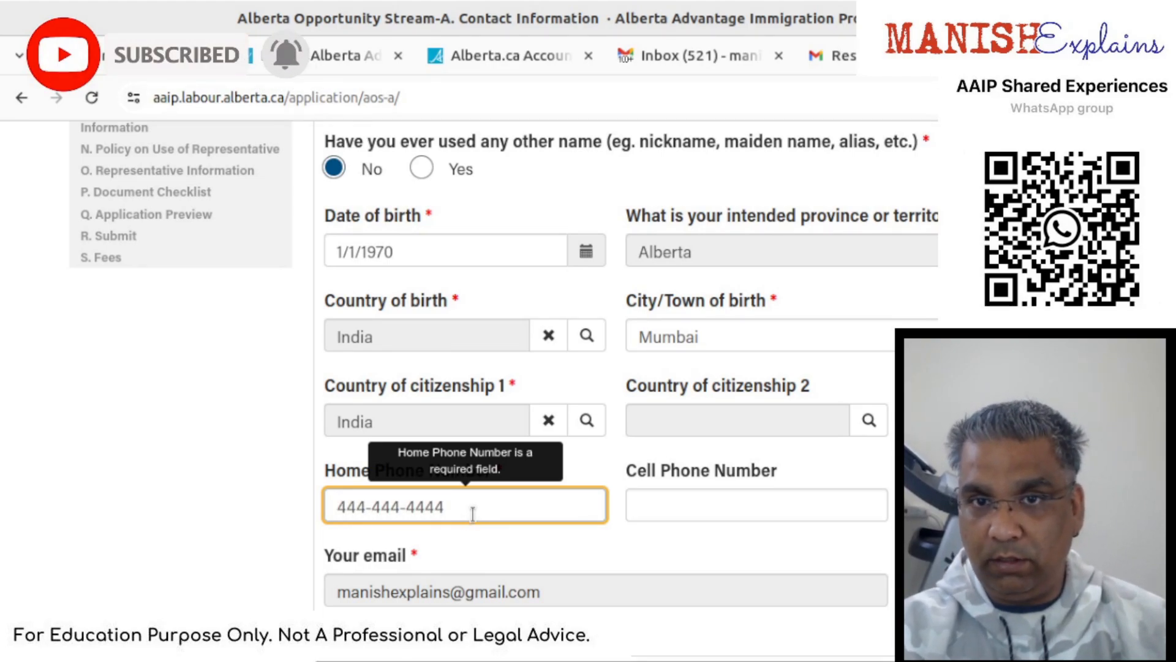
# - Fill in the residential address: Apt/Unit 1, street Joy St, city Calgary
pyautogui.scroll(-4, 472, 513)
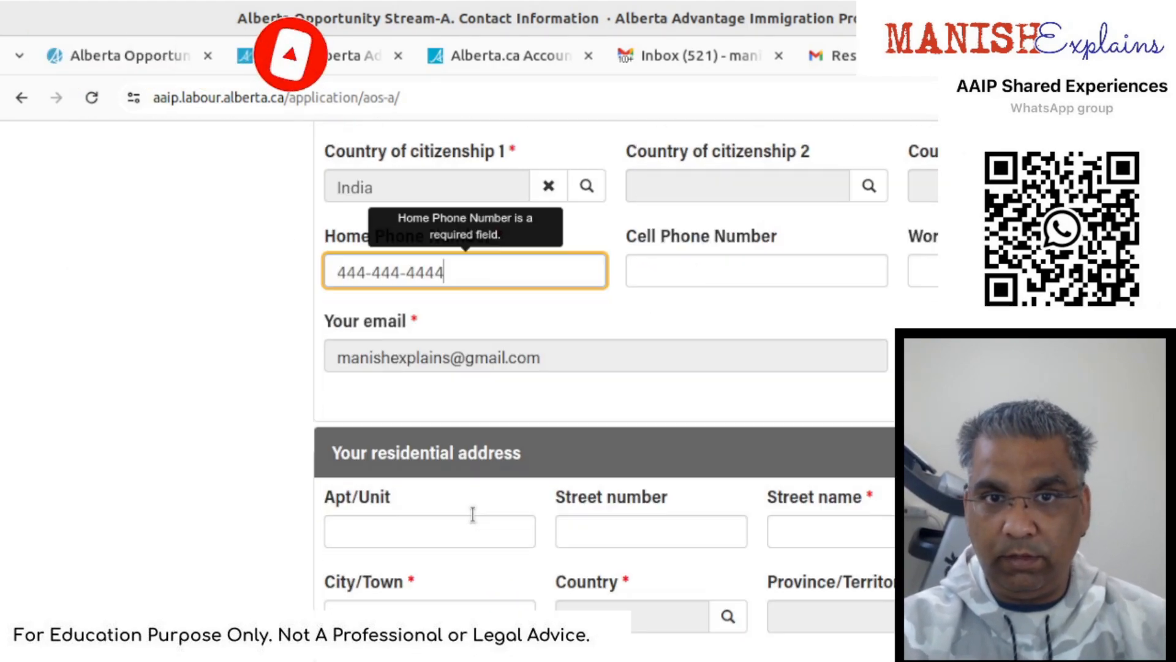
pyautogui.scroll(-2, 473, 514)
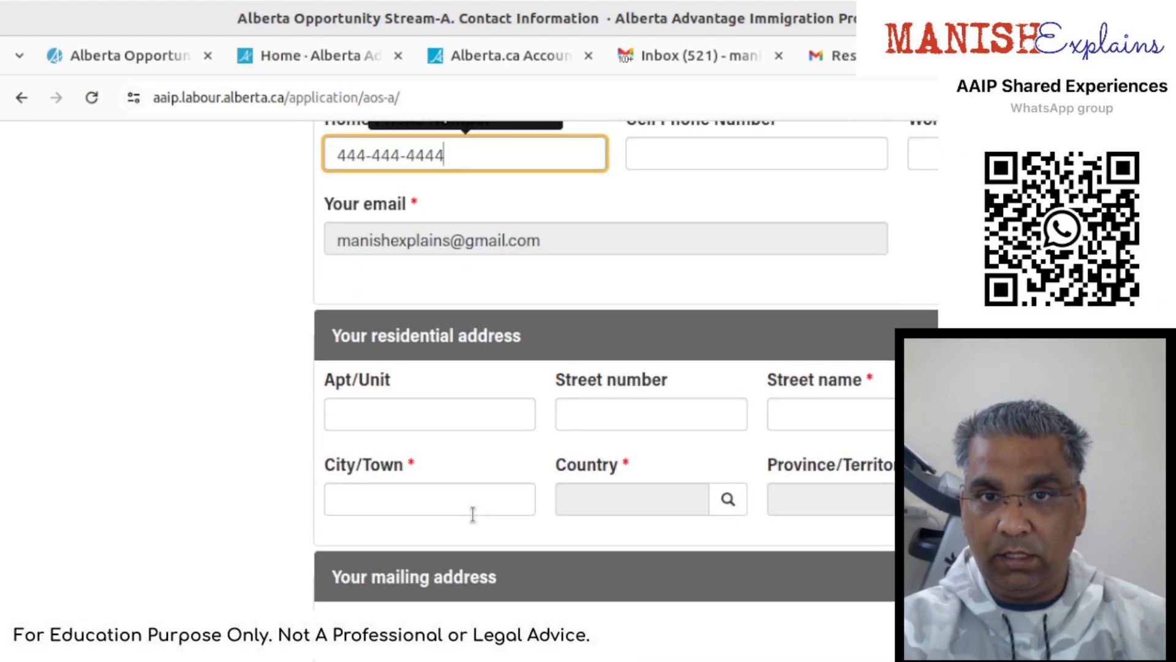
pyautogui.click(463, 414)
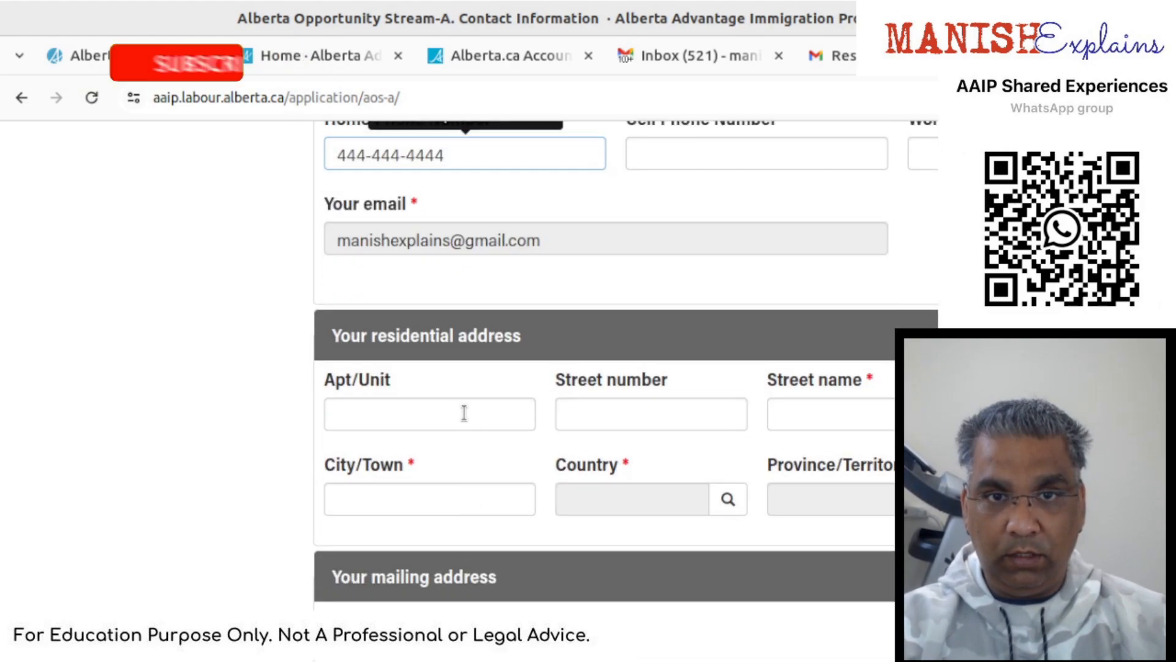
pyautogui.write('1')
pyautogui.press('Tab')
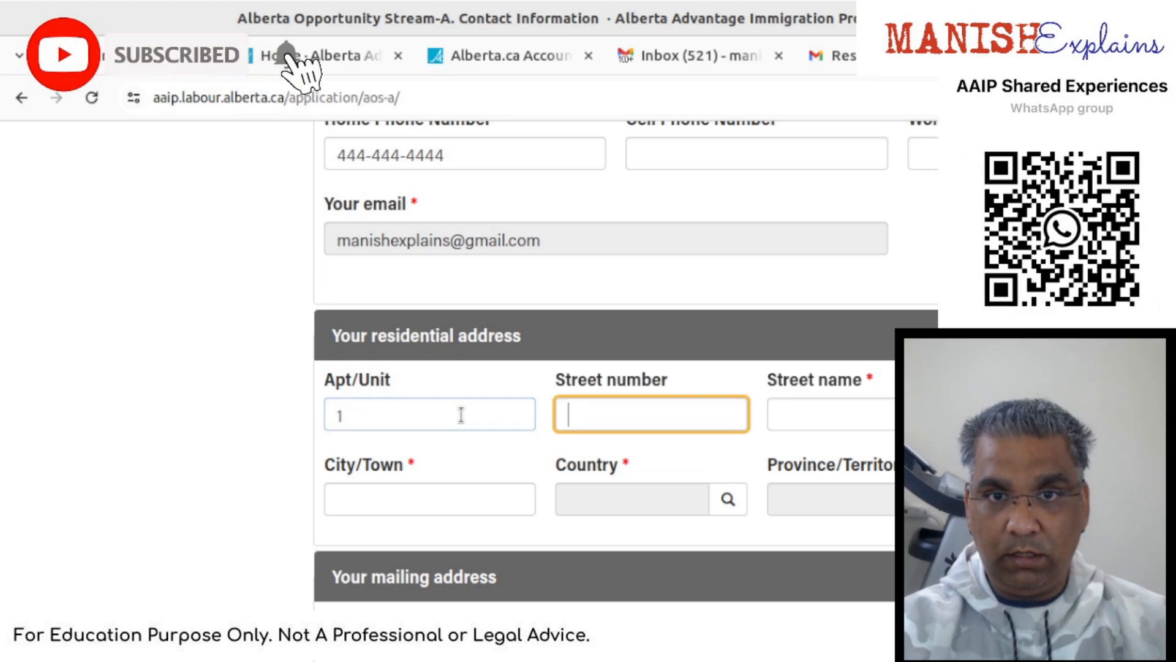
pyautogui.press('Tab')
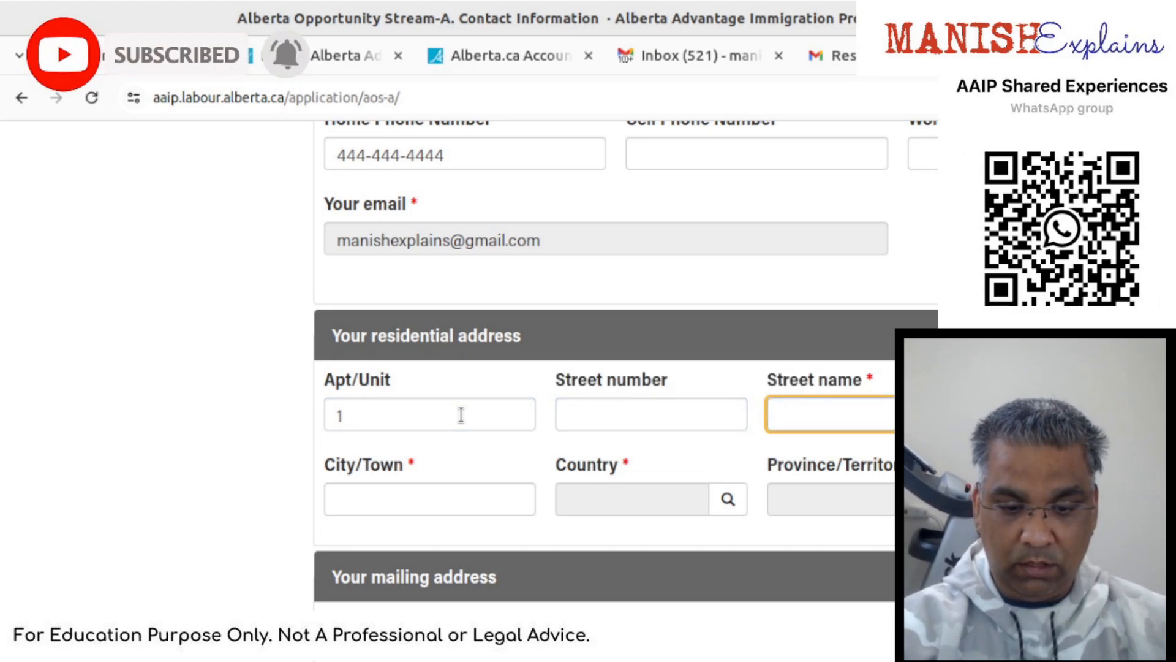
pyautogui.write('Joy St')
pyautogui.press('Tab')
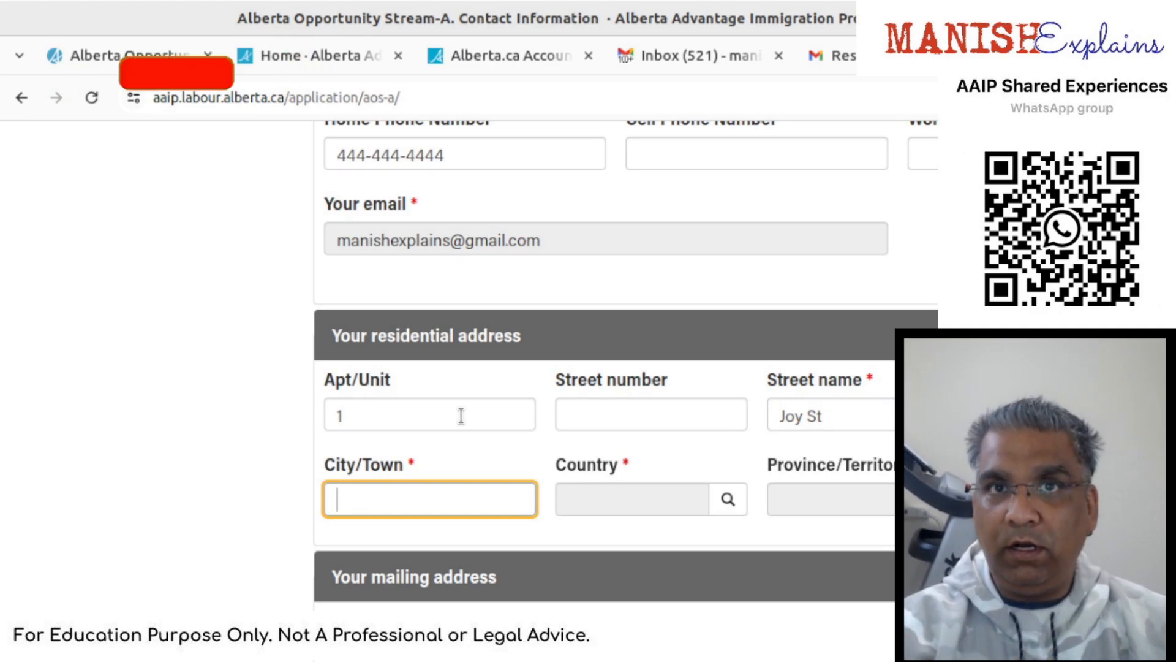
pyautogui.write('Calgary')
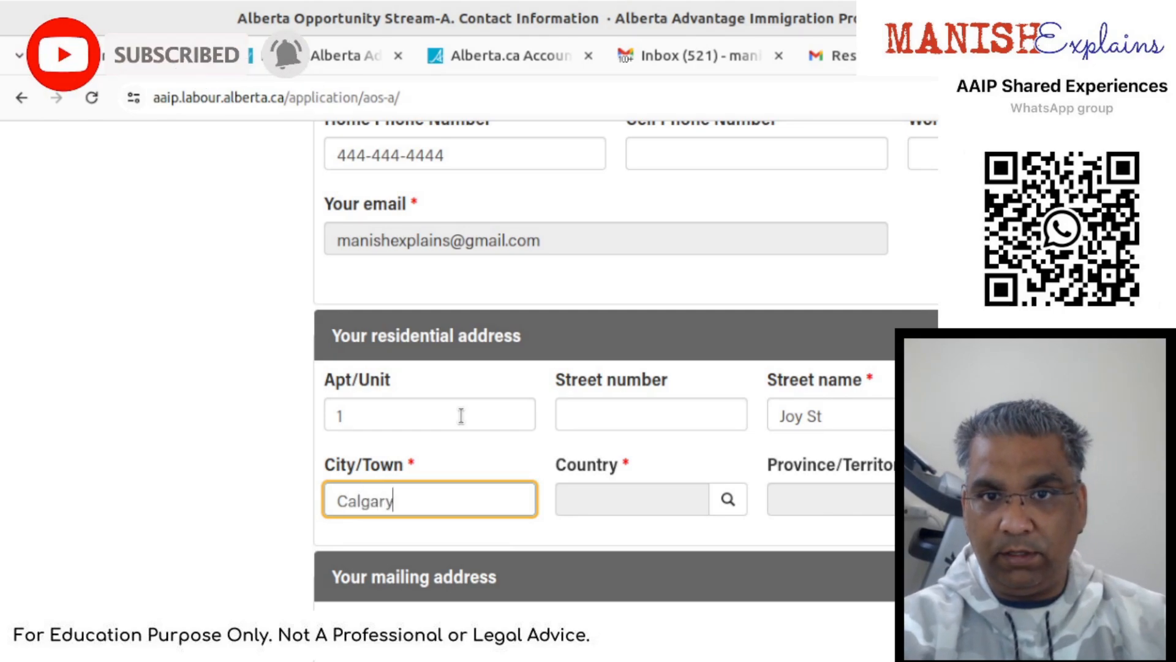
pyautogui.press('Tab')
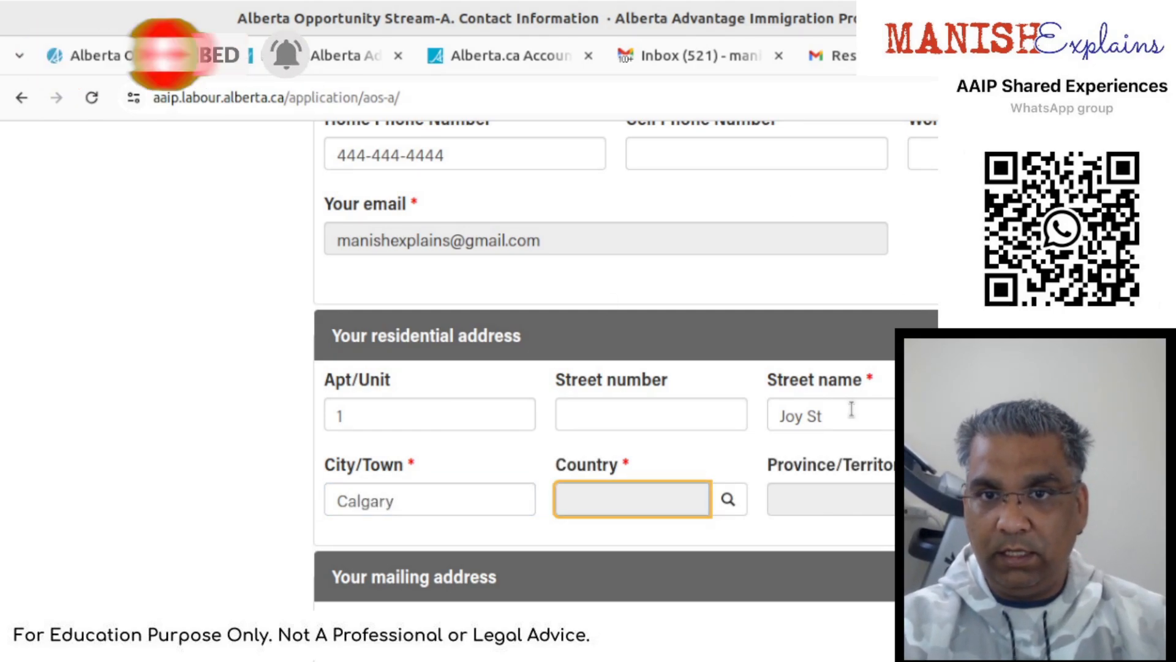
# - Set the residential country to Canada
pyautogui.click(728, 498)
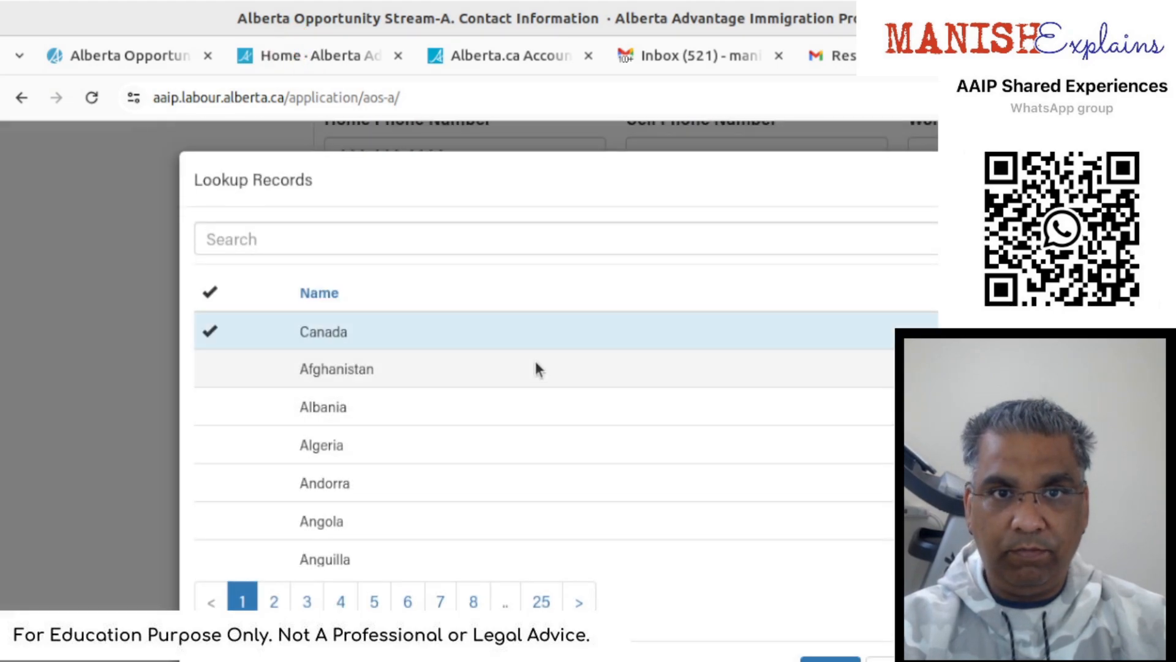
pyautogui.click(531, 332)
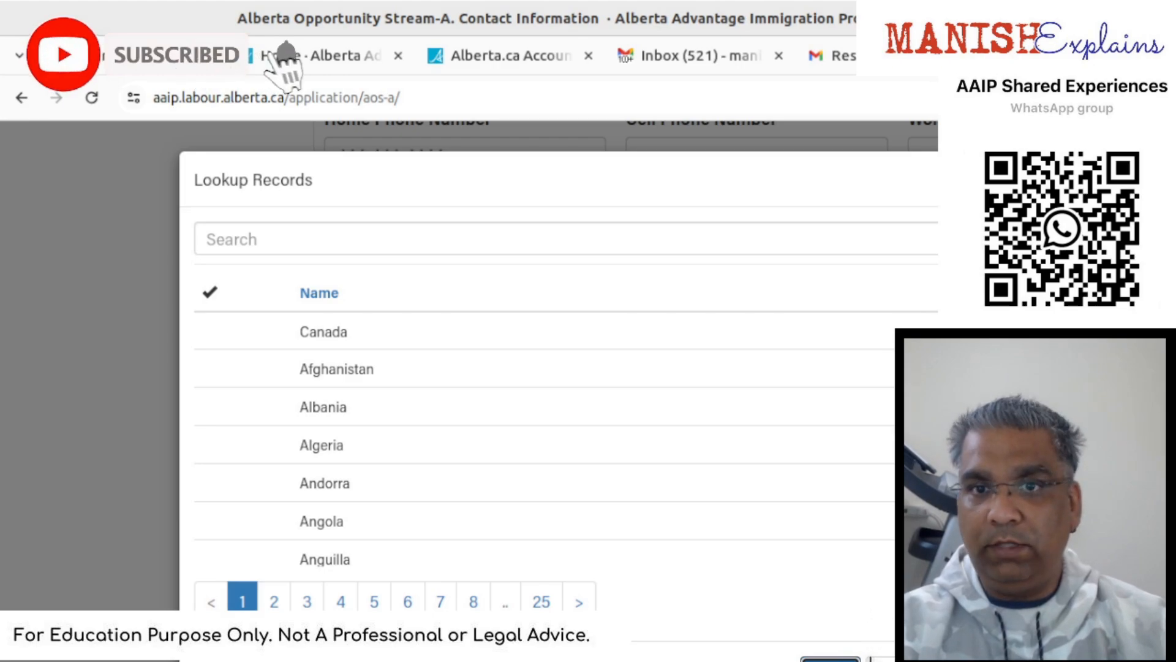
pyautogui.click(434, 329)
pyautogui.click(830, 657)
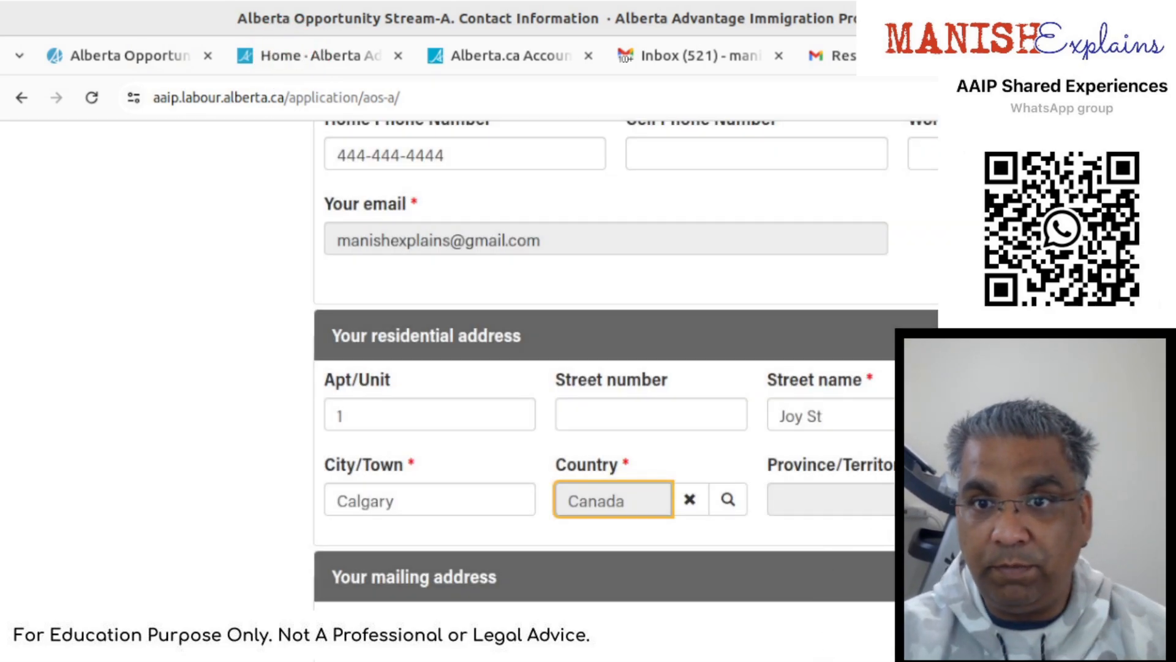
# - Set the residential province/territory to Alberta
pyautogui.click(820, 497)
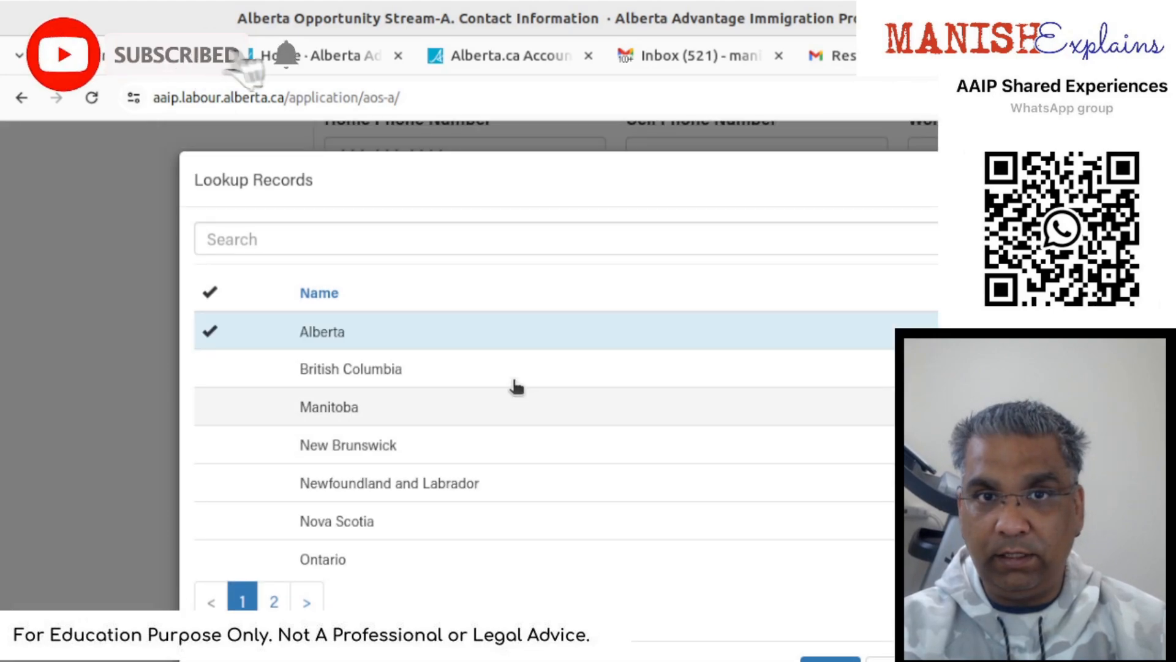
pyautogui.click(520, 340)
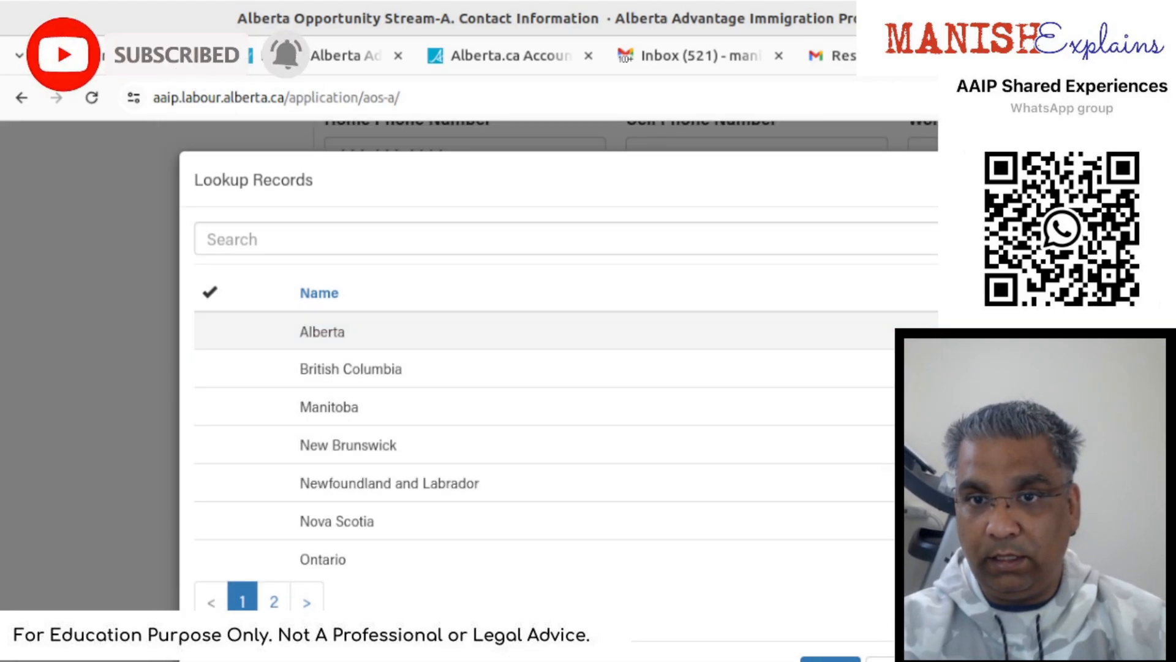
pyautogui.click(849, 659)
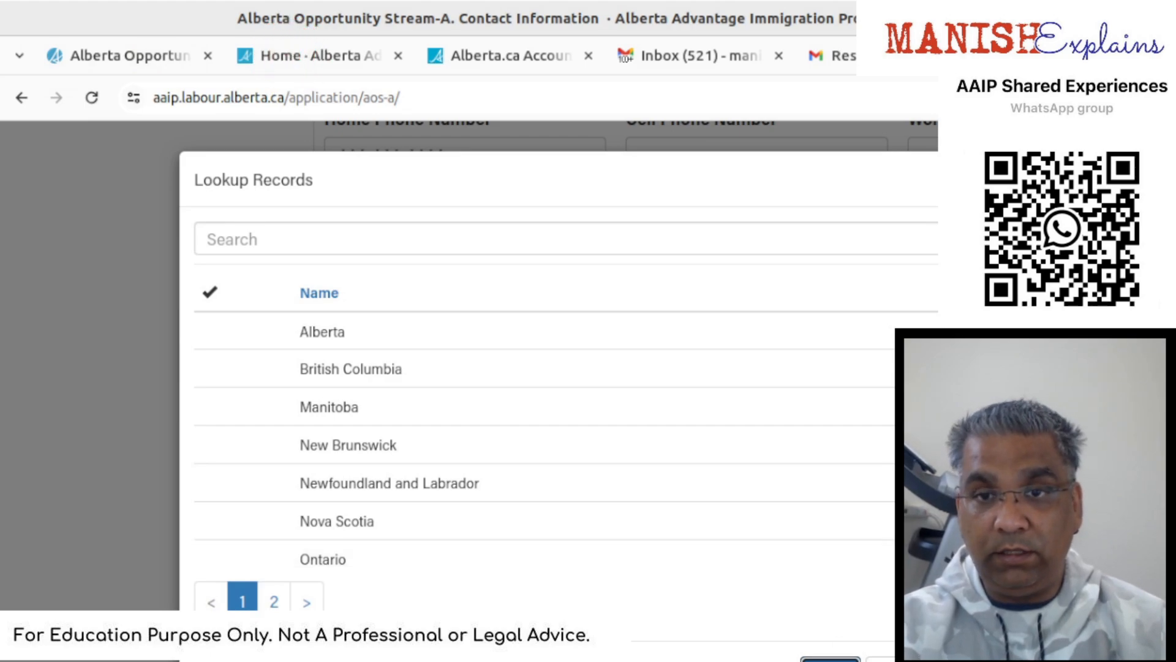
pyautogui.click(582, 331)
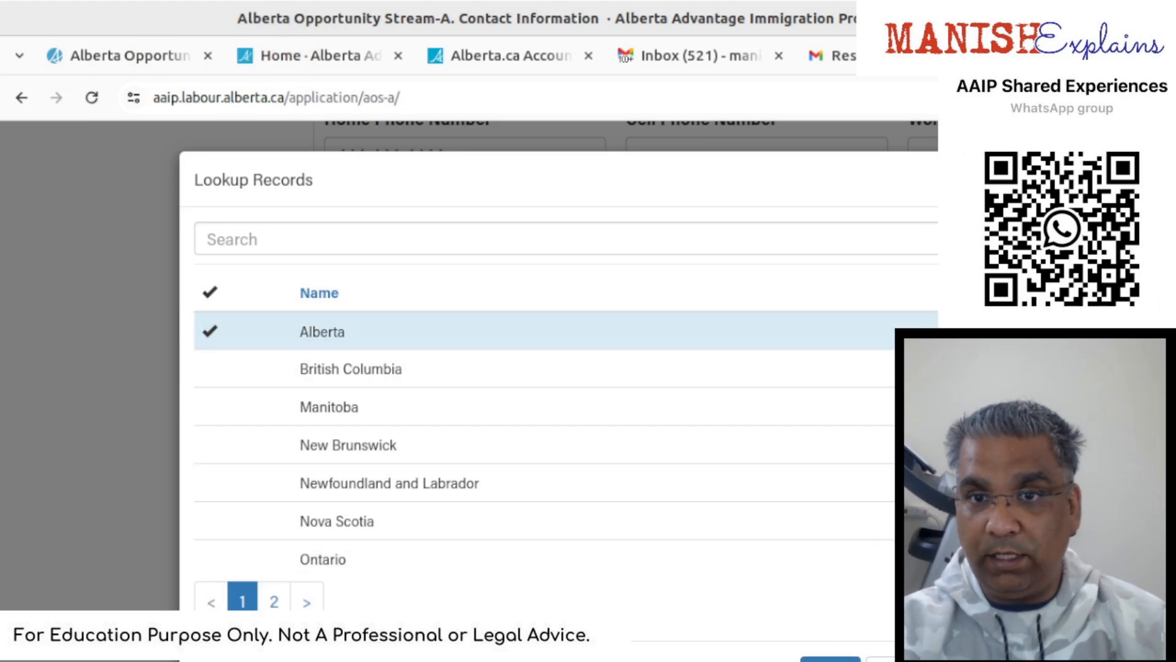
pyautogui.click(840, 660)
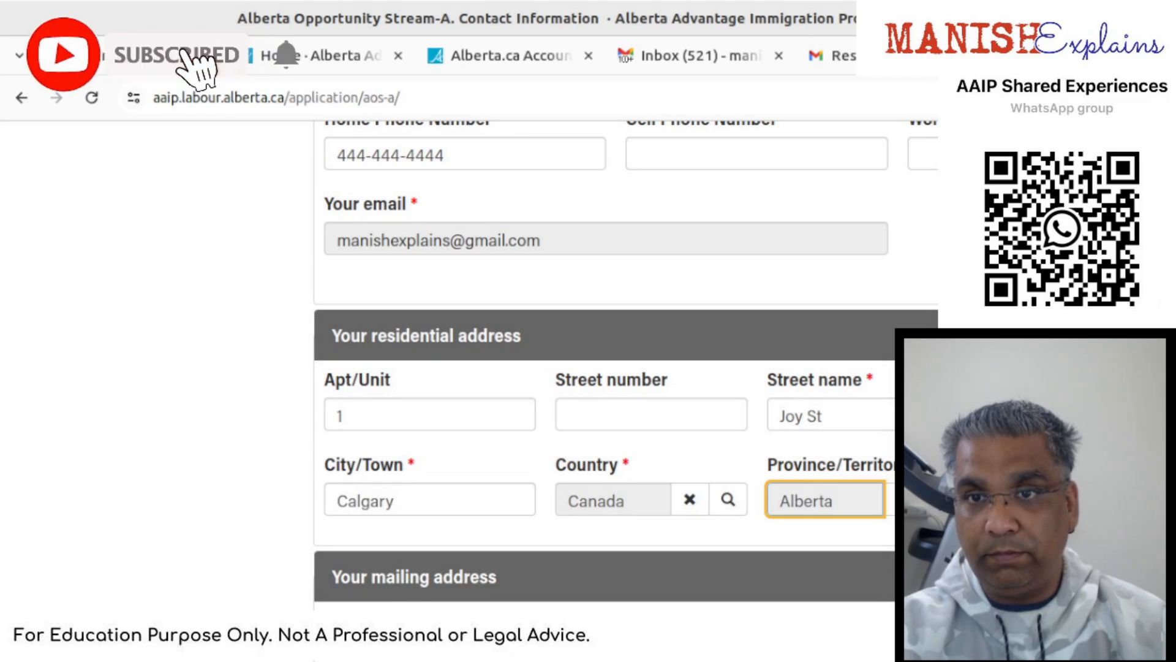
pyautogui.click(1054, 500)
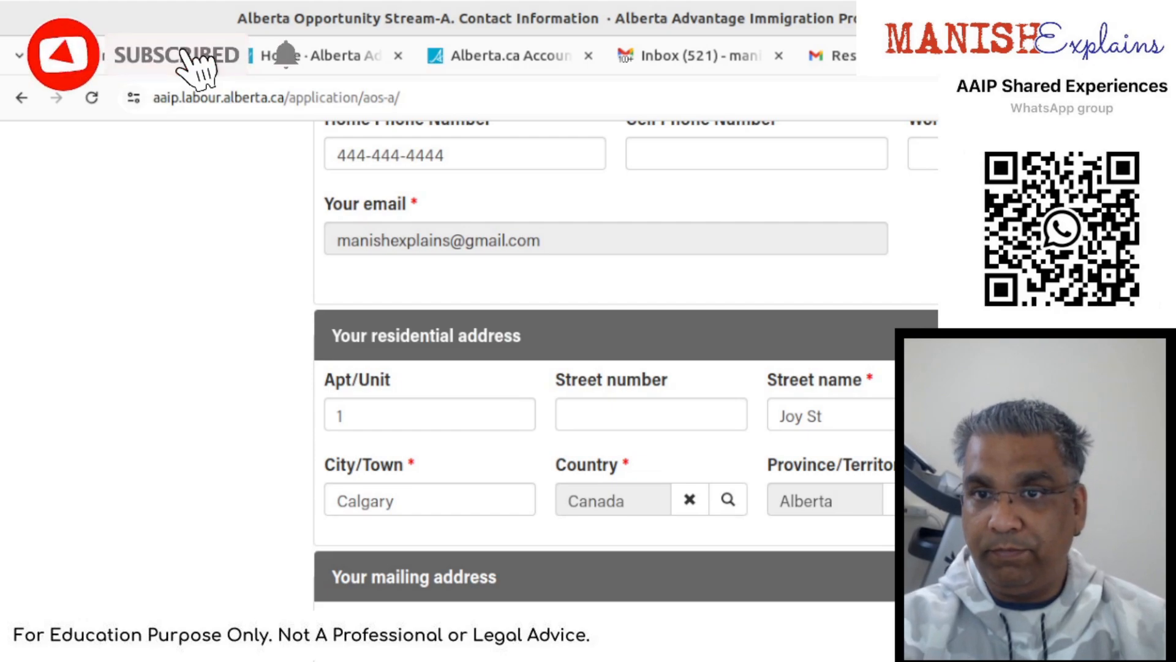
pyautogui.scroll(-1, 625, 368)
pyautogui.scroll(-3, 448, 504)
# - Mark the mailing address same as residential and save the contact information
pyautogui.click(477, 501)
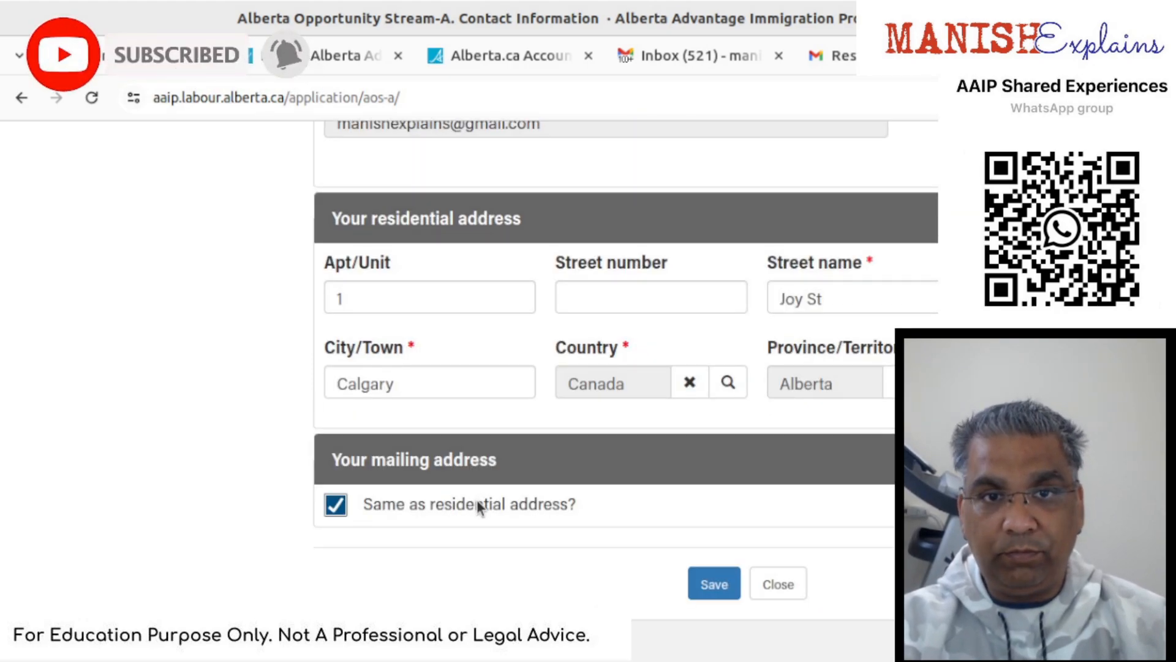
pyautogui.scroll(-3, 478, 503)
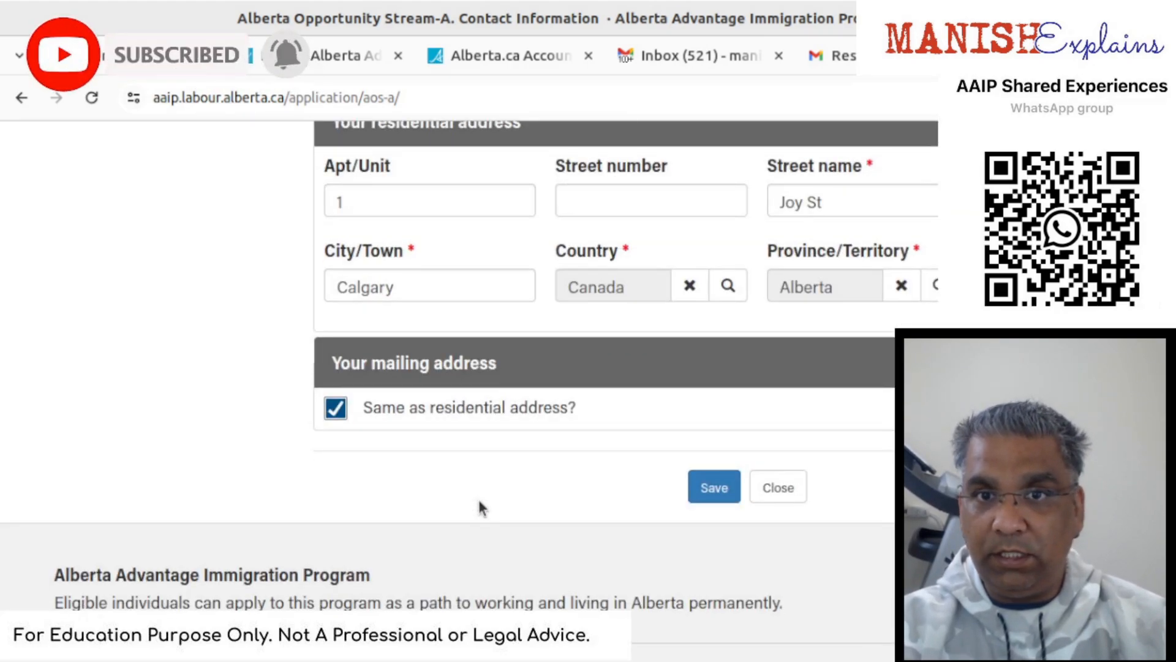
pyautogui.click(734, 494)
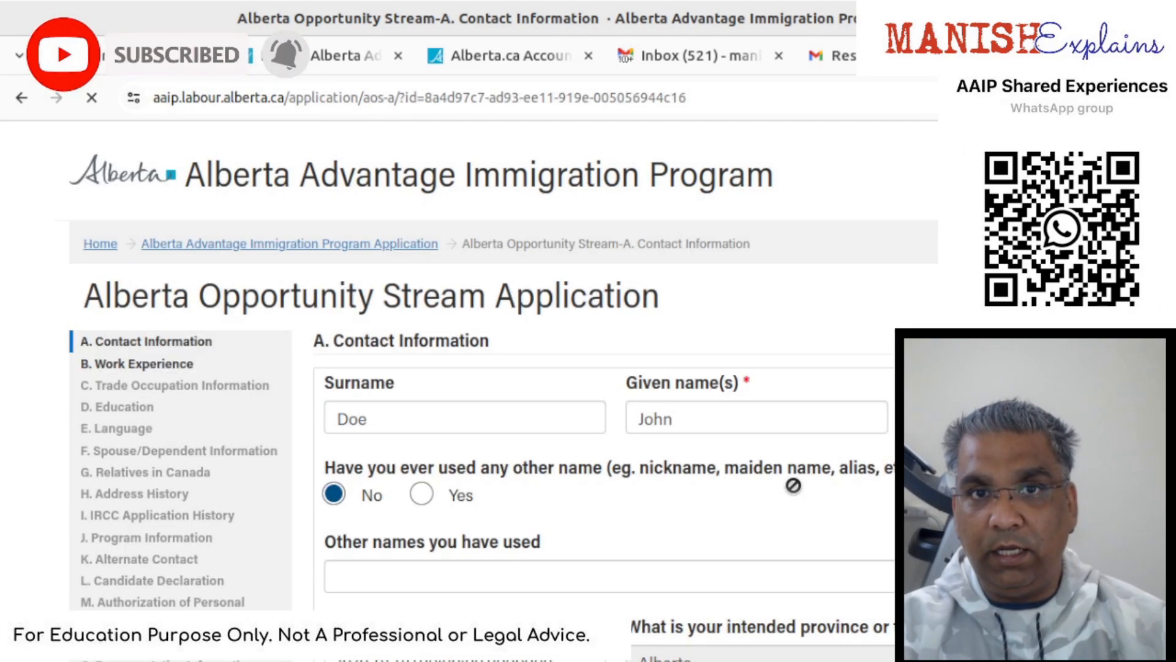
# - Save again to proceed to the B. Work Experience section
pyautogui.scroll(-15, 793, 485)
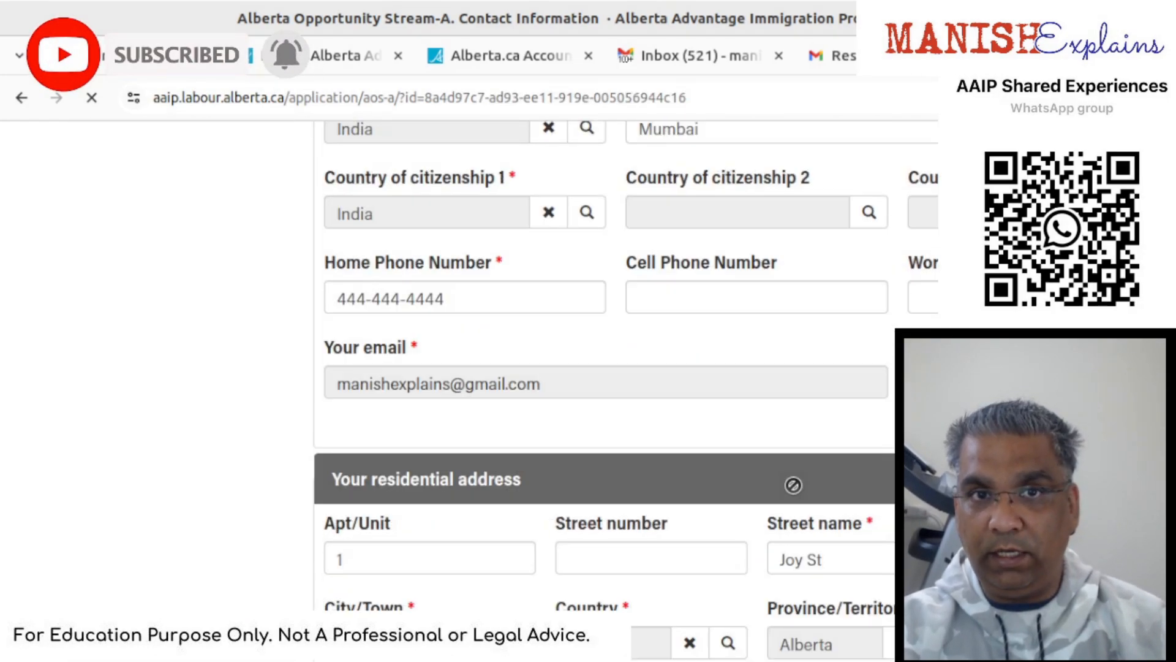
pyautogui.scroll(10, 794, 485)
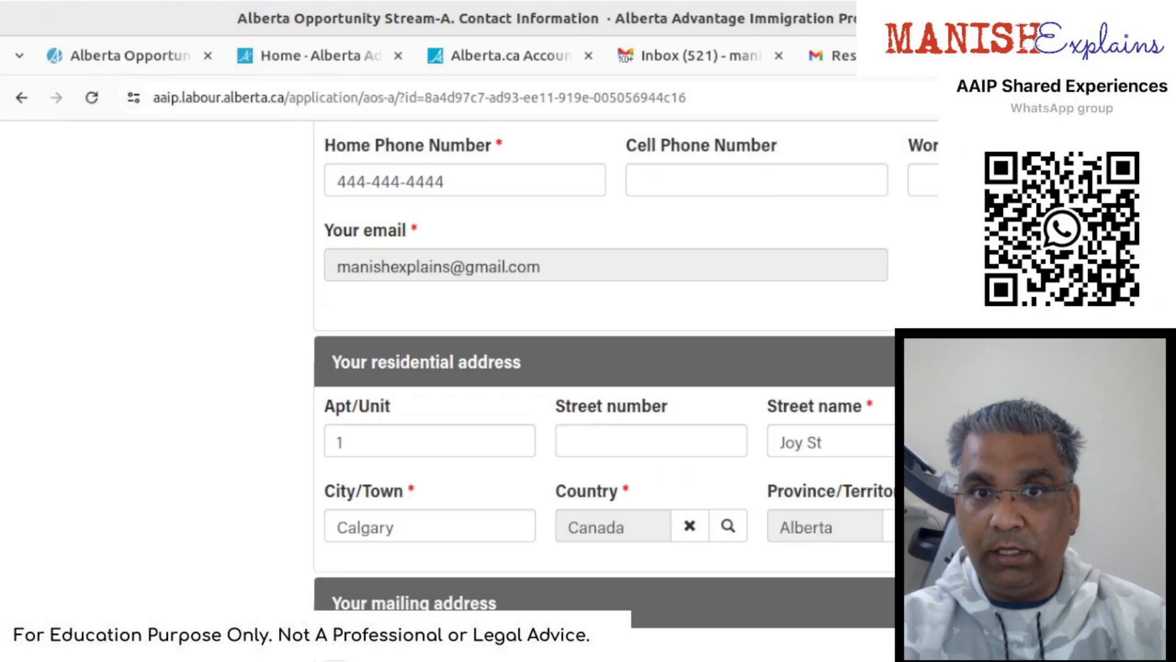
pyautogui.scroll(-10, 612, 386)
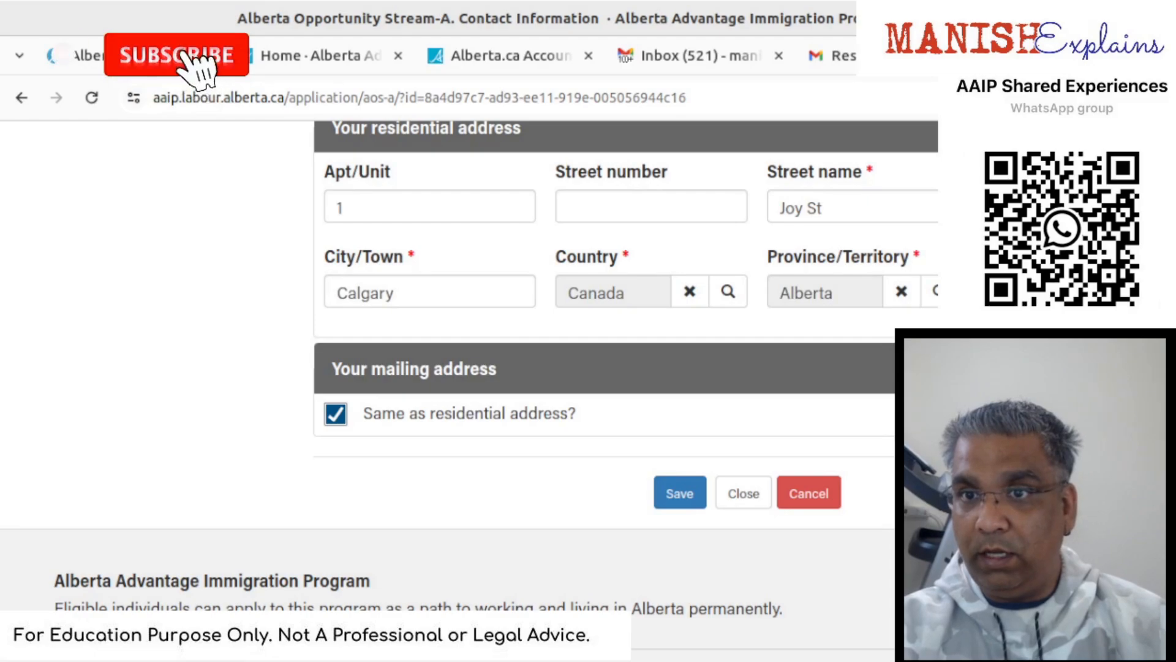
pyautogui.click(680, 493)
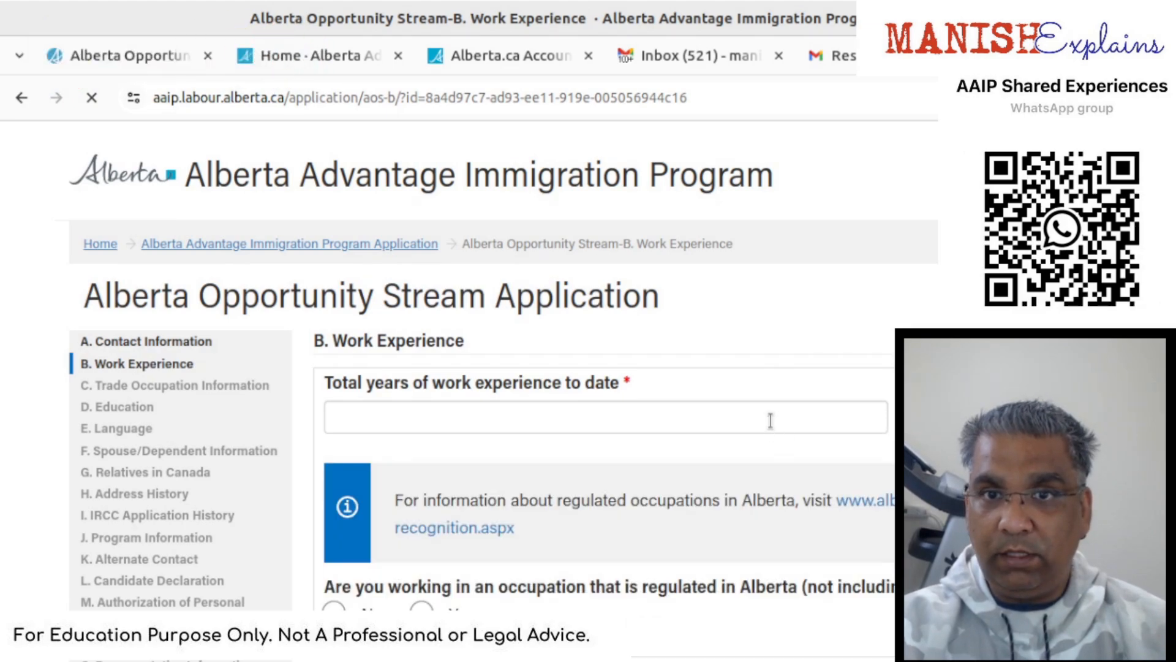
# - Answer No to working in a regulated occupation and to holding a license or certificate
pyautogui.click(770, 421)
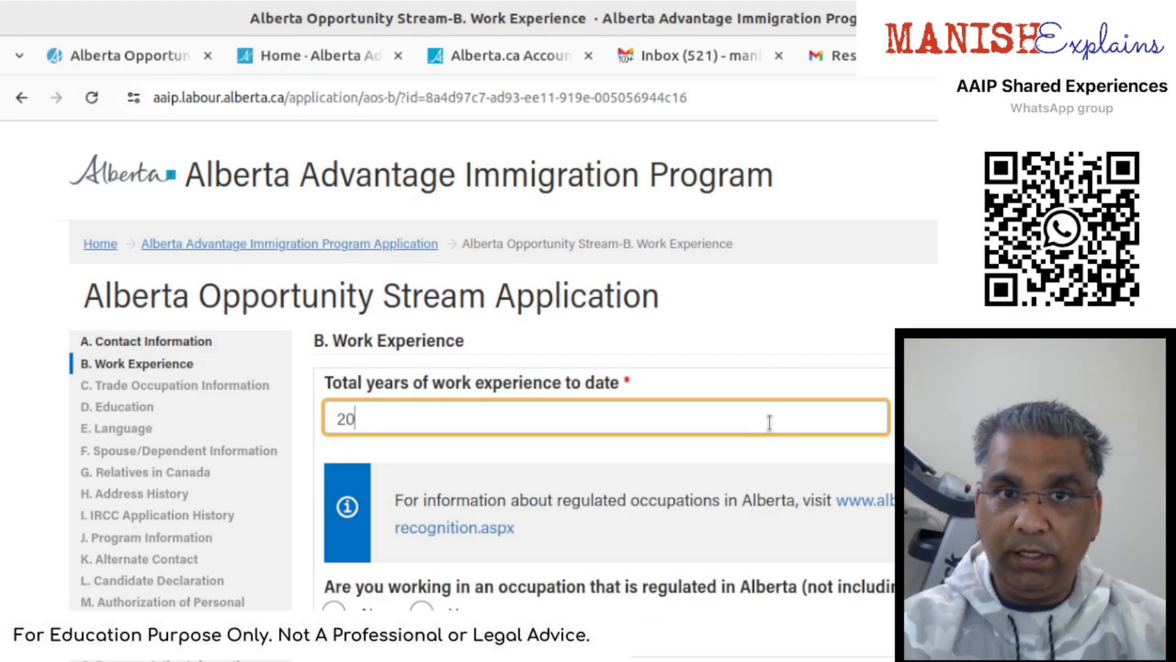
pyautogui.scroll(-2, 766, 421)
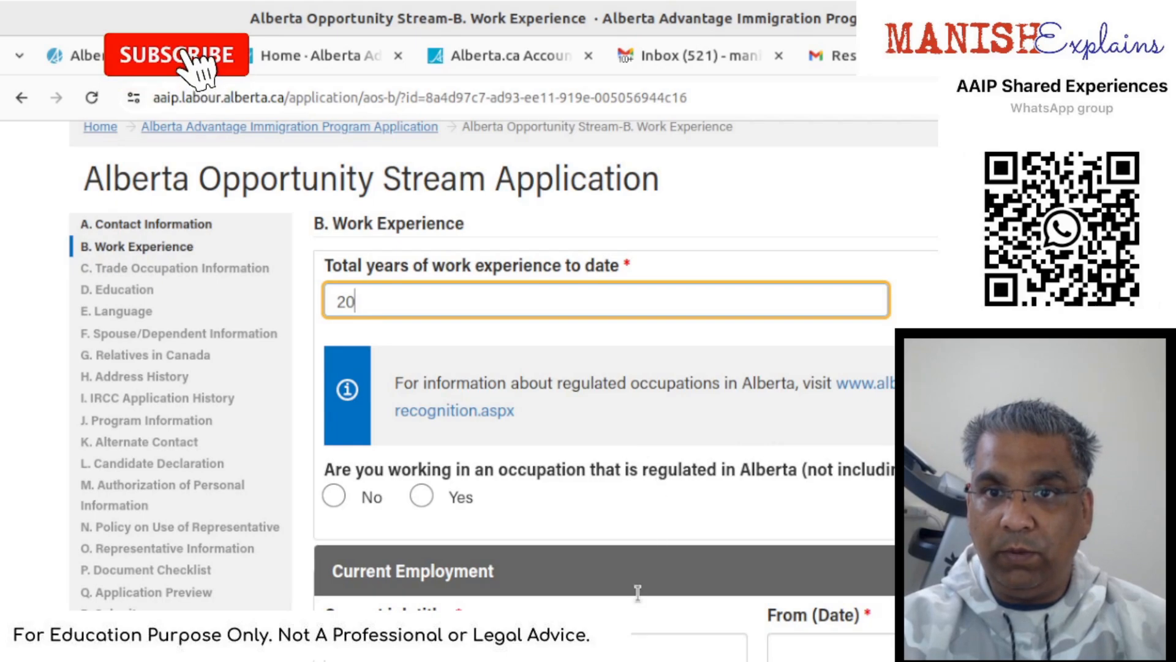
pyautogui.click(339, 498)
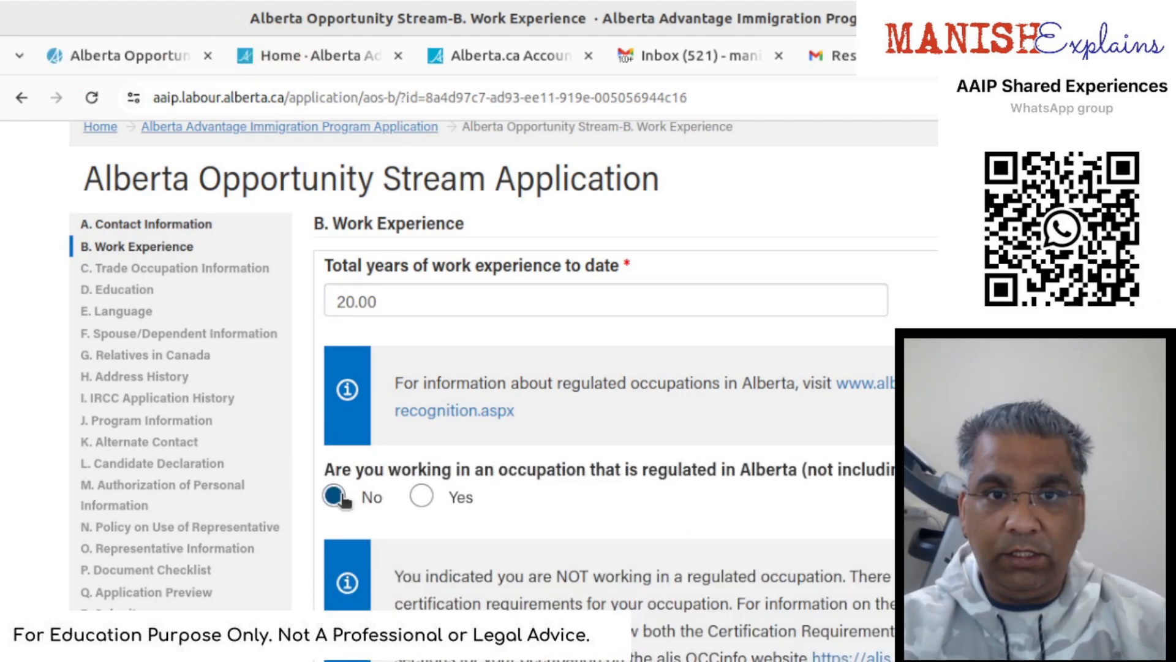
pyautogui.scroll(-2, 343, 498)
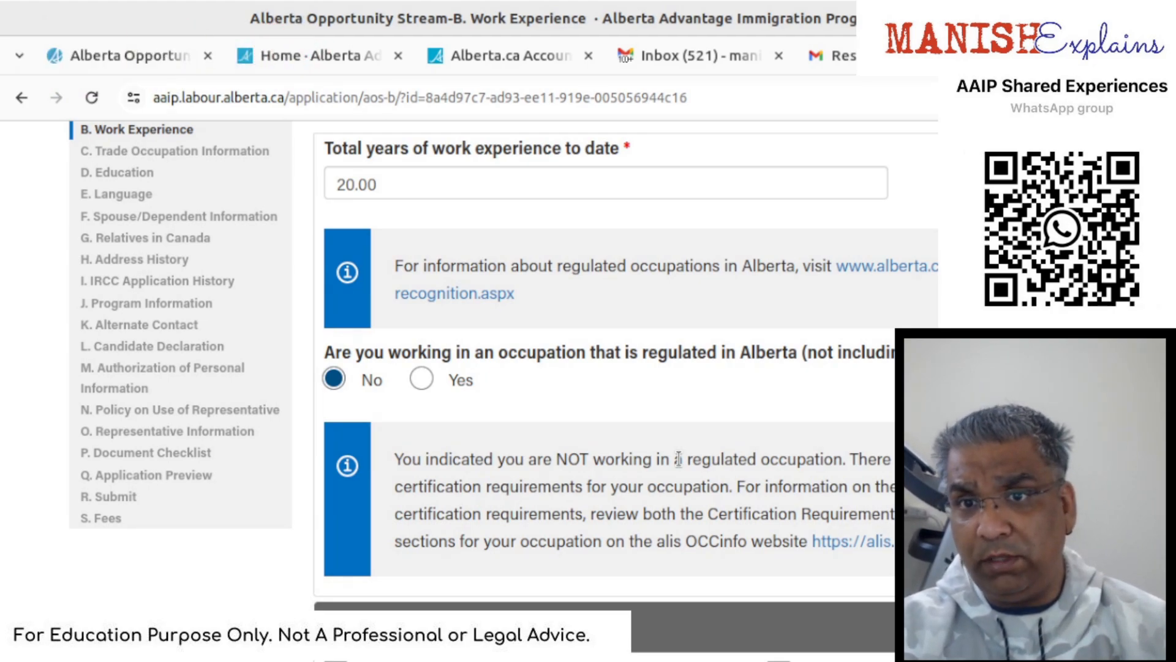
pyautogui.scroll(-4, 679, 459)
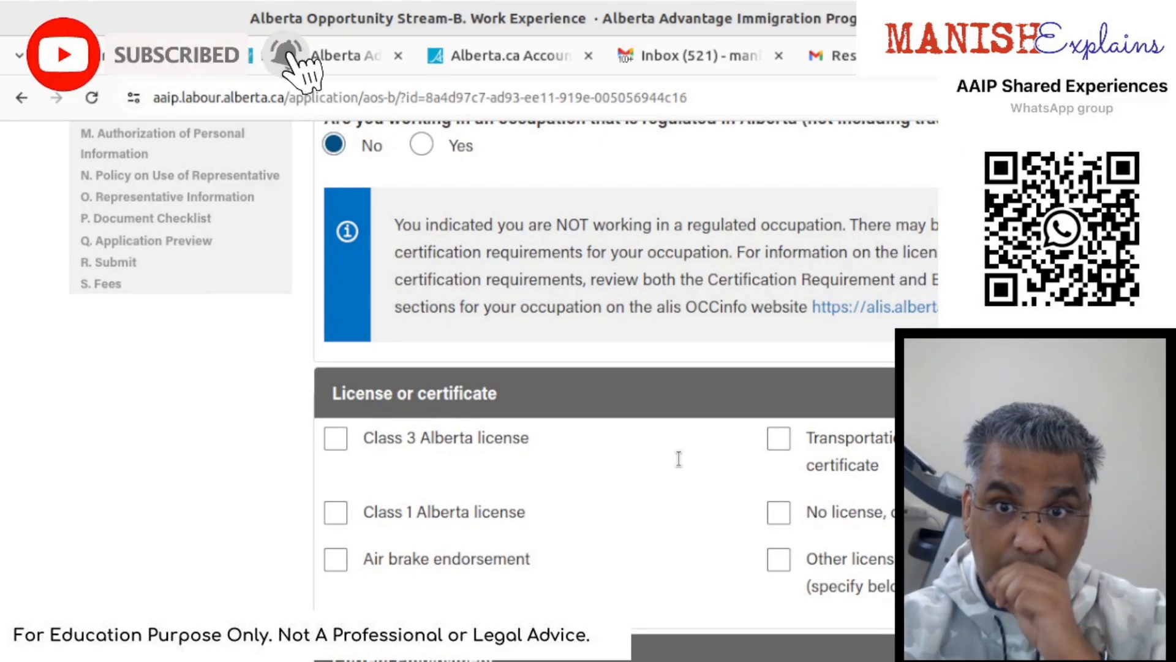
pyautogui.click(780, 512)
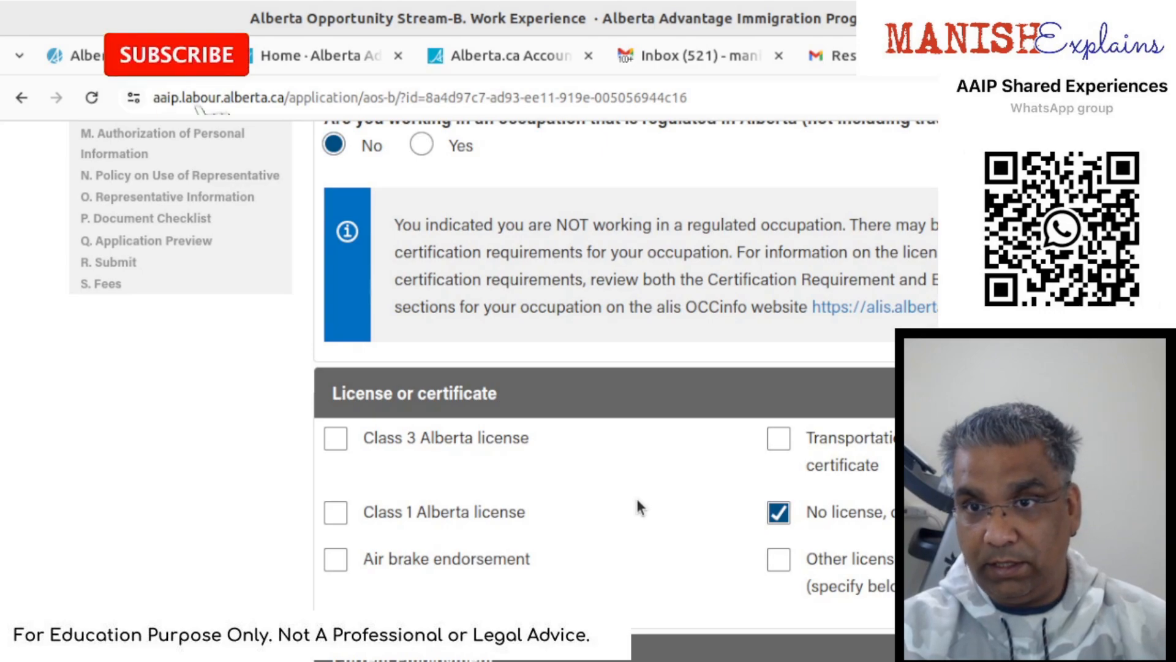
pyautogui.scroll(-4, 637, 507)
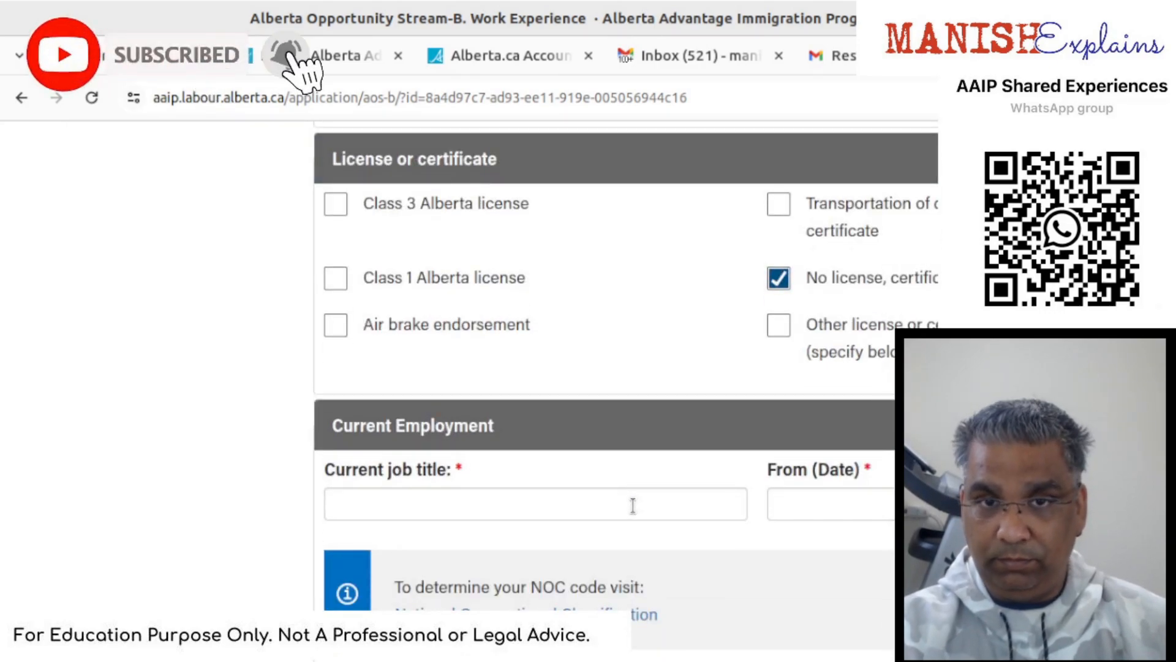
# - Enter current job title 'Something' with a From date of 01/01/2020
pyautogui.click(628, 504)
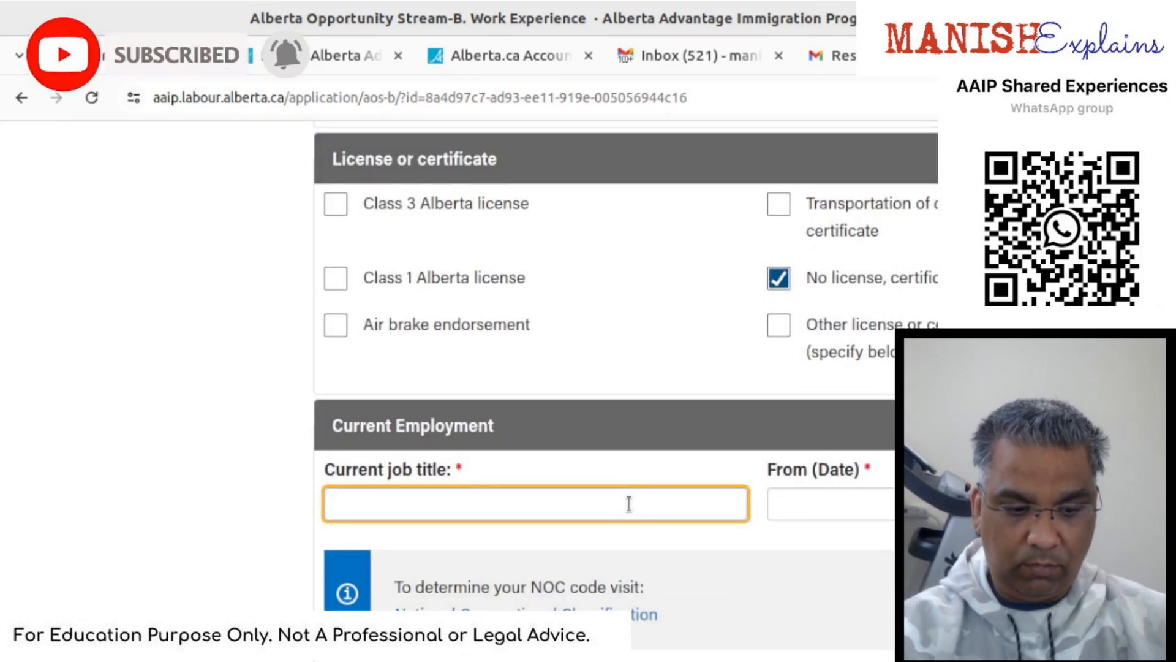
pyautogui.write('Something')
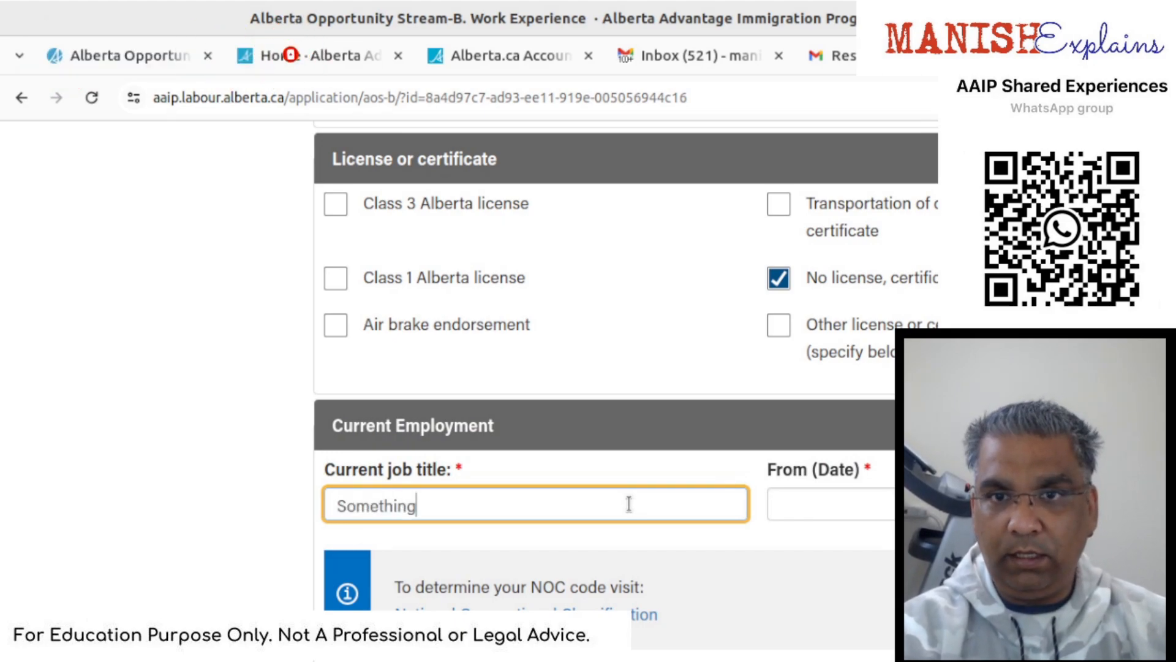
pyautogui.press('Tab')
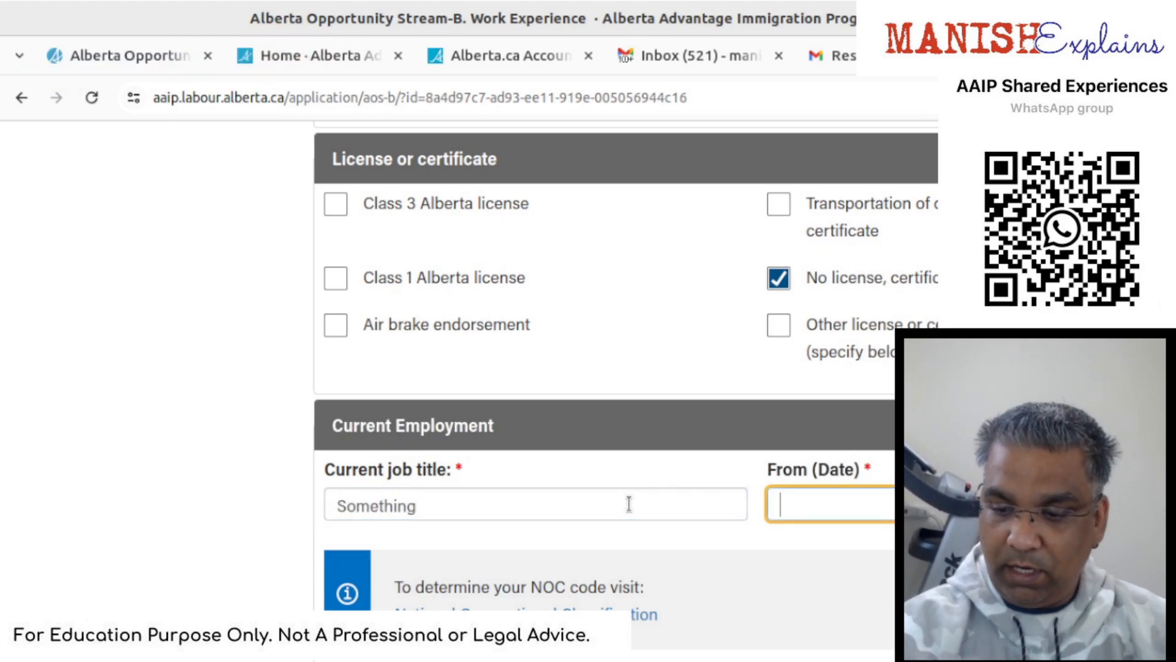
pyautogui.write('01/')
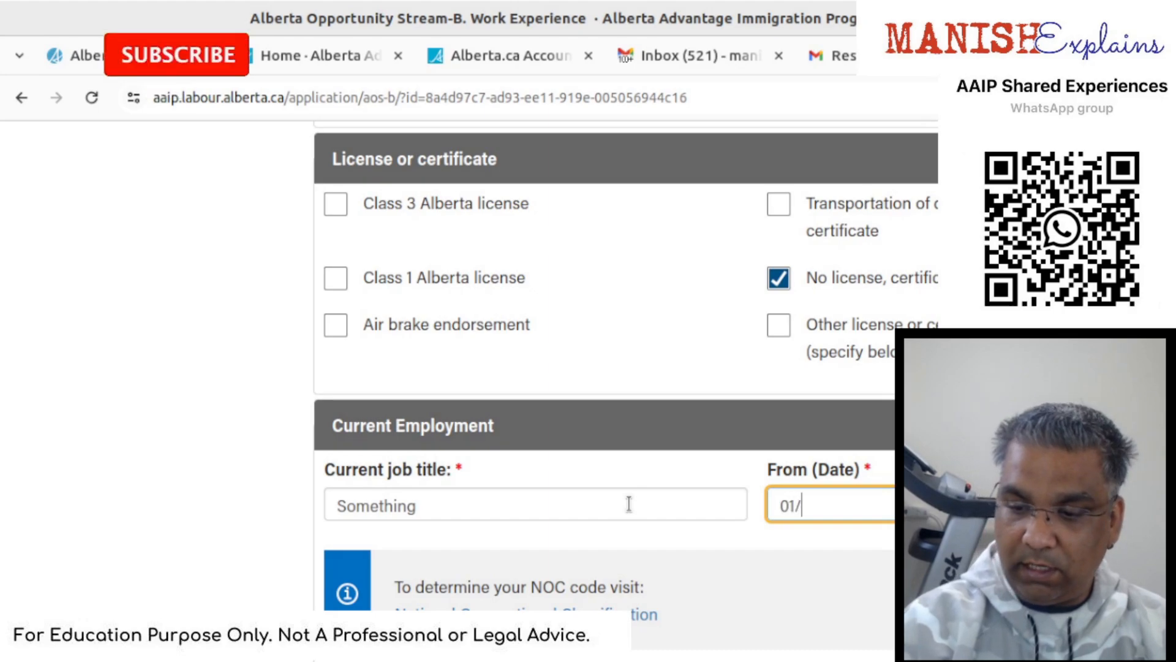
pyautogui.write('01')
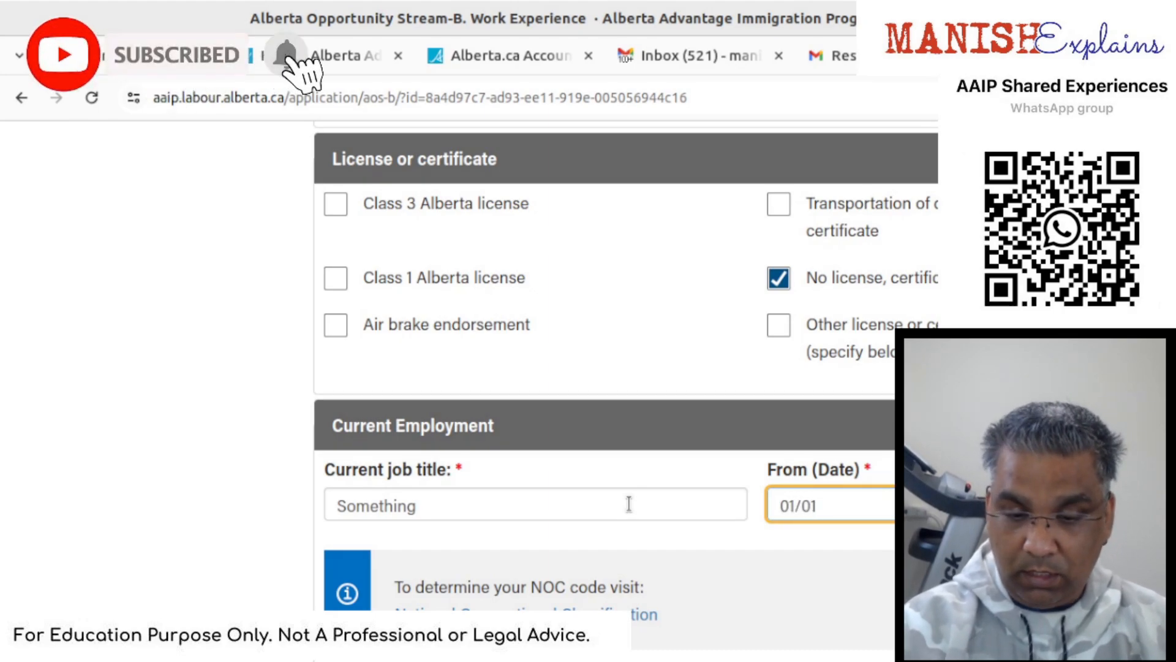
pyautogui.write('/20')
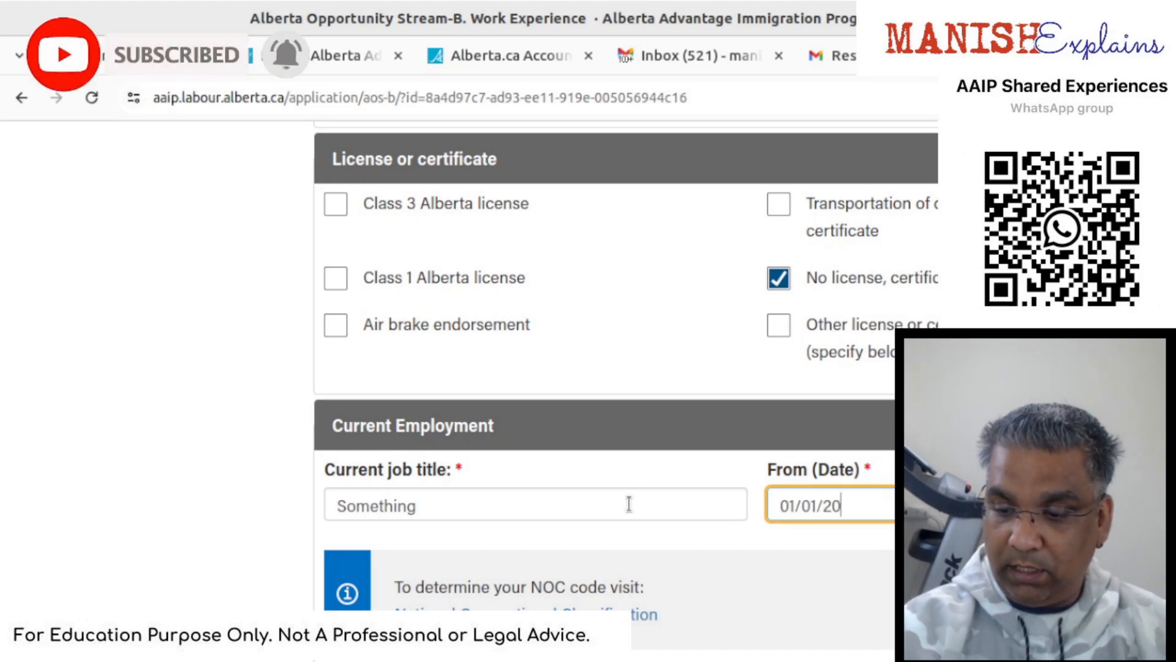
pyautogui.write('20')
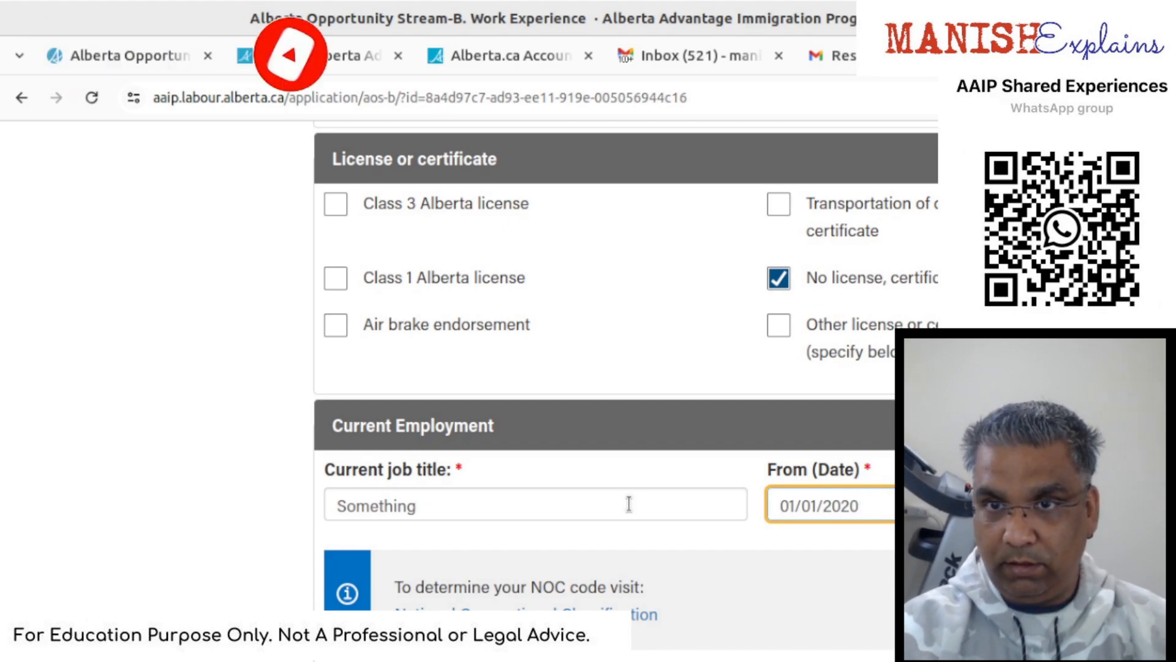
pyautogui.press('Tab')
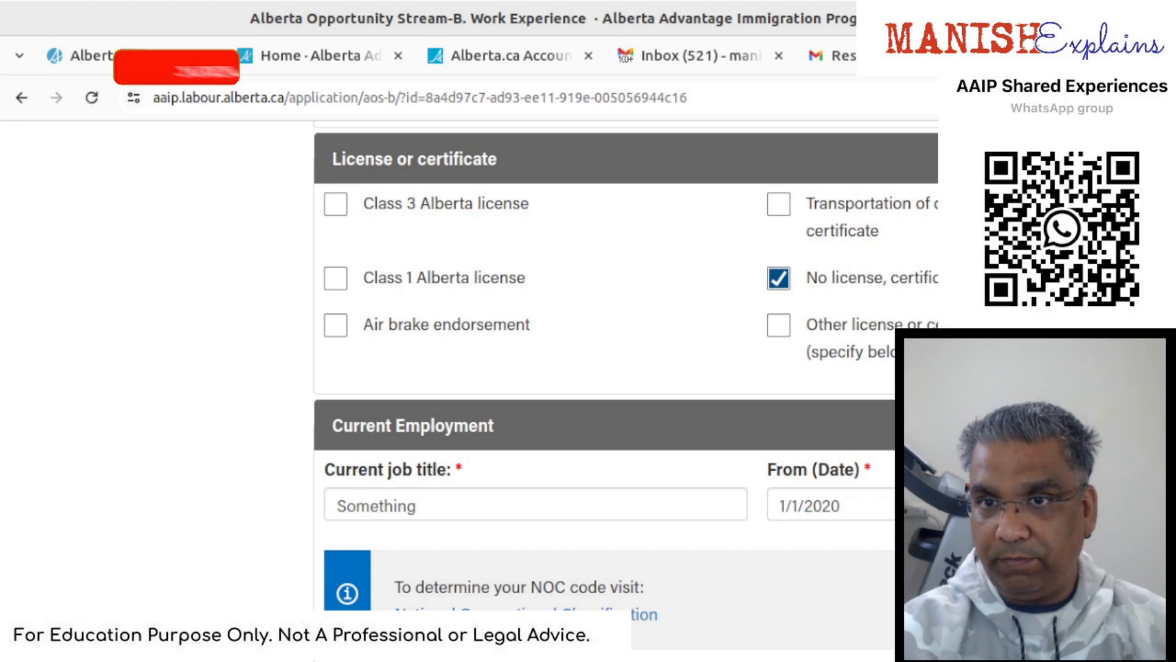
pyautogui.click(1167, 505)
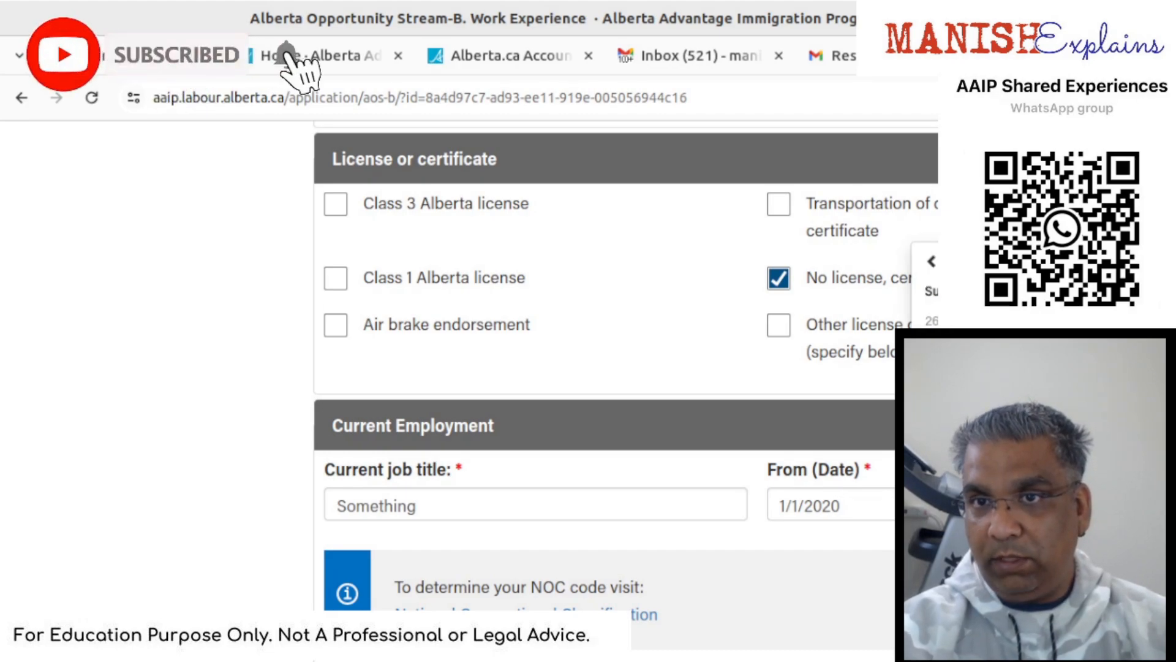
pyautogui.click(1041, 381)
pyautogui.scroll(-3, 842, 620)
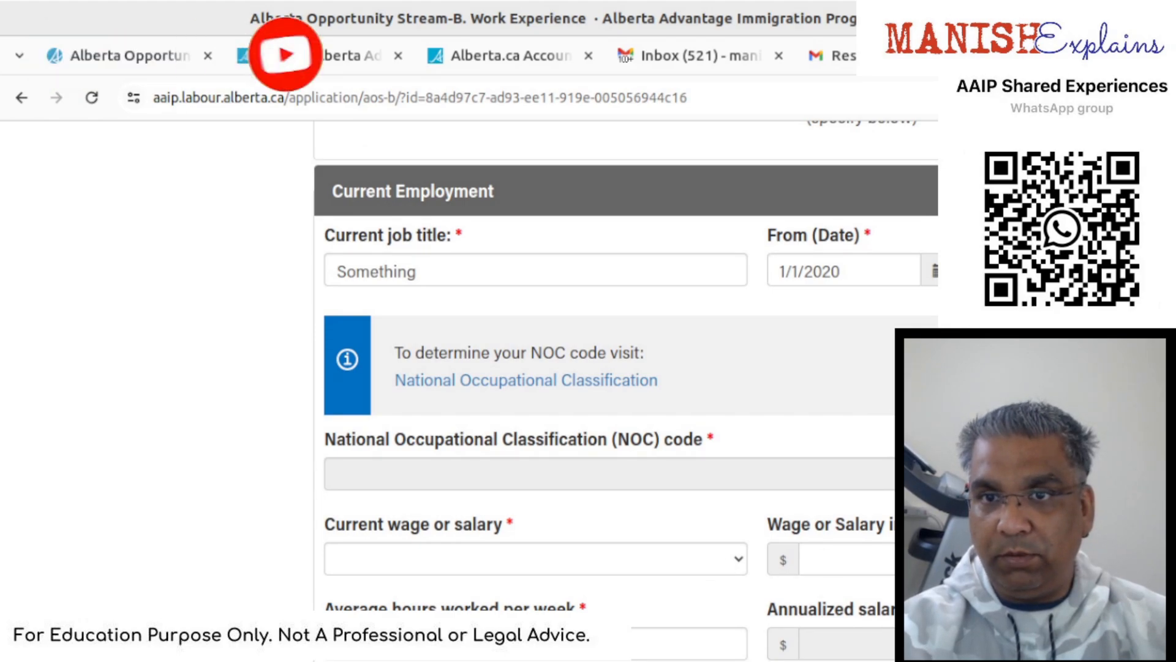
# - Choose NOC 10012 - Purchasing managers from the NOC lookup
pyautogui.click(1164, 473)
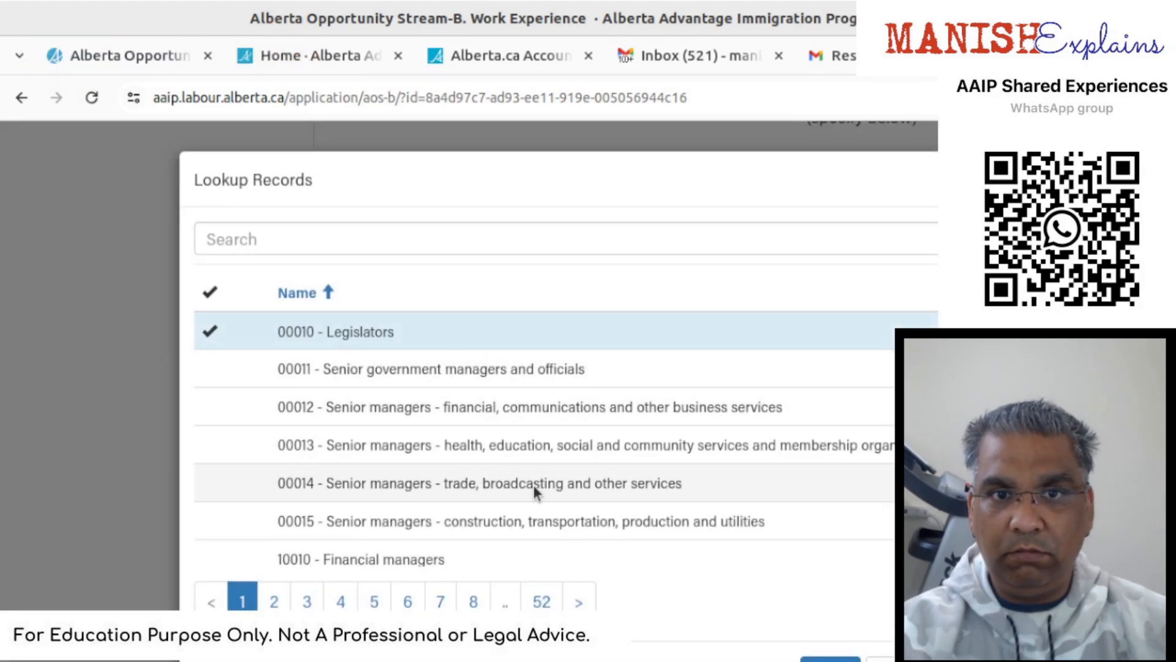
pyautogui.scroll(-3, 533, 487)
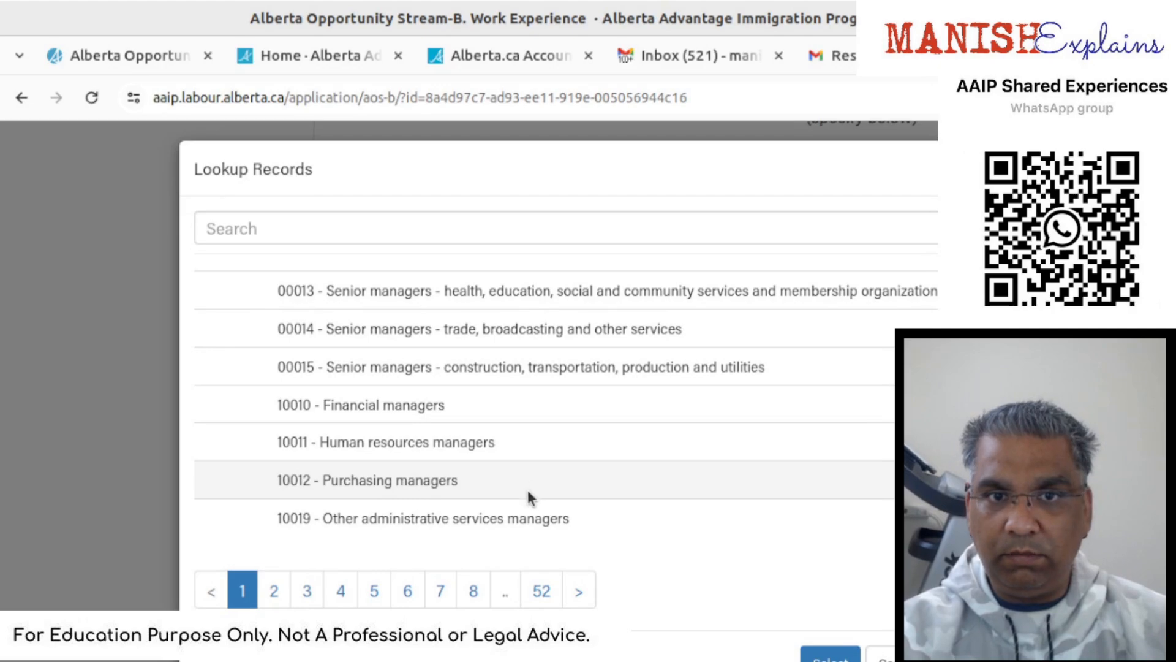
pyautogui.click(388, 480)
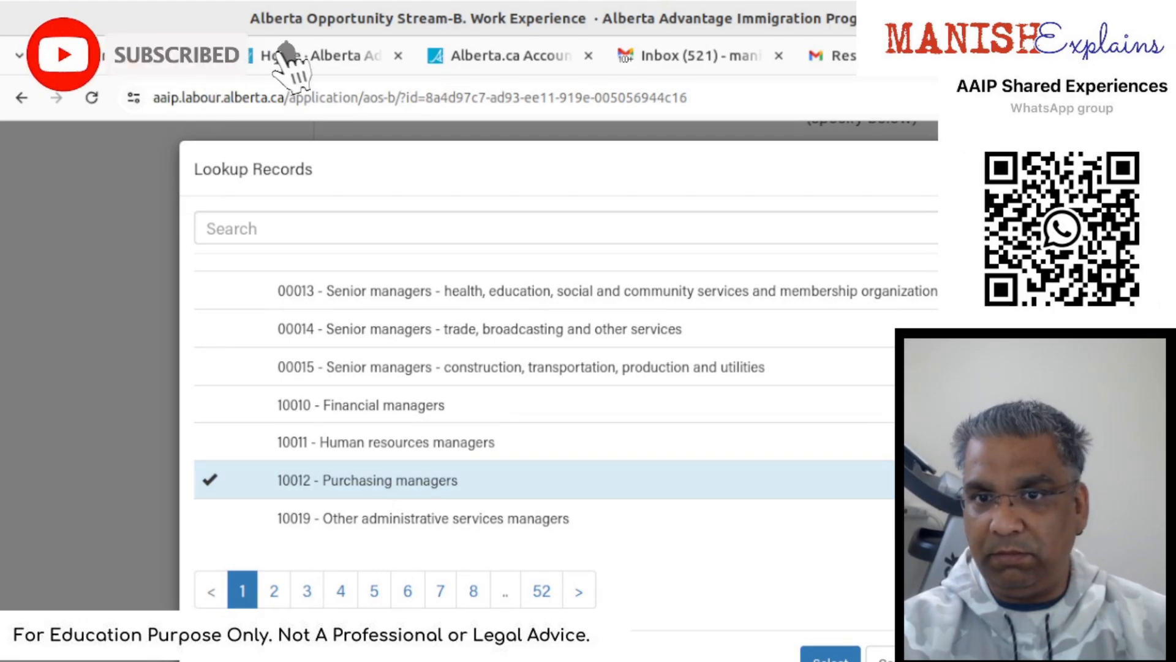
pyautogui.click(831, 654)
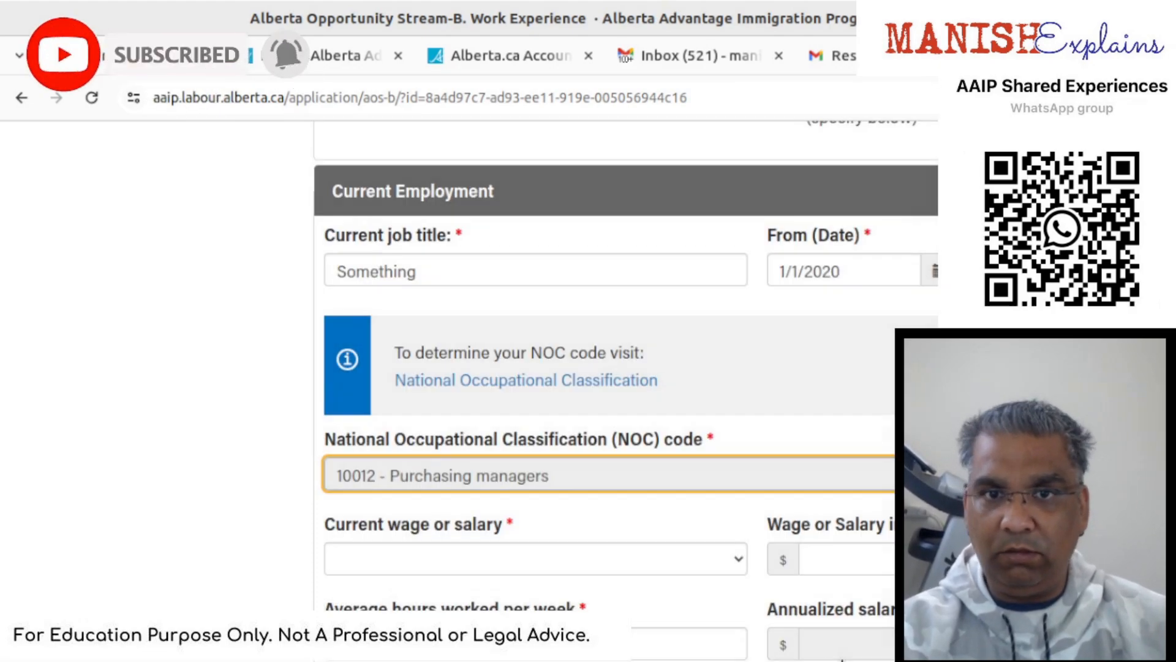
# - Enter an annual wage of 120,000 and 40 average hours per week
pyautogui.press('Tab')
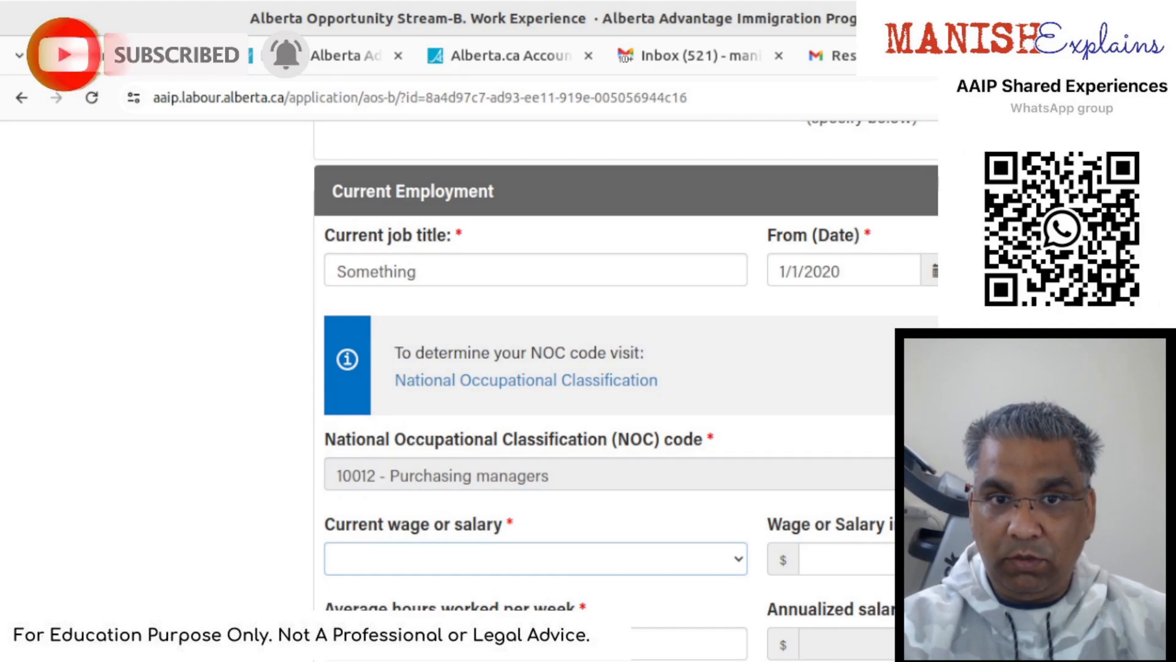
pyautogui.click(889, 570)
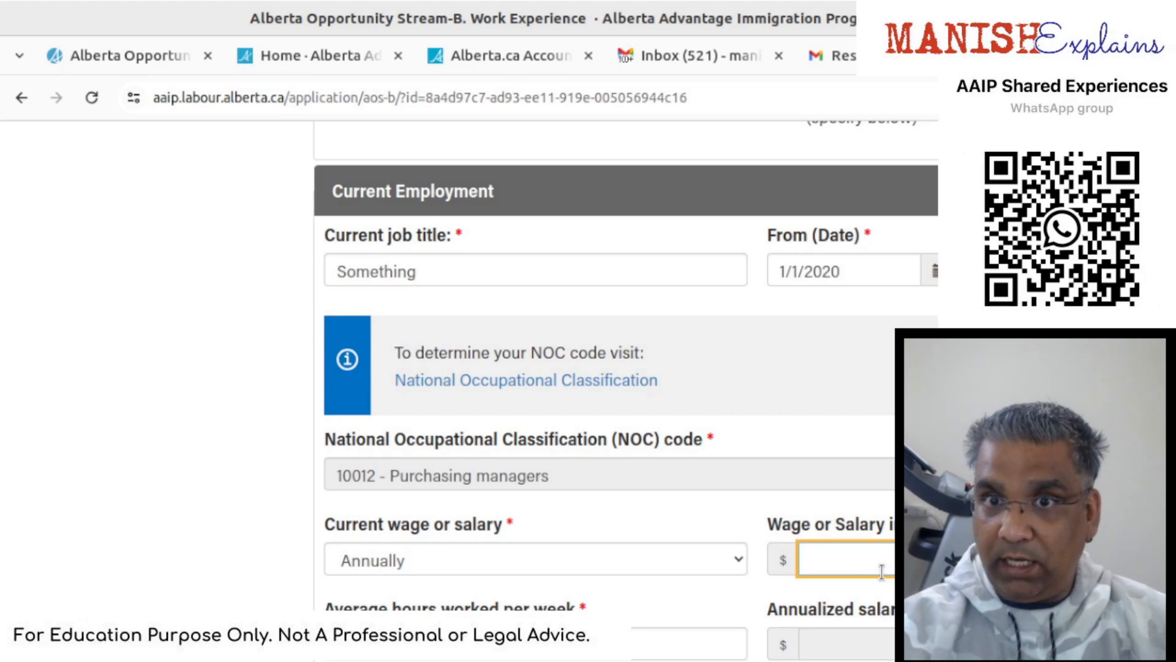
pyautogui.write('120,000')
pyautogui.scroll(-2, 882, 571)
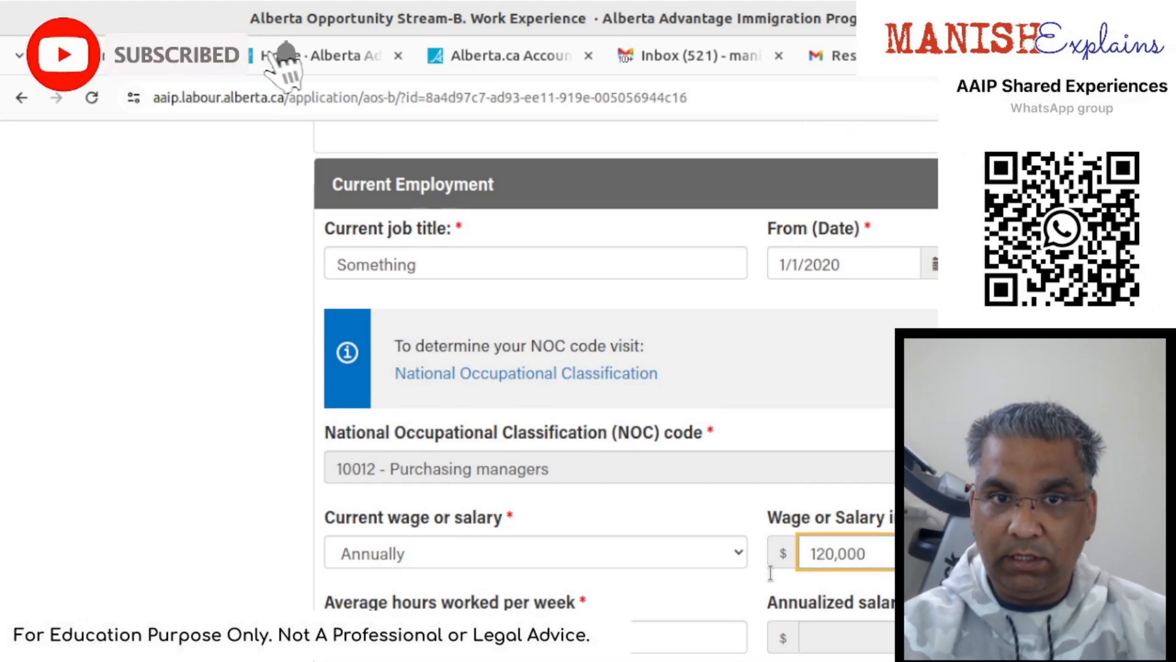
pyautogui.click(639, 533)
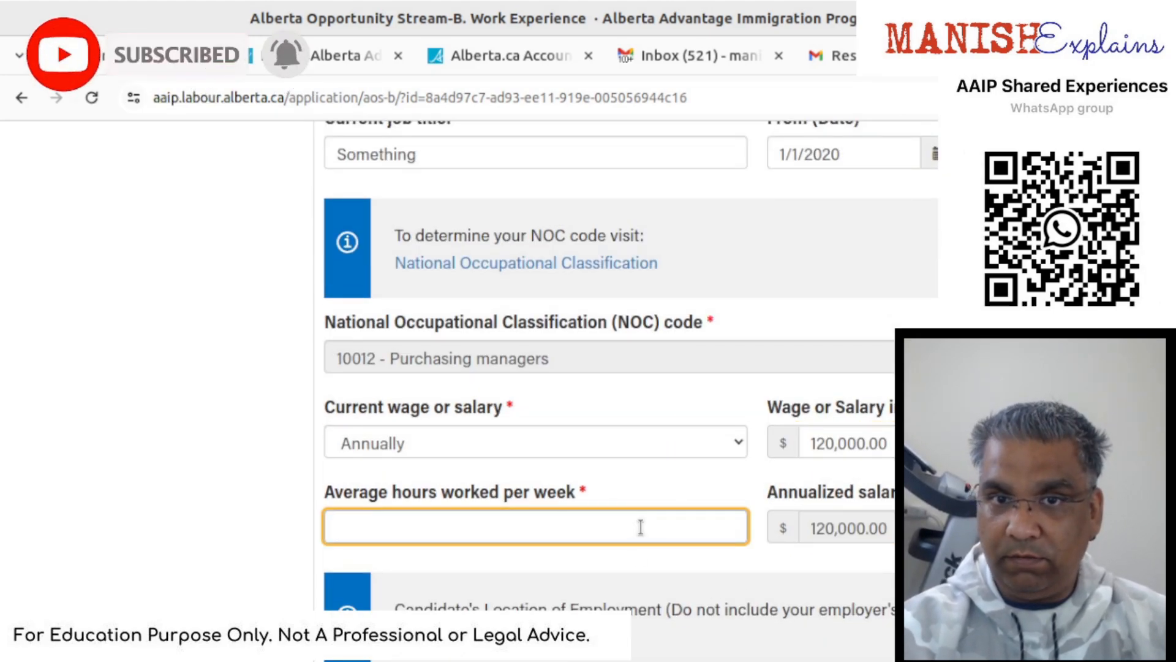
pyautogui.write('40')
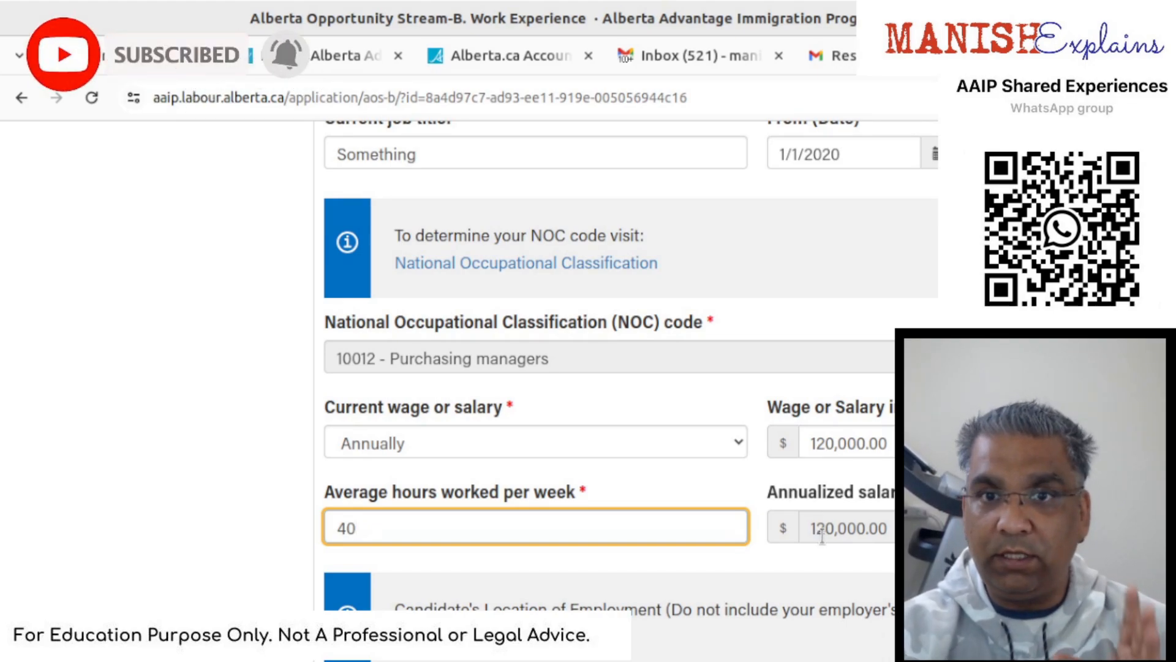
pyautogui.scroll(-4, 821, 538)
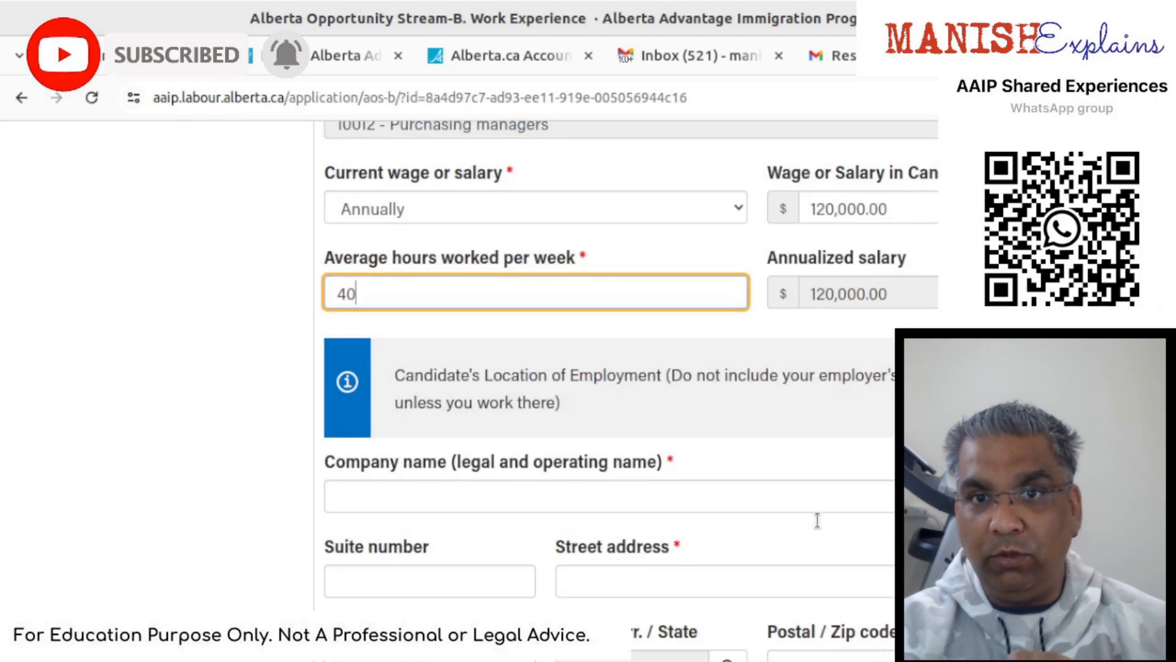
# - Enter employer company name 'Someplace LLC' and street address 'Joy St'
pyautogui.click(818, 500)
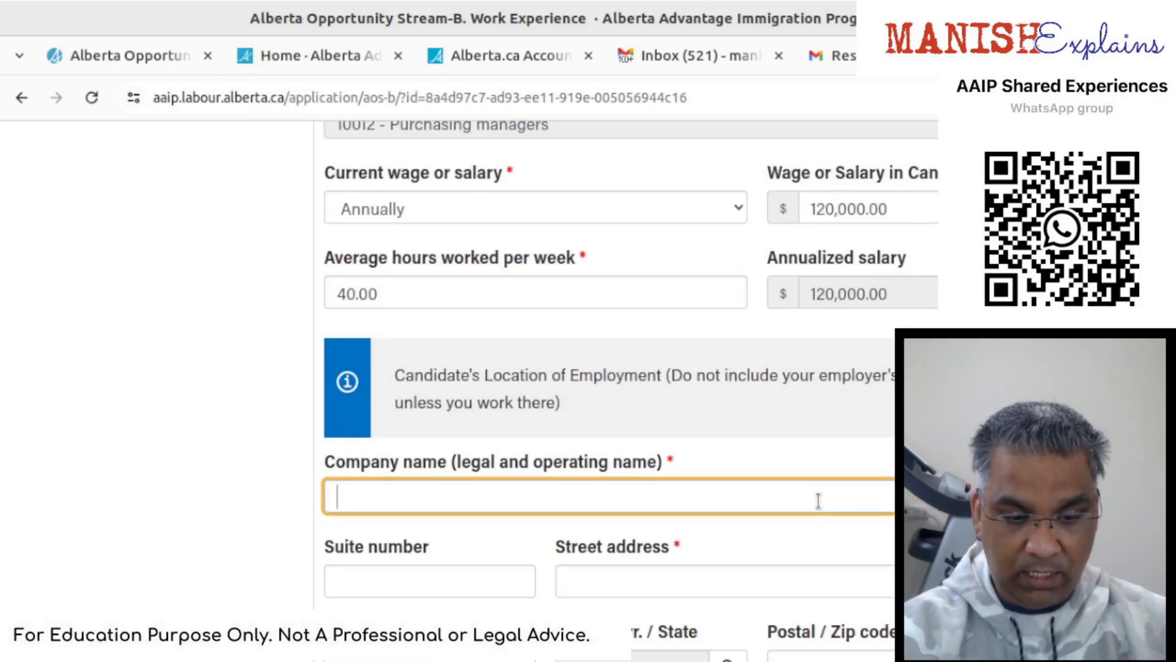
pyautogui.write('Somep')
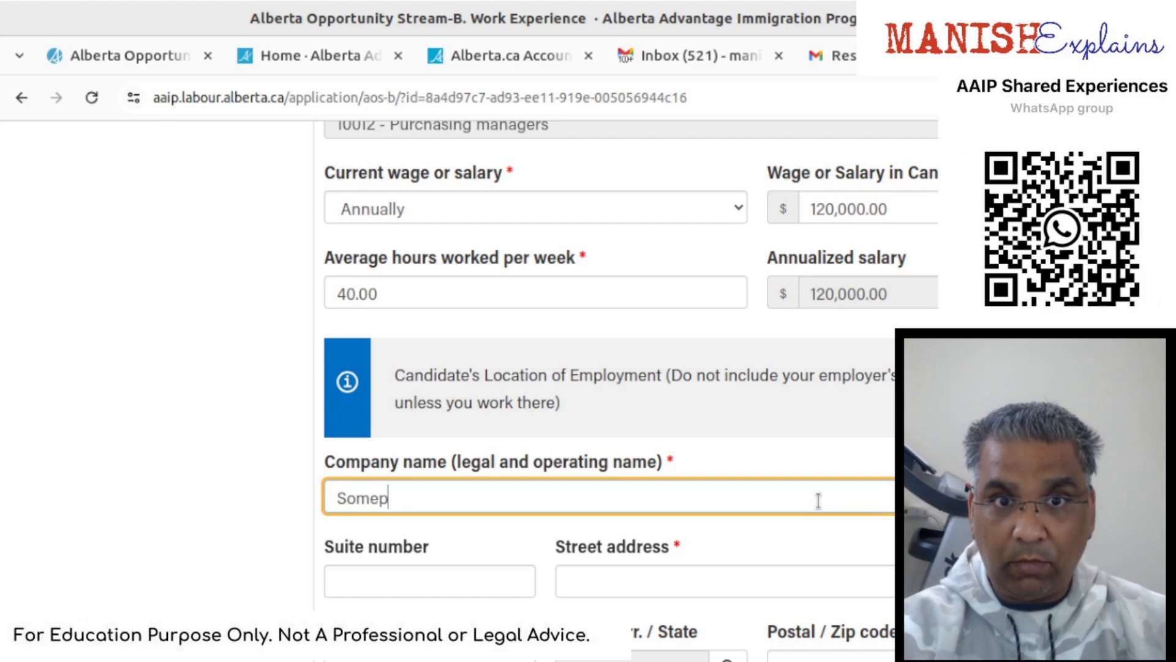
pyautogui.write('lace')
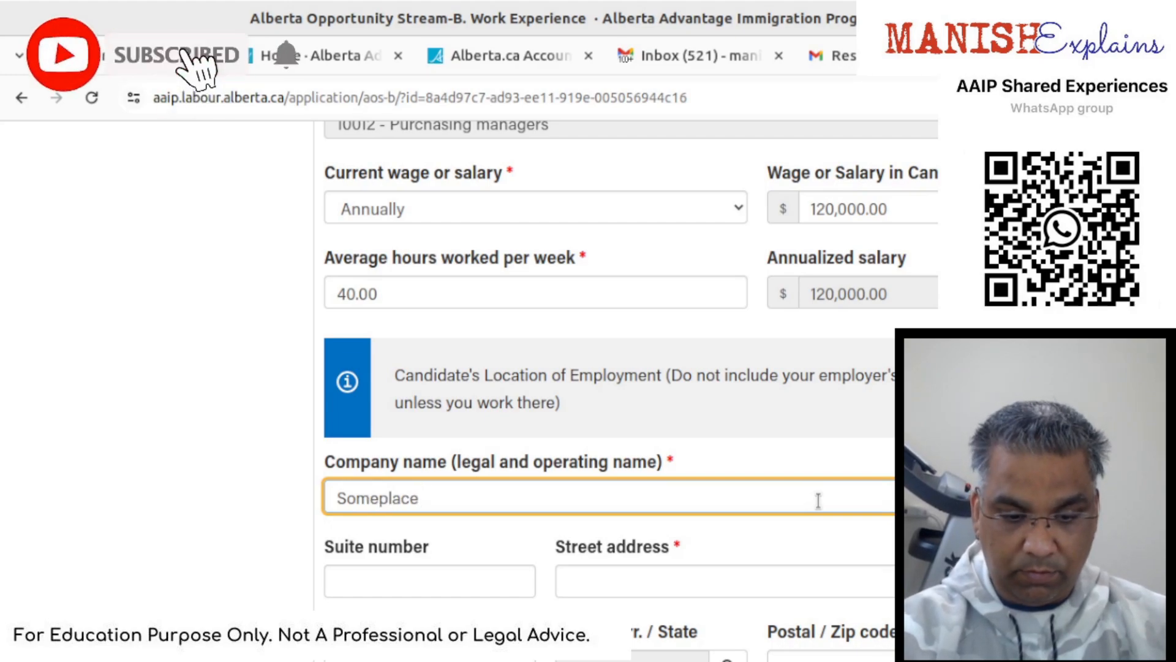
pyautogui.write(' LLC')
pyautogui.scroll(-2, 817, 503)
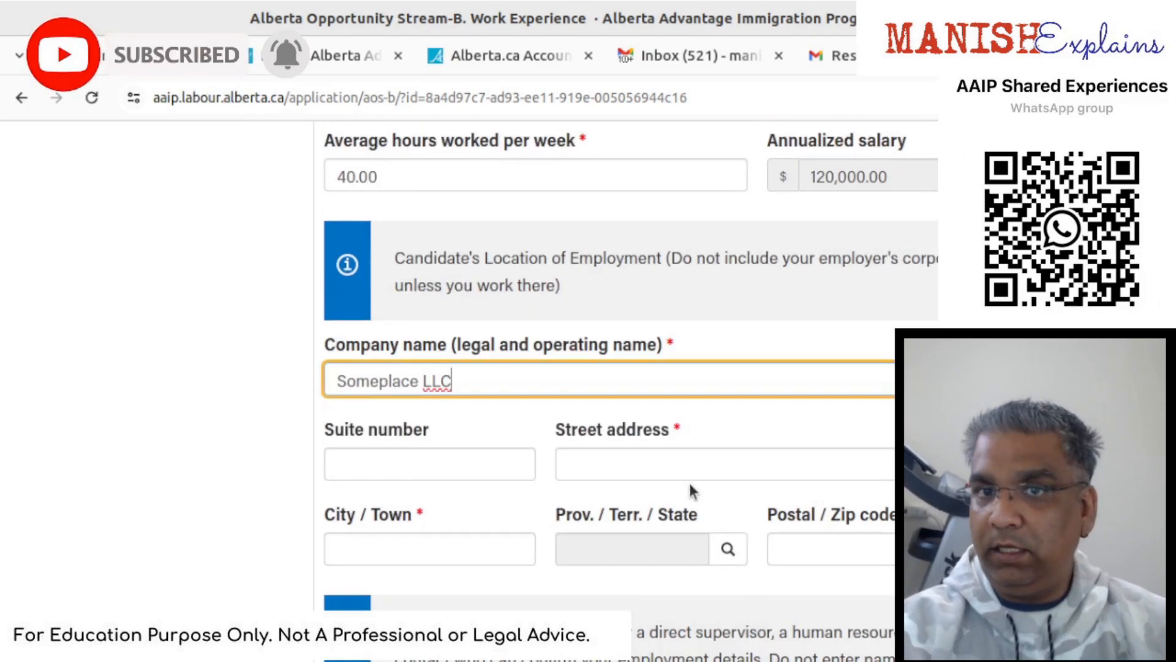
pyautogui.click(638, 465)
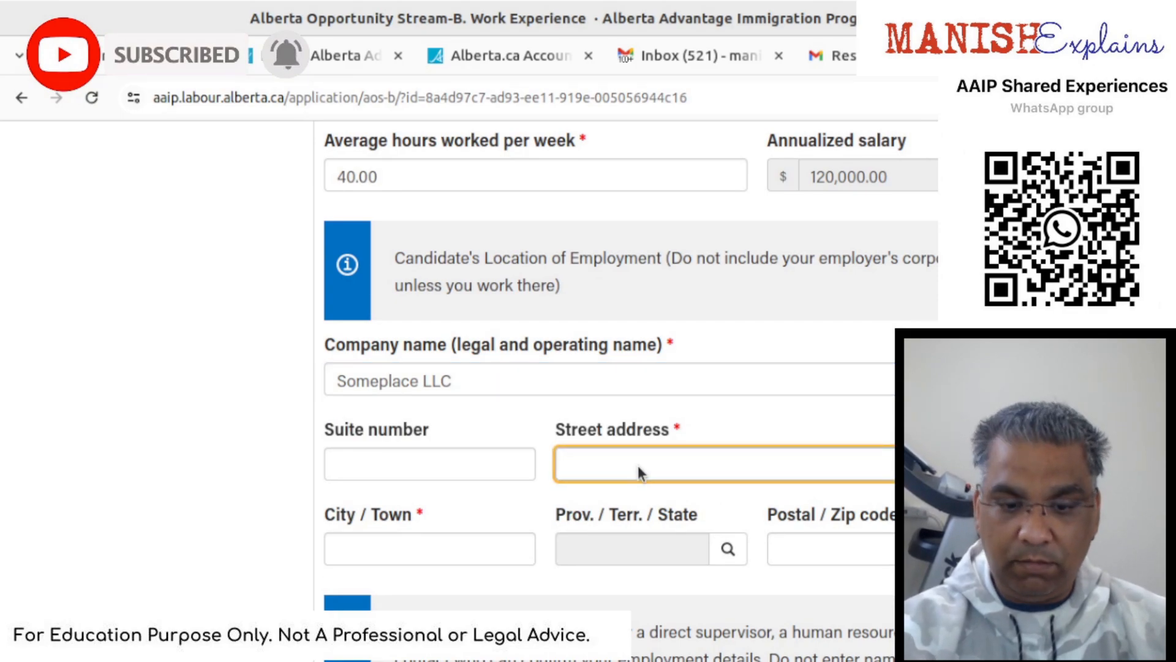
pyautogui.write('o')
pyautogui.press('BackSpace')
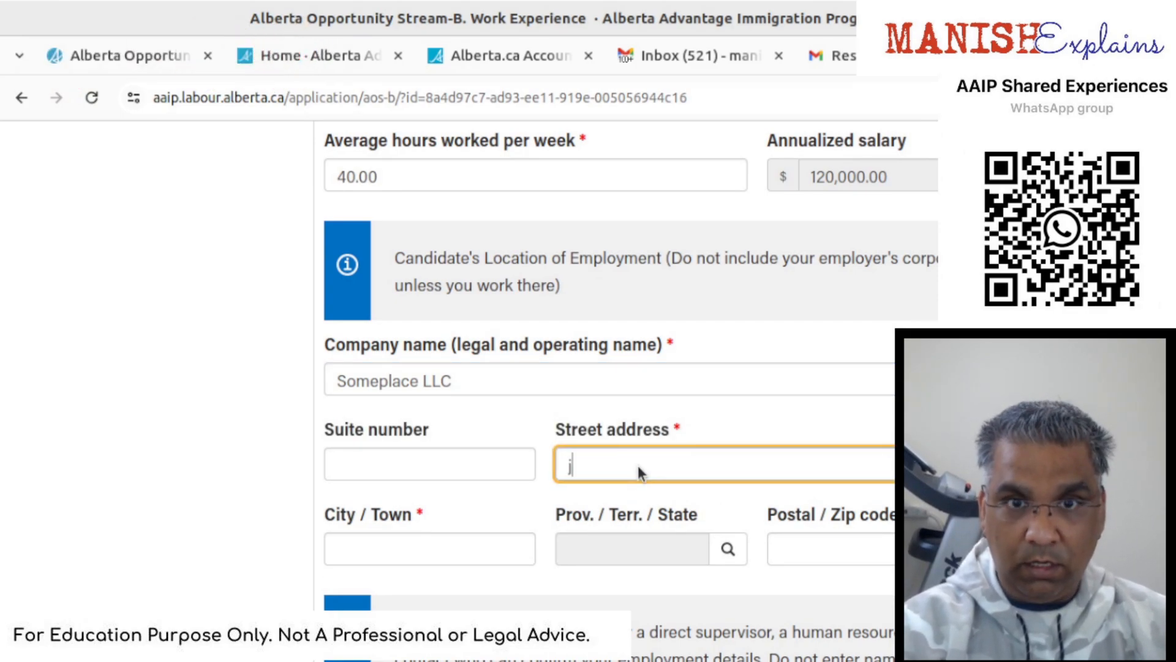
pyautogui.write('Jp')
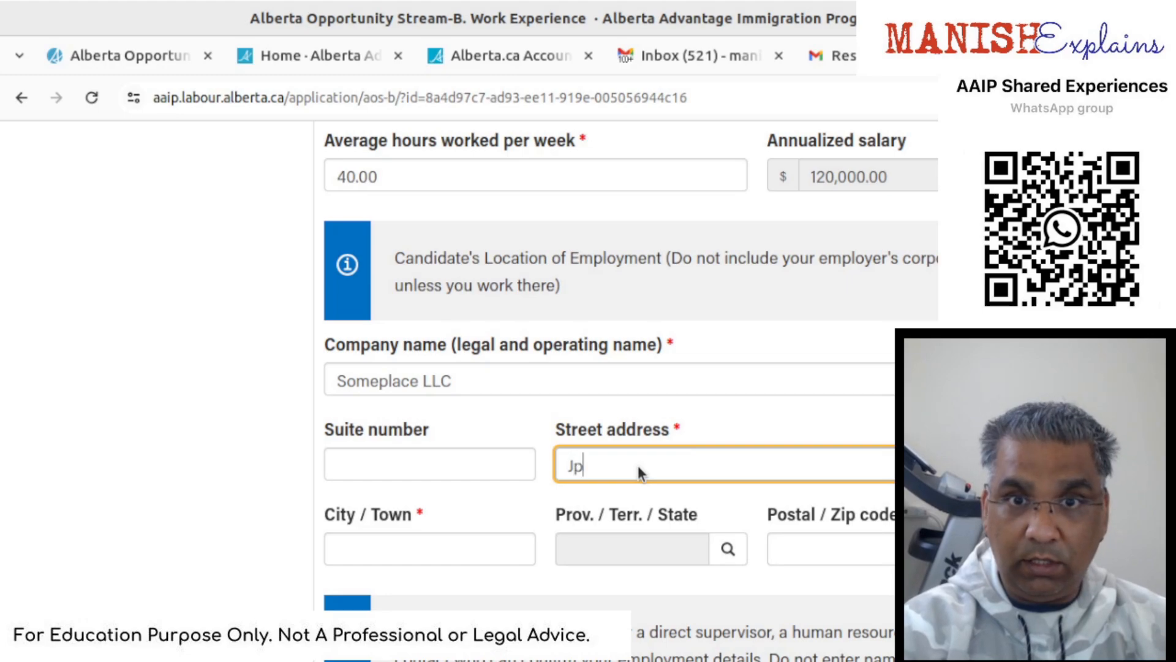
pyautogui.press('BackSpace')
pyautogui.write('oy St')
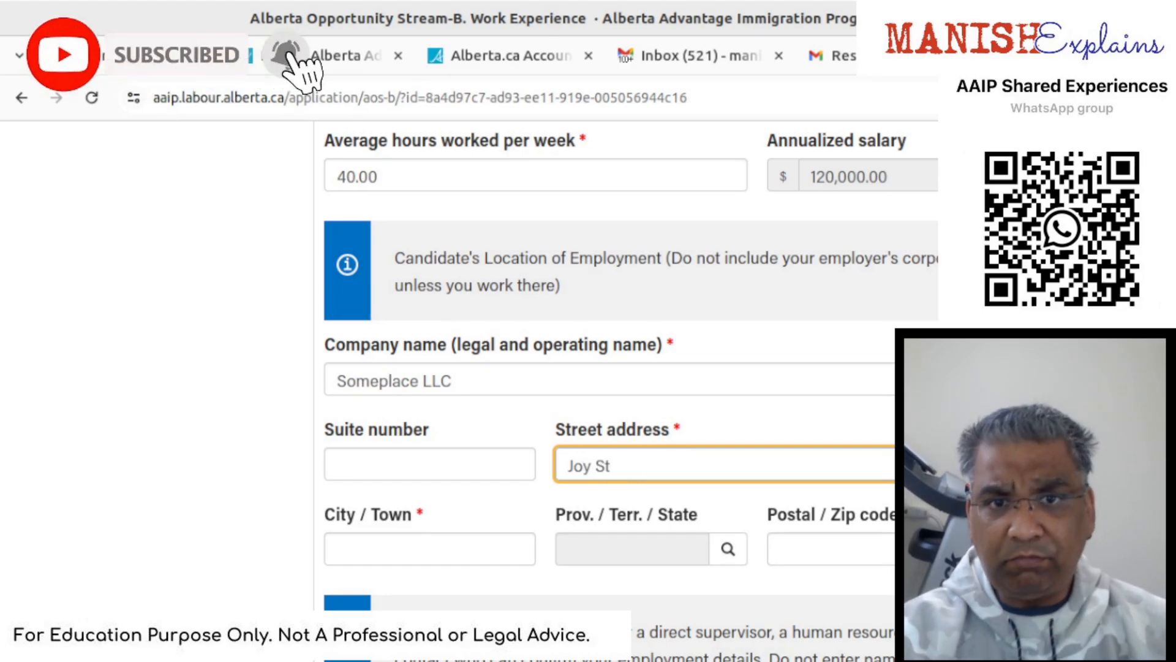
# - Set the employment city to Calagary and accept Canada from the location lookup
pyautogui.click(500, 553)
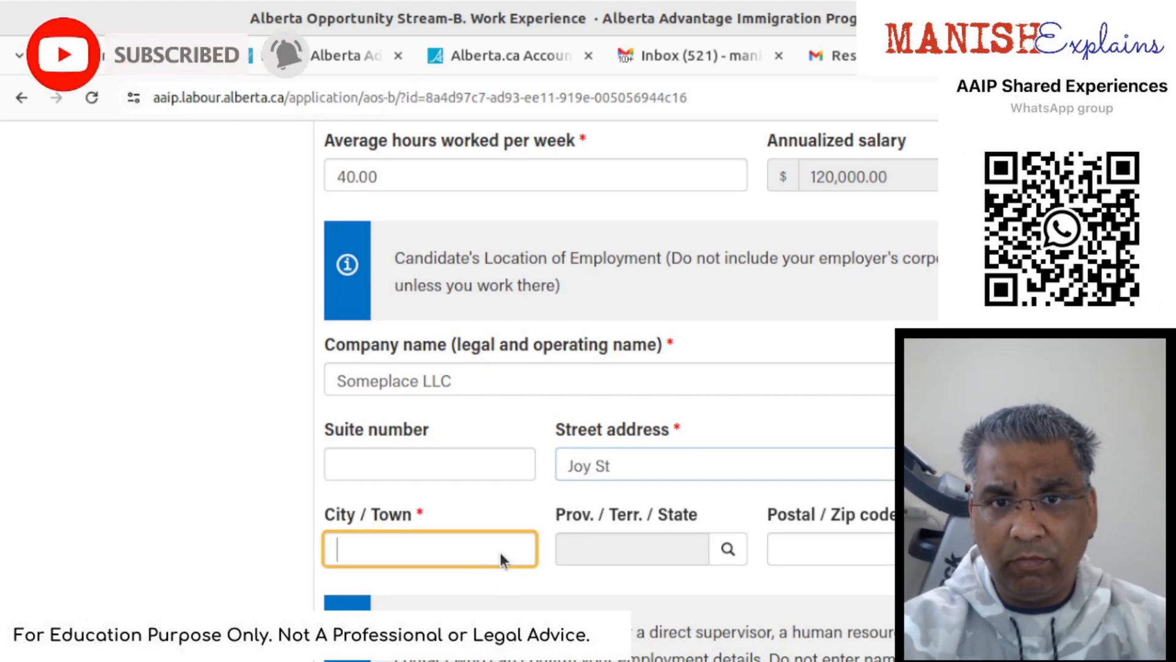
pyautogui.write('Cala')
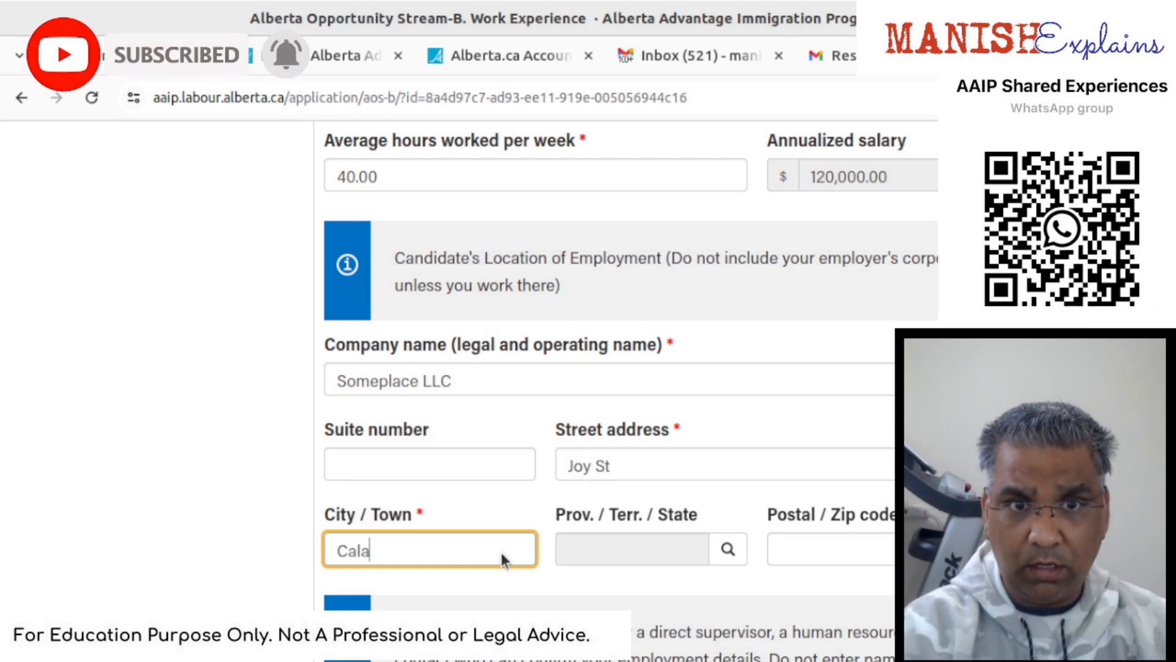
pyautogui.write('gary')
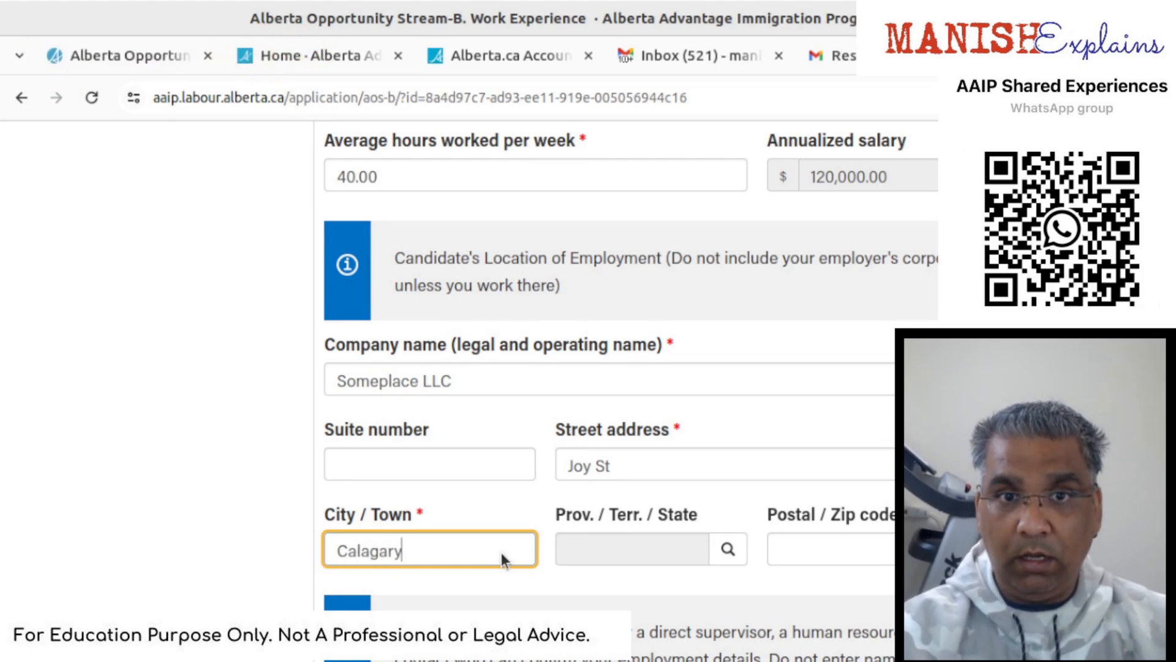
pyautogui.press('Tab')
pyautogui.press('Tab')
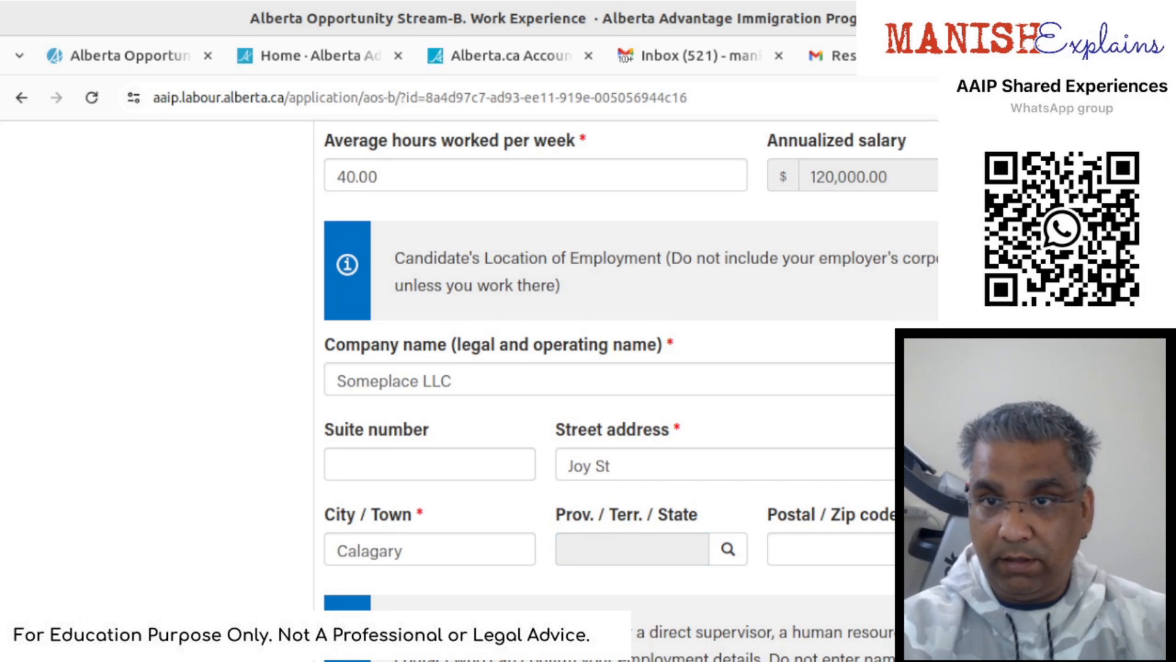
pyautogui.press('Return')
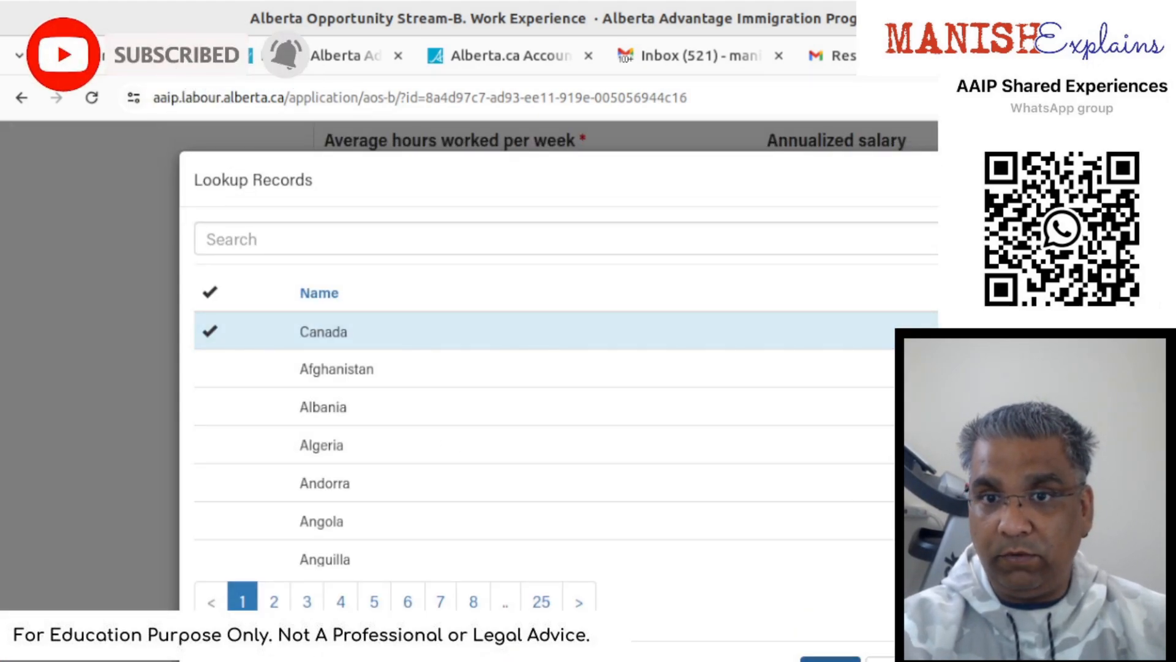
pyautogui.click(818, 659)
pyautogui.scroll(-3, 803, 623)
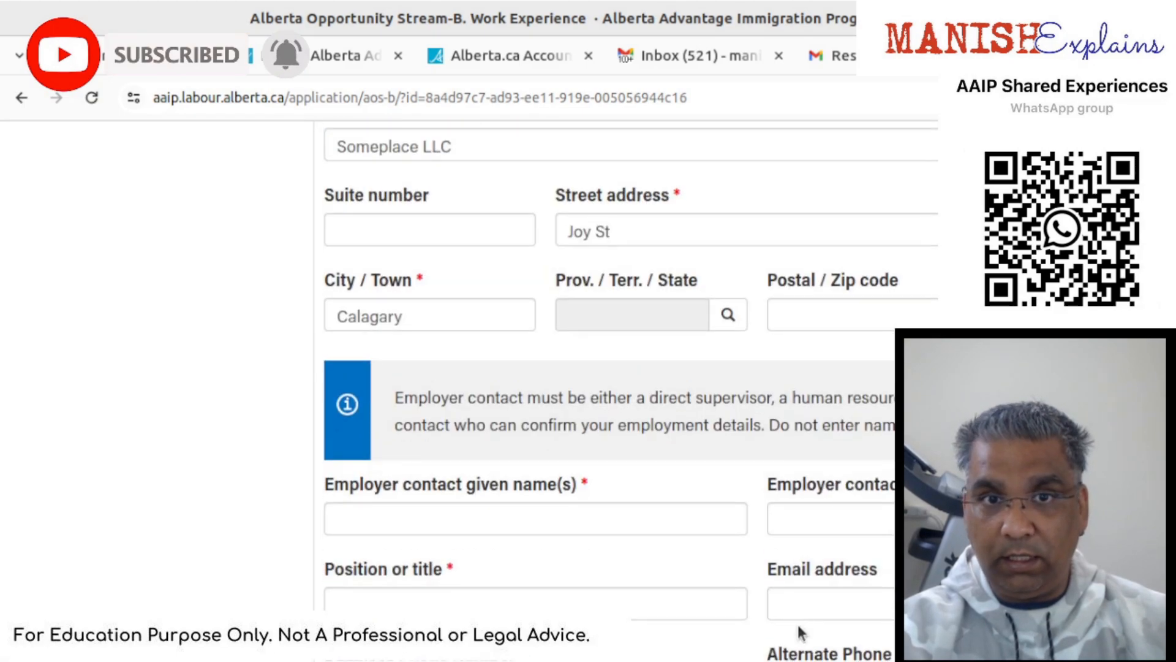
# - Fill in the employer contact's given name, surname, position Manager, e-mail and business phone
pyautogui.click(594, 523)
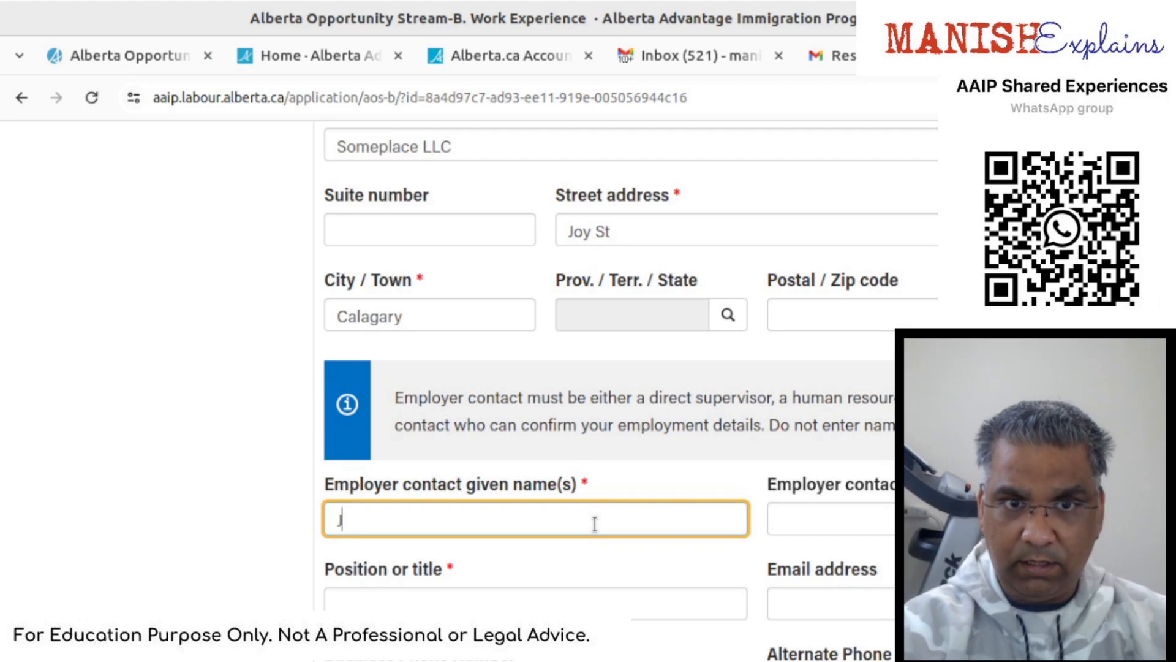
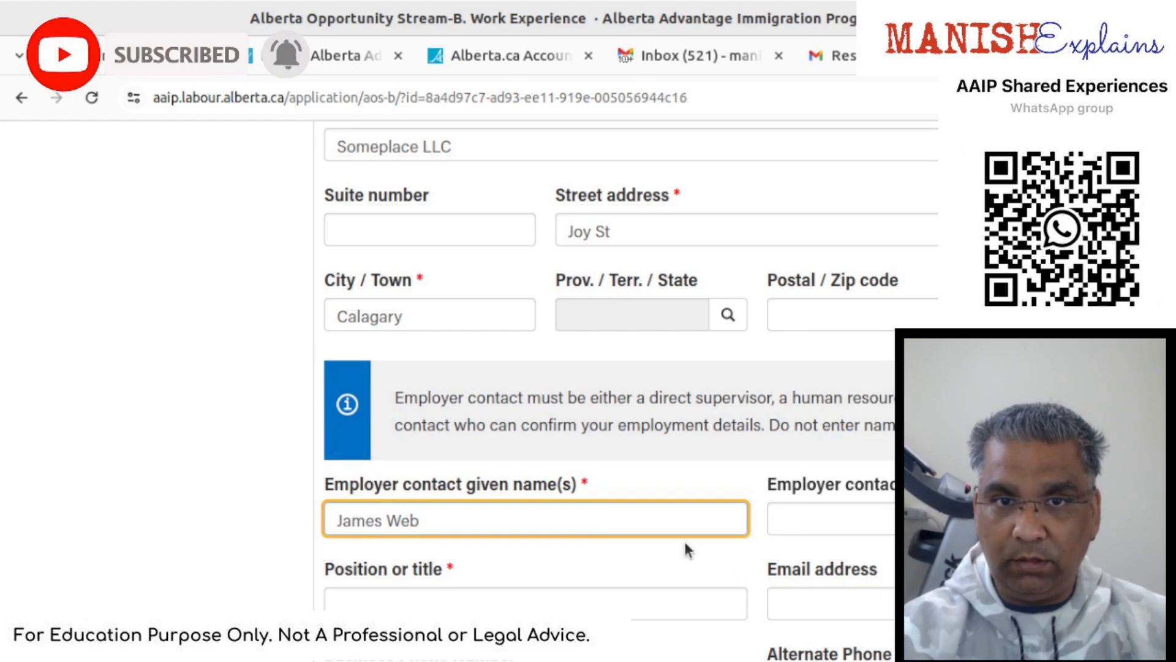
pyautogui.press('Tab')
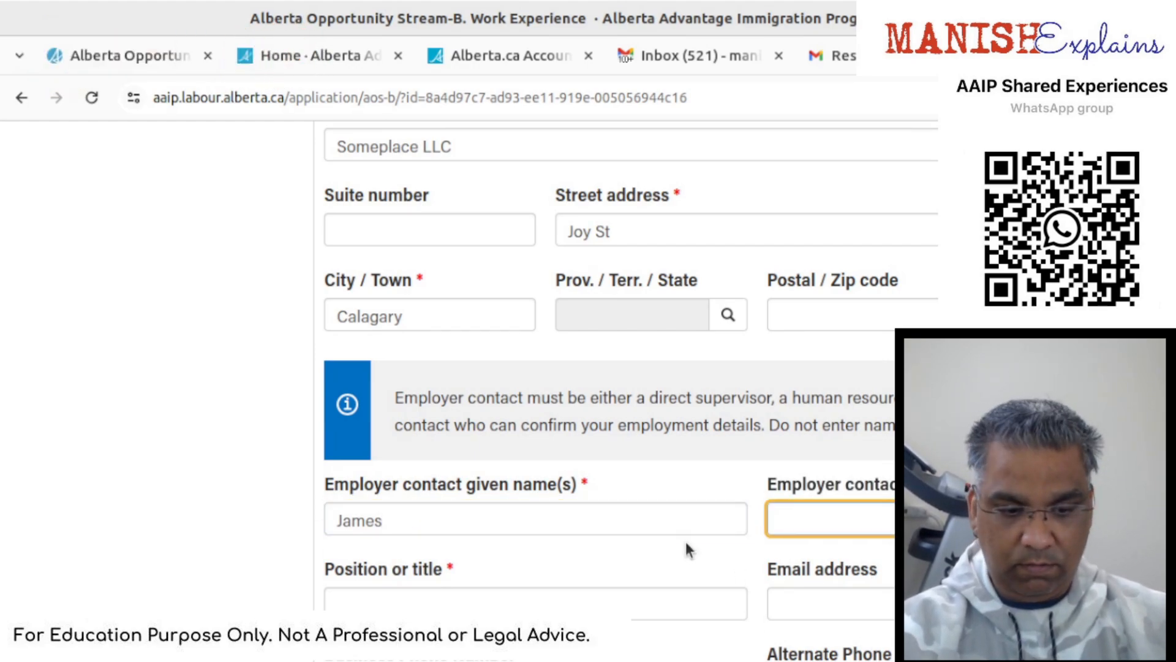
pyautogui.write('Web')
pyautogui.click(613, 604)
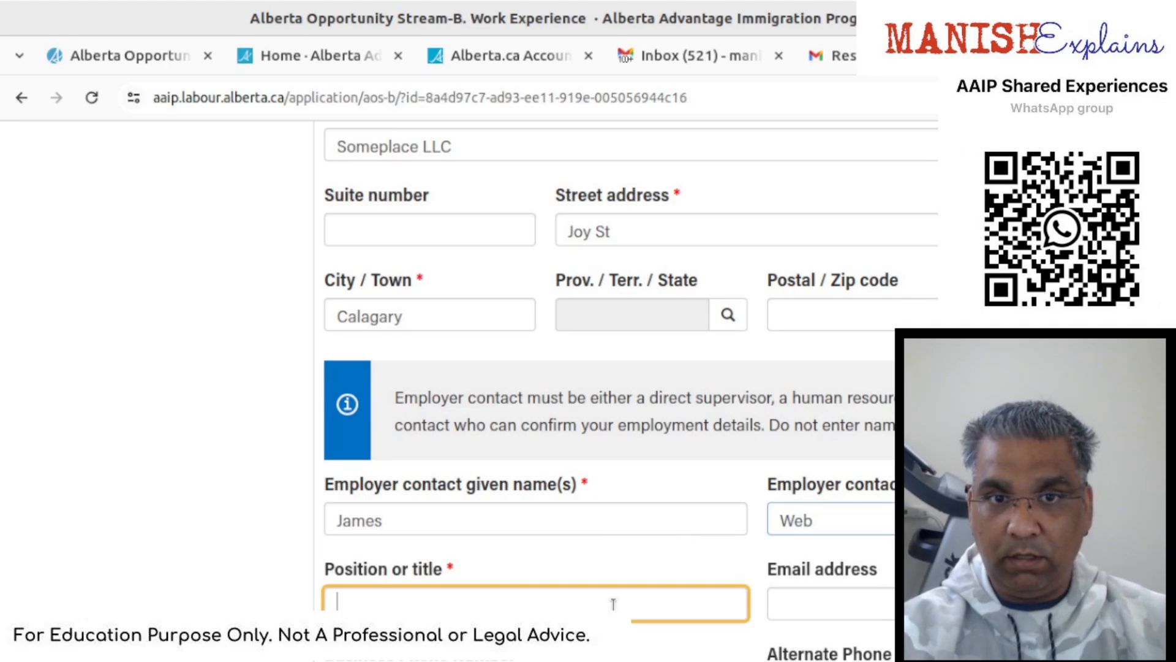
pyautogui.write('Manager')
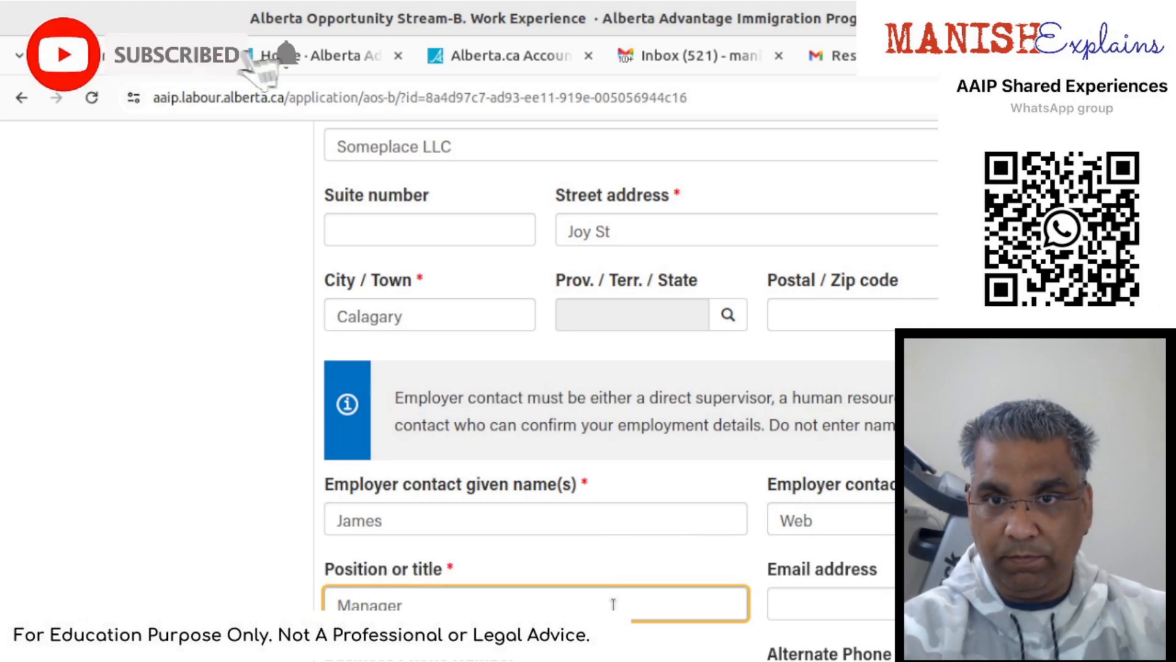
pyautogui.press('Tab')
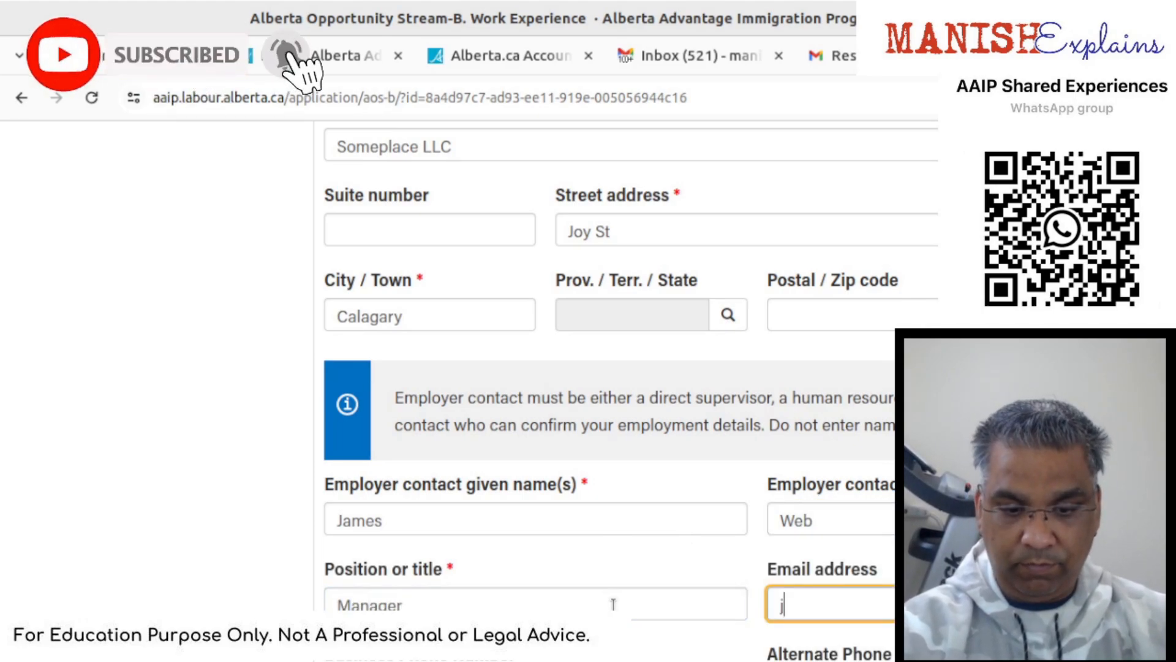
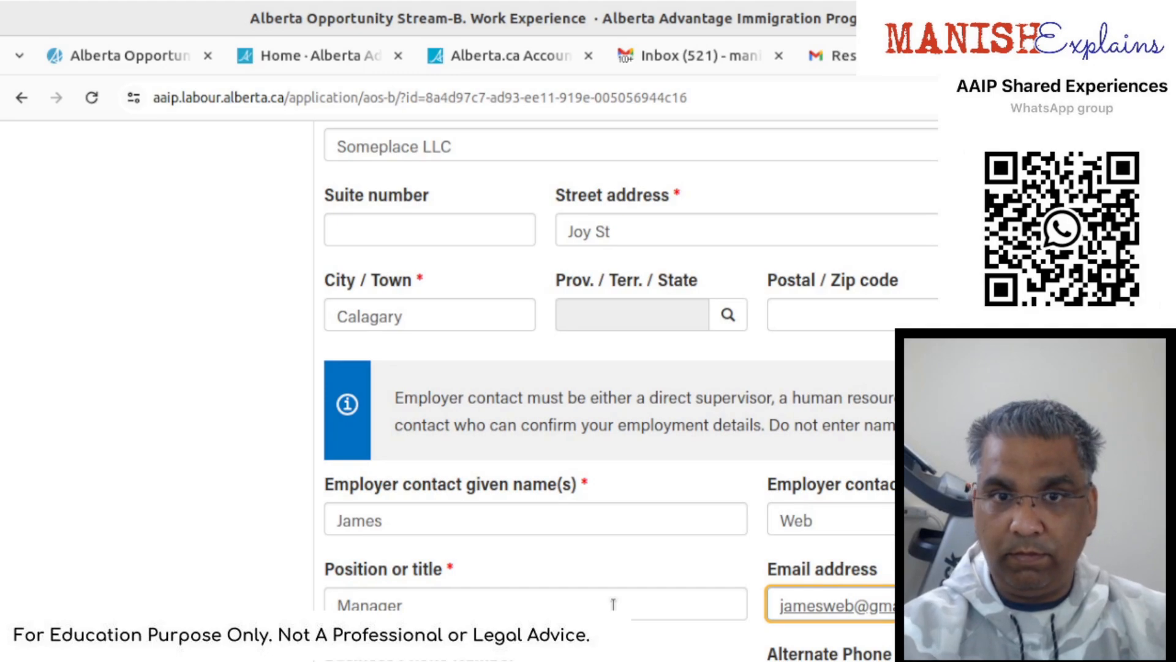
pyautogui.scroll(-2, 613, 604)
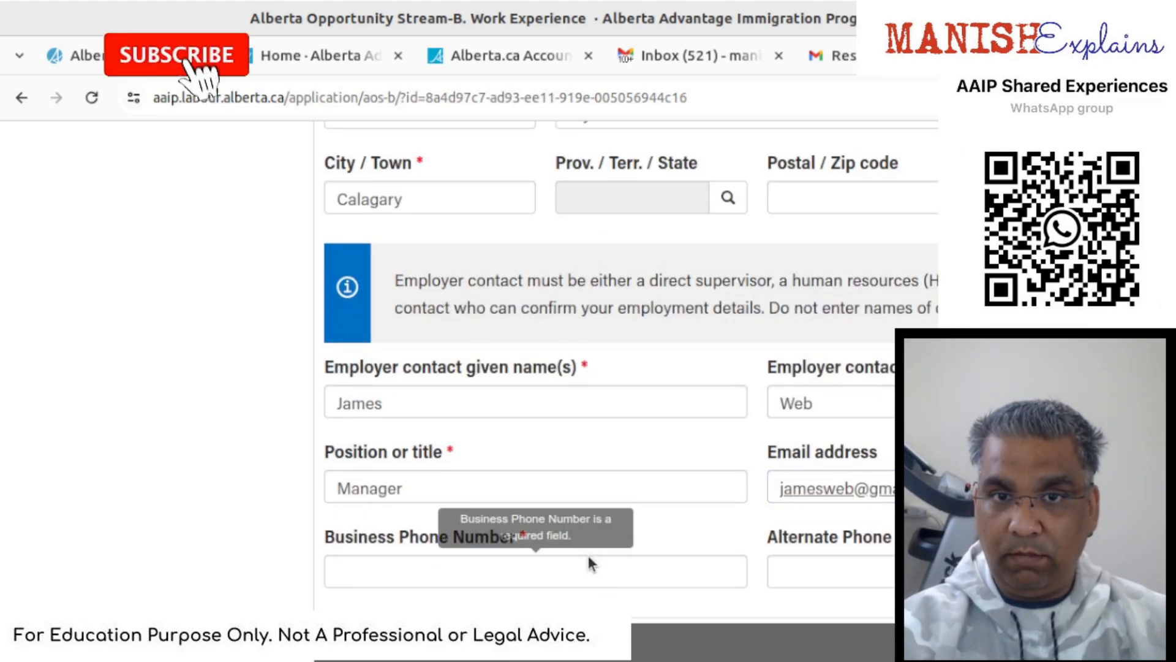
pyautogui.click(589, 559)
pyautogui.write('555-555-5')
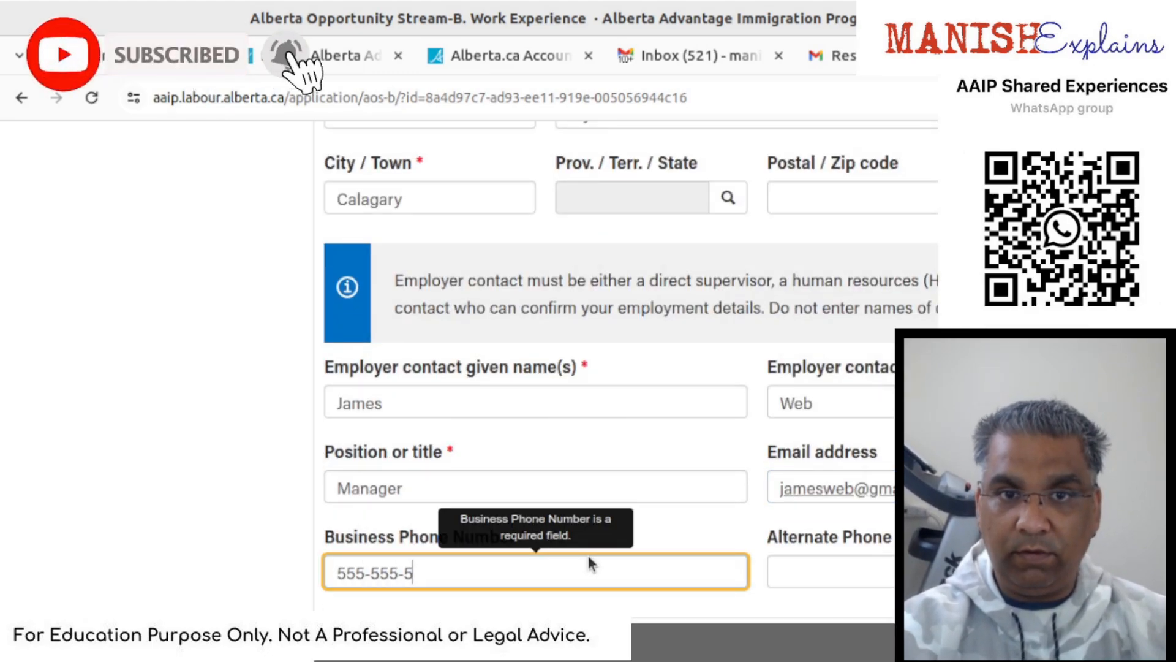
pyautogui.write('555')
pyautogui.press('Tab')
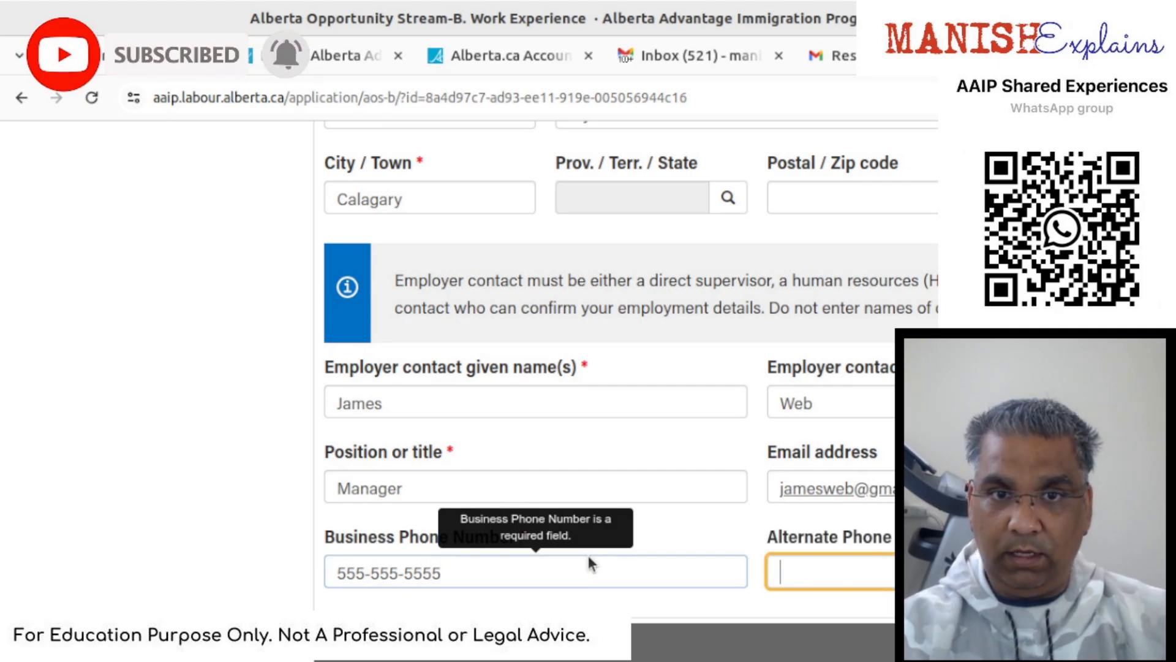
# - Save the Work Experience section and continue to Trade Occupation Information
pyautogui.scroll(-6, 590, 555)
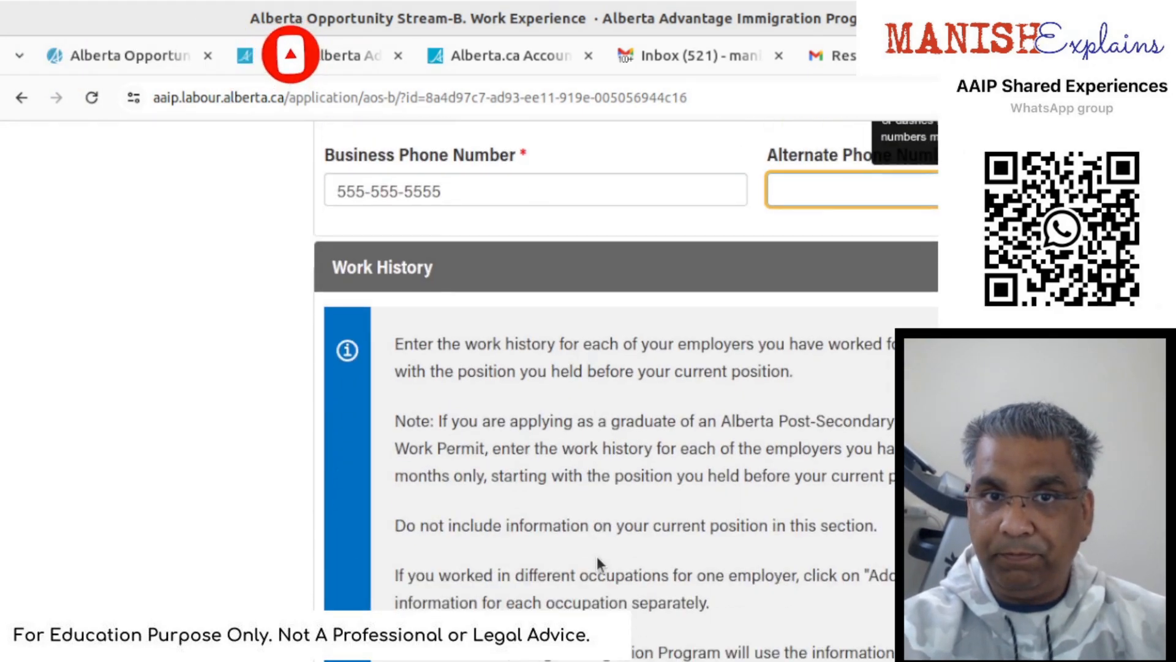
pyautogui.scroll(-3, 601, 566)
pyautogui.scroll(-3, 600, 380)
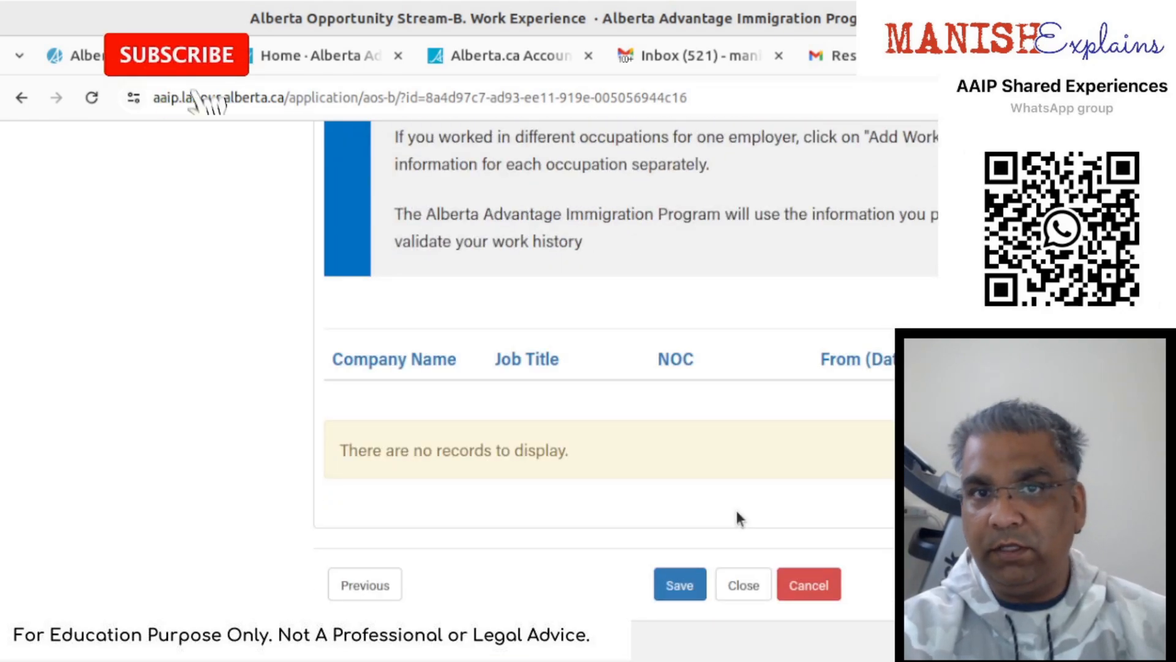
pyautogui.scroll(5, 738, 512)
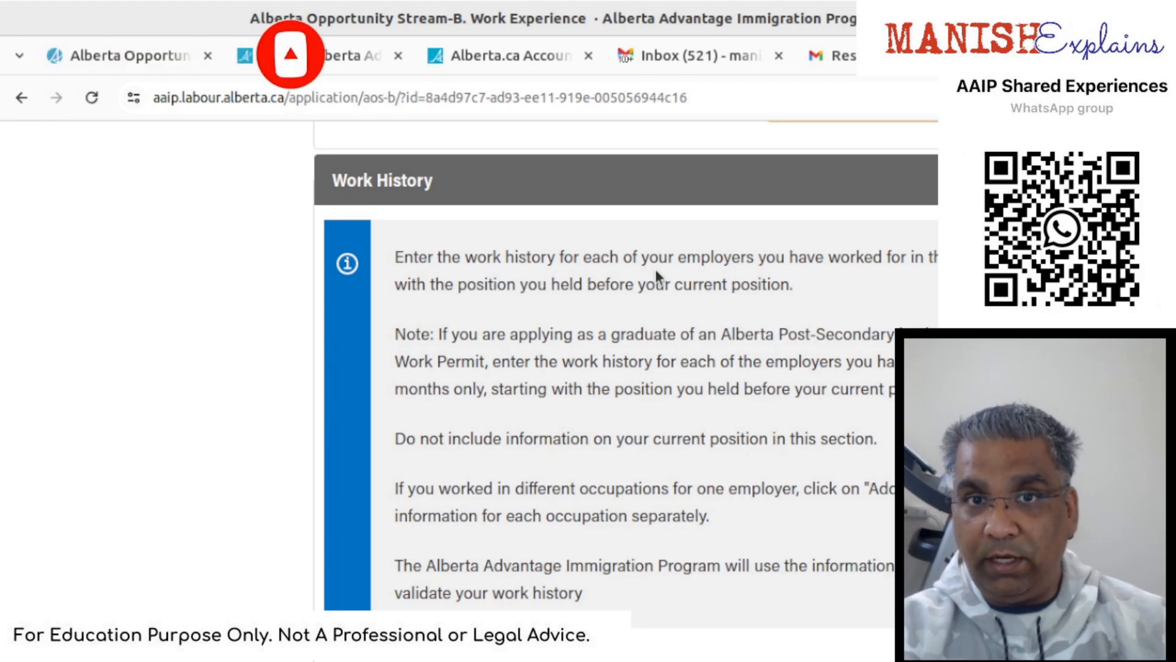
pyautogui.scroll(-1, 656, 271)
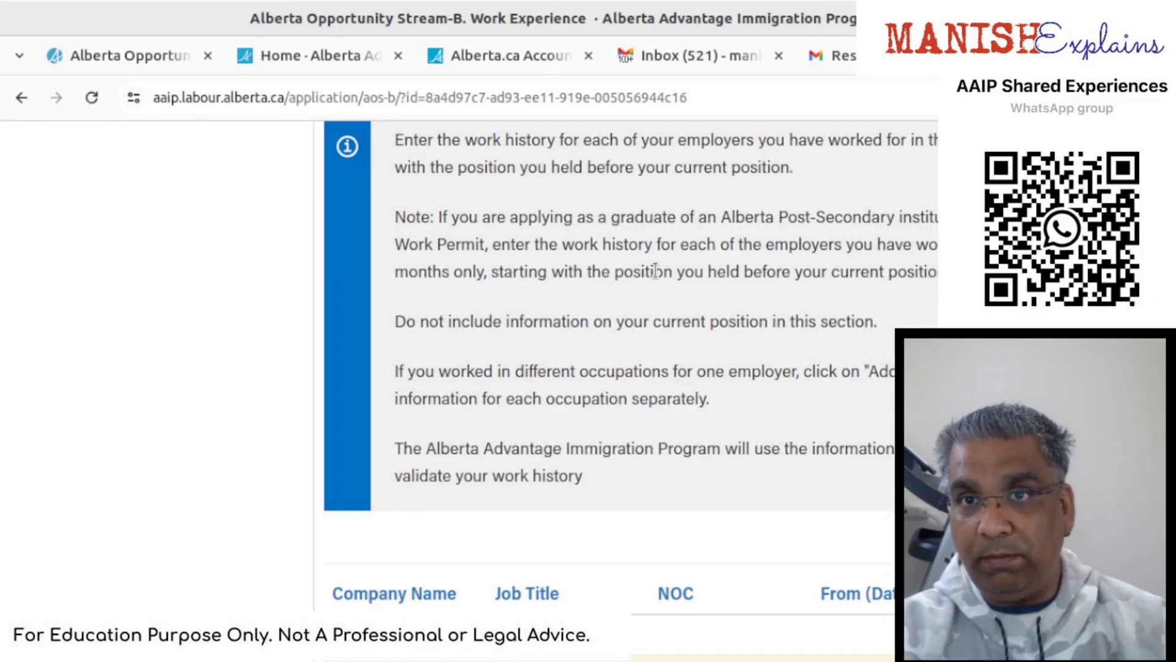
pyautogui.scroll(10, 655, 272)
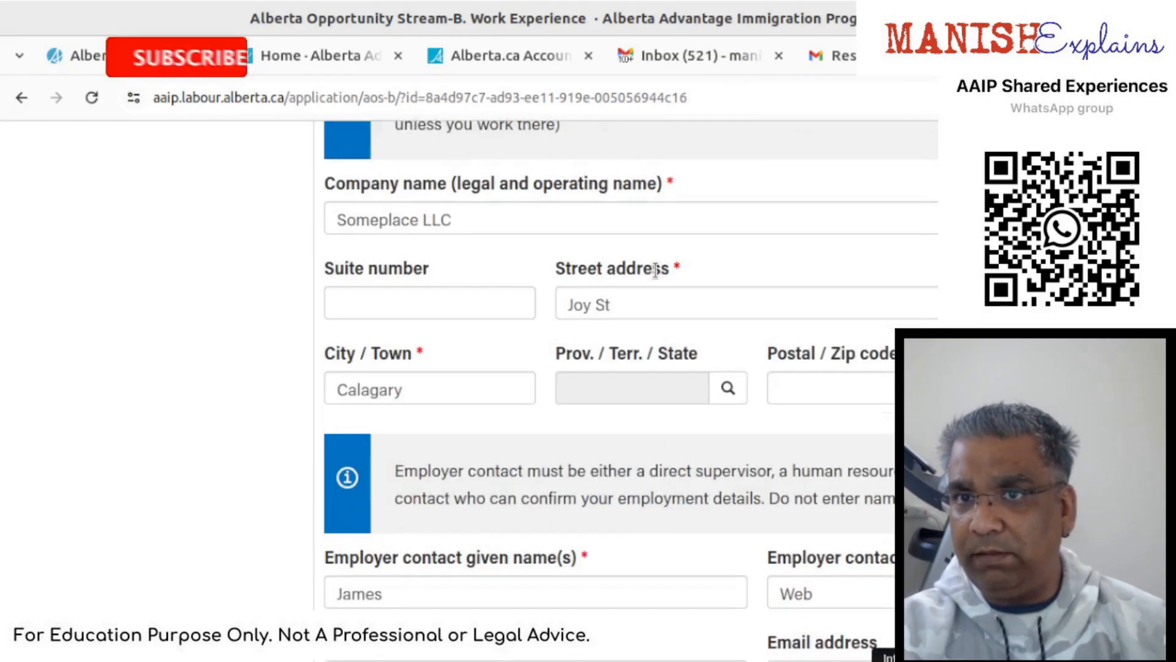
pyautogui.scroll(3, 656, 270)
pyautogui.scroll(4, 808, 321)
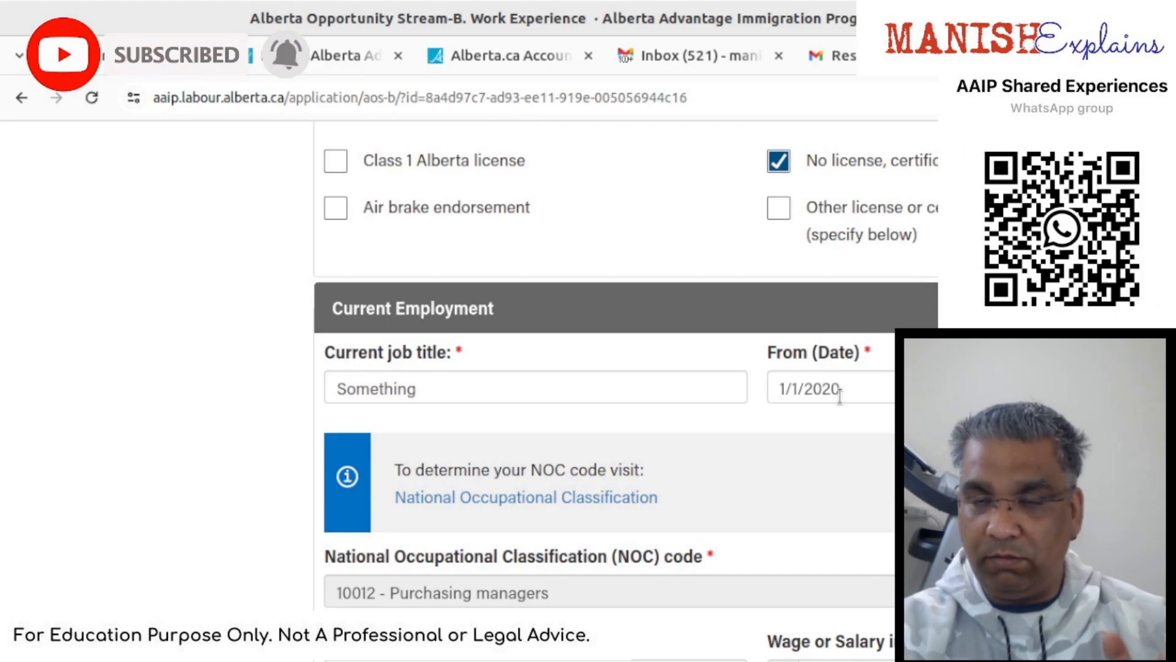
pyautogui.scroll(-12, 837, 394)
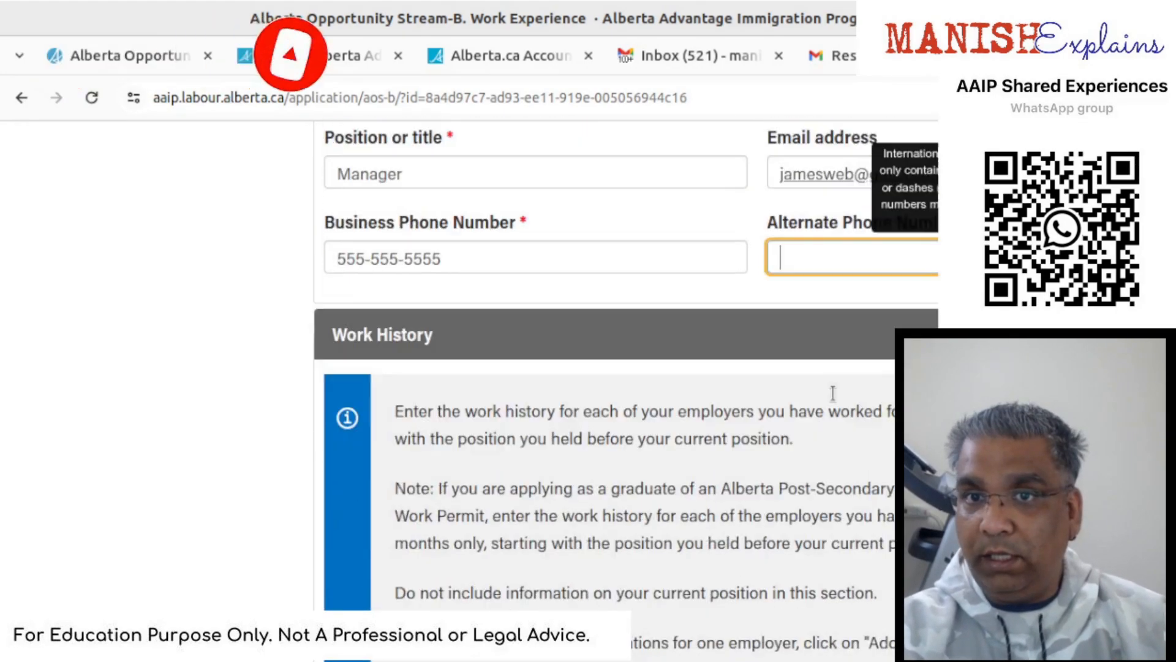
pyautogui.scroll(-8, 833, 393)
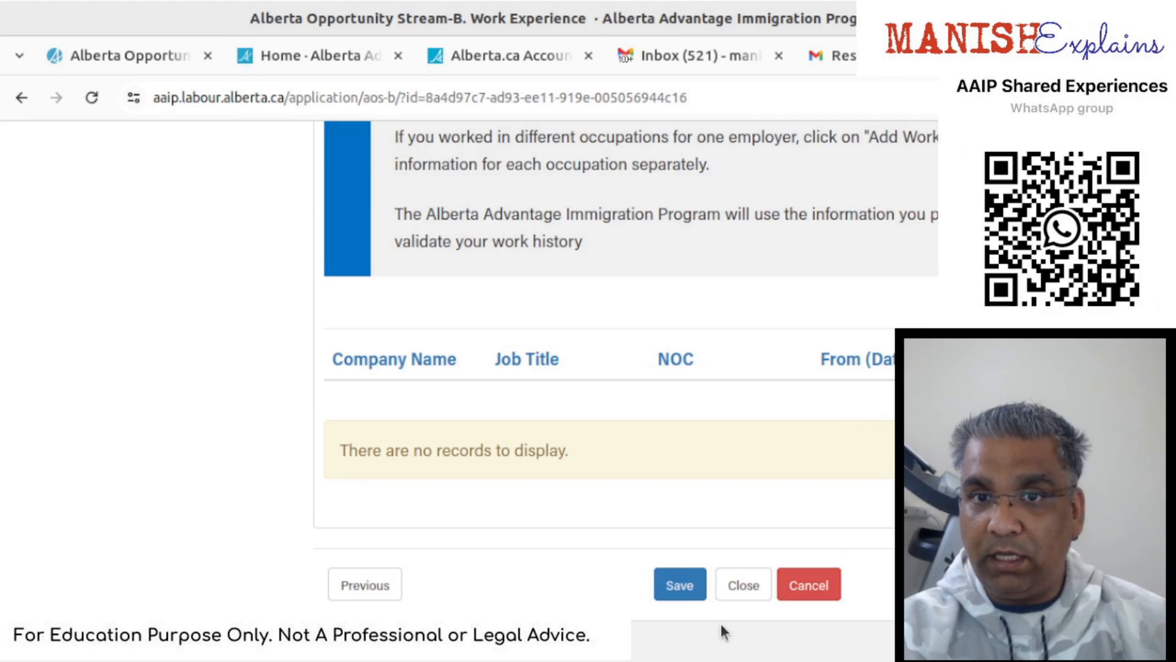
pyautogui.click(678, 590)
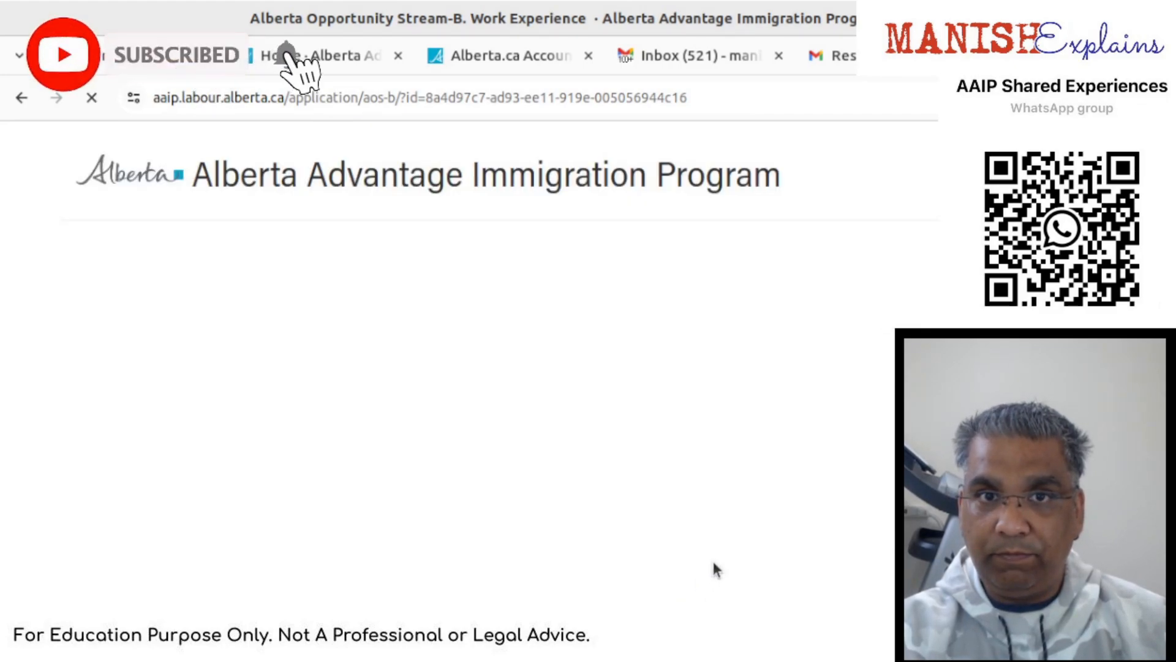
pyautogui.scroll(-20, 712, 558)
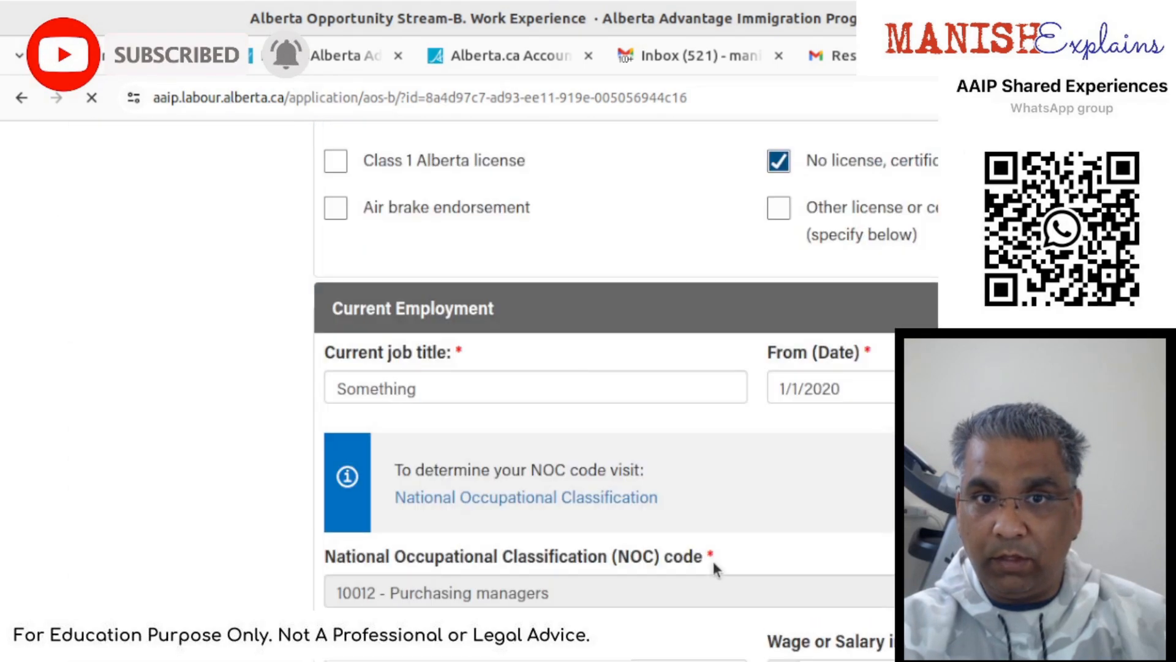
pyautogui.scroll(-20, 712, 557)
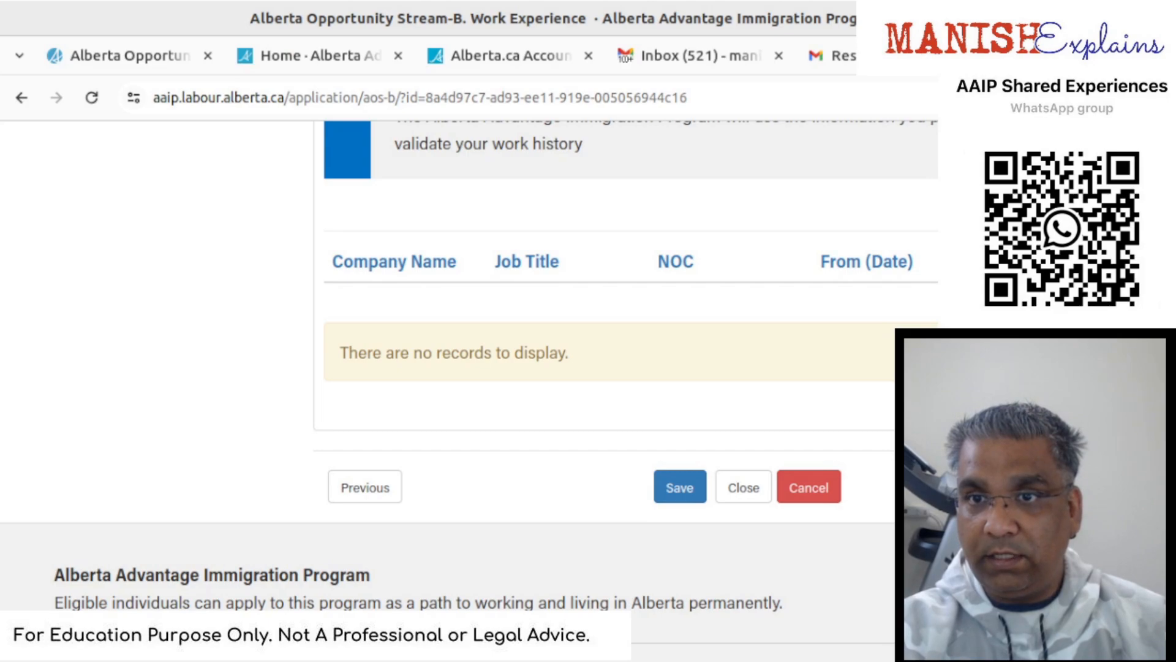
pyautogui.click(1140, 488)
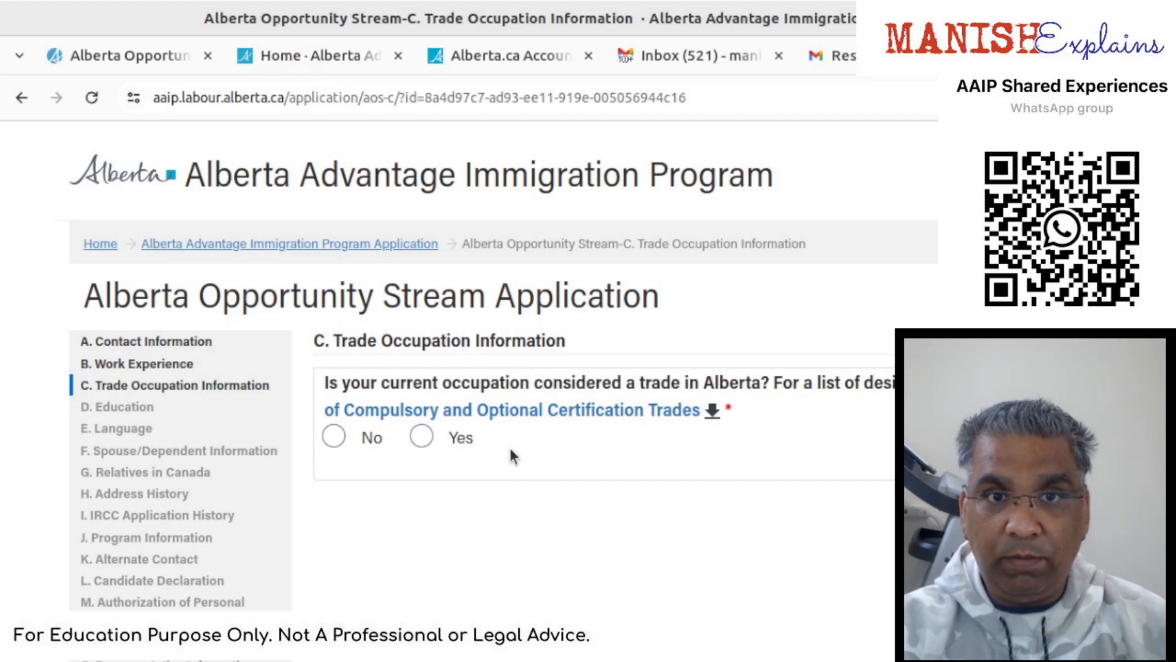
# - Select No for the Alberta trade occupation question and save Trade Occupation Information
pyautogui.click(347, 439)
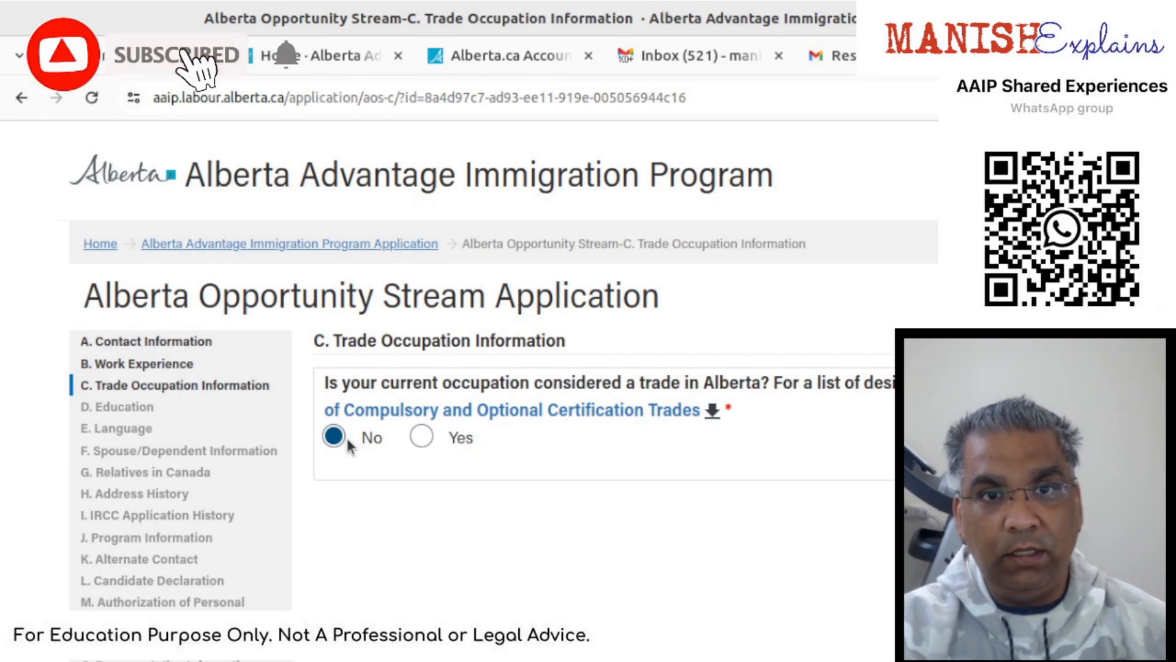
pyautogui.scroll(-4, 347, 442)
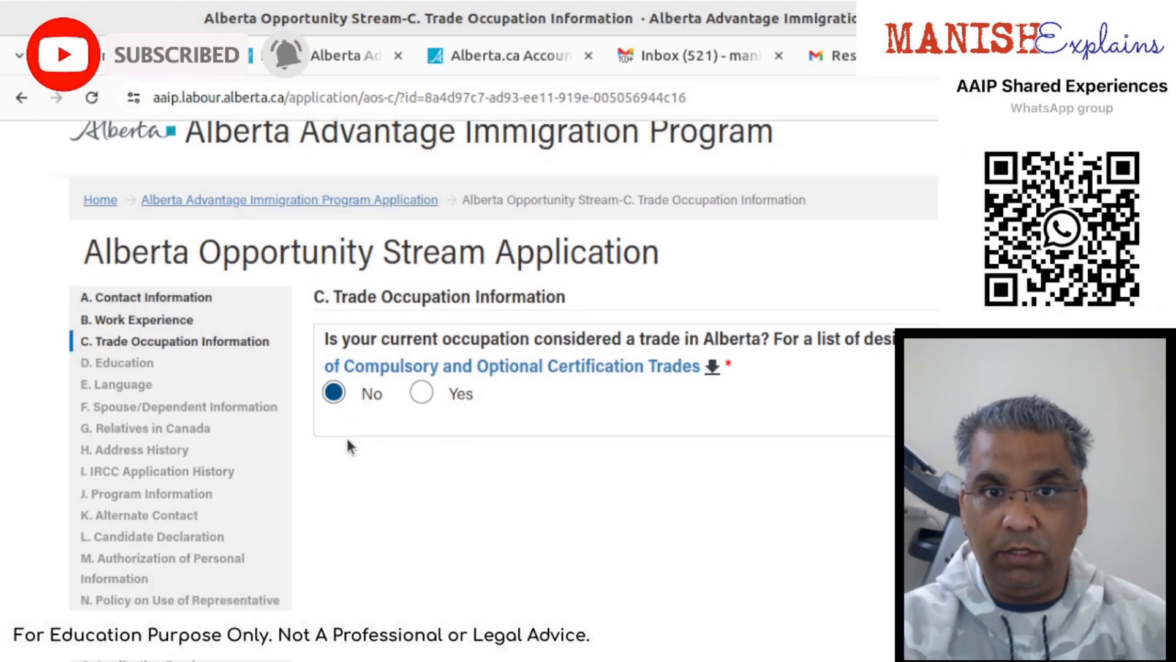
pyautogui.click(686, 592)
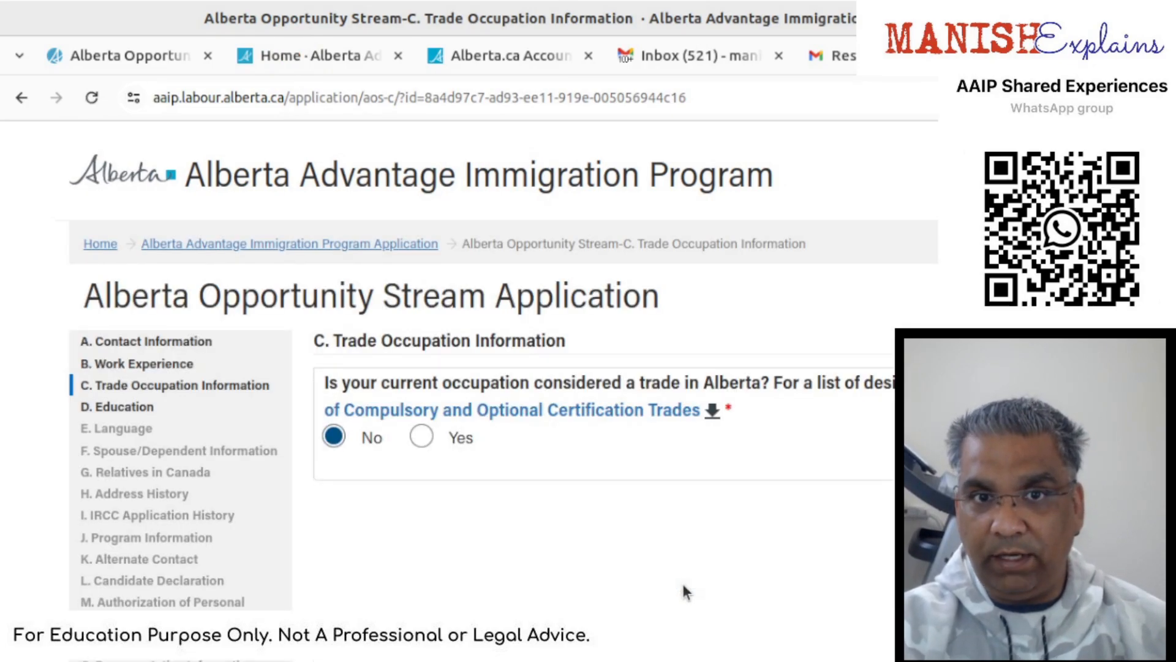
pyautogui.scroll(-5, 682, 583)
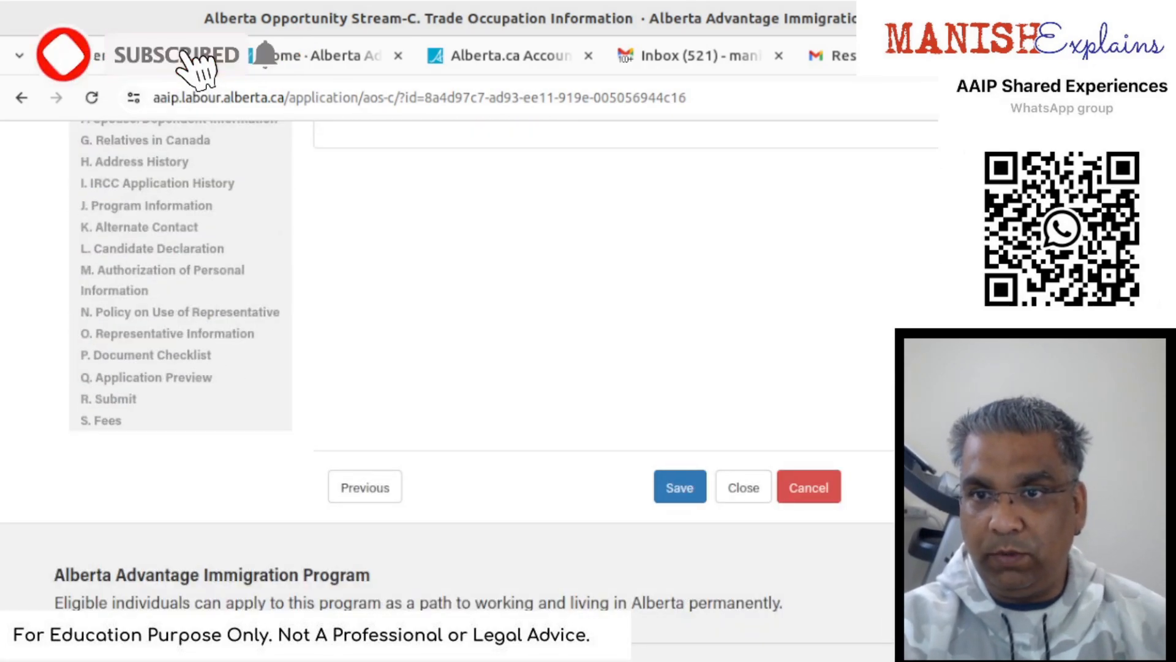
# - Continue to Education and pick Bachelor's Degree as the highest education level
pyautogui.click(680, 488)
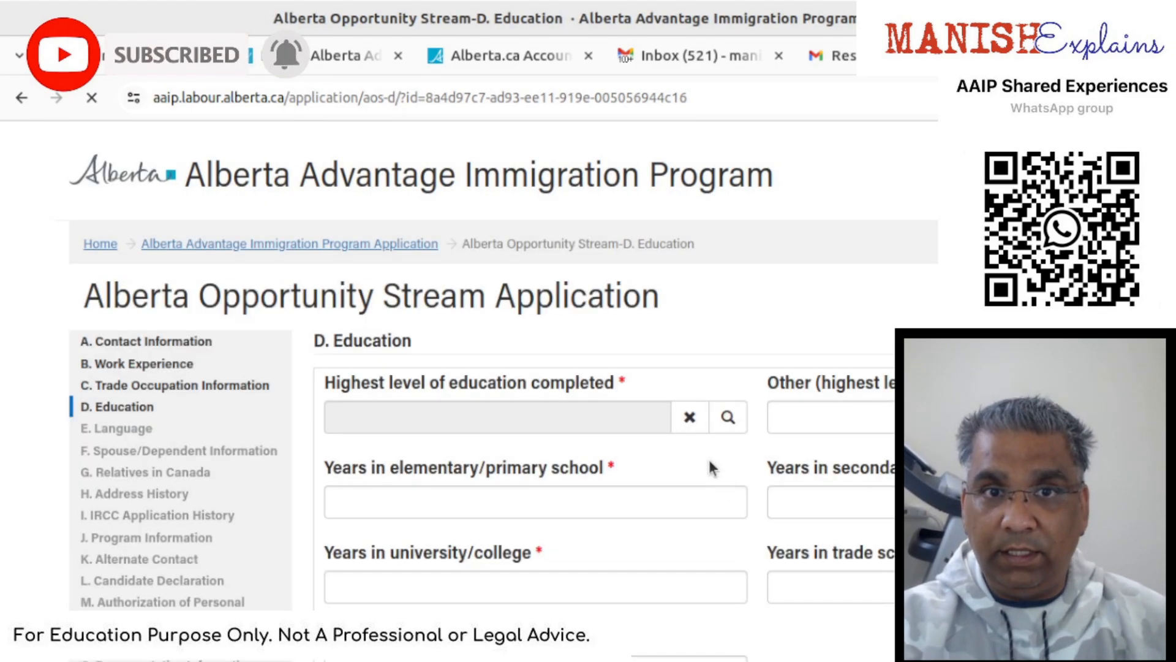
pyautogui.click(728, 416)
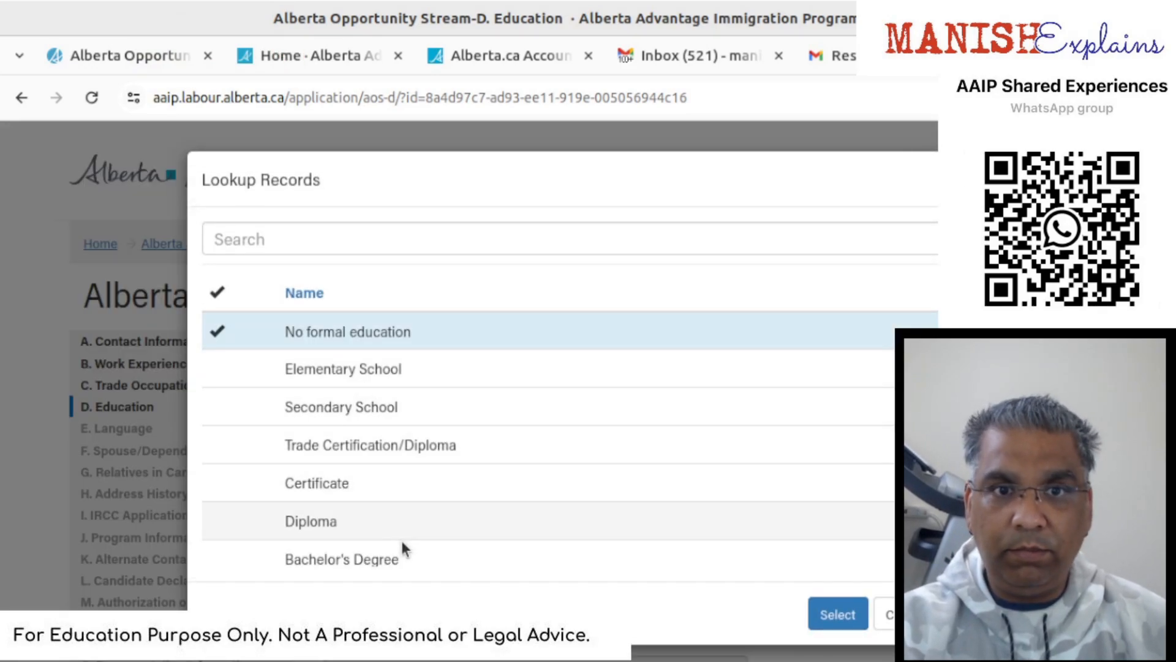
pyautogui.click(405, 552)
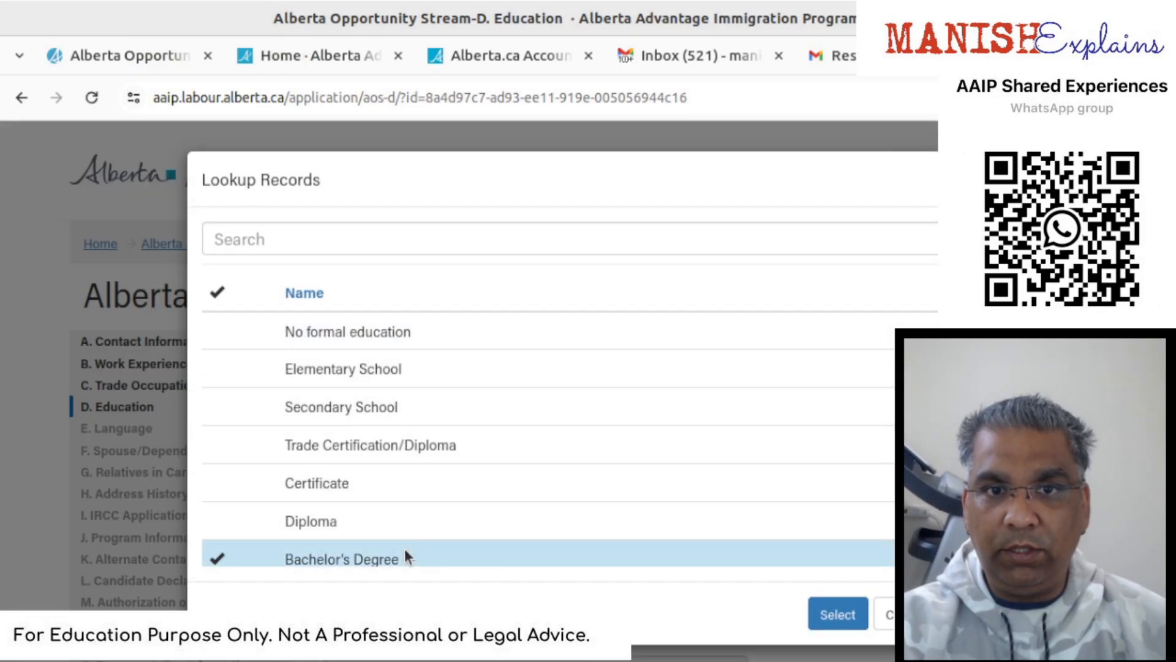
pyautogui.click(860, 609)
# - Enter 10 elementary, 2 secondary, 4 university and 2 trade-school years, totalling 18
pyautogui.click(440, 510)
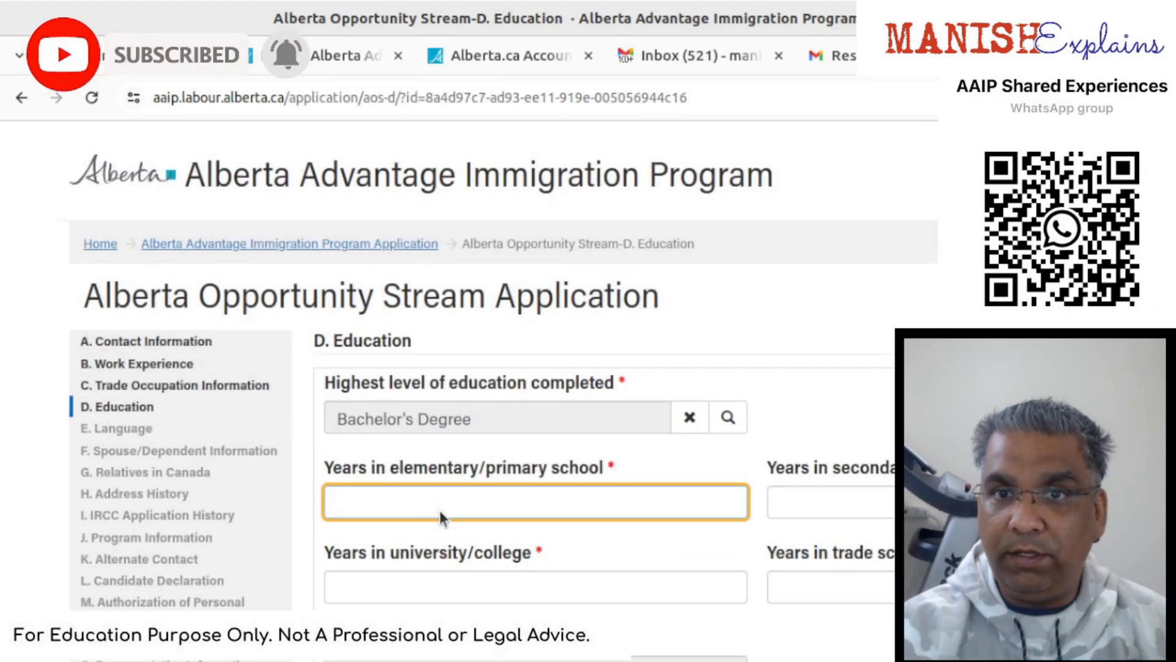
pyautogui.write('10')
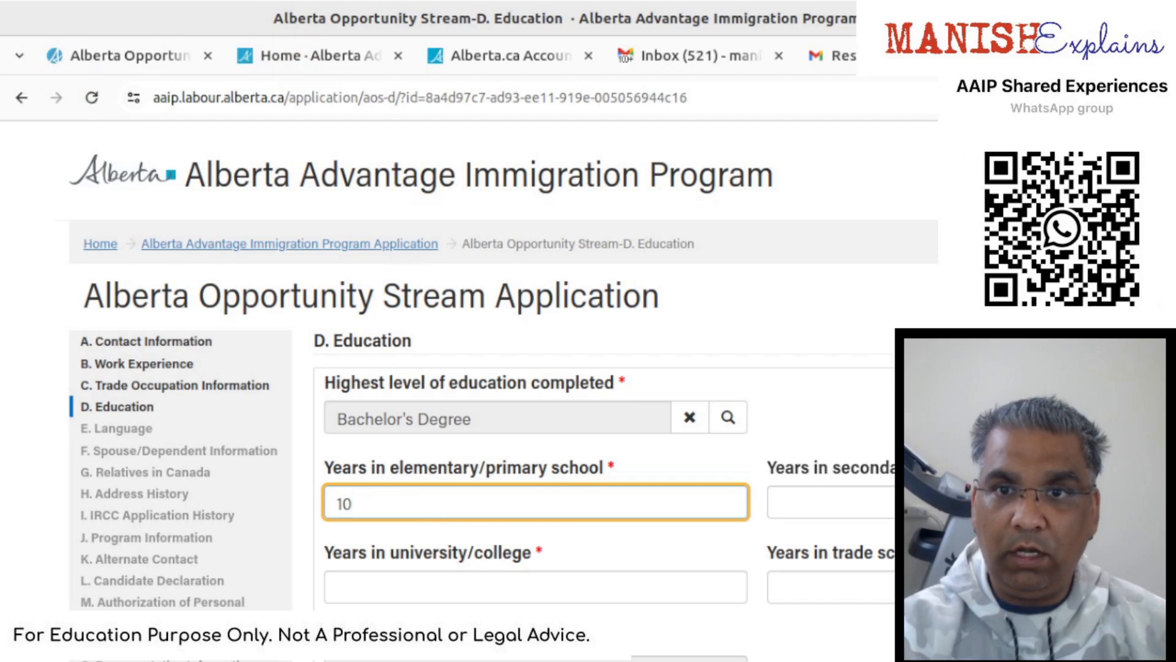
pyautogui.press('Tab')
pyautogui.write('2')
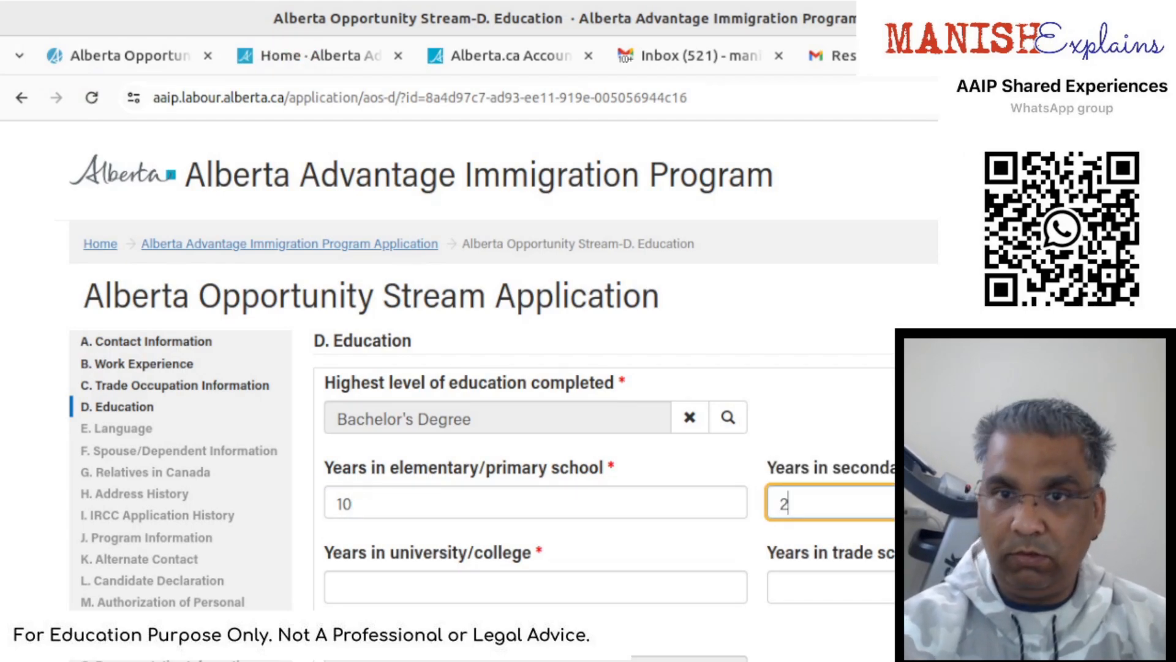
pyautogui.click(511, 582)
pyautogui.write('4')
pyautogui.scroll(-1, 506, 580)
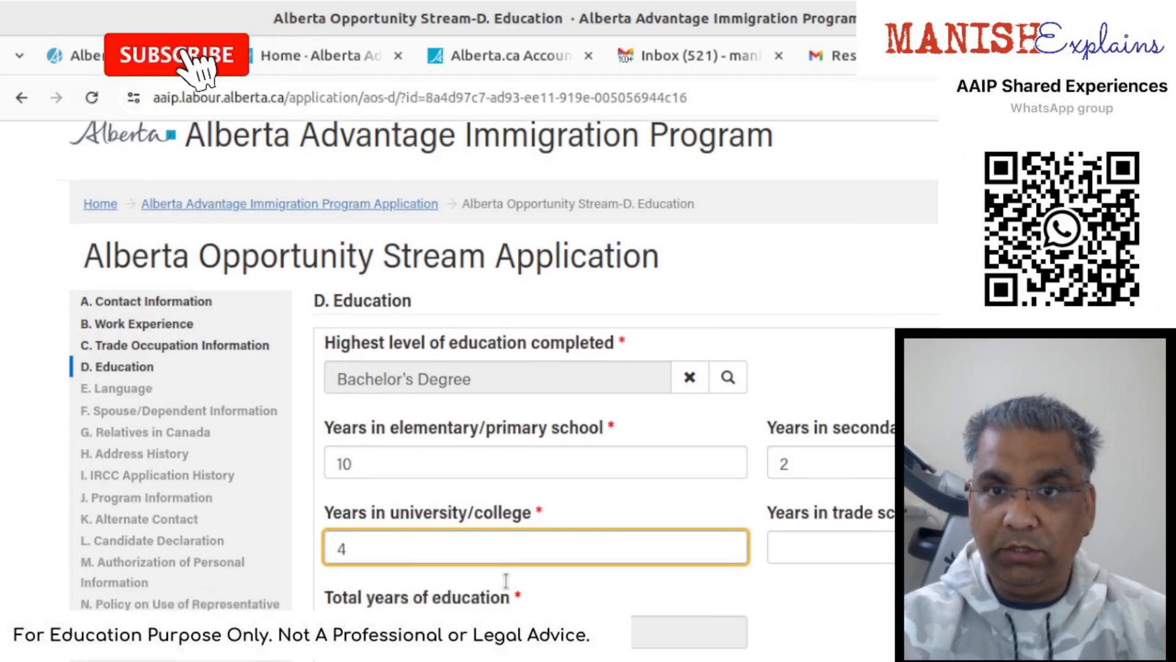
pyautogui.scroll(-2, 506, 580)
pyautogui.click(804, 484)
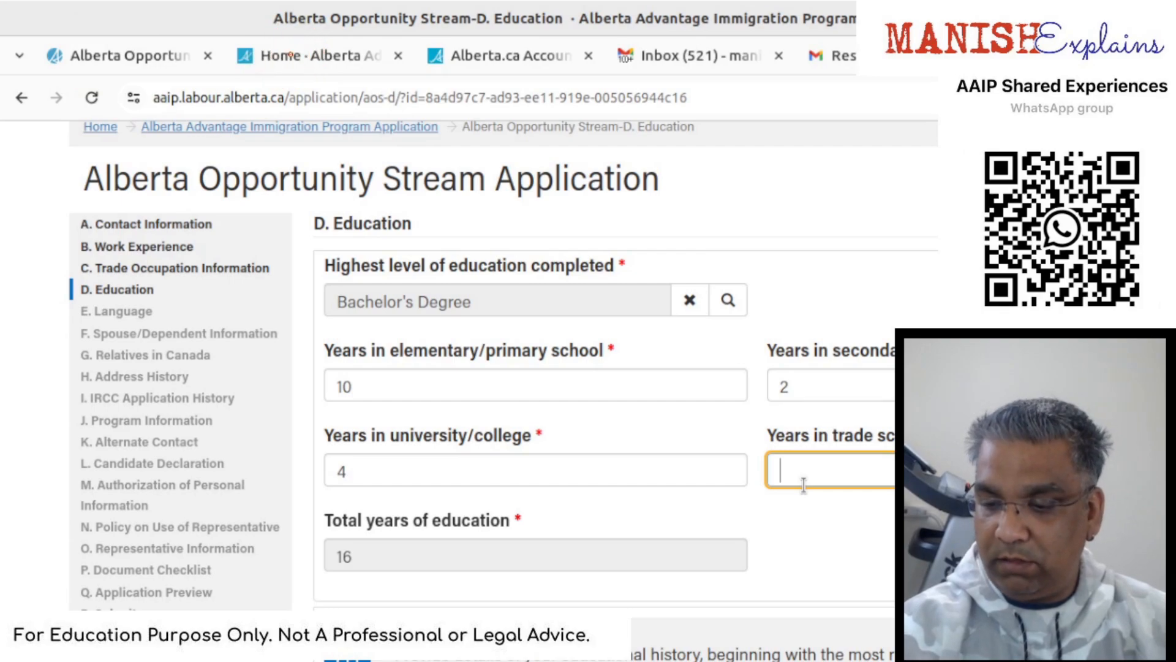
pyautogui.click(810, 538)
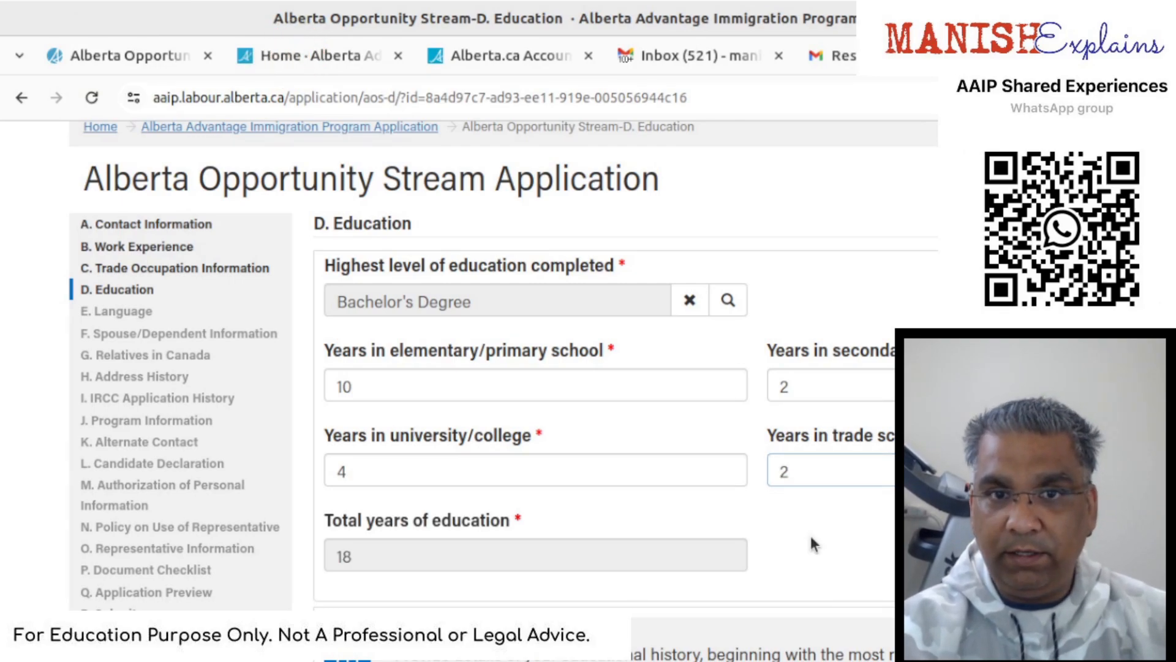
pyautogui.scroll(-3, 663, 542)
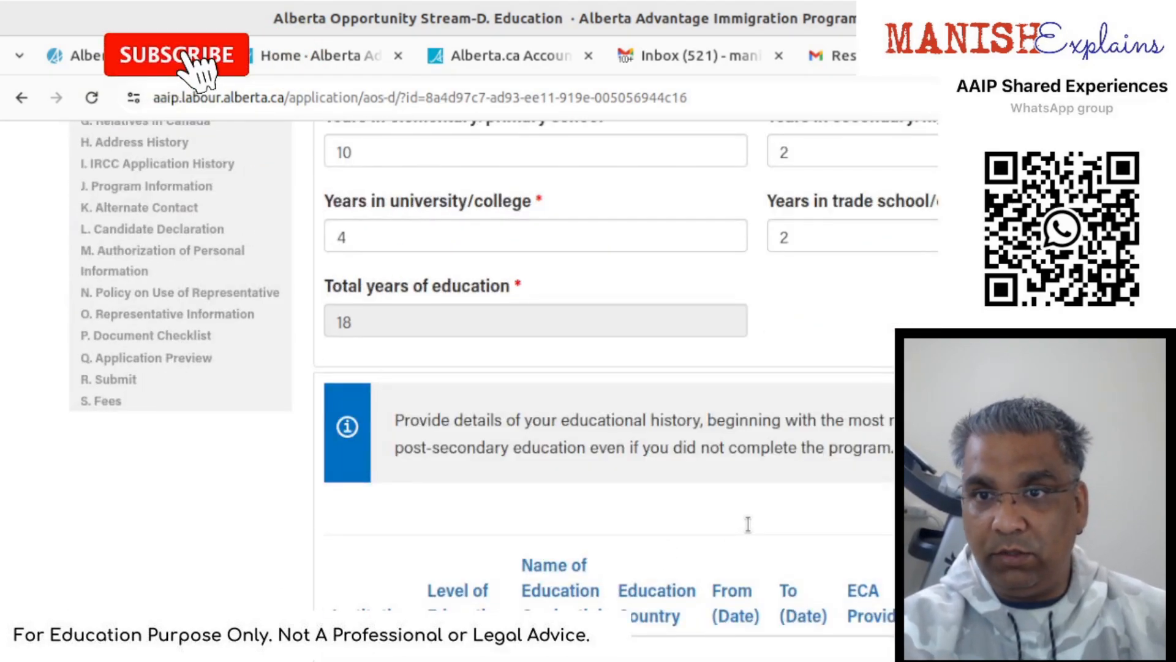
pyautogui.scroll(-2, 748, 525)
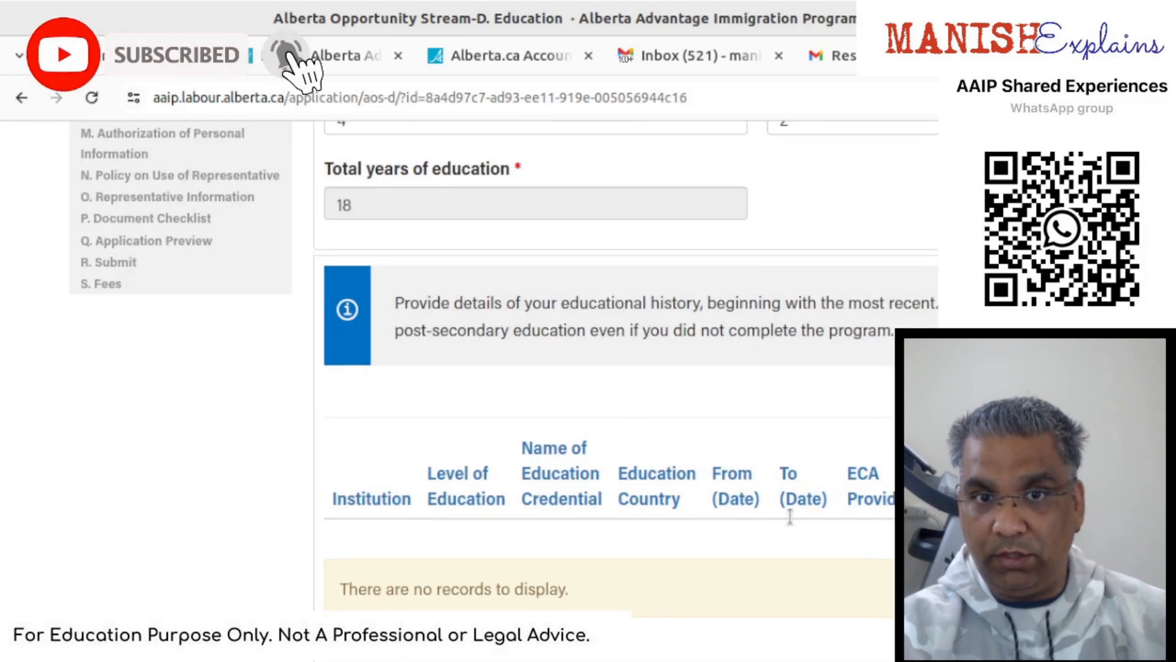
pyautogui.scroll(6, 855, 507)
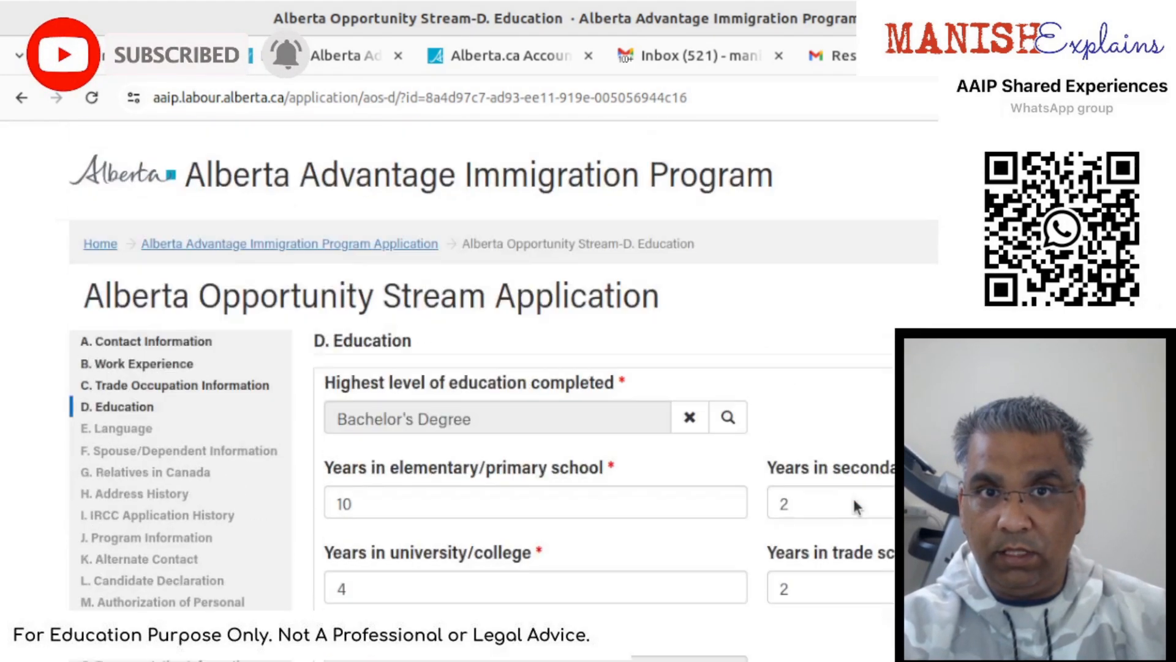
pyautogui.scroll(-5, 853, 507)
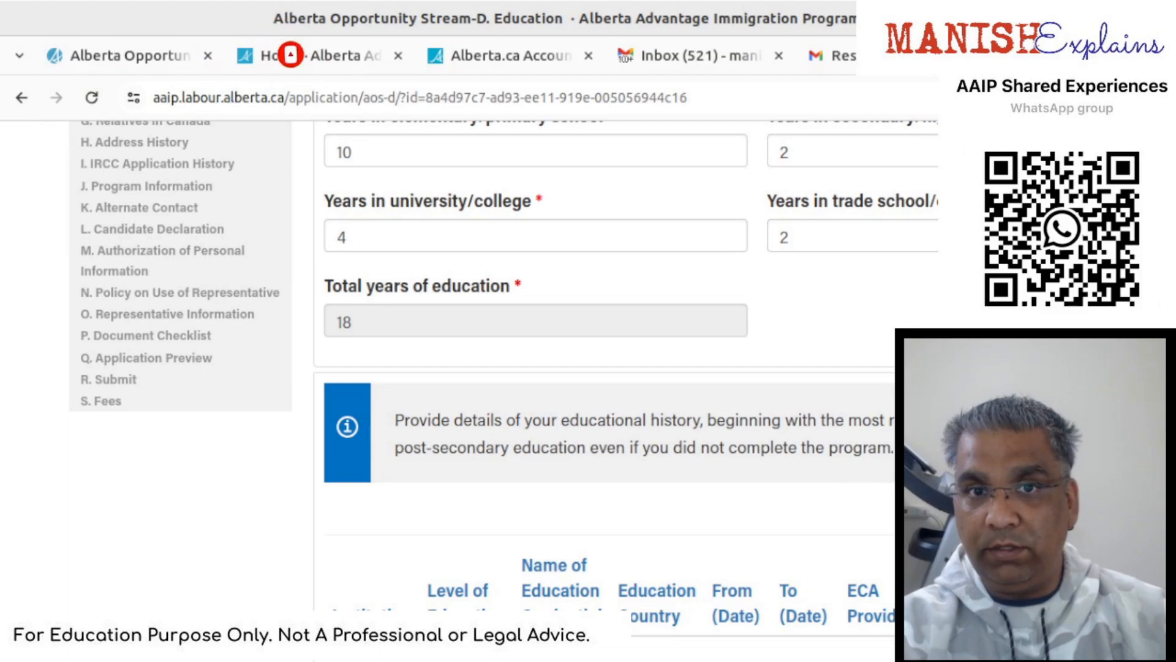
# - Add an education record for Local College in Mumbai, India
pyautogui.click(1118, 508)
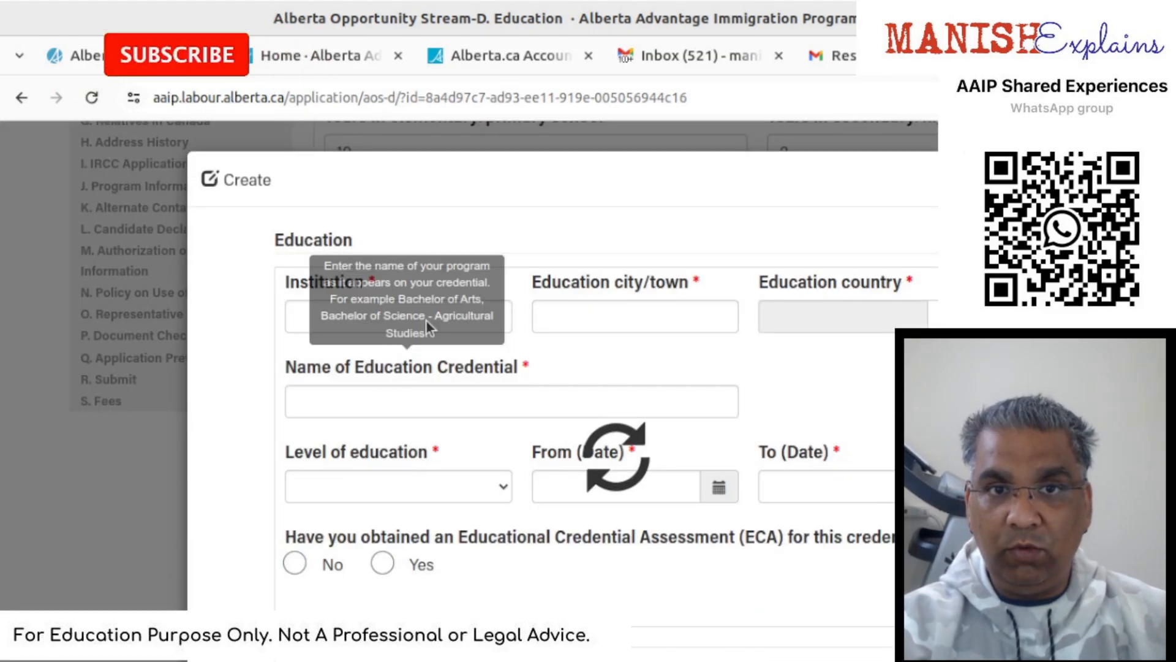
pyautogui.click(484, 320)
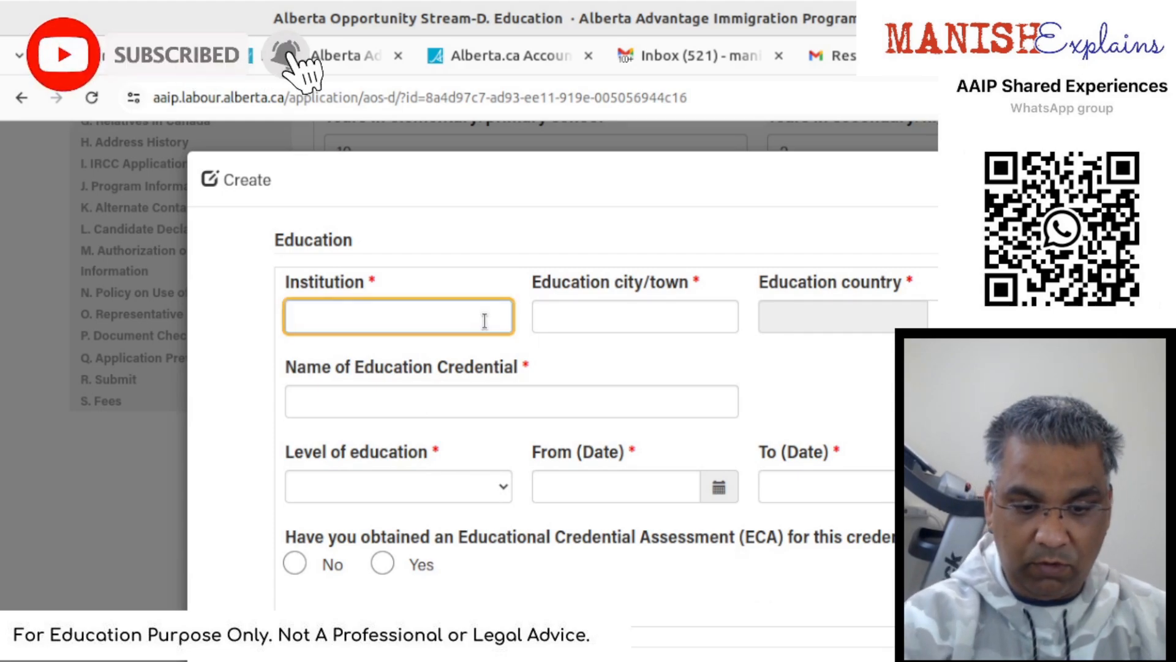
pyautogui.write('Local College')
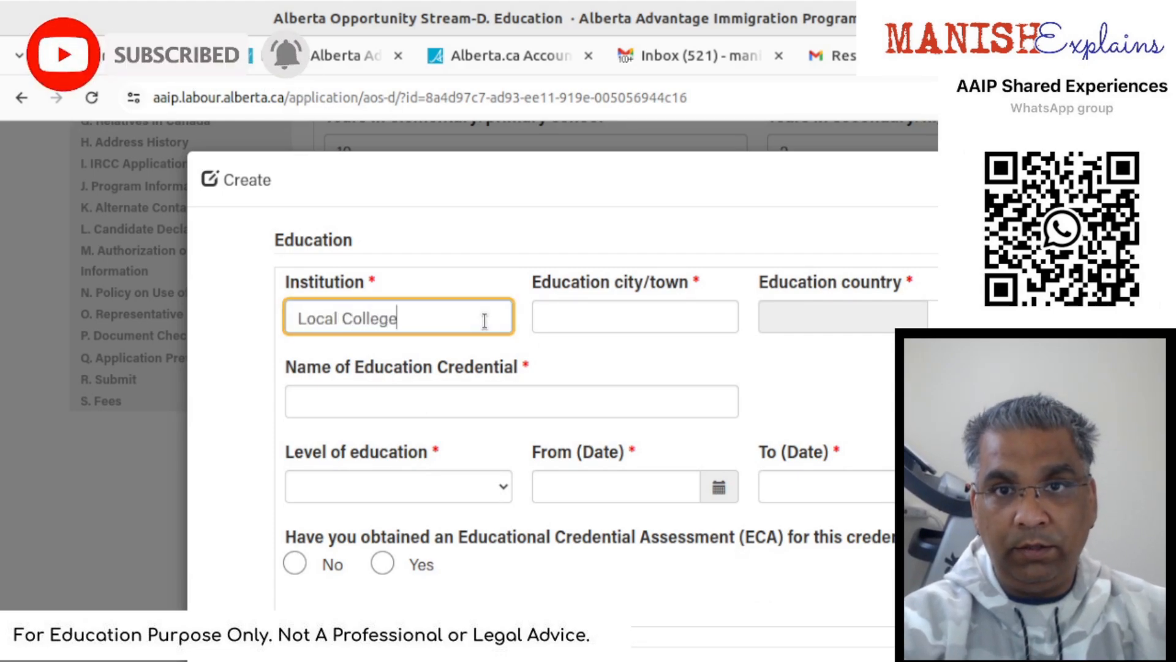
pyautogui.press('Tab')
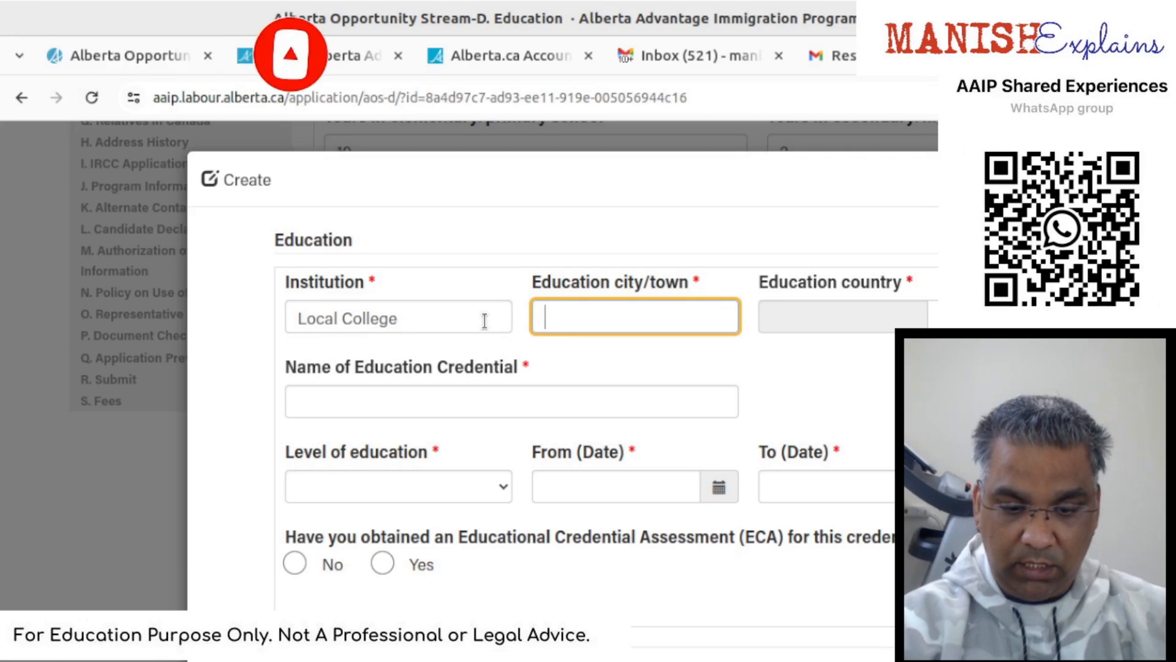
pyautogui.write('Mumbai')
pyautogui.press('Tab')
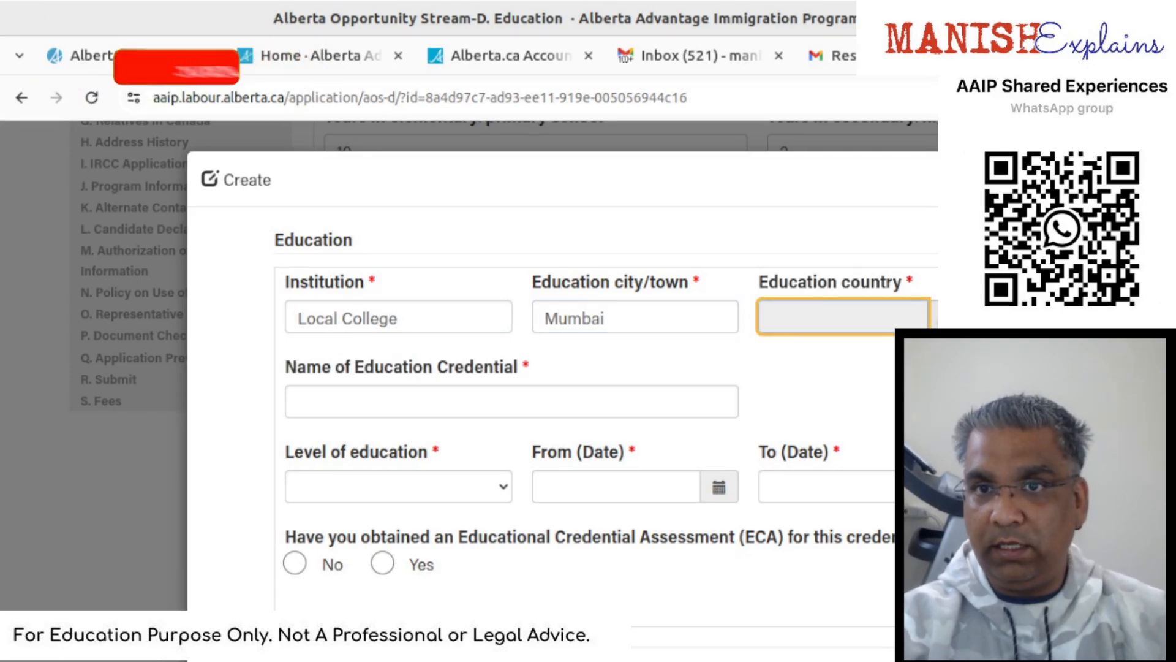
pyautogui.click(943, 317)
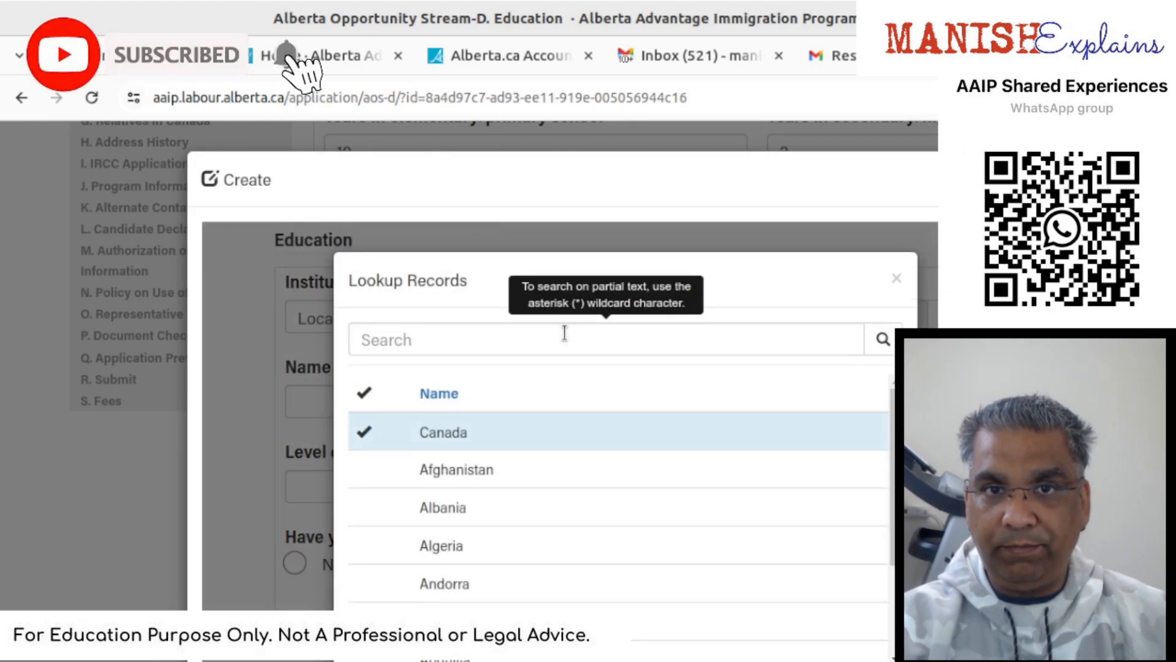
pyautogui.click(564, 332)
pyautogui.write('India')
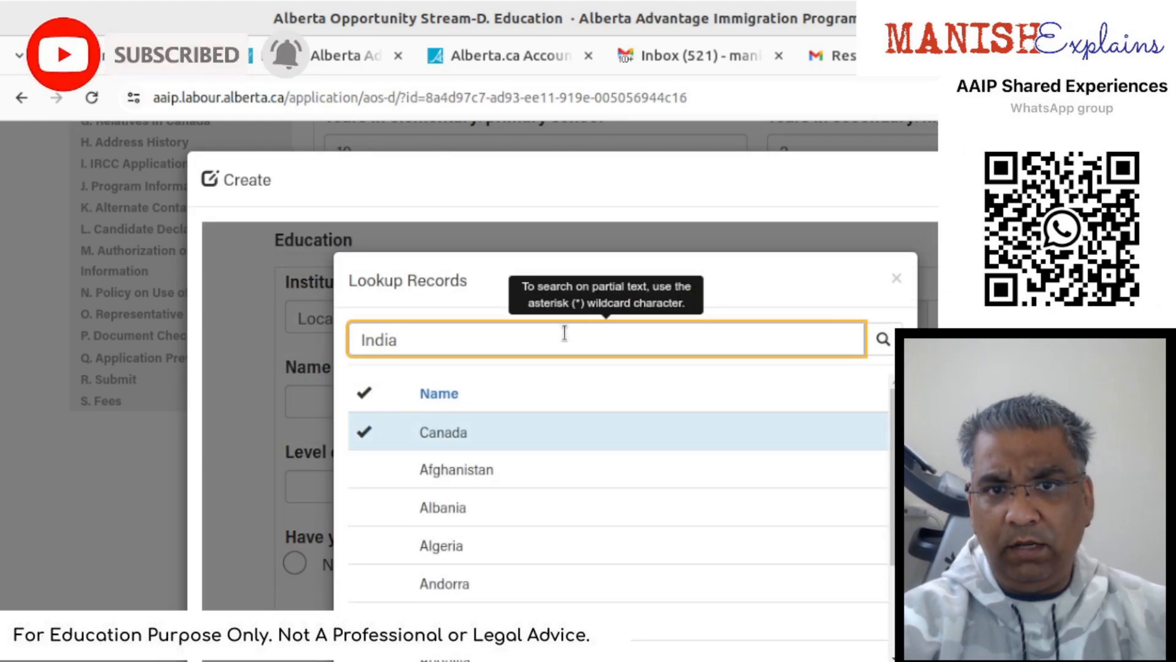
pyautogui.press('Return')
pyautogui.scroll(-3, 617, 488)
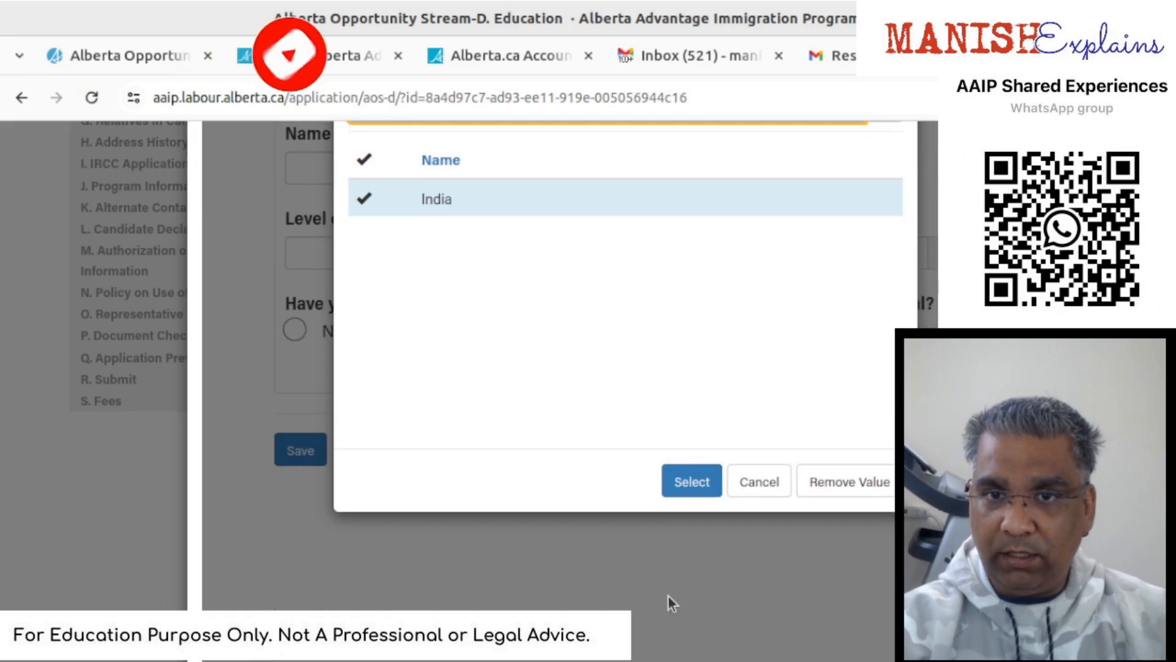
pyautogui.click(691, 482)
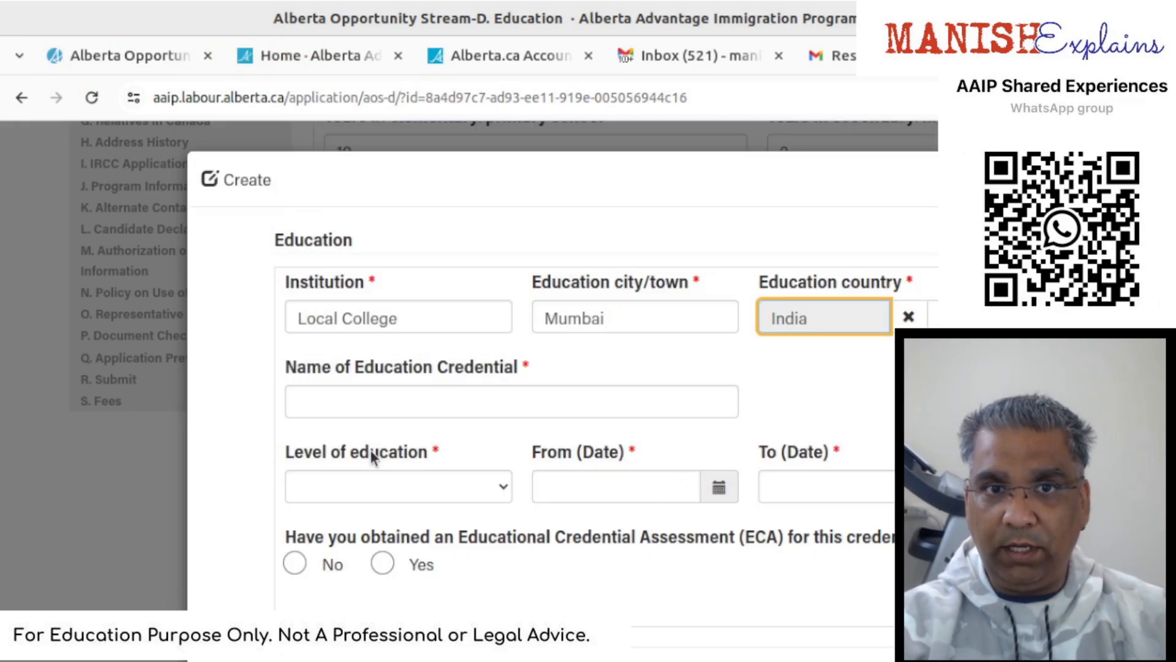
# - Enter credential 'bachelors in procurement', Bachelor Degree level, and start date 01/01/2016
pyautogui.click(374, 410)
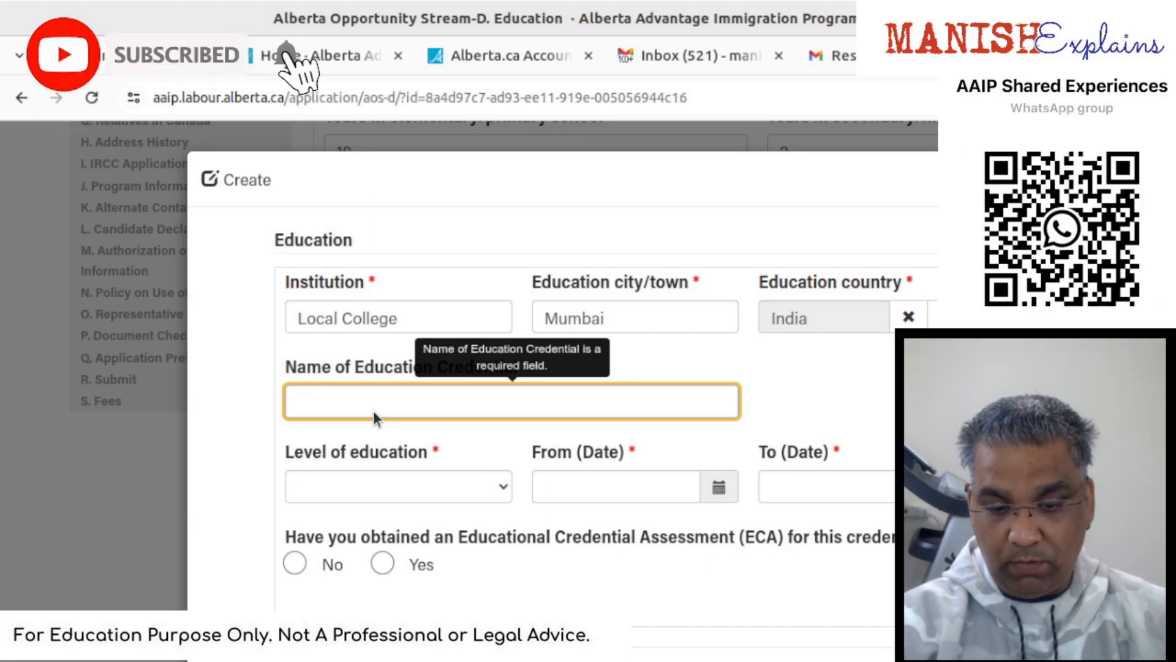
pyautogui.write('bache')
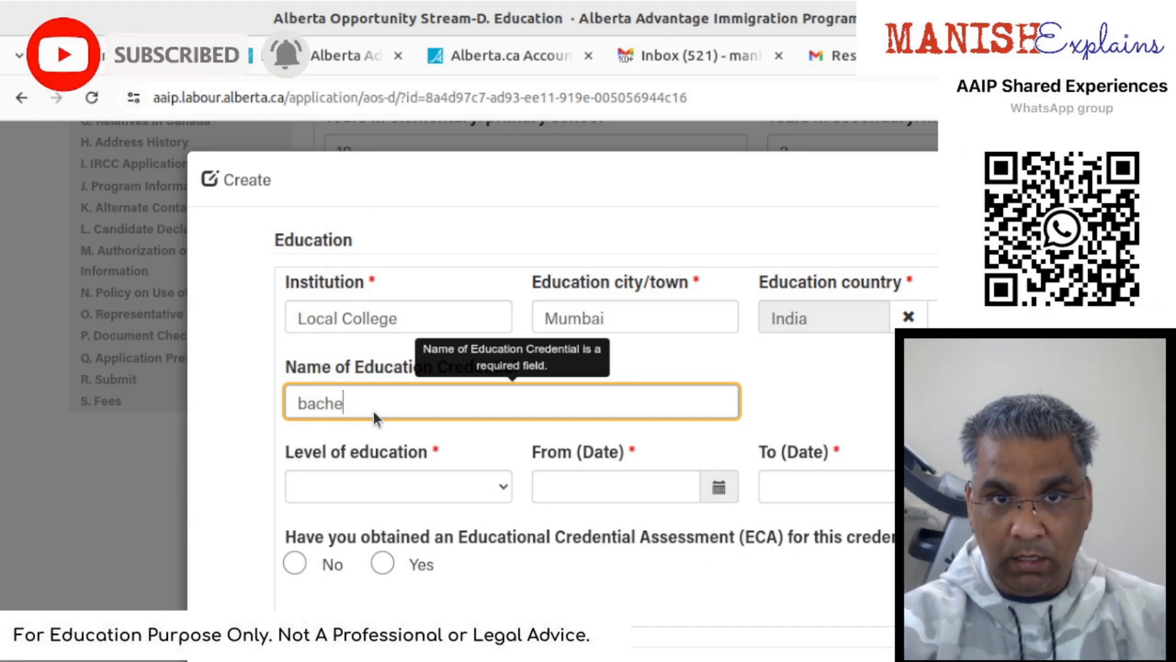
pyautogui.write('lors in prod')
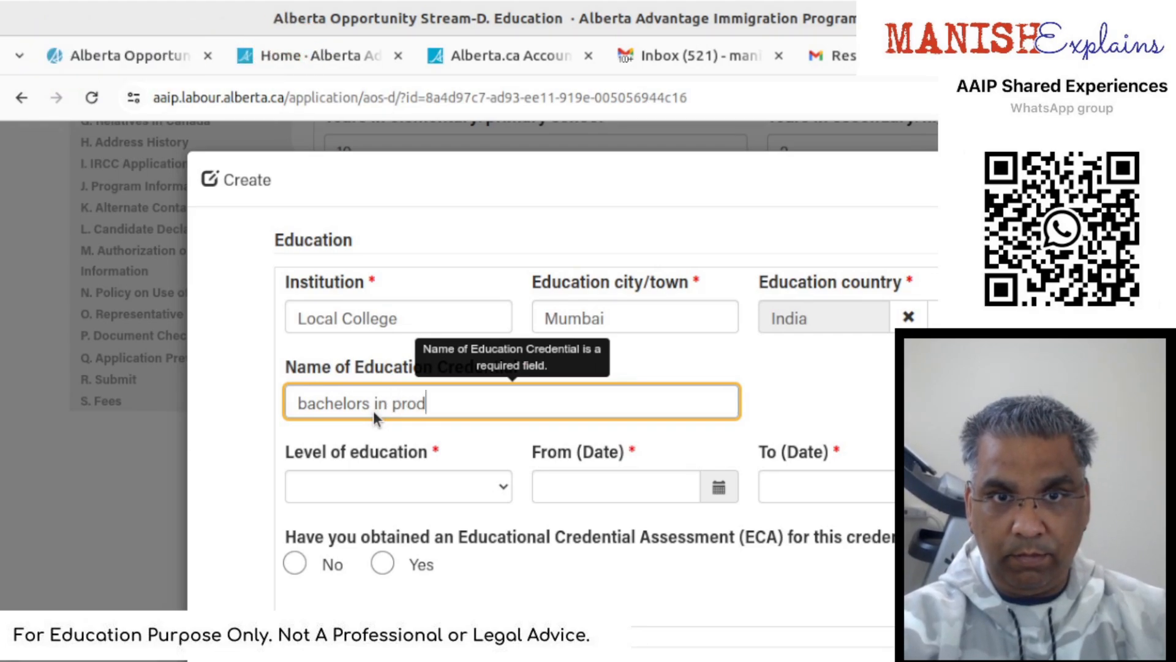
pyautogui.press('BackSpace')
pyautogui.write('curement')
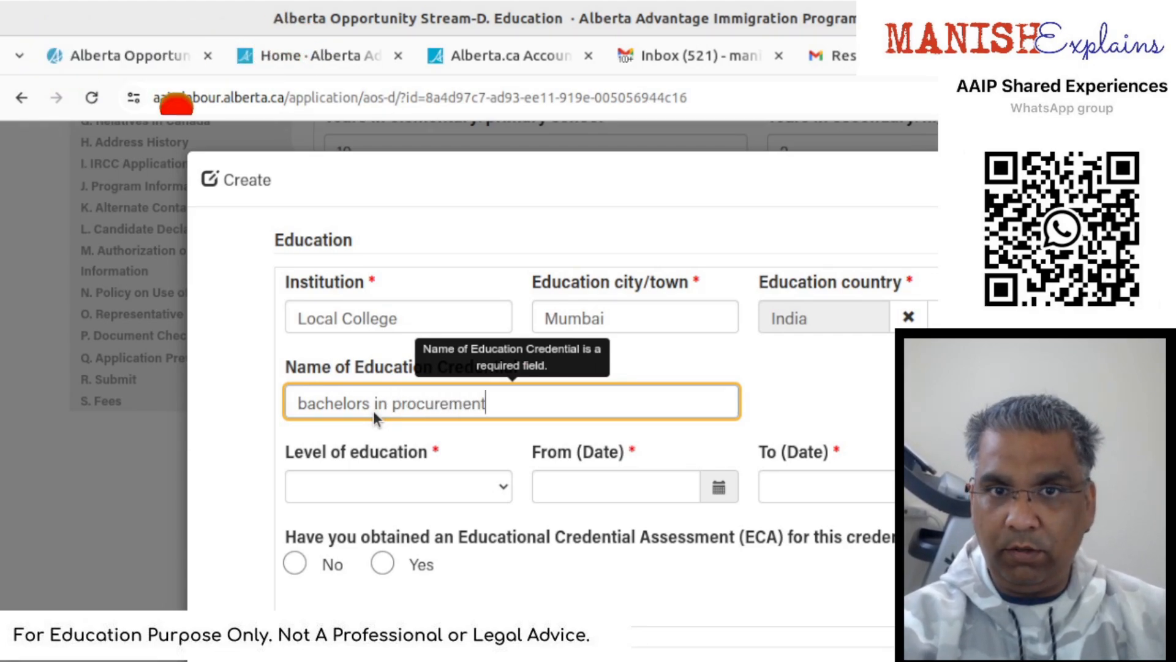
pyautogui.click(380, 489)
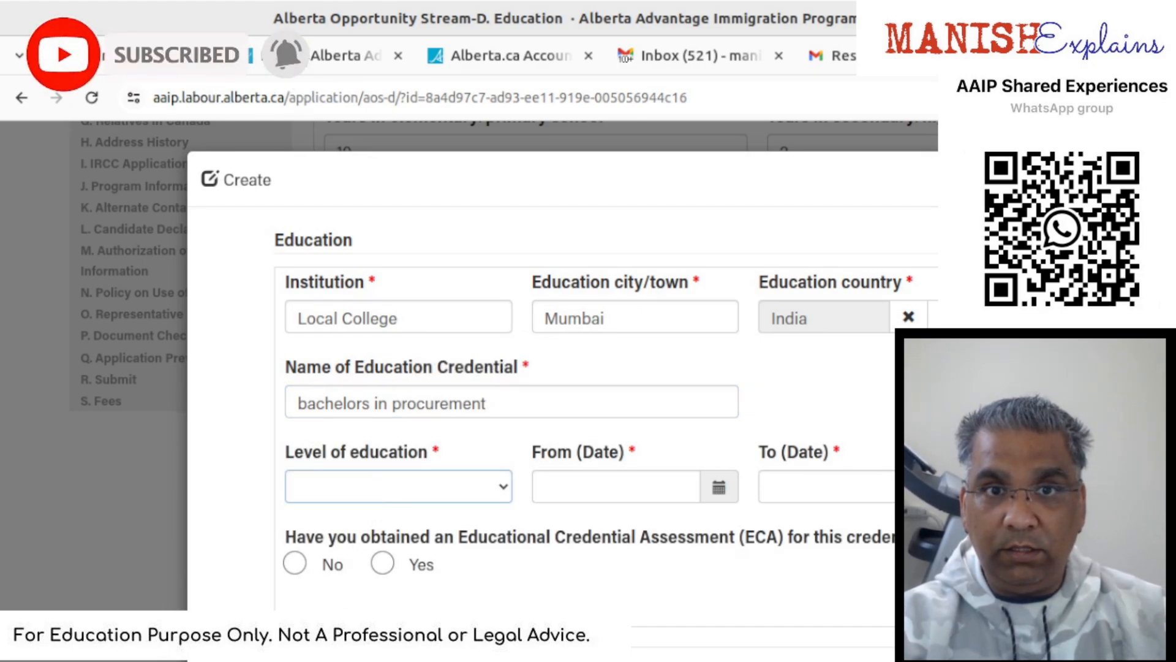
pyautogui.click(411, 213)
pyautogui.click(617, 491)
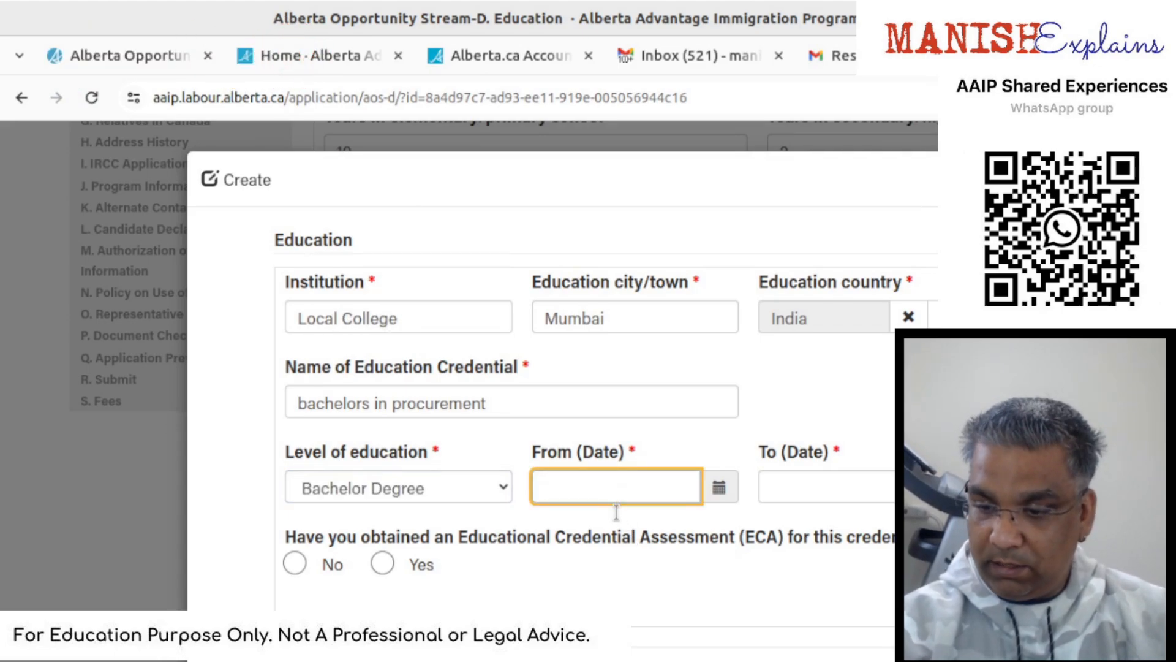
pyautogui.write('01/0')
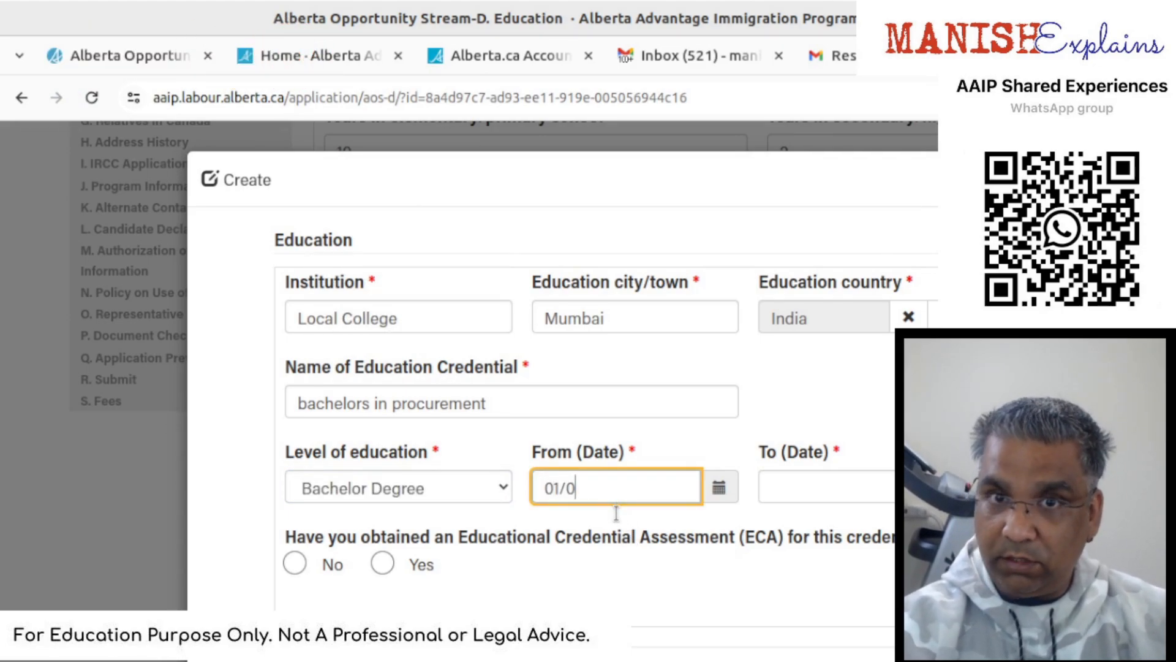
pyautogui.write('1/20')
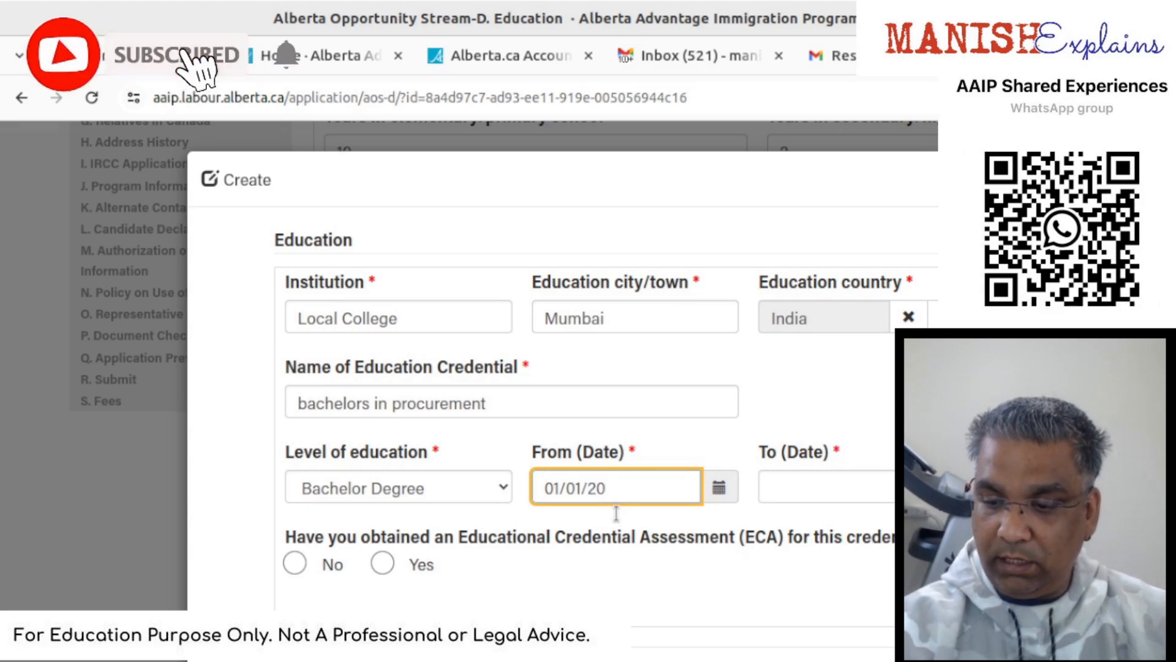
pyautogui.write('16')
pyautogui.press('Tab')
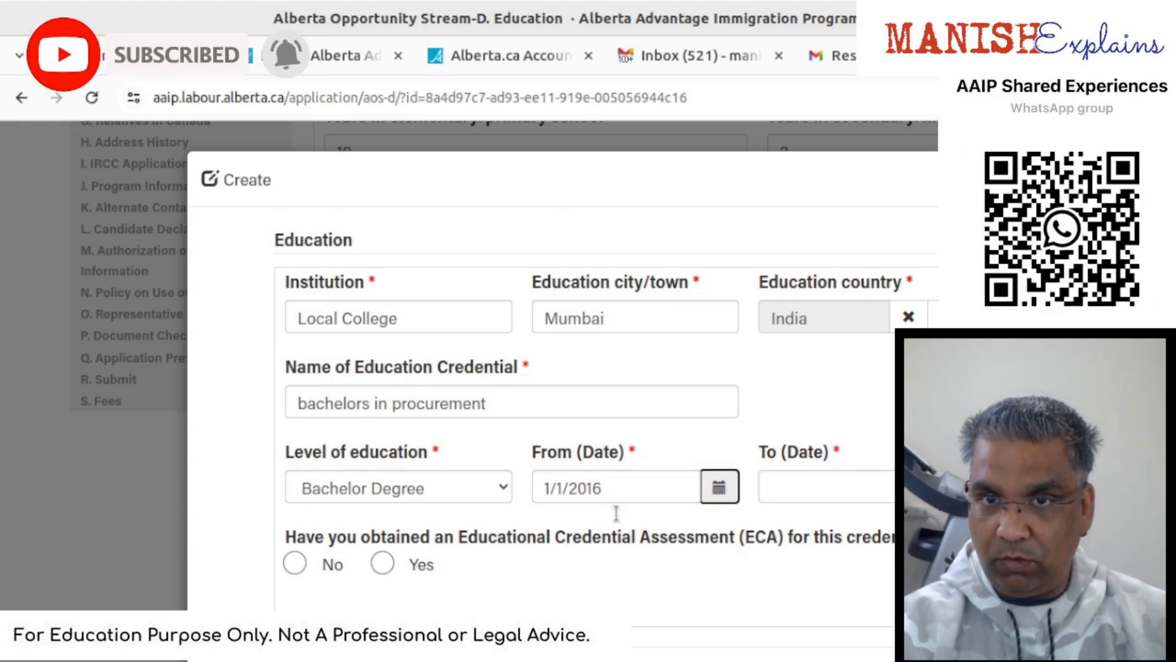
pyautogui.press('Tab')
pyautogui.write('31')
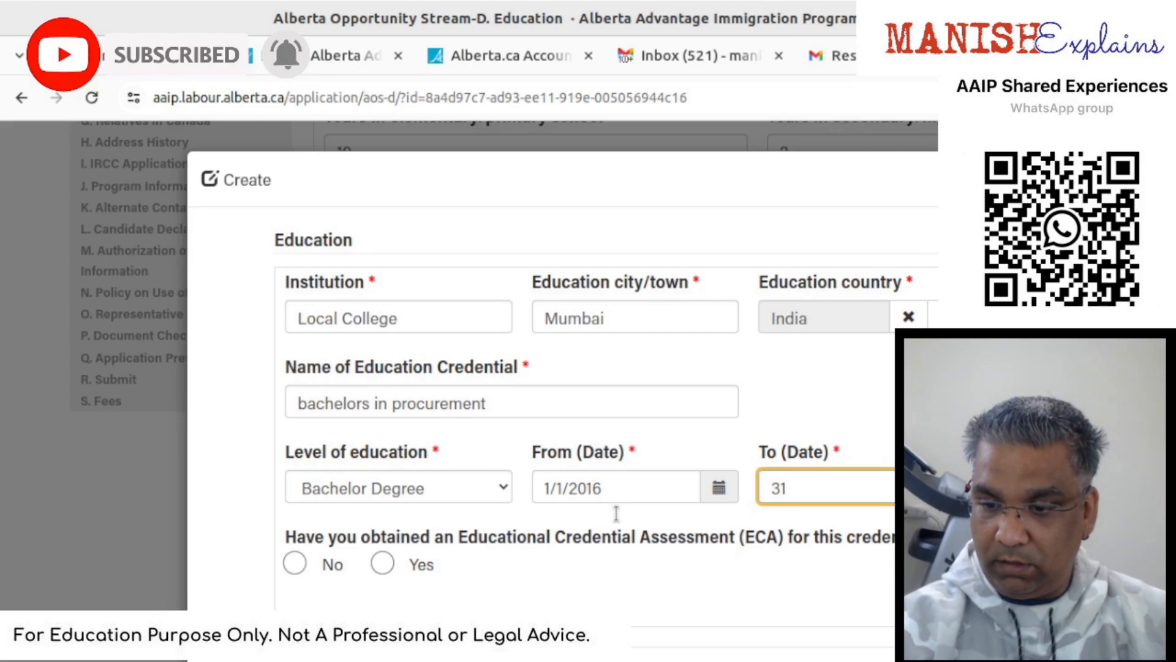
pyautogui.write('/12/19')
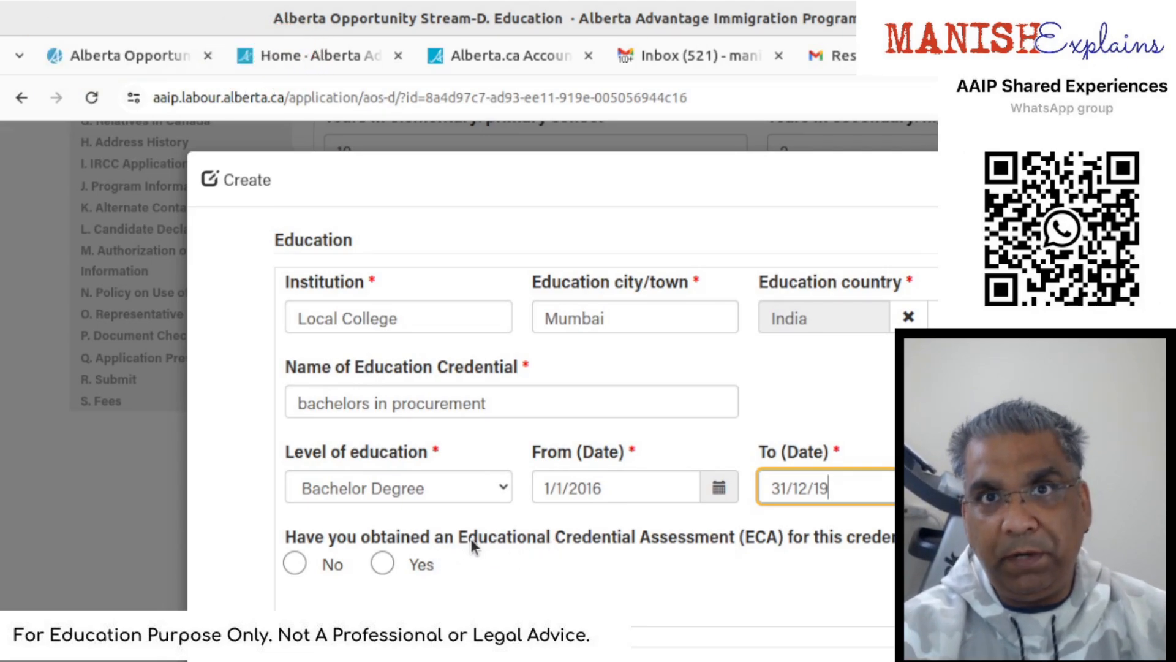
# - Mark the ECA as done by World Education Services on 12/1/2023 and submit the entry
pyautogui.click(388, 561)
pyautogui.click(387, 561)
pyautogui.scroll(-2, 421, 564)
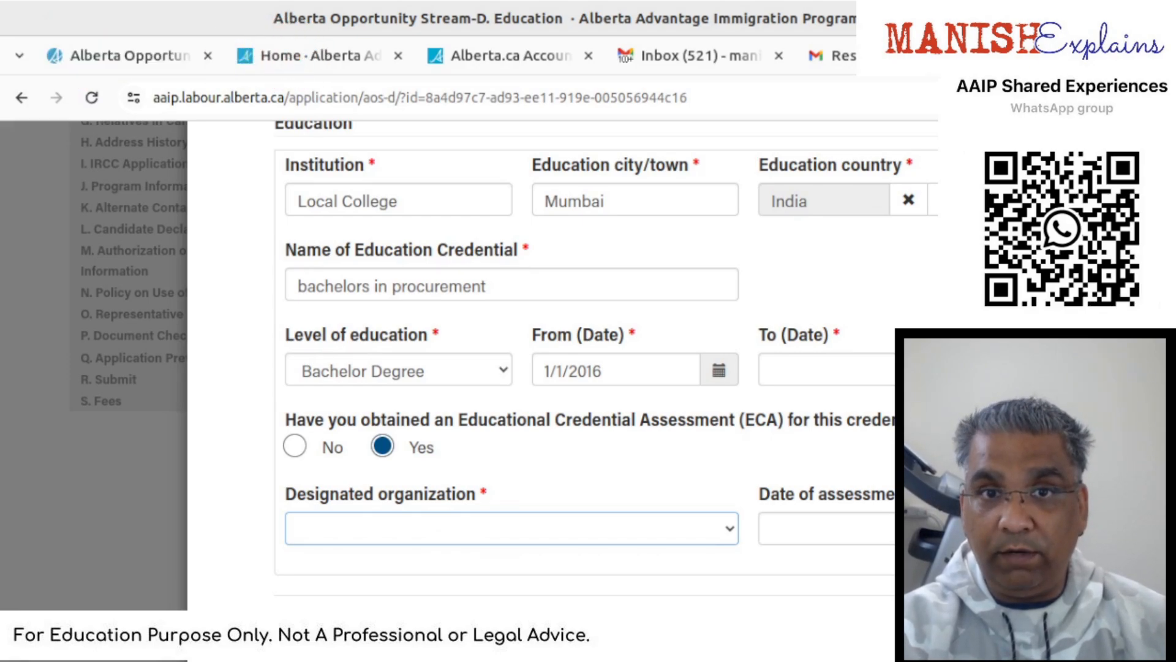
pyautogui.click(496, 393)
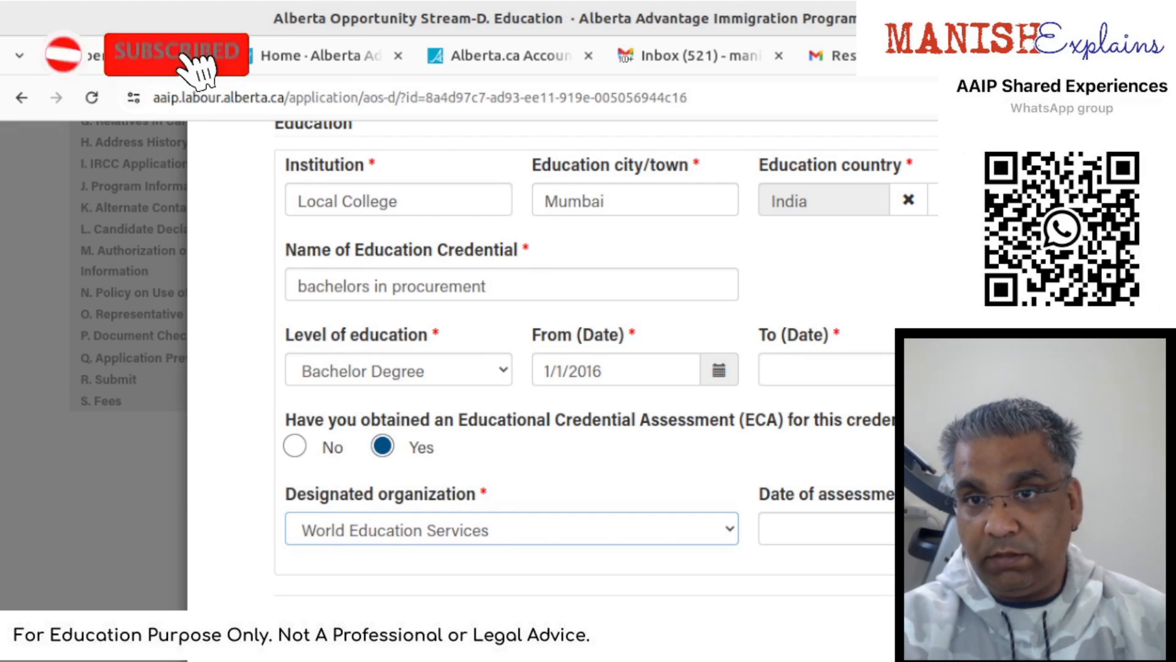
pyautogui.click(845, 528)
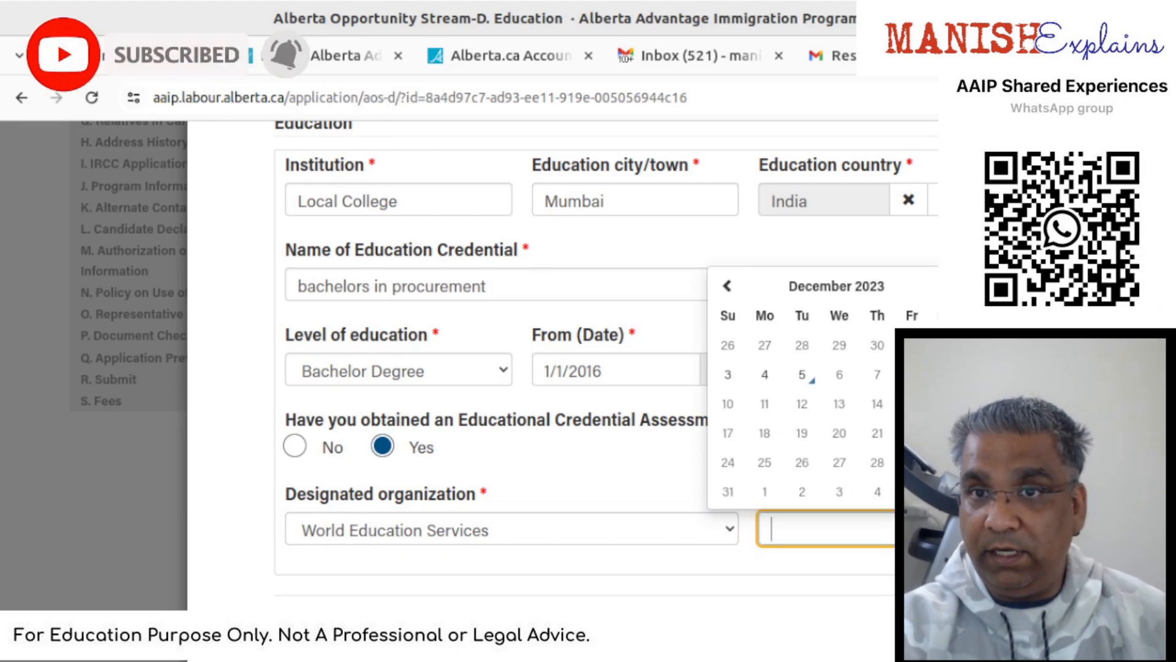
pyautogui.click(913, 345)
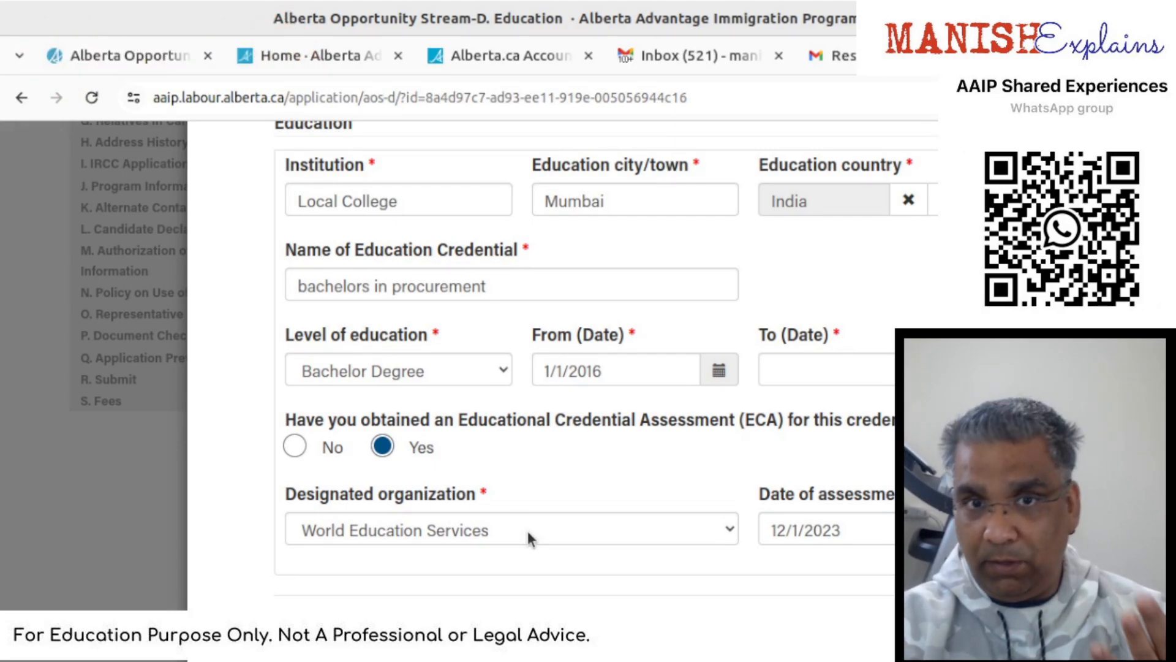
pyautogui.click(305, 632)
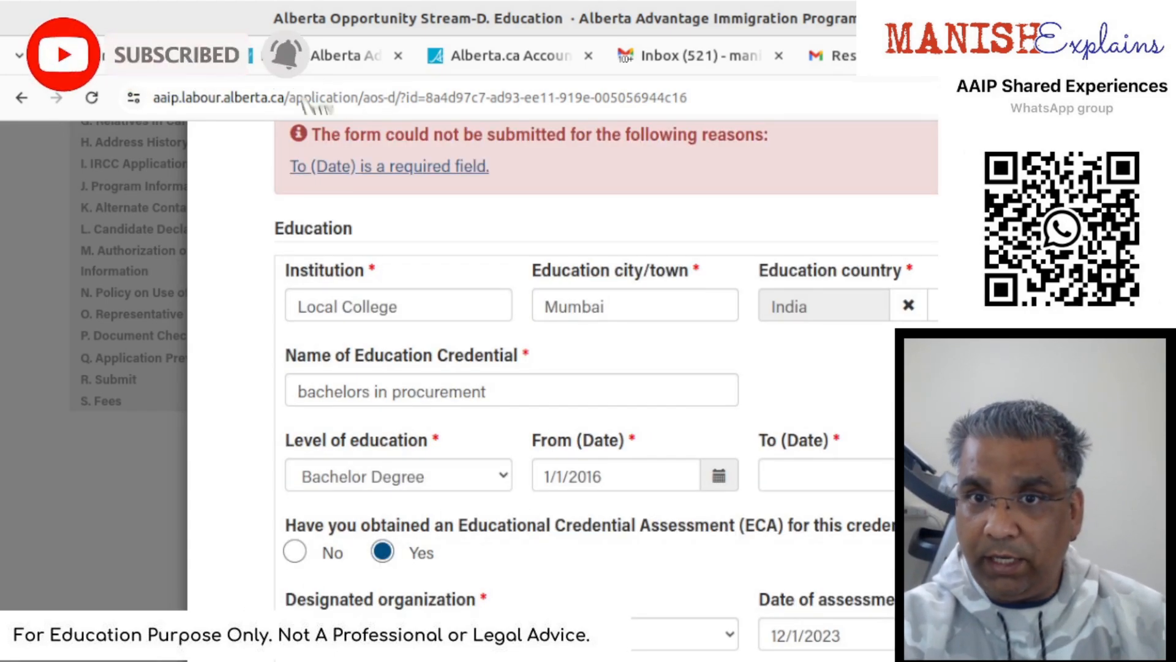
# - Fill the education entry's To (Date) with 12/31/2019 in month/day/year format
pyautogui.click(945, 476)
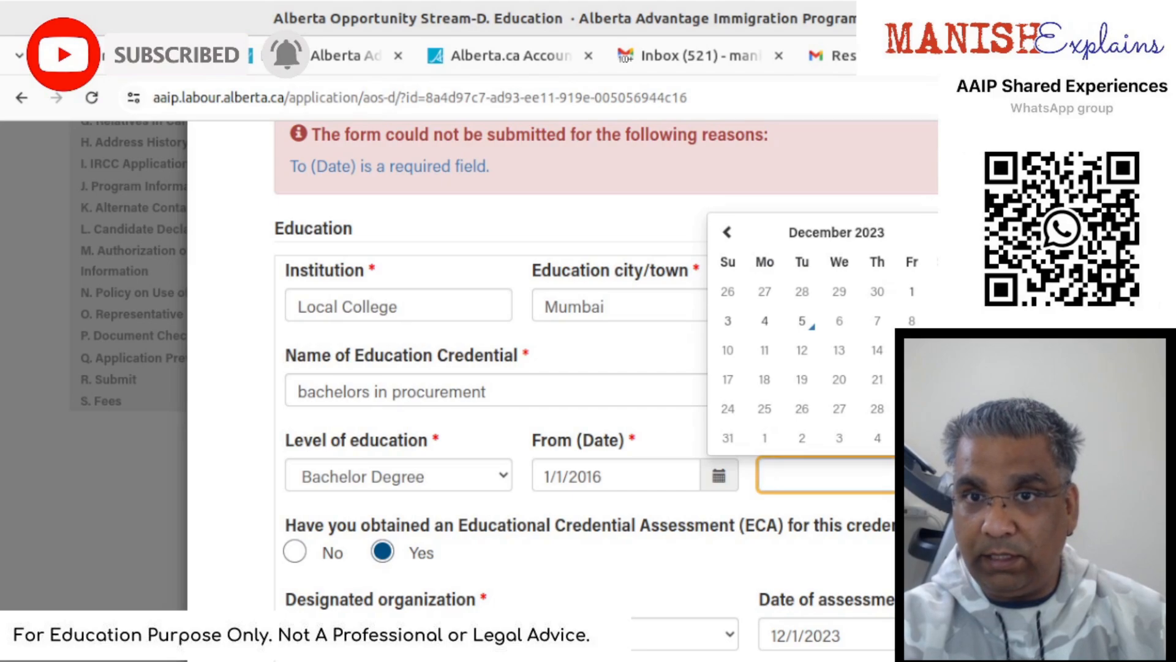
pyautogui.press('Escape')
pyautogui.click(801, 484)
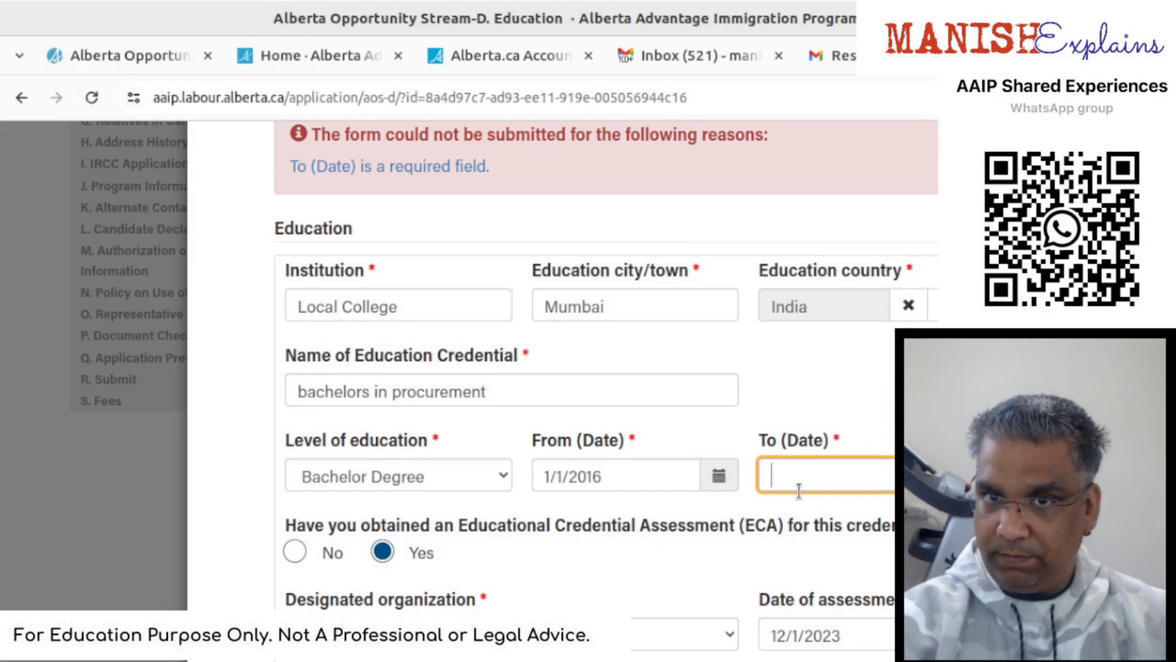
pyautogui.write('31/12')
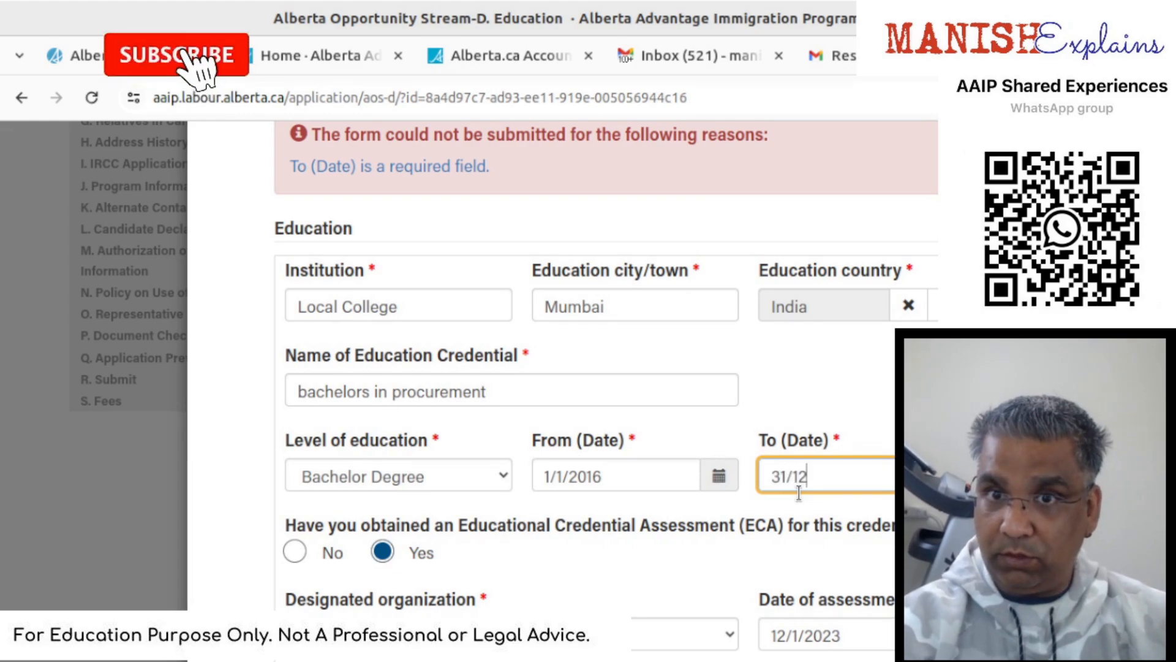
pyautogui.write('/201')
pyautogui.press('Tab')
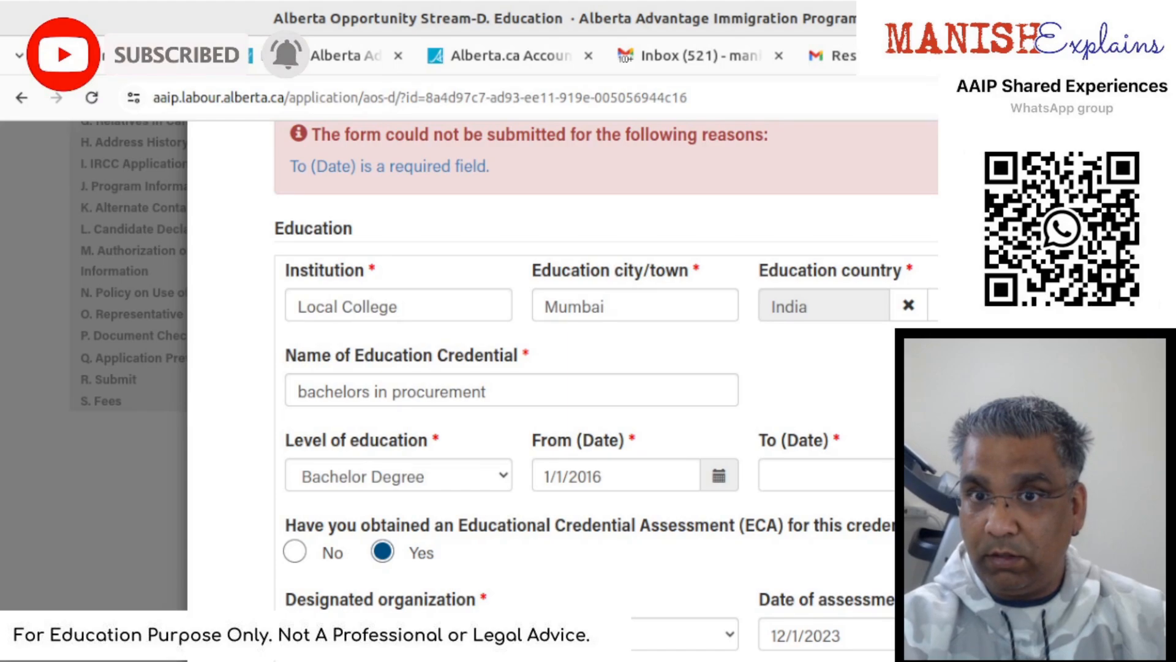
pyautogui.click(892, 470)
pyautogui.write('12/31/2019')
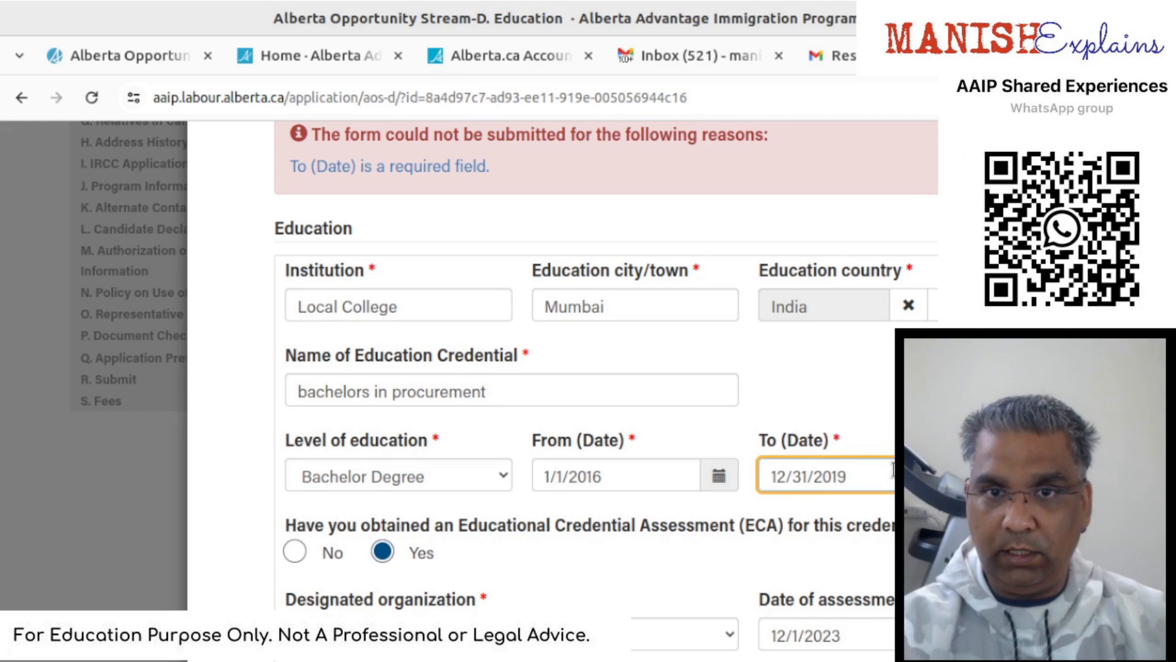
pyautogui.press('Tab')
pyautogui.scroll(-3, 883, 478)
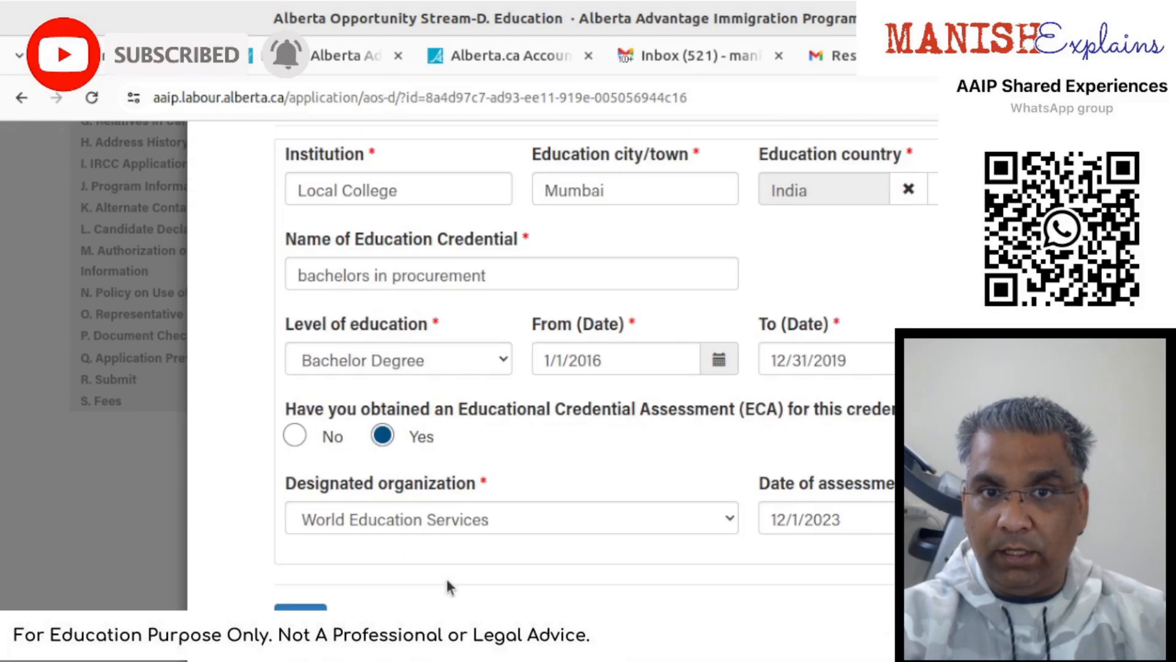
# - Submit the Local College record, save the Education section, and go to E. Language
pyautogui.click(304, 606)
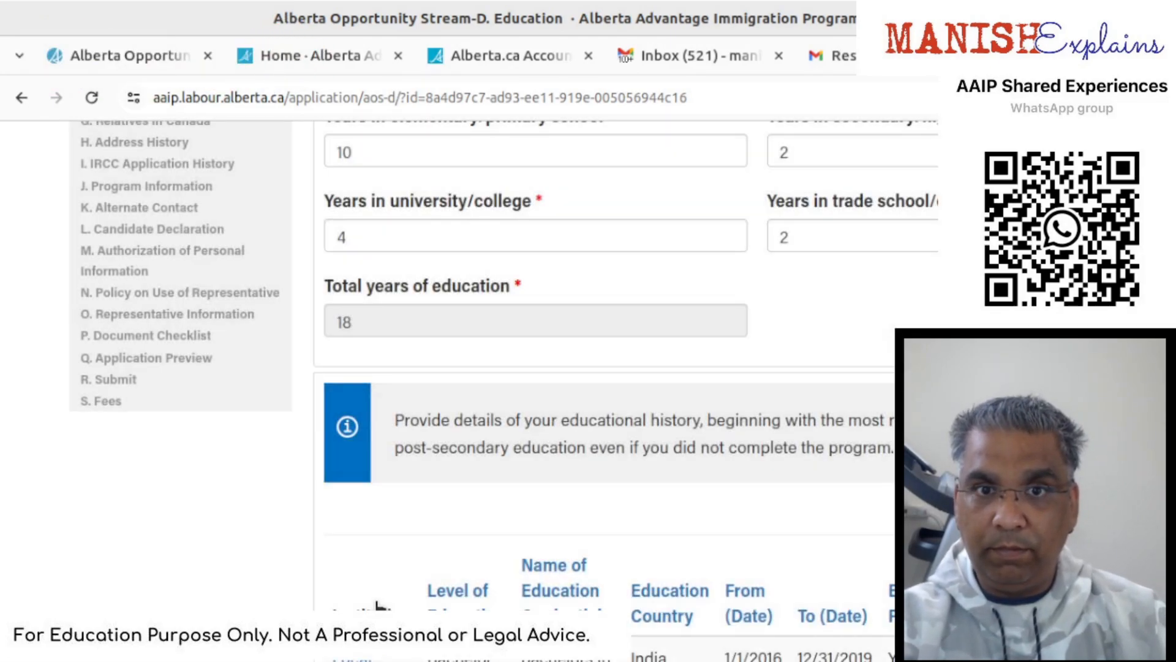
pyautogui.scroll(-1, 406, 586)
pyautogui.scroll(-1, 409, 584)
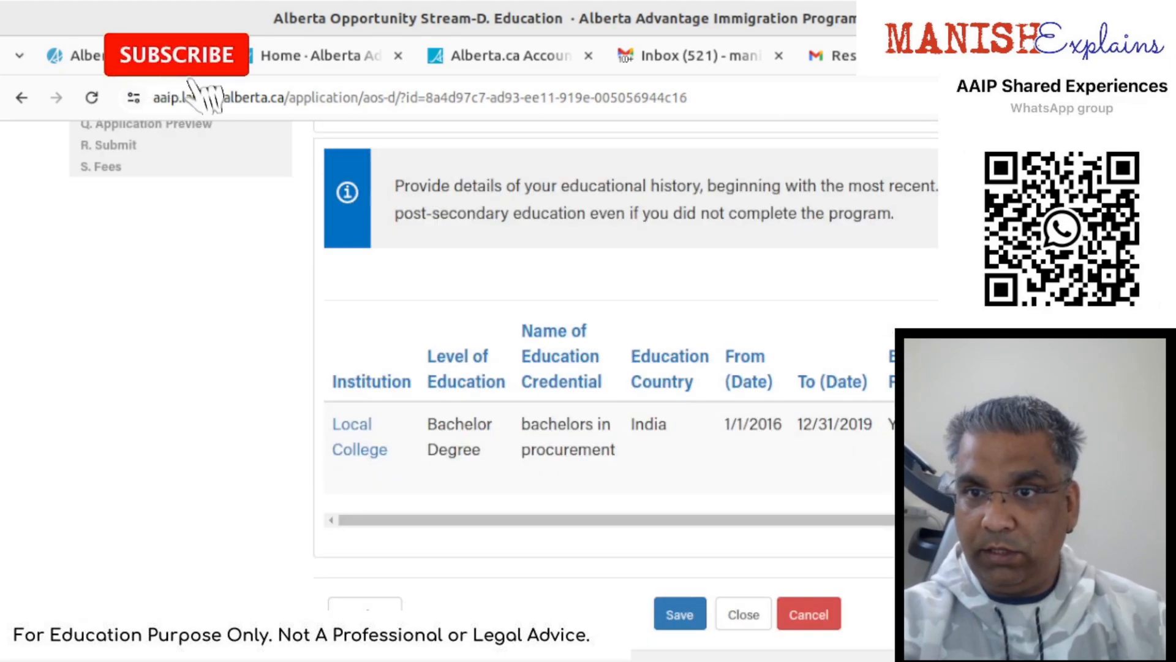
pyautogui.click(670, 613)
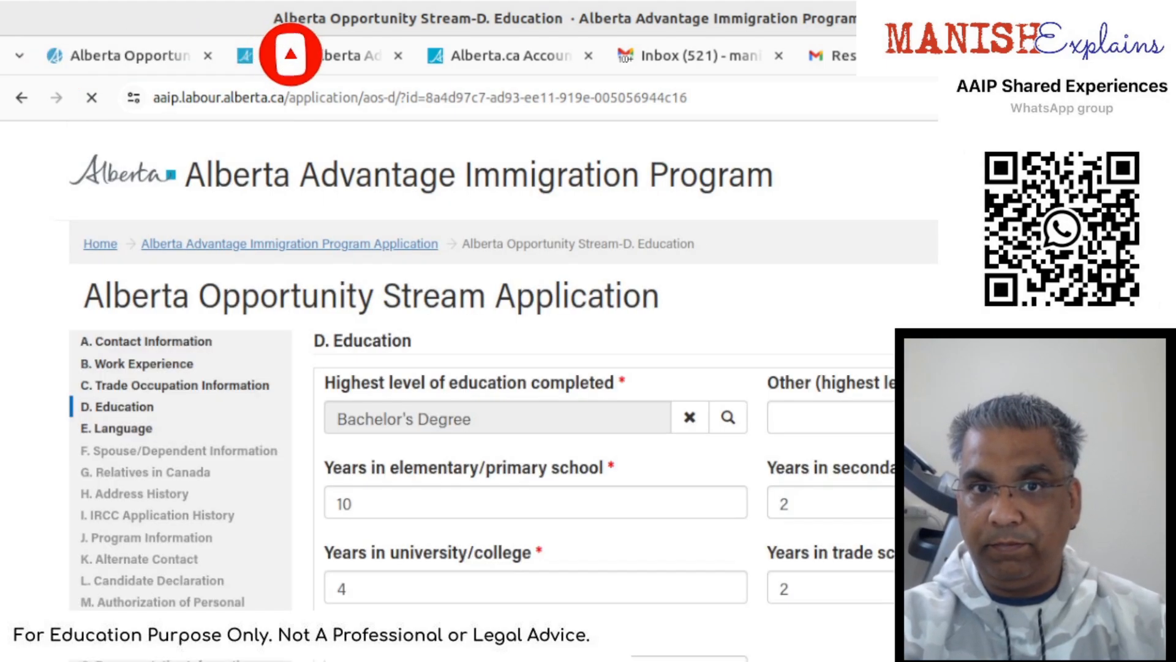
pyautogui.scroll(-2, 502, 392)
pyautogui.scroll(-6, 502, 392)
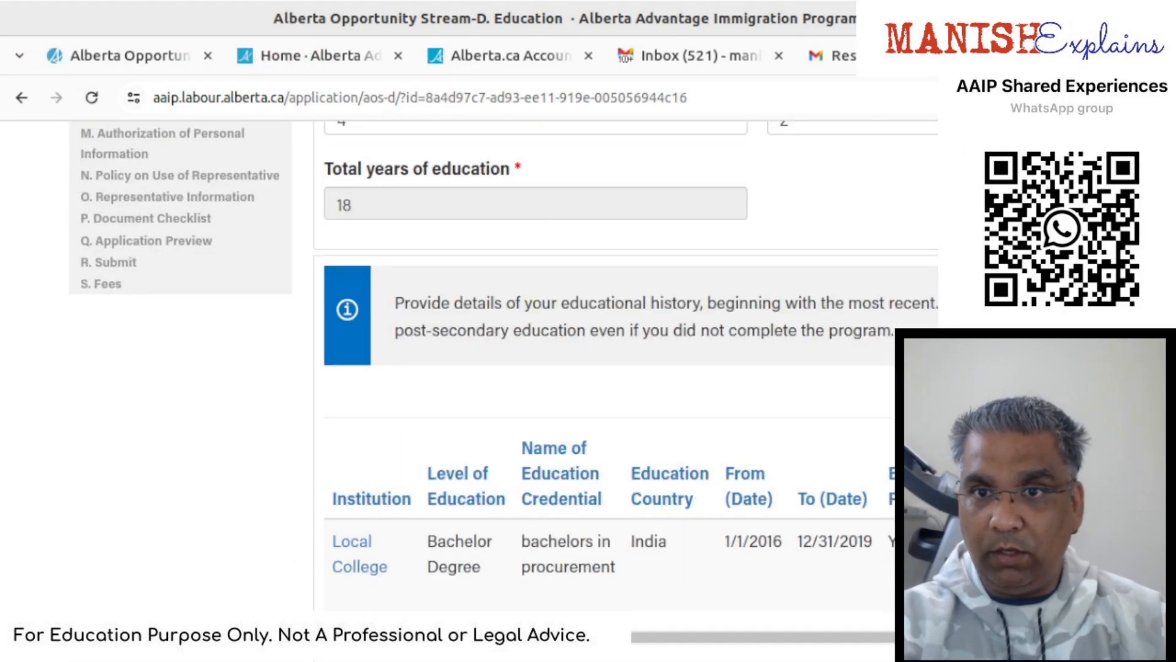
pyautogui.click(1137, 497)
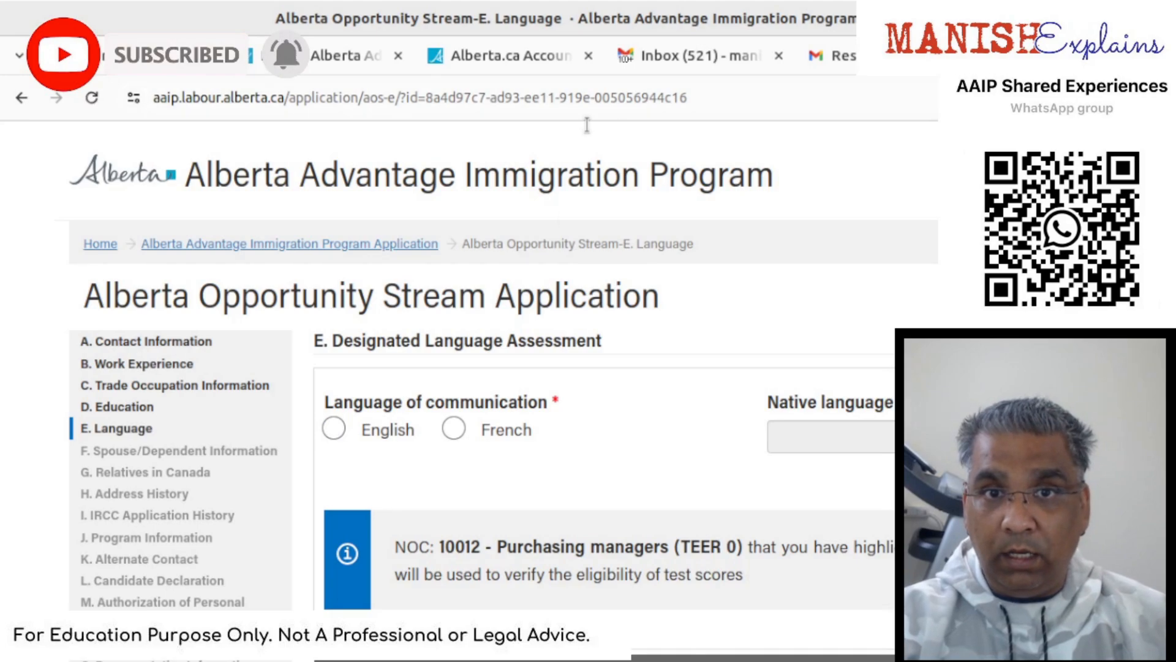
# - Choose English for communication and pick Marathi from the native language lookup
pyautogui.click(334, 430)
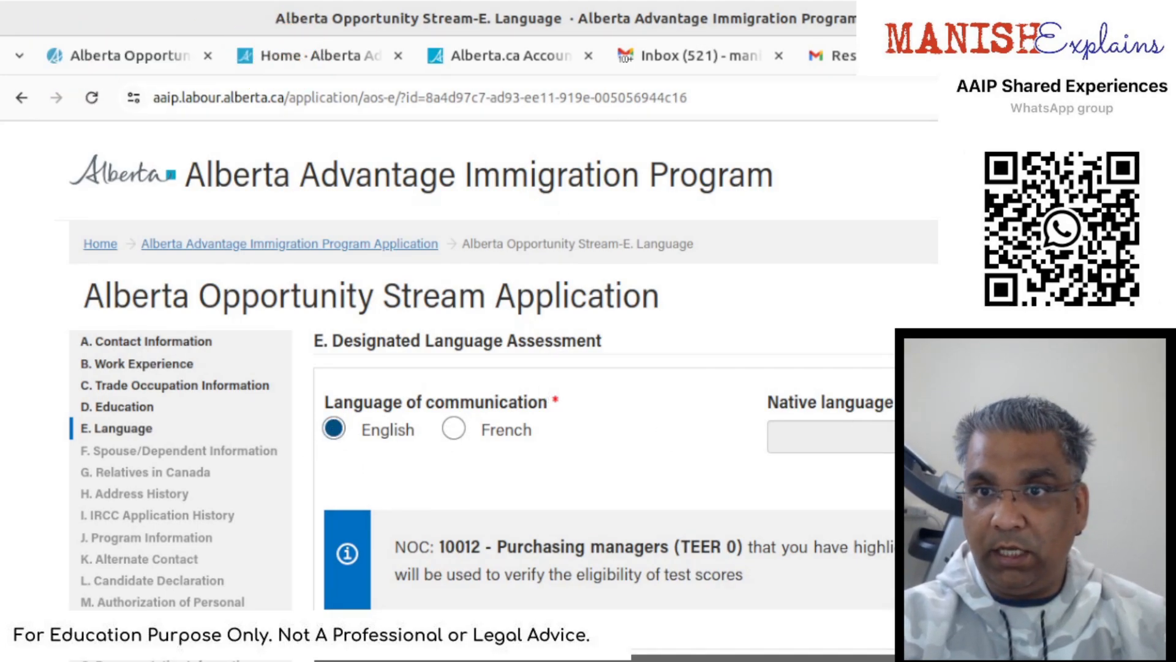
pyautogui.click(828, 429)
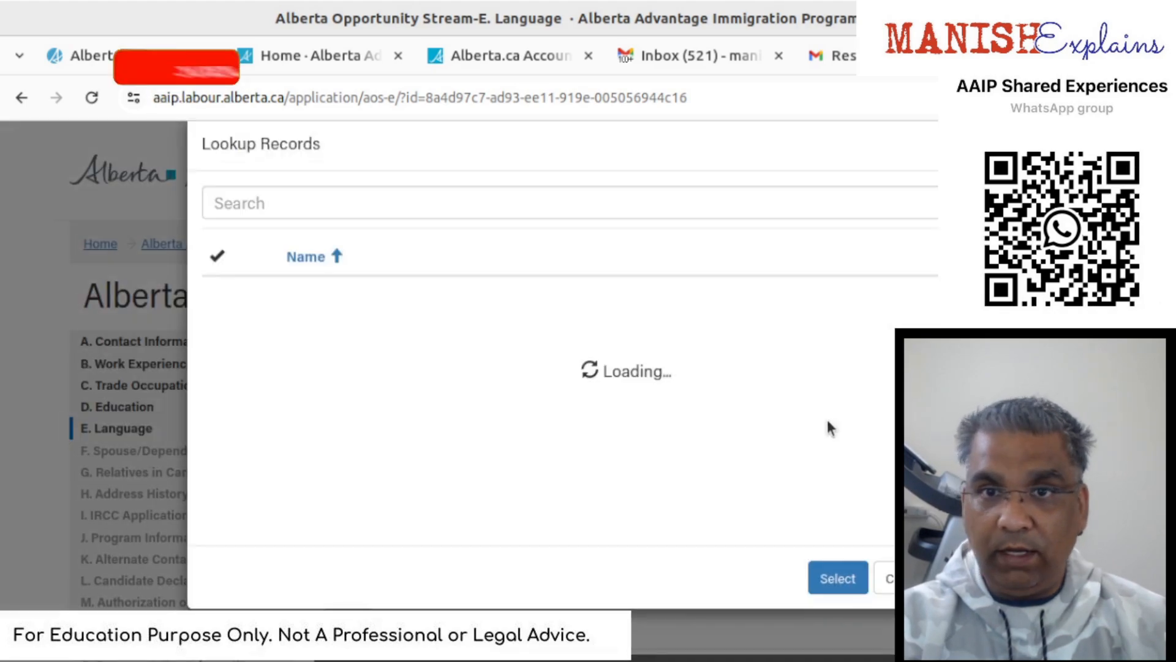
pyautogui.click(395, 245)
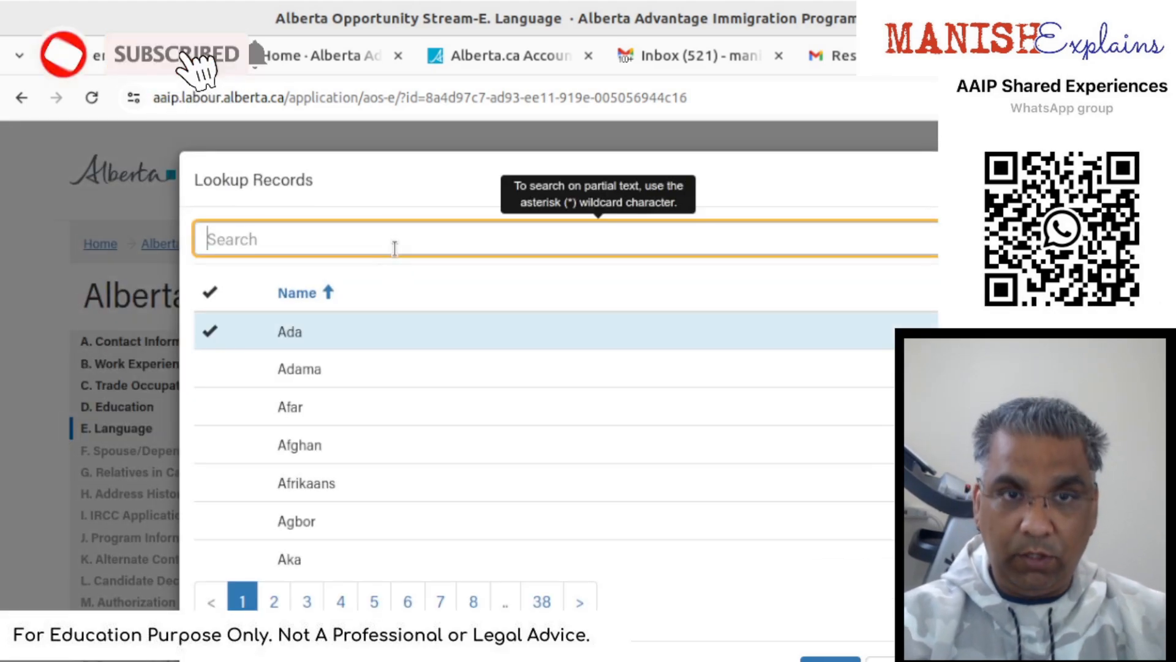
pyautogui.write('marathi')
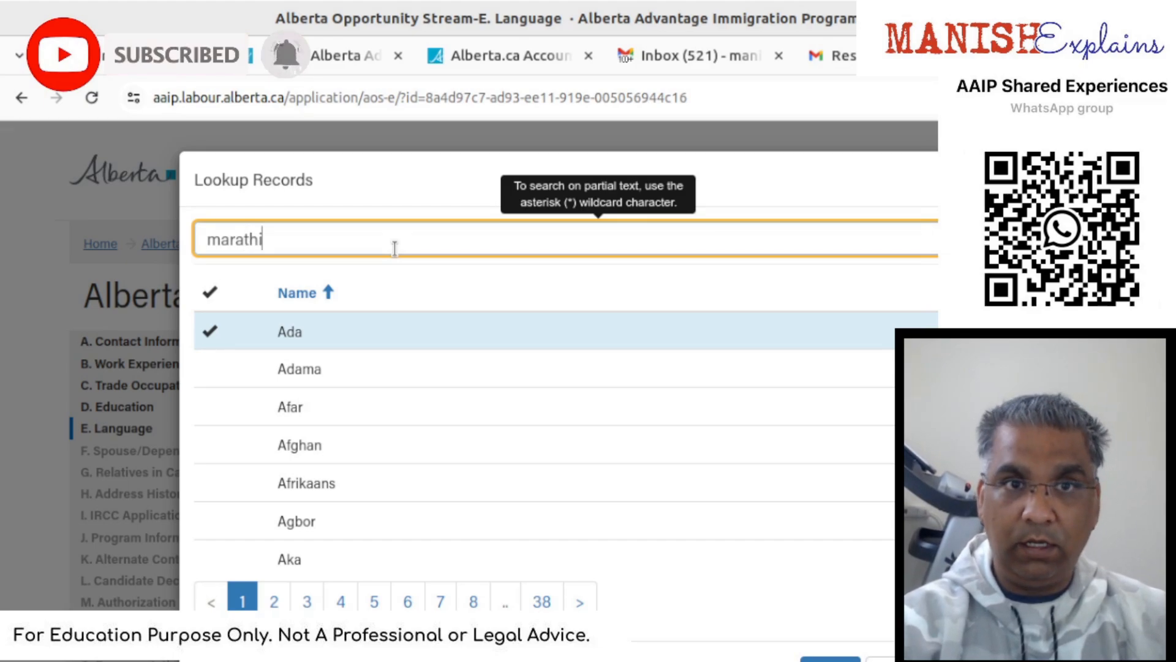
pyautogui.press('Return')
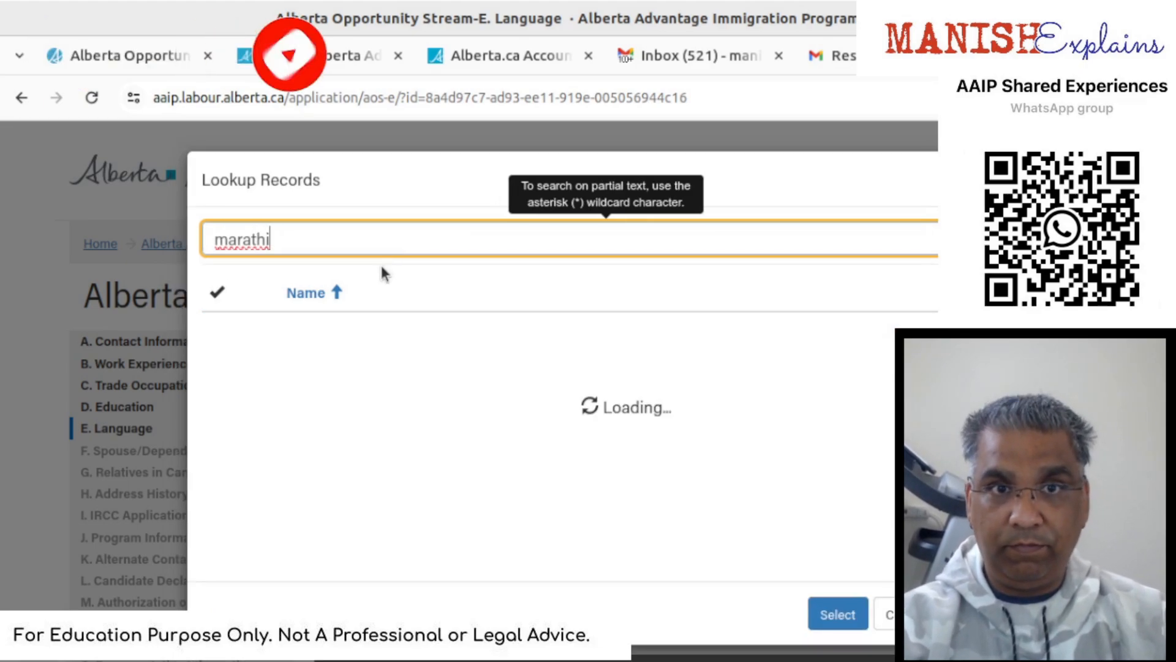
pyautogui.click(338, 334)
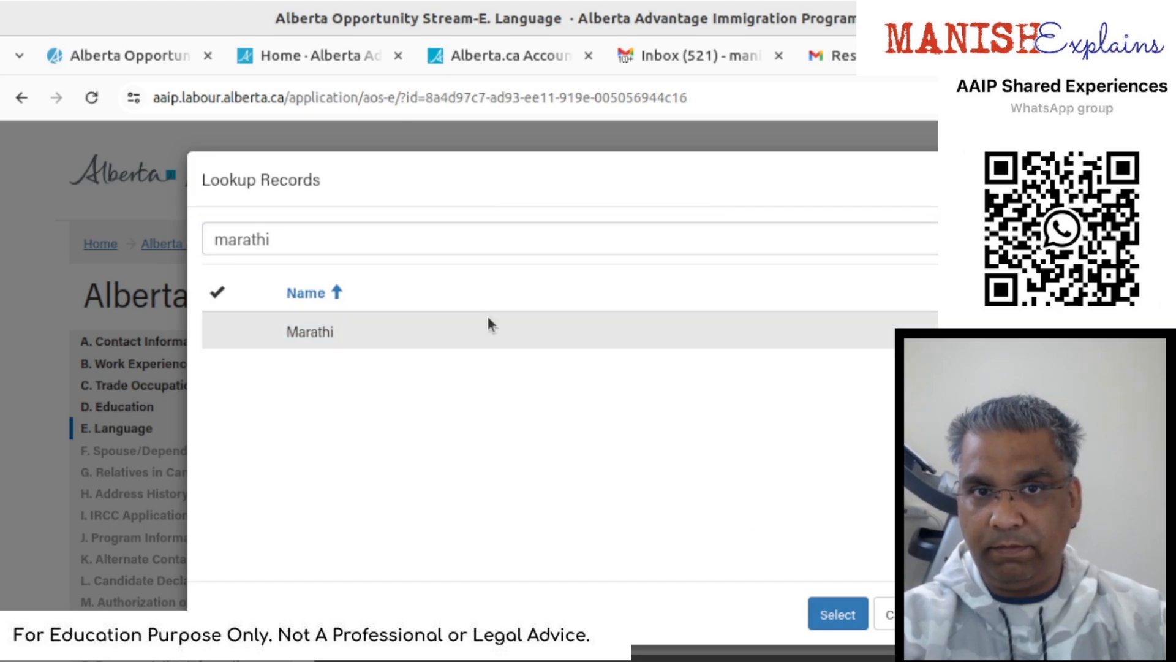
pyautogui.click(490, 334)
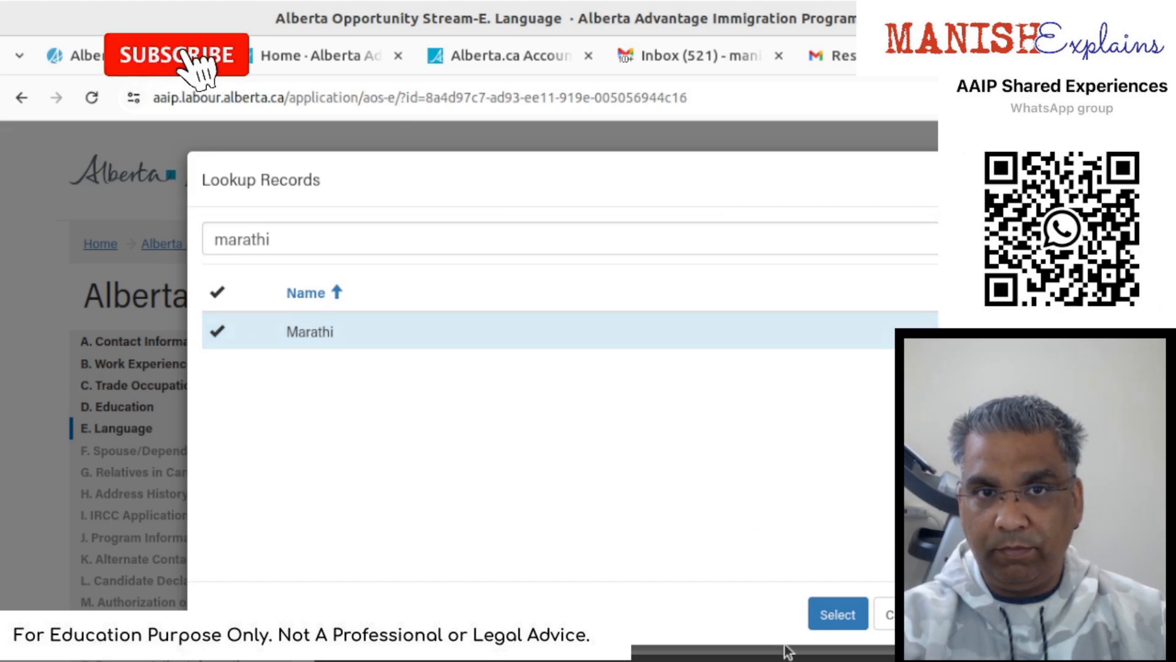
pyautogui.click(837, 615)
pyautogui.scroll(-2, 819, 625)
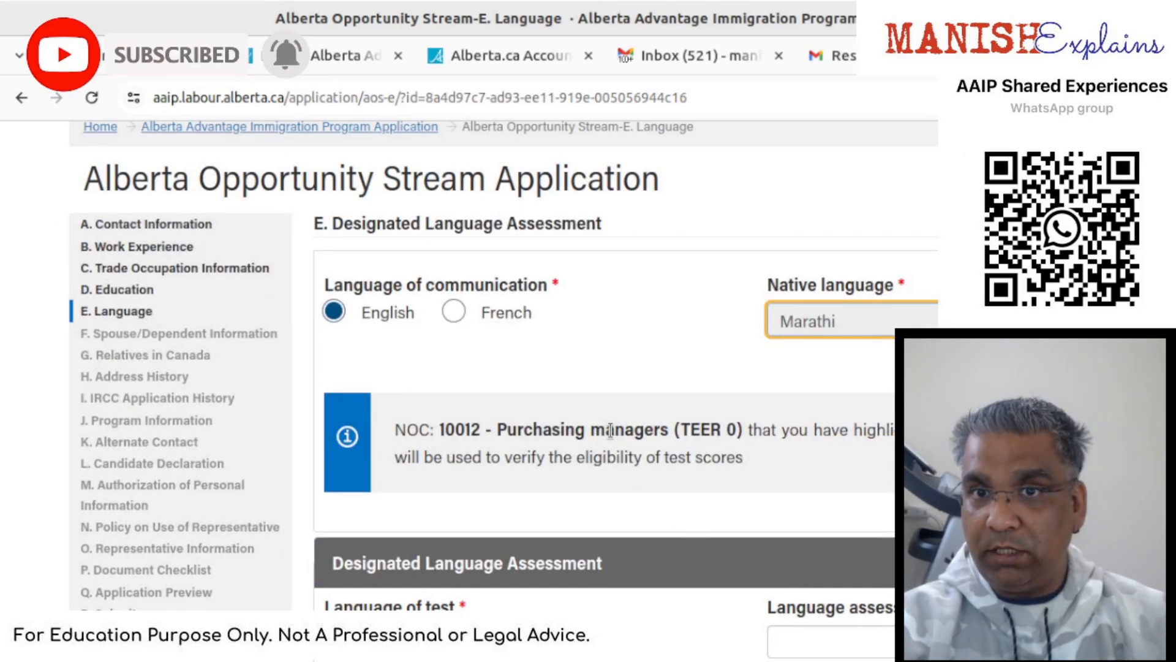
# - Select English as the language of the test
pyautogui.tripleClick(731, 457)
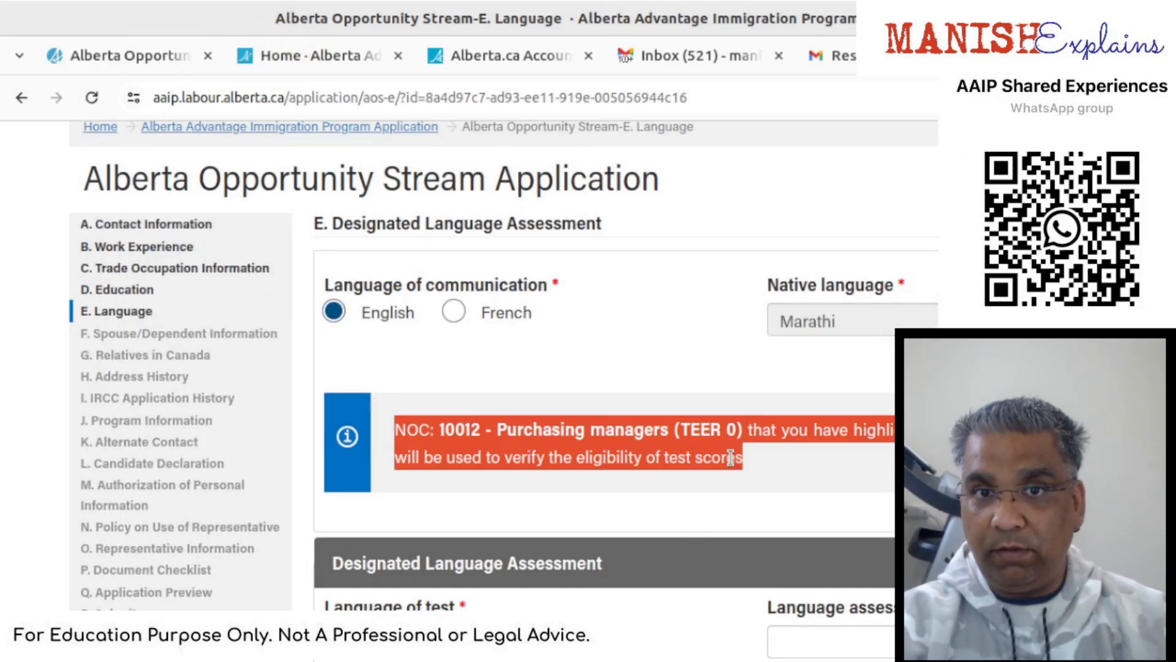
pyautogui.click(749, 465)
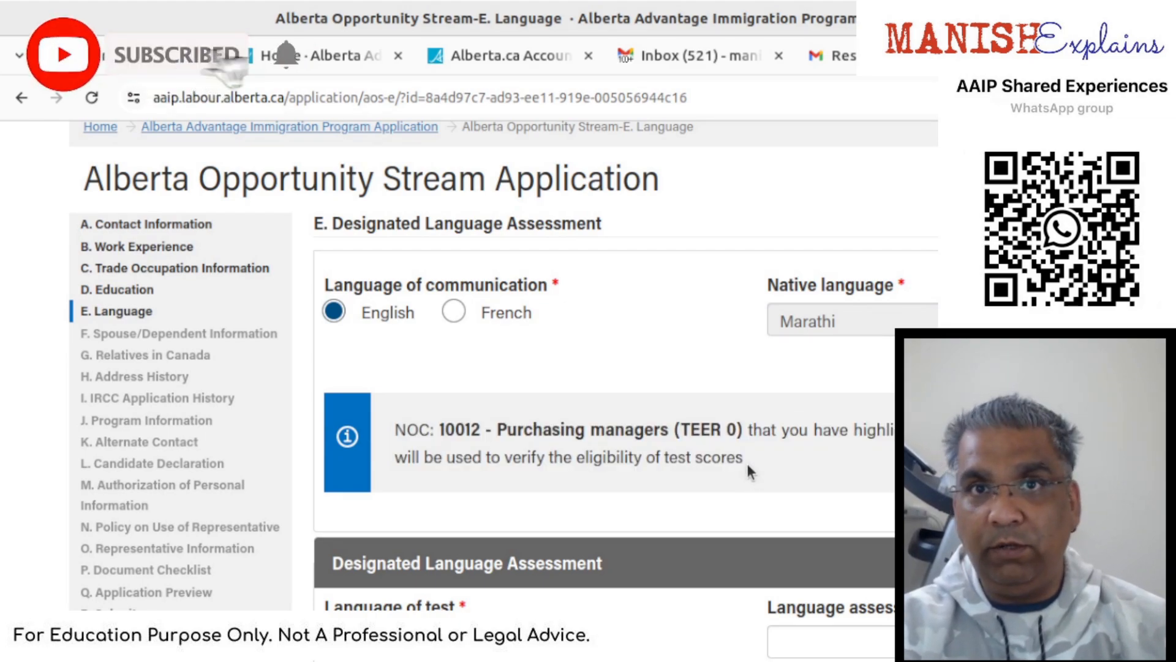
pyautogui.scroll(-3, 747, 463)
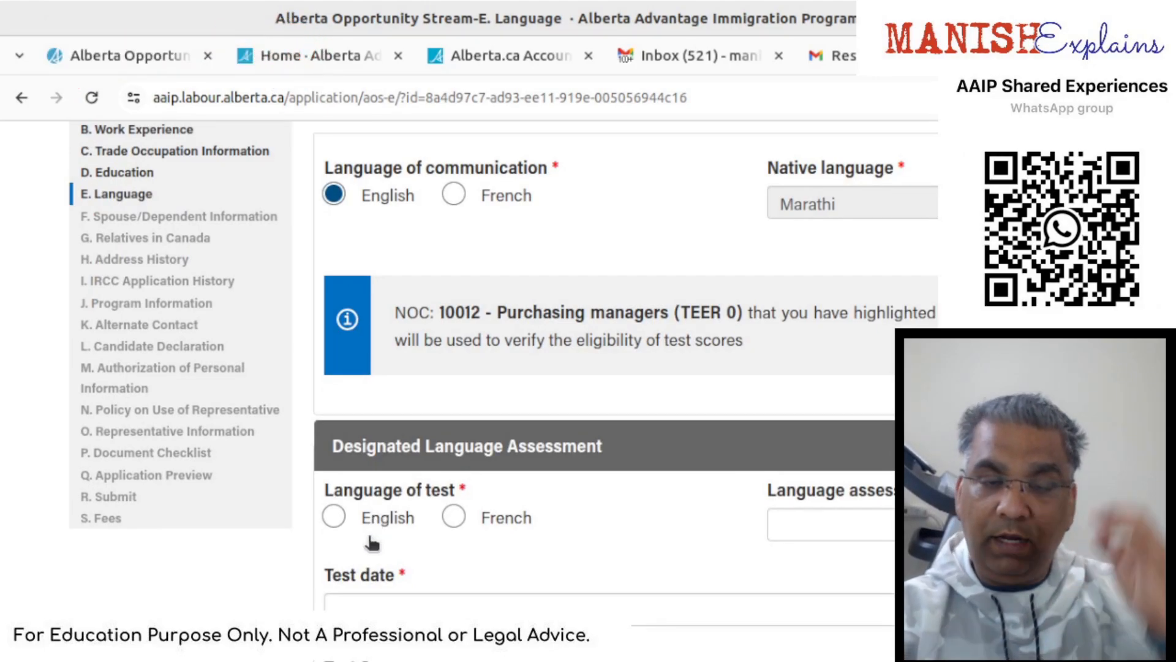
pyautogui.click(341, 518)
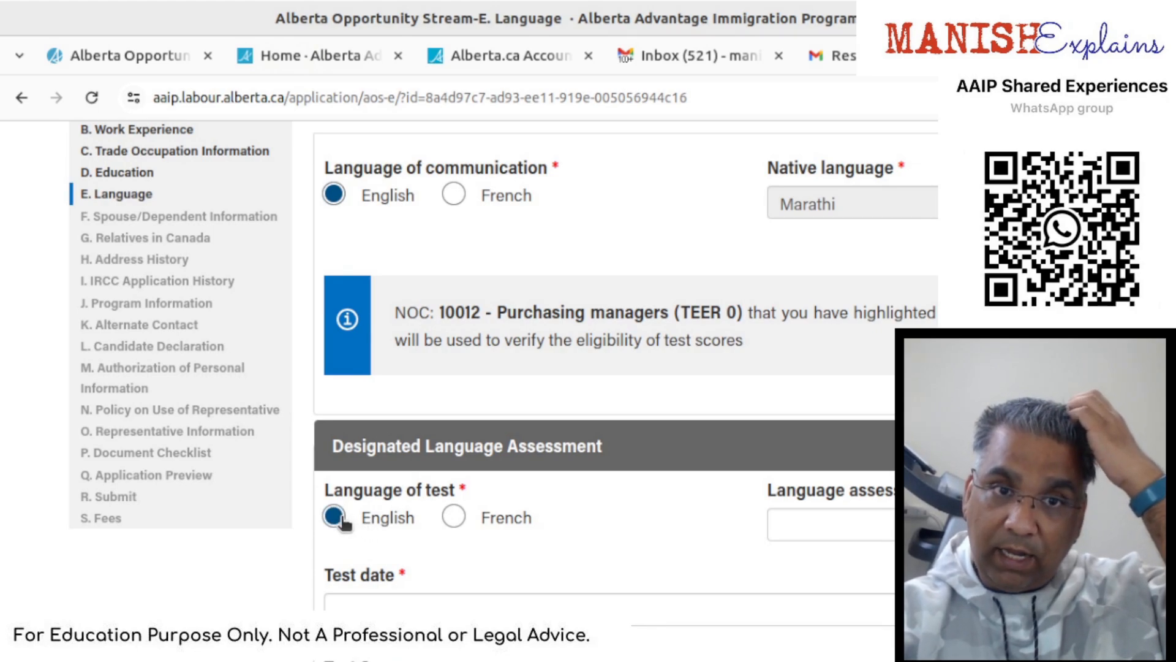
pyautogui.scroll(-3, 604, 515)
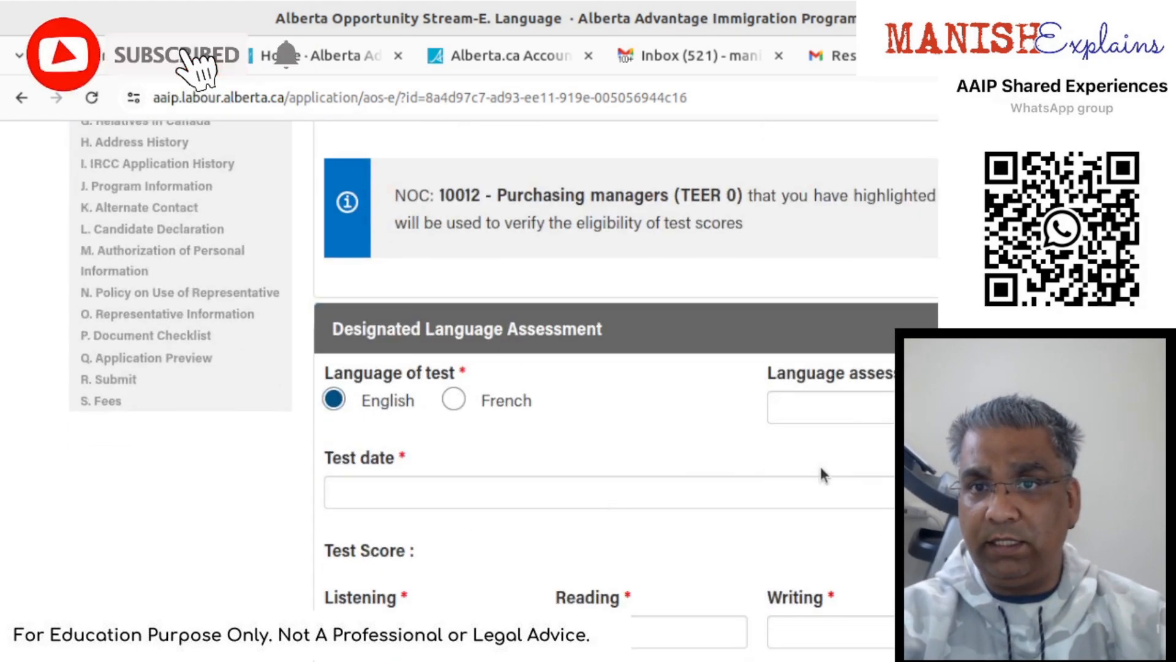
# - Choose CELPIP General, test date 11/30/2023, and enter scores of 8
pyautogui.click(851, 415)
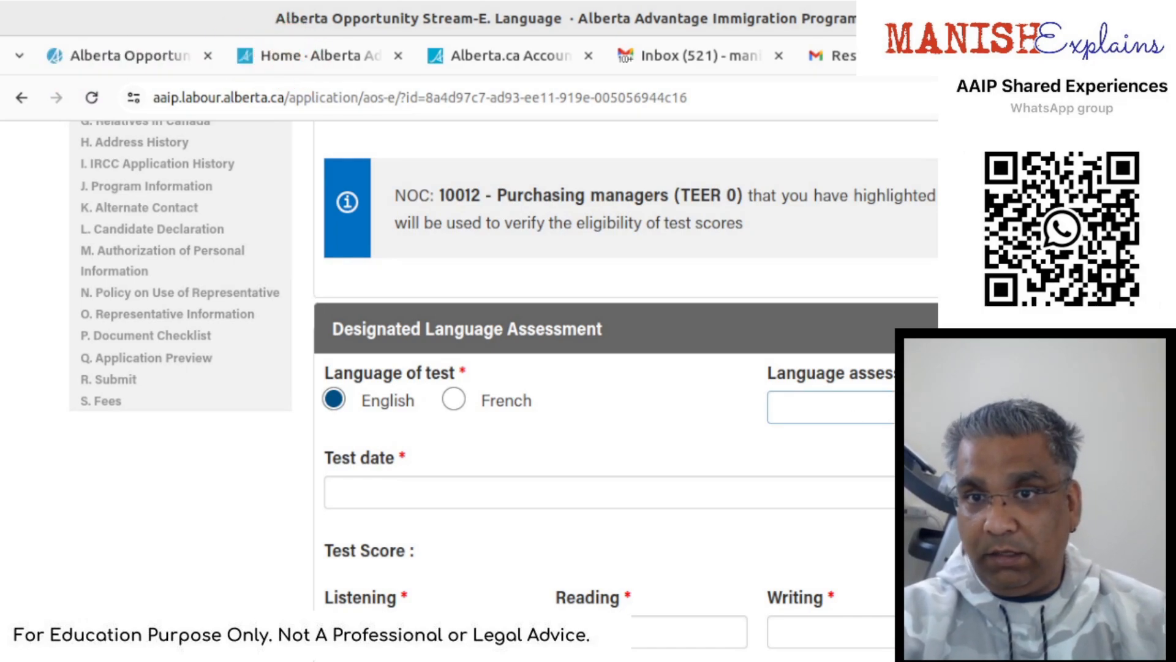
pyautogui.click(861, 491)
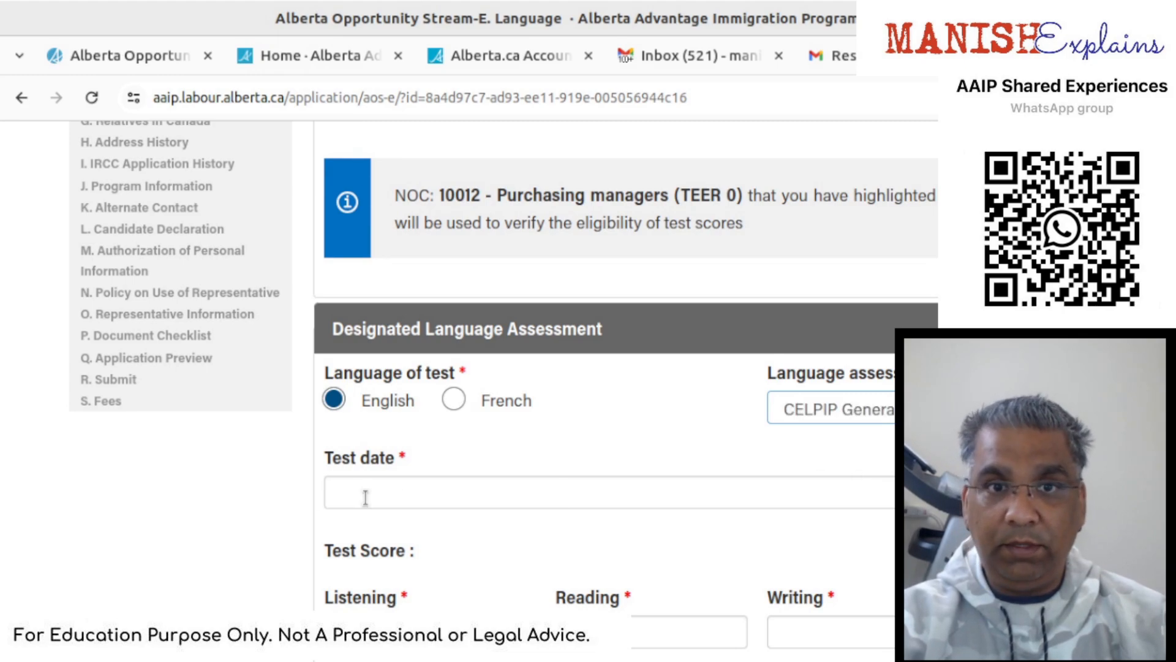
pyautogui.click(1147, 493)
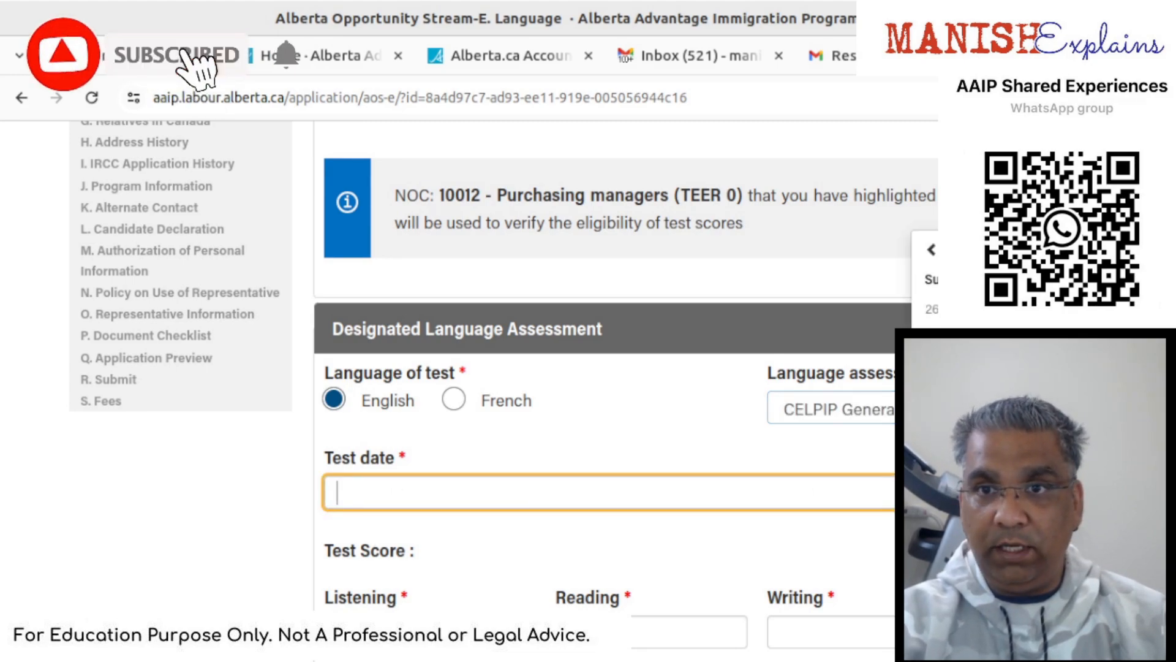
pyautogui.click(1066, 309)
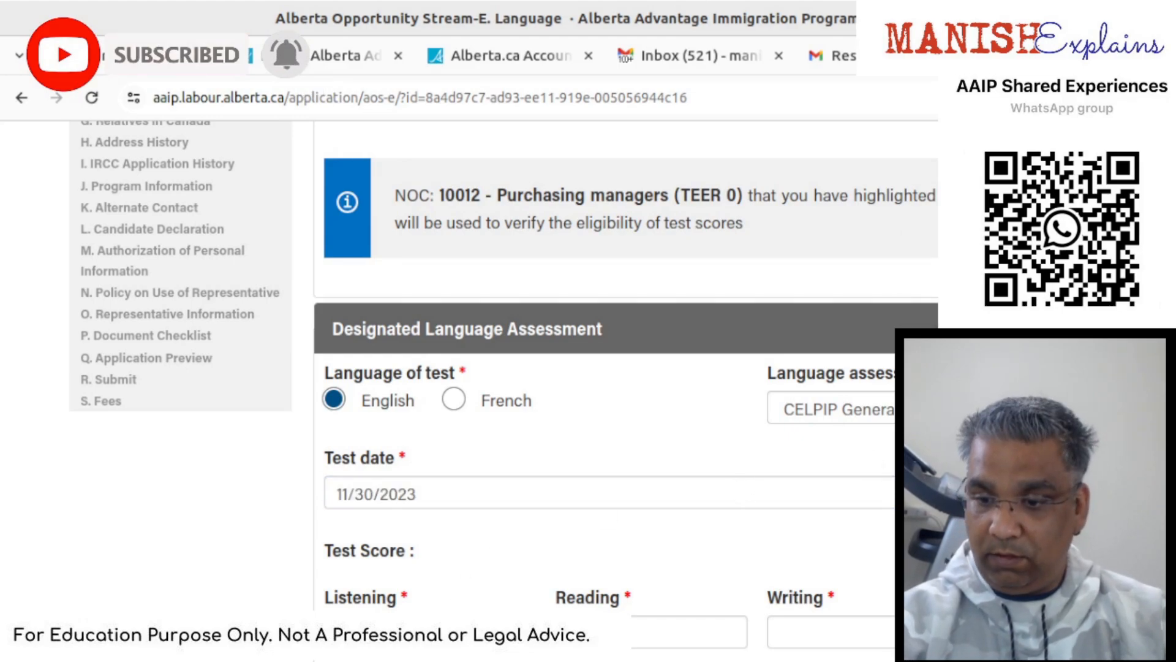
pyautogui.press('Tab')
pyautogui.press('Tab')
pyautogui.write('8')
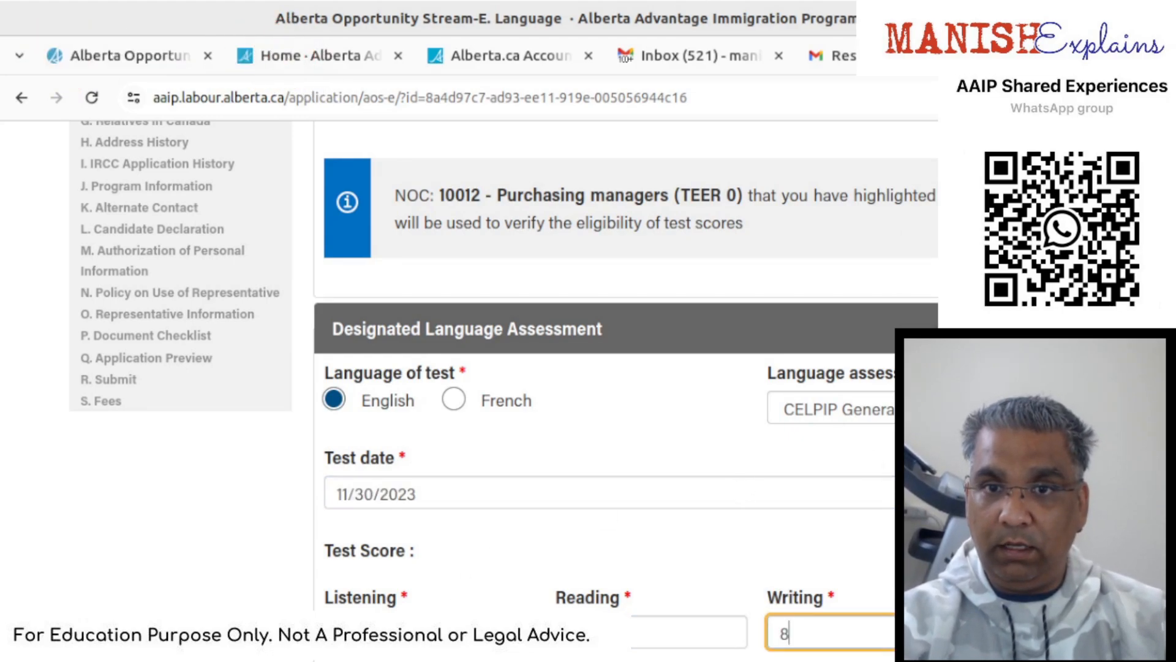
pyautogui.press('Tab')
pyautogui.scroll(-4, 613, 368)
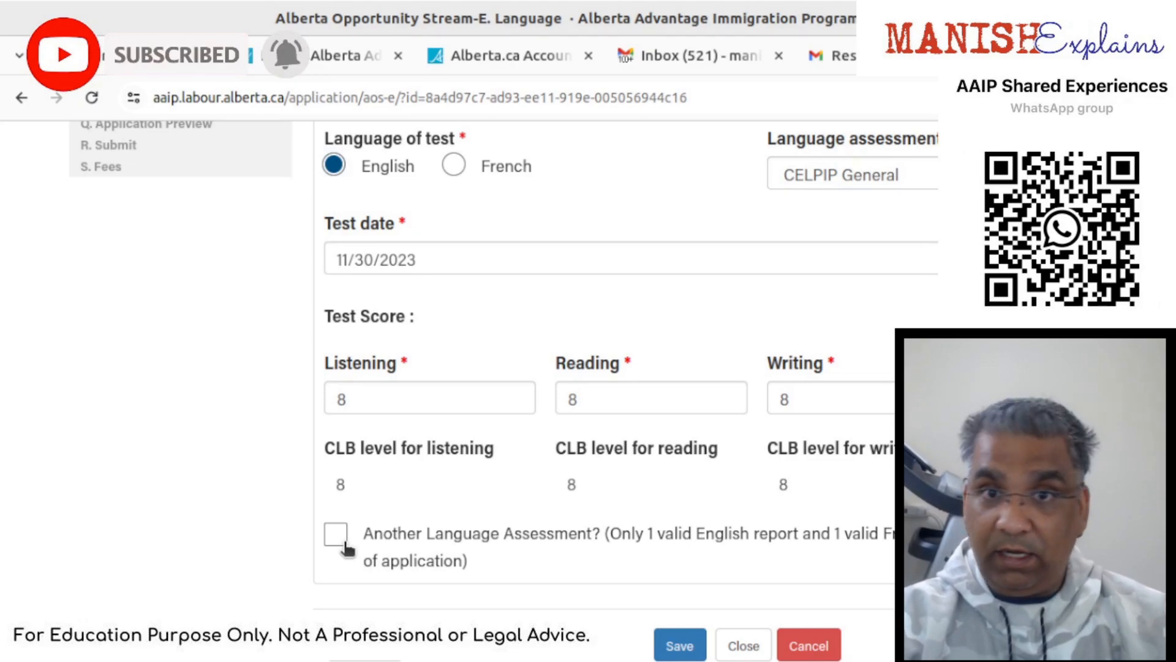
# - Save the language test section
pyautogui.click(689, 643)
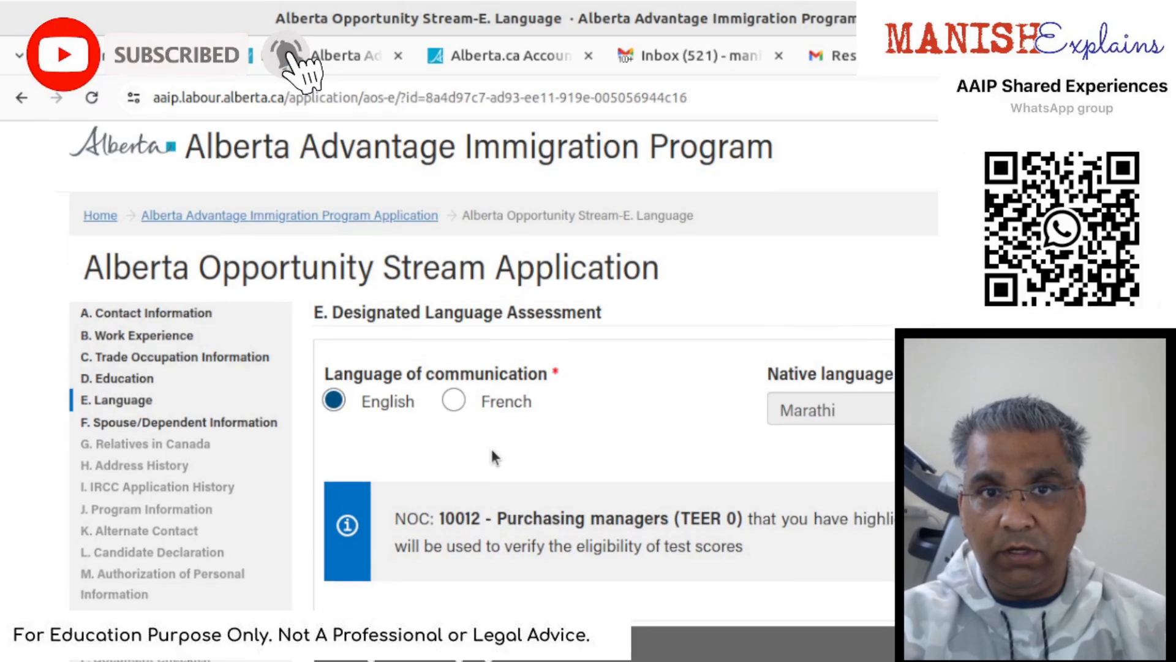
pyautogui.scroll(-9, 495, 457)
pyautogui.scroll(-1, 493, 456)
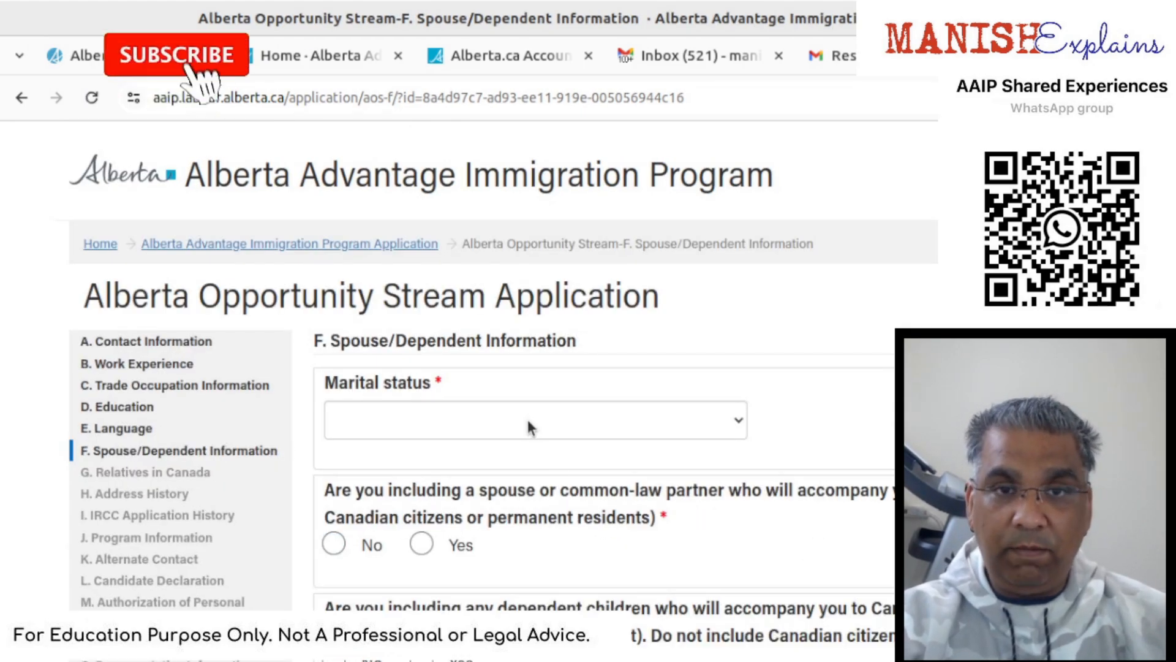
# - Set marital status to Married with the spouse accompanying the applicant
pyautogui.click(529, 423)
pyautogui.click(485, 547)
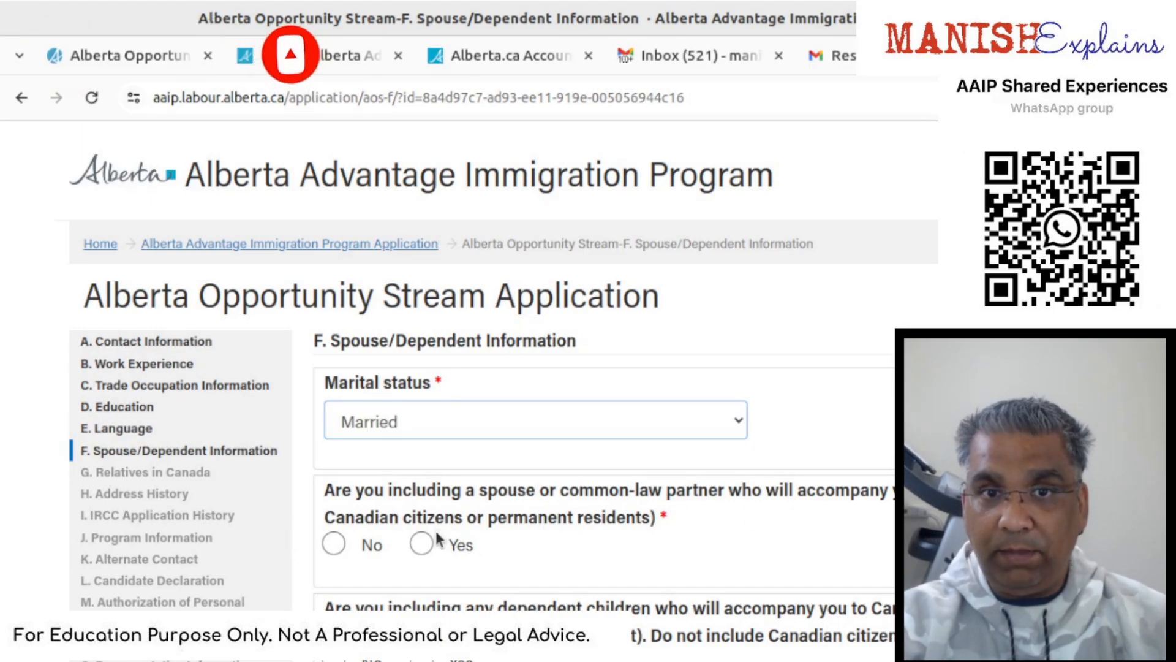
pyautogui.click(423, 545)
pyautogui.scroll(-2, 422, 545)
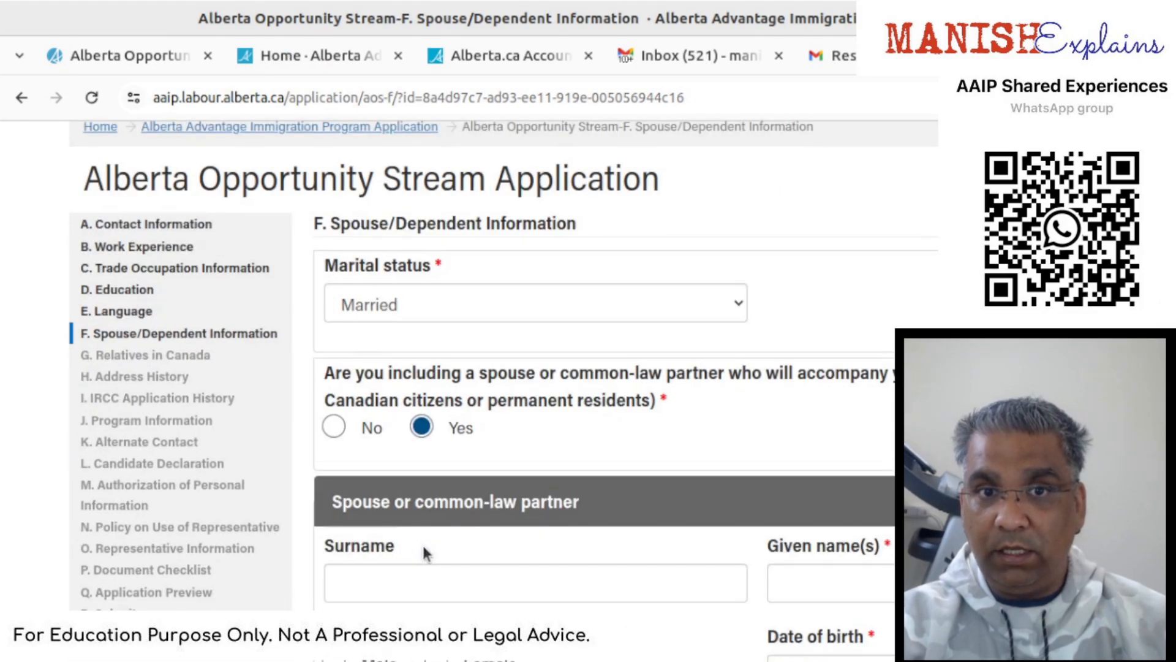
pyautogui.scroll(-3, 424, 548)
# - Enter the spouse's surname, sex Female, and date of birth 1/1/1970
pyautogui.click(441, 353)
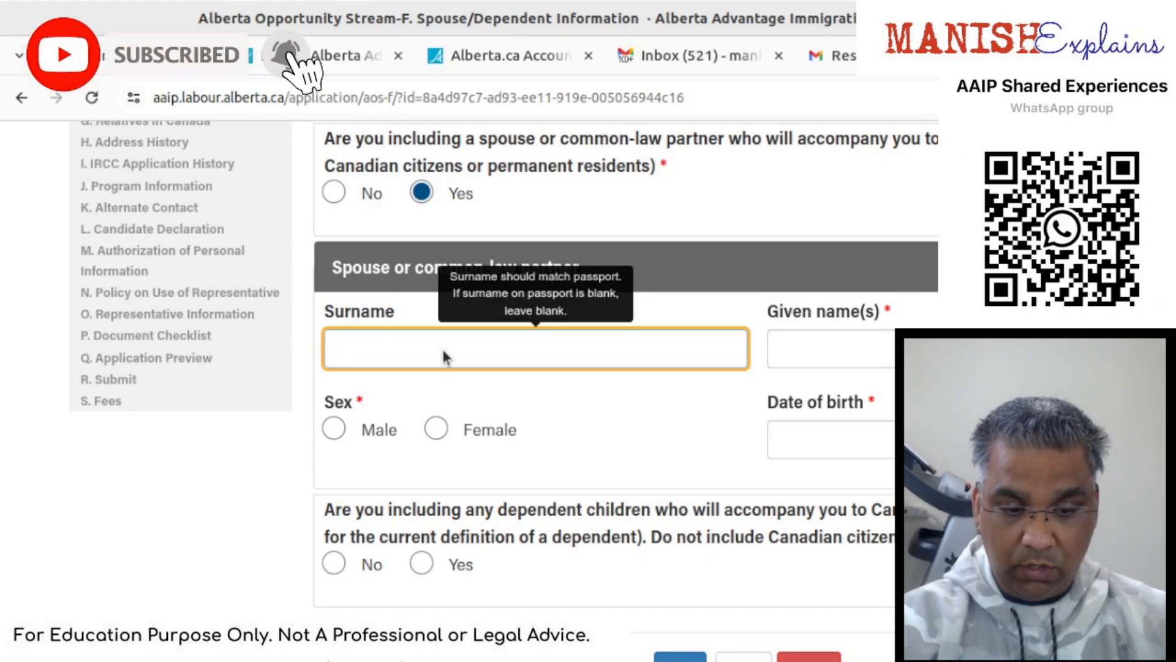
pyautogui.write('Web')
pyautogui.press('Tab')
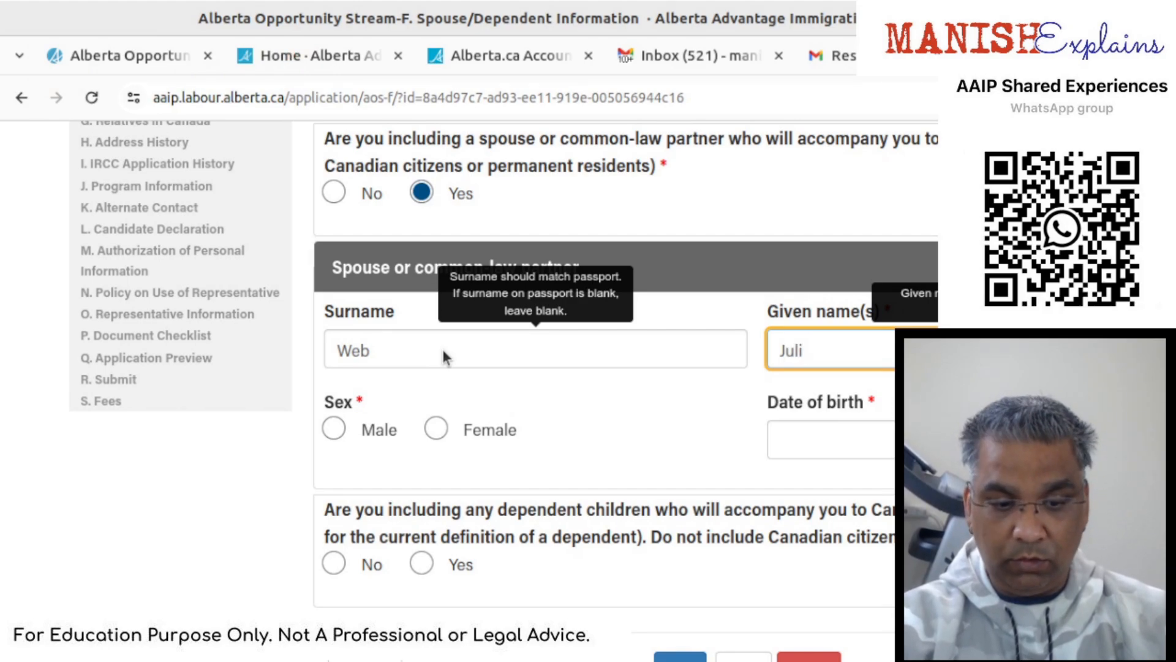
pyautogui.click(436, 429)
pyautogui.click(888, 447)
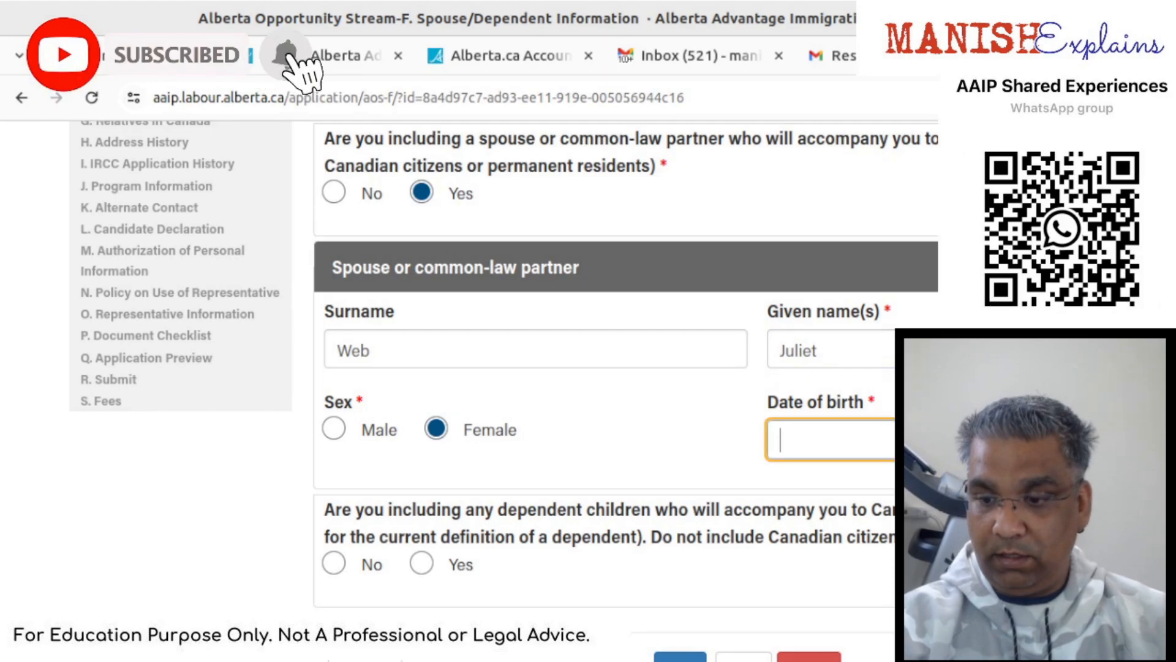
pyautogui.write('01/01/1970')
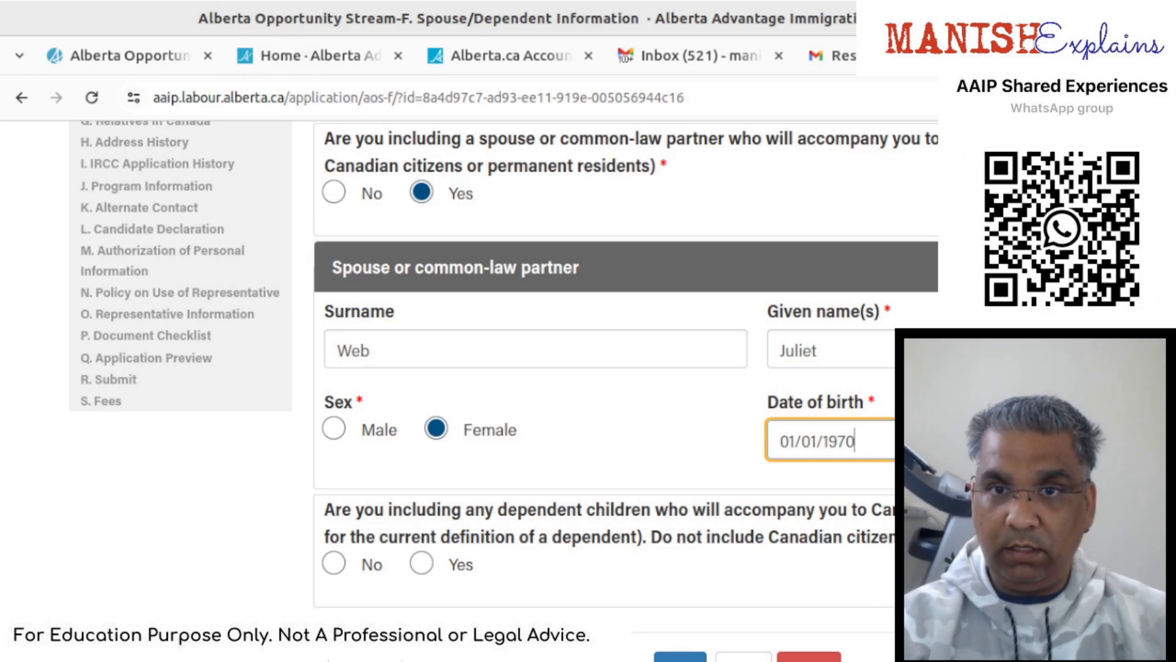
pyautogui.click(716, 539)
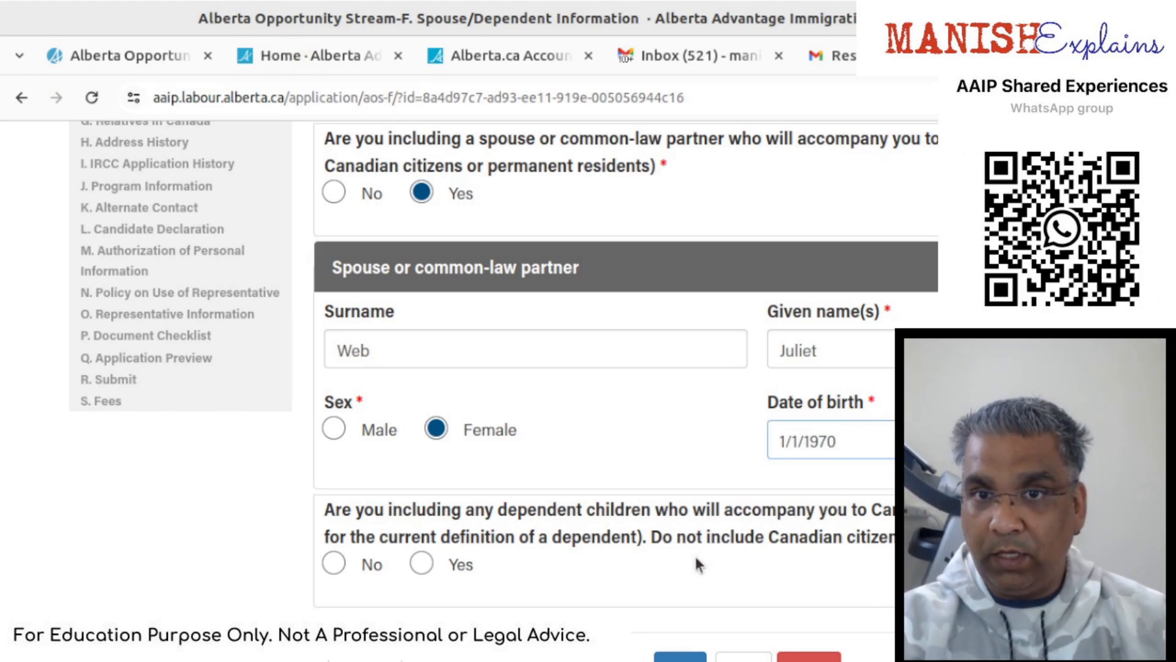
# - Answer Yes to accompanying dependent children and start a new dependent entry
pyautogui.click(423, 565)
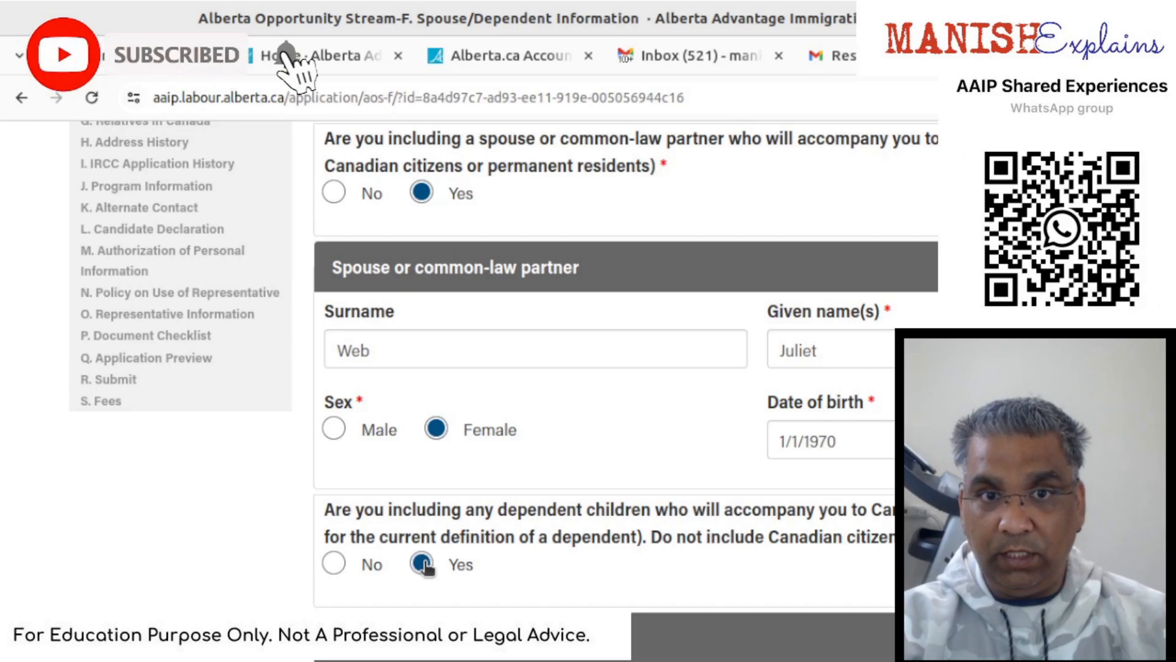
pyautogui.scroll(-3, 427, 569)
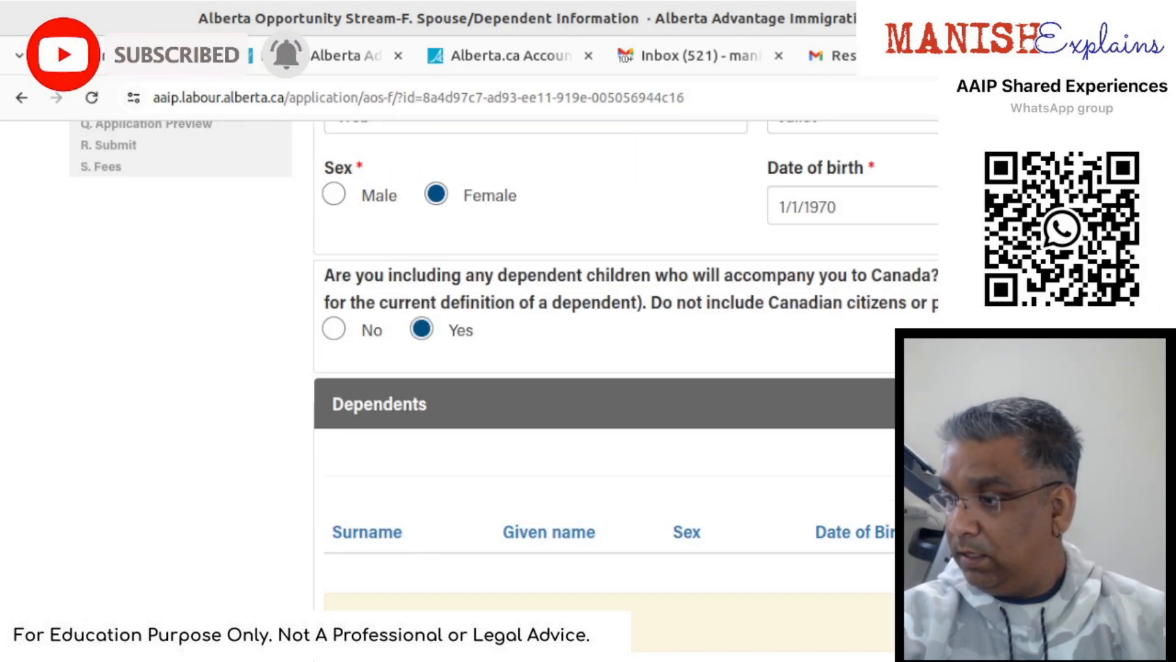
pyautogui.click(1116, 452)
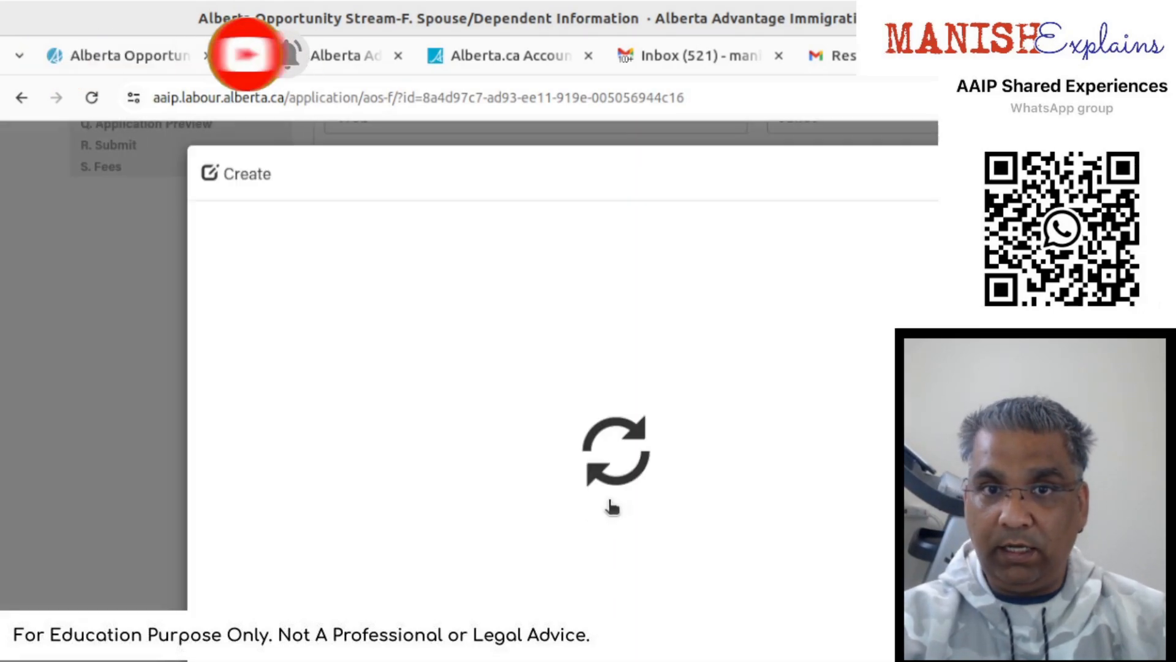
# - Enter the dependent's surname and given name, sex Female, birth date 01/01/2010, and save
pyautogui.click(433, 320)
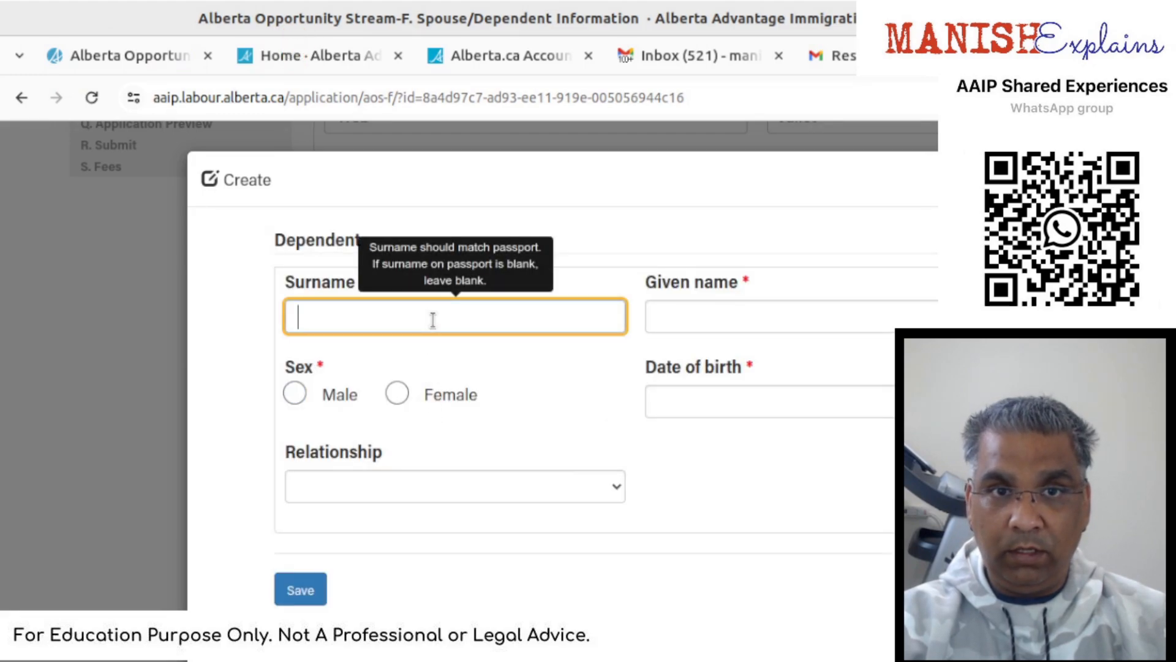
pyautogui.press('Tab')
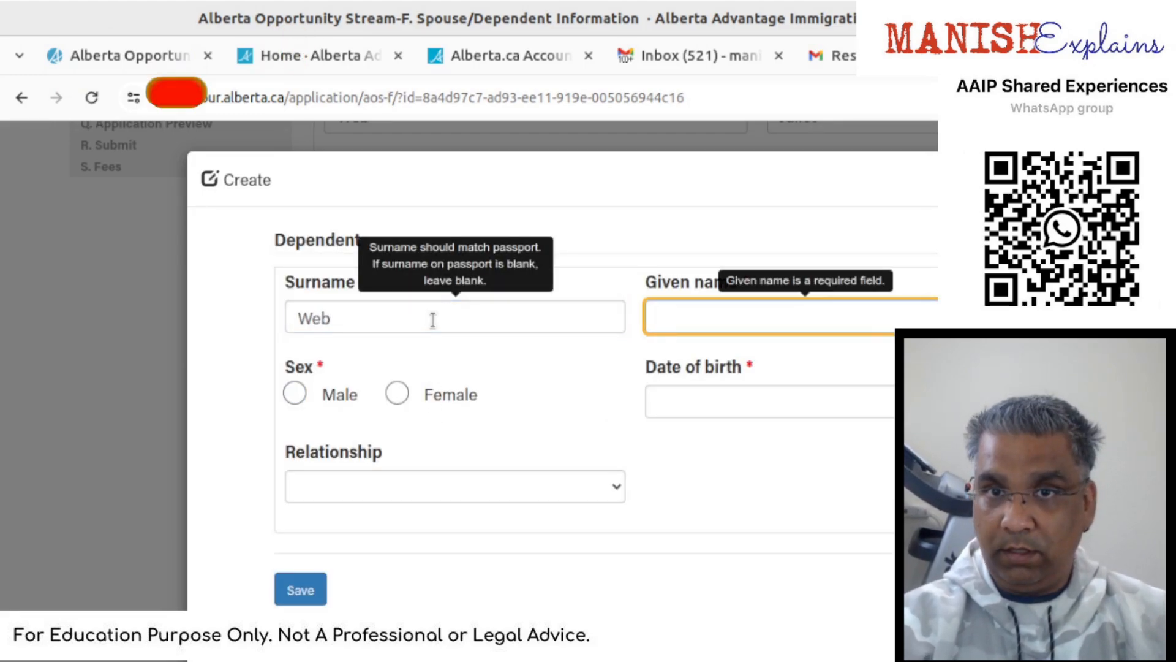
pyautogui.write('Johm')
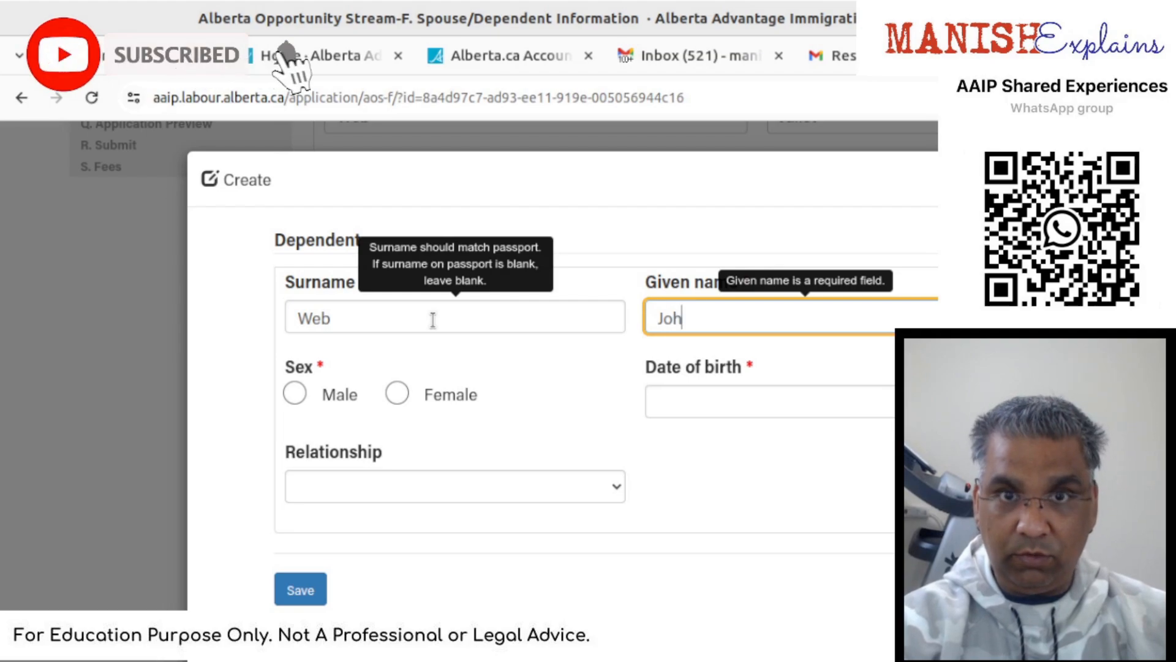
pyautogui.press('BackSpace')
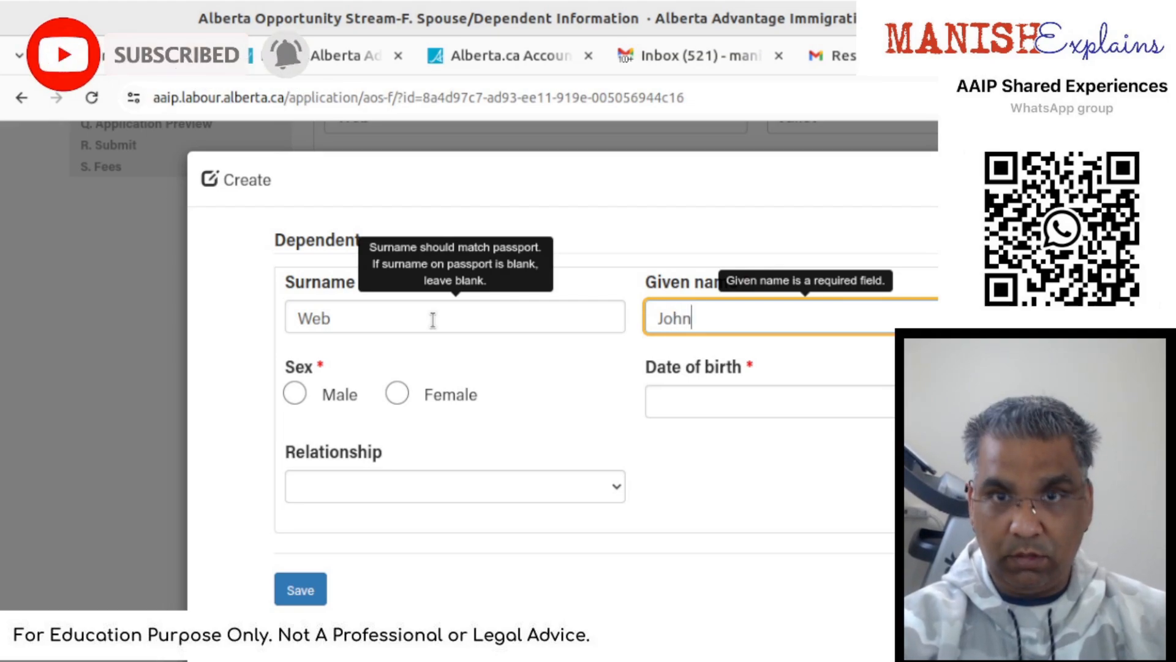
pyautogui.click(319, 404)
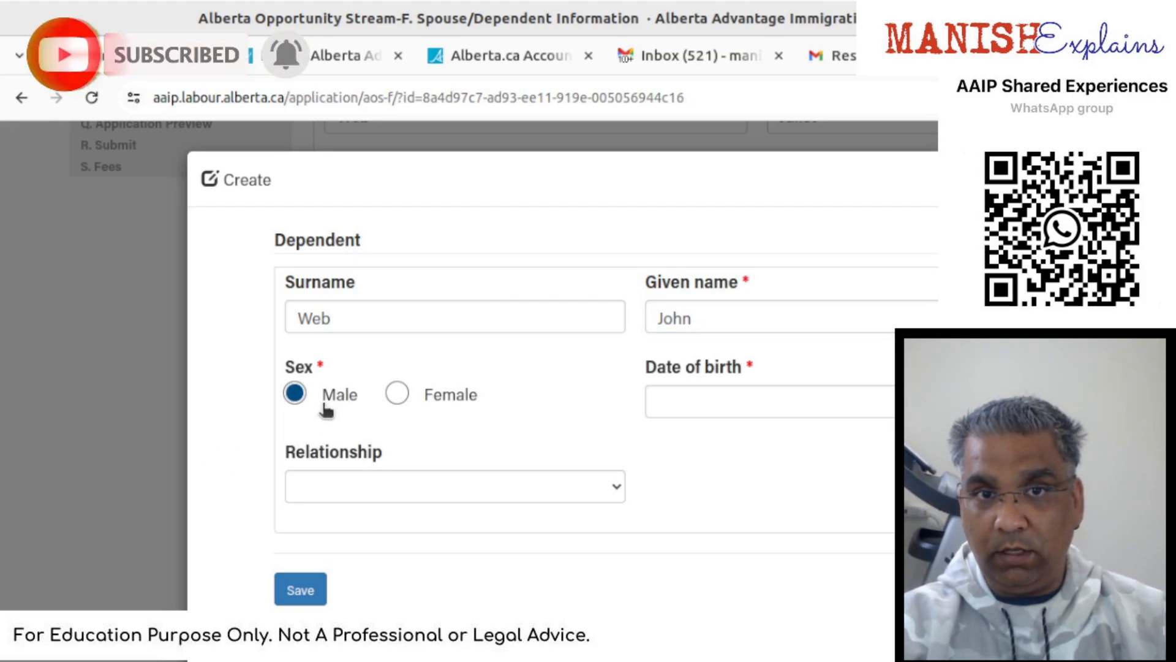
pyautogui.click(395, 396)
pyautogui.click(769, 396)
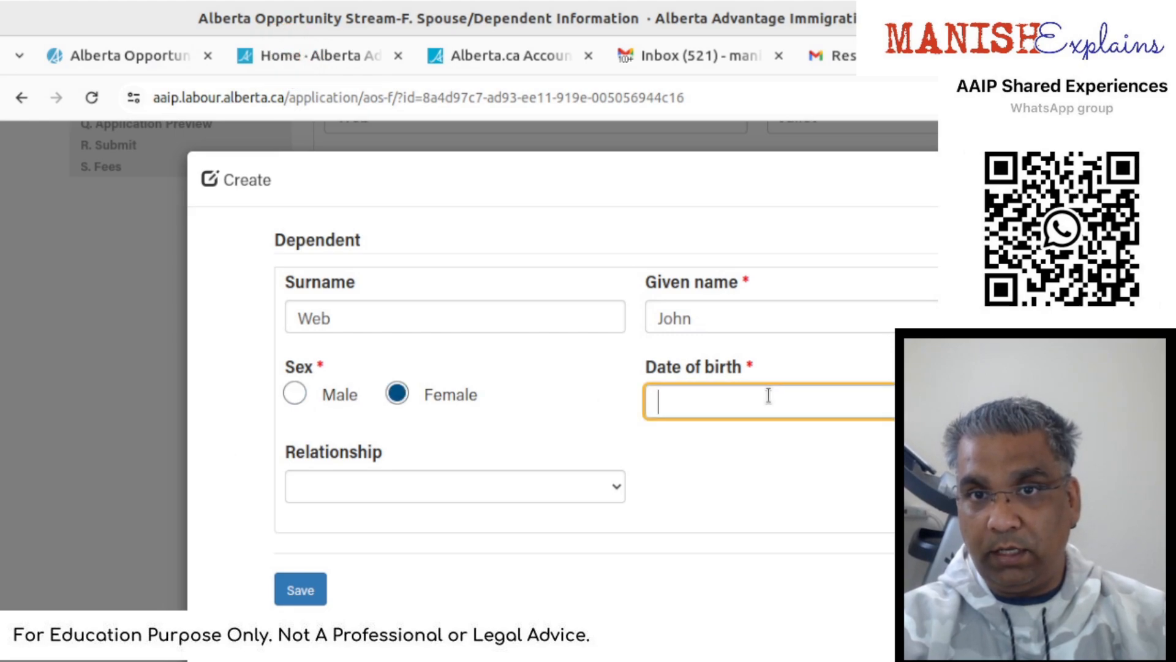
pyautogui.write('01/01')
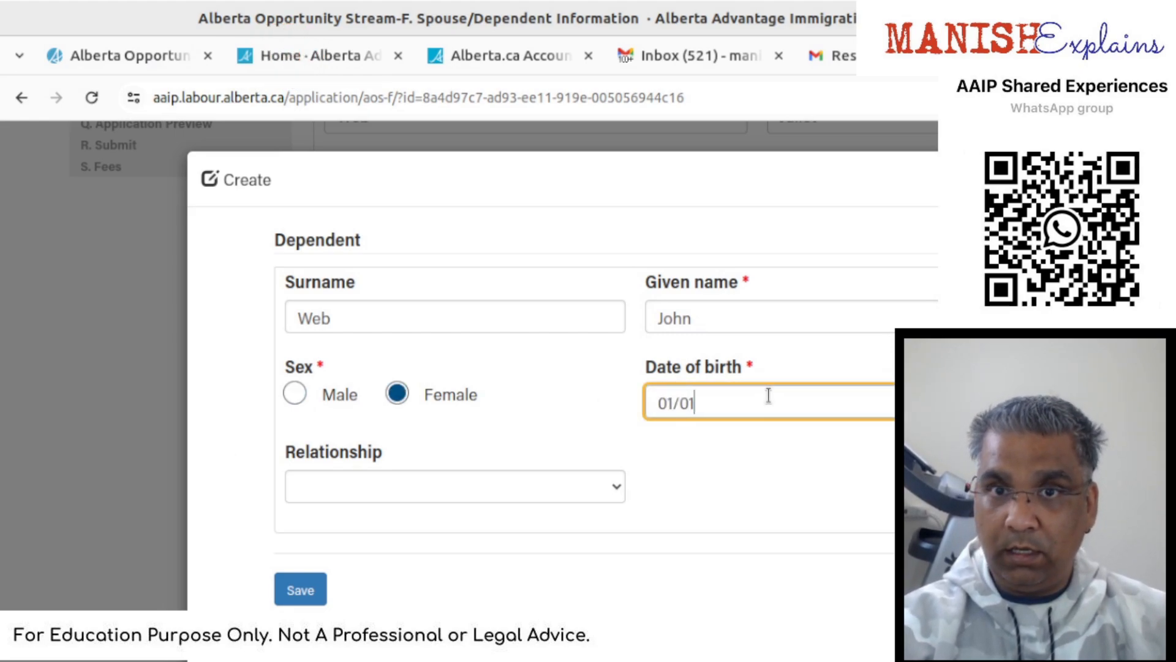
pyautogui.write('/2010')
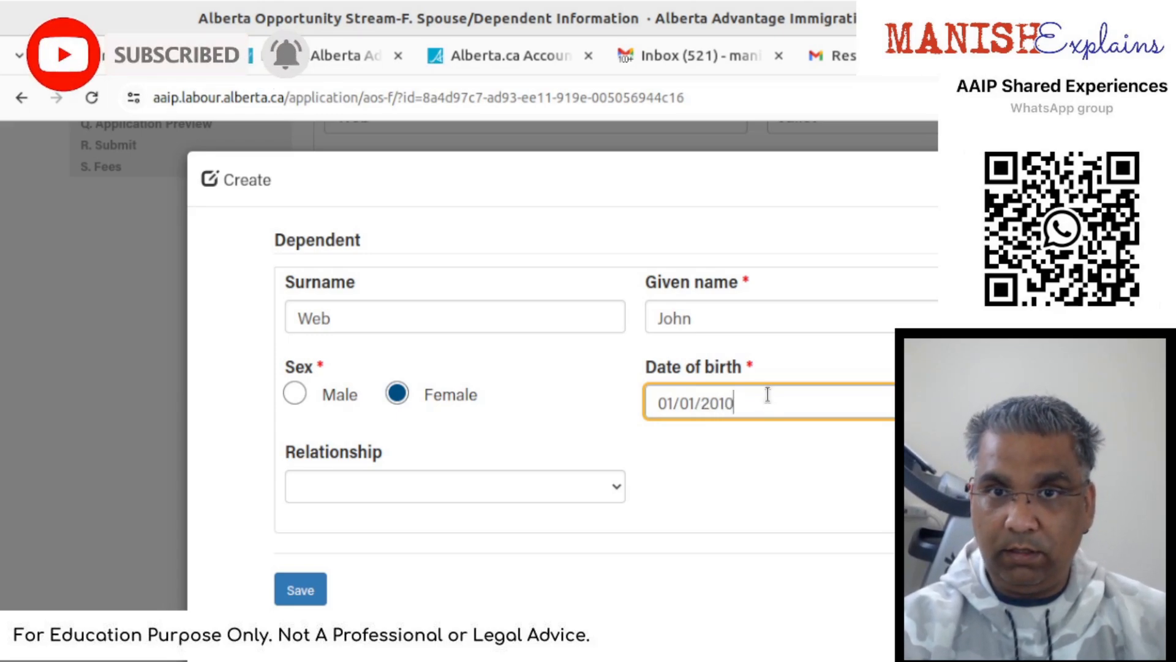
pyautogui.click(488, 492)
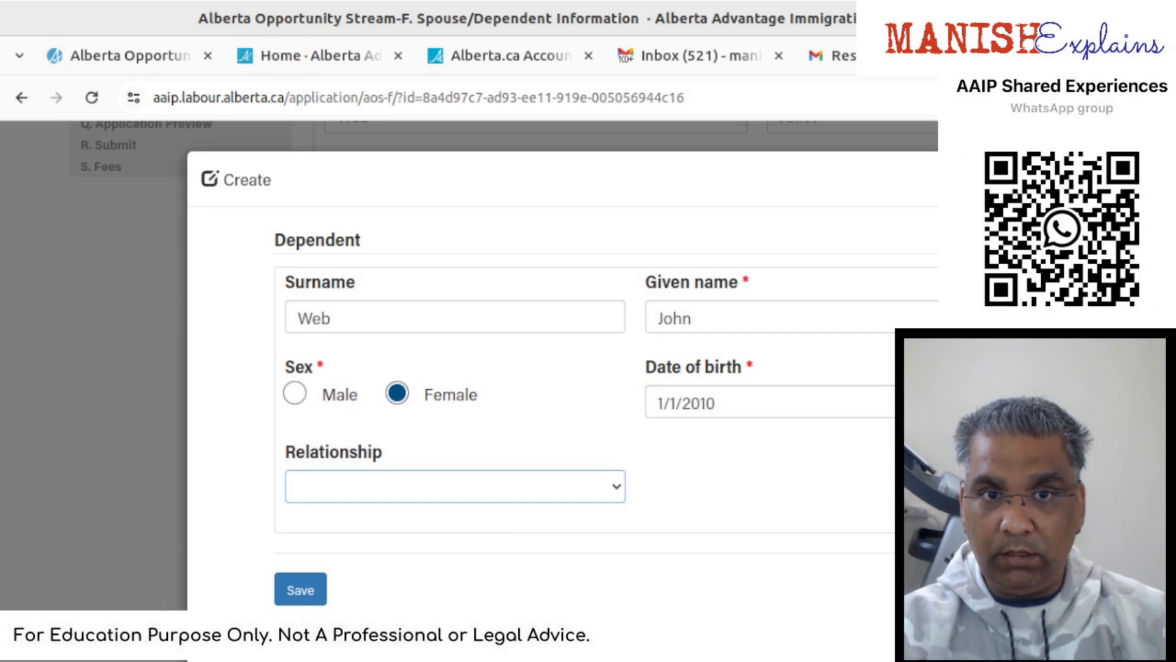
pyautogui.click(297, 585)
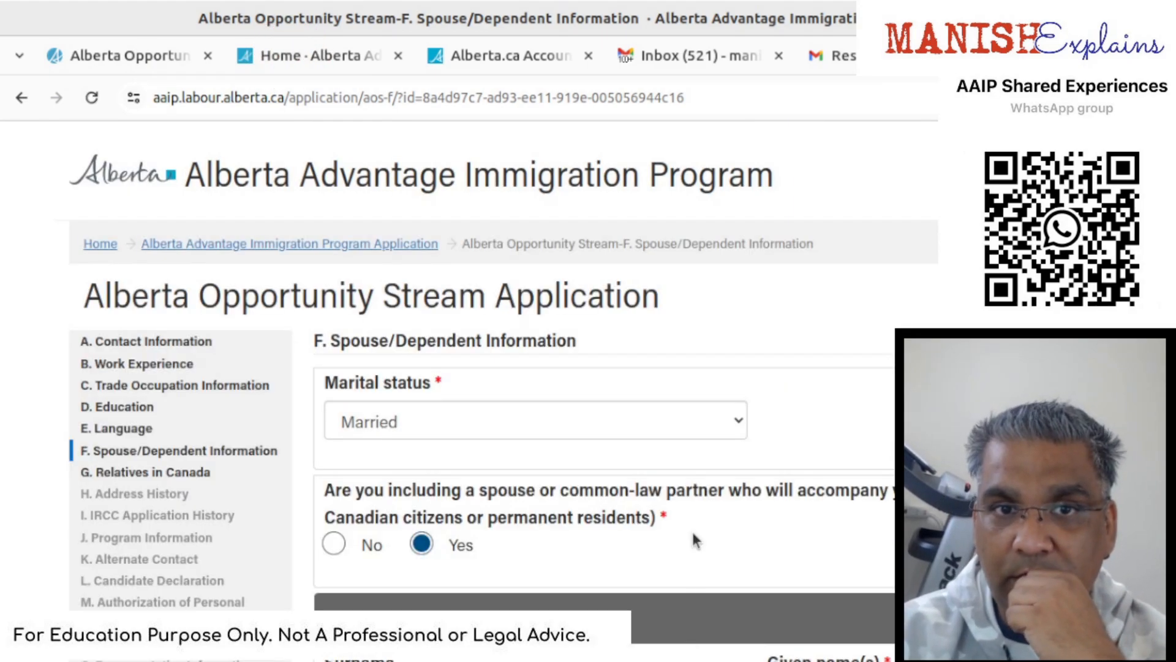
# - Save section F. Spouse/Dependent Information from the bottom of the page
pyautogui.scroll(-3, 695, 540)
pyautogui.scroll(-3, 694, 543)
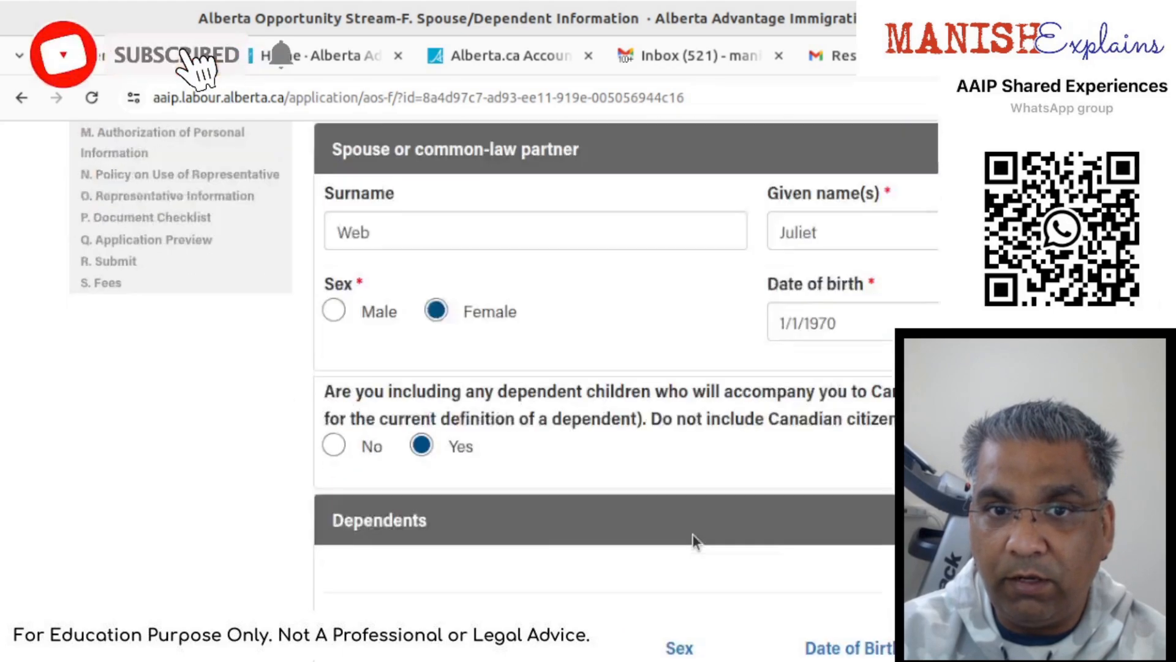
pyautogui.scroll(-3, 693, 534)
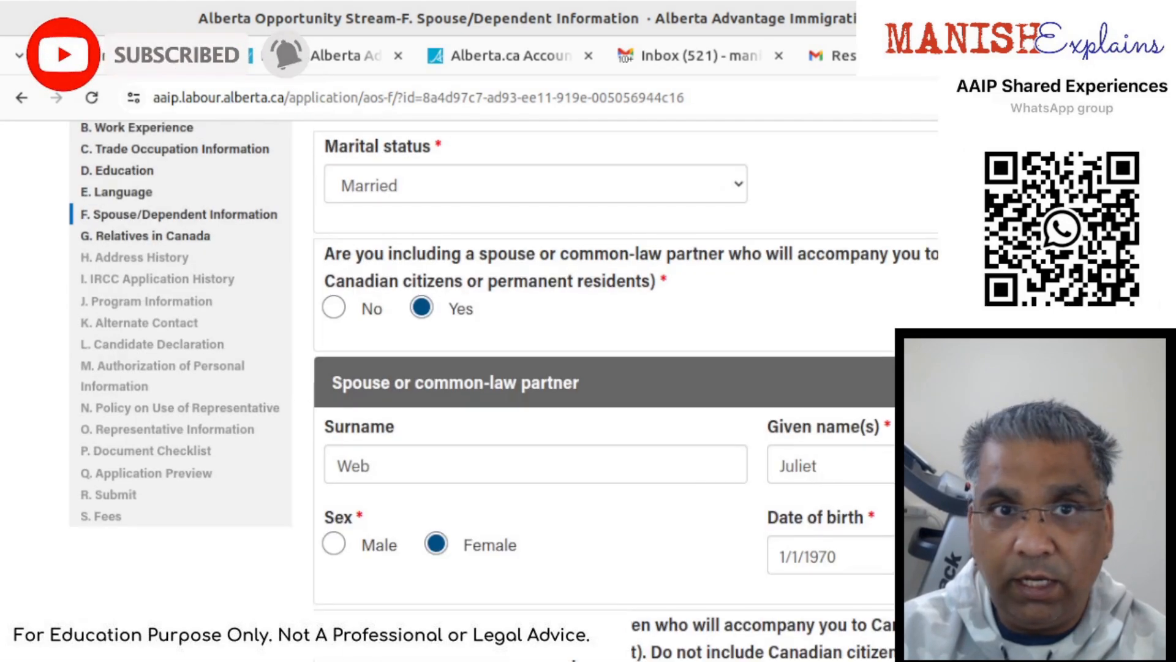
pyautogui.scroll(-3, 625, 380)
pyautogui.scroll(-3, 613, 380)
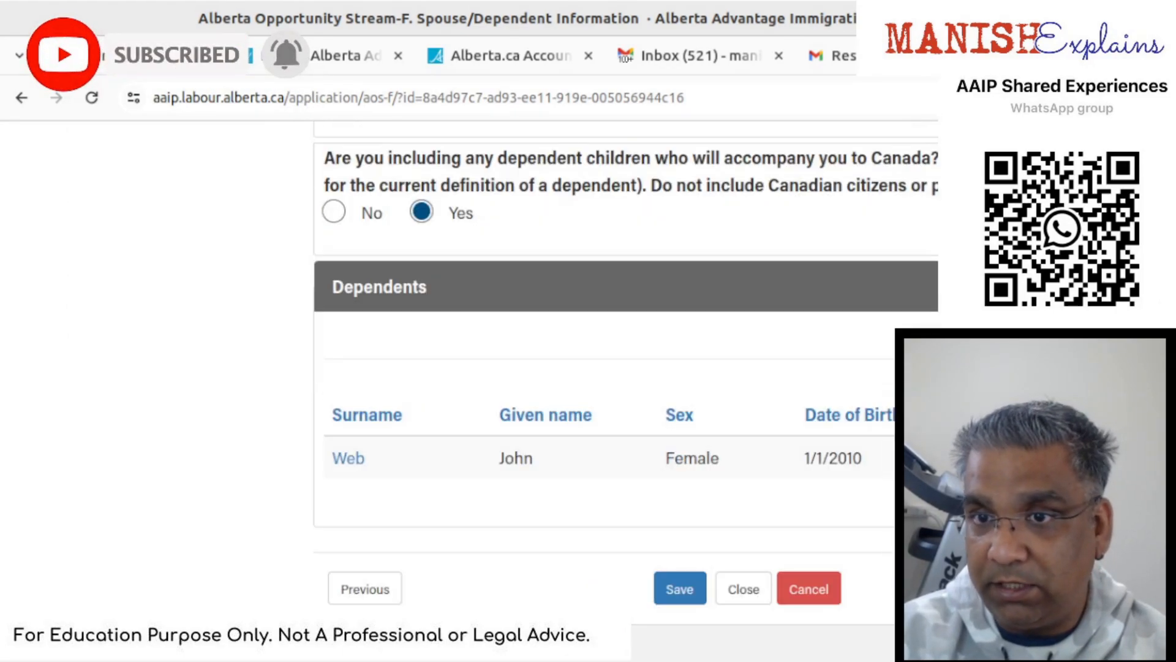
pyautogui.click(1138, 588)
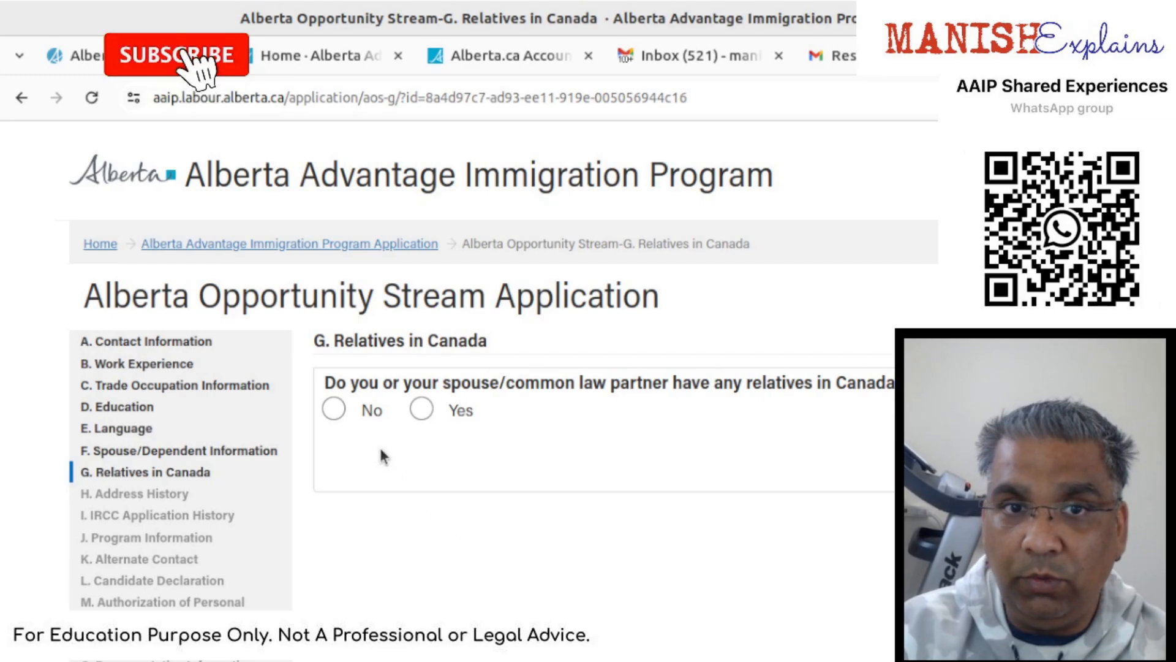
# - Answer Yes to relatives in Canada and create a new relative record
pyautogui.click(422, 409)
pyautogui.scroll(-4, 432, 429)
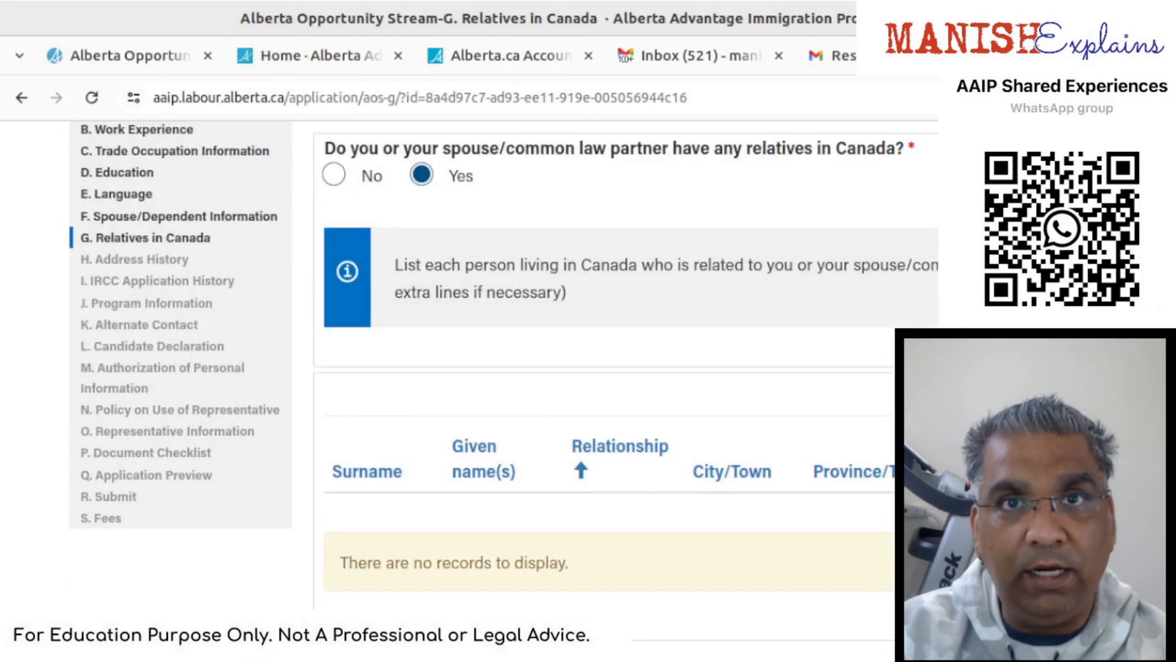
pyautogui.click(1103, 394)
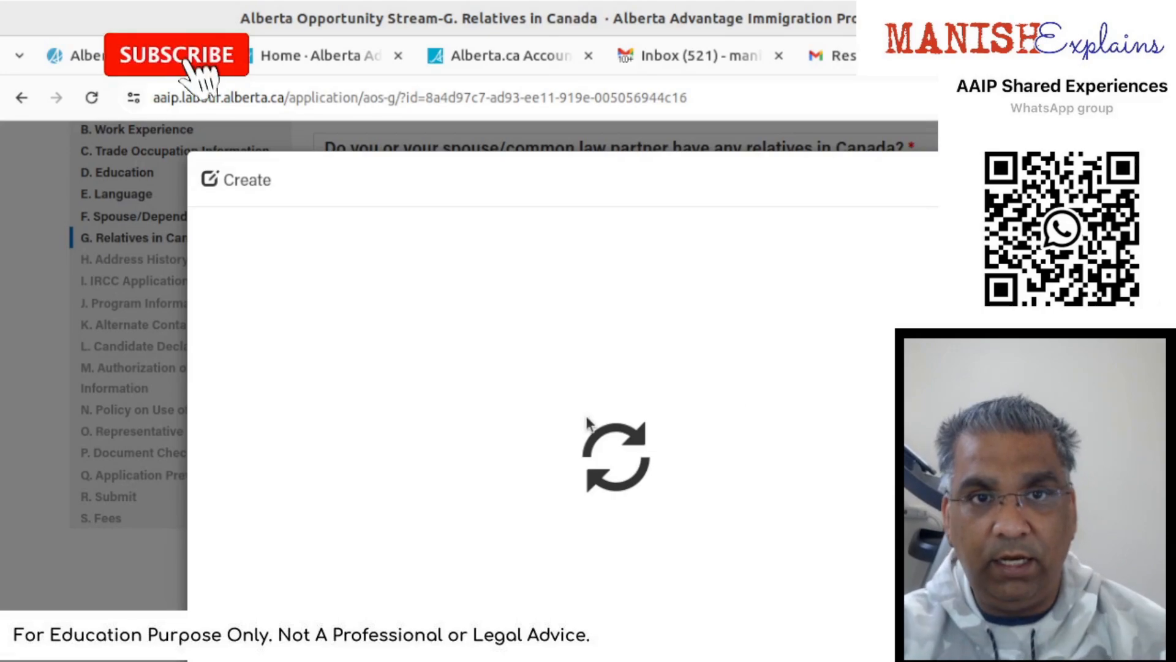
# - Enter the relative's surname and given name
pyautogui.click(529, 316)
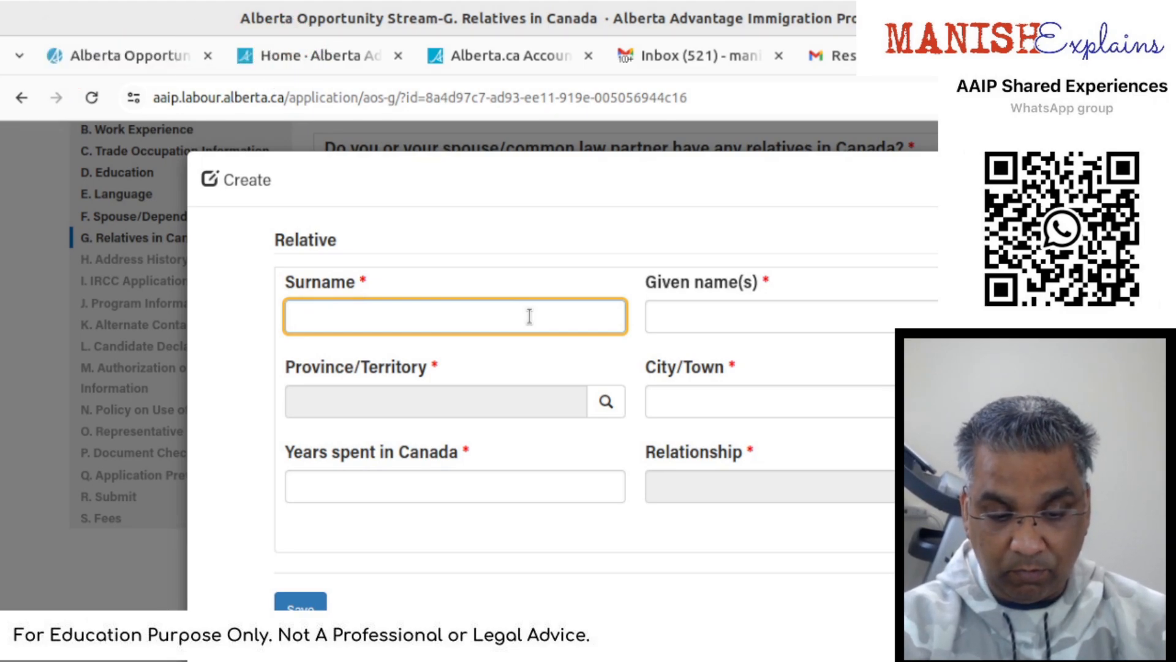
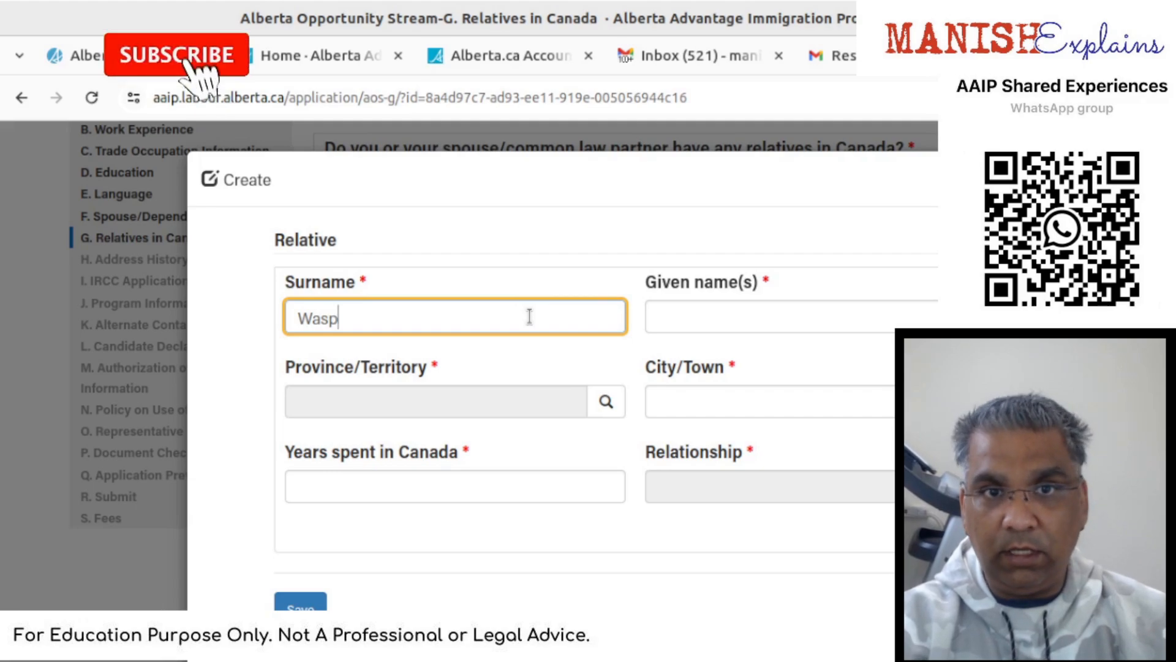
pyautogui.press('Tab')
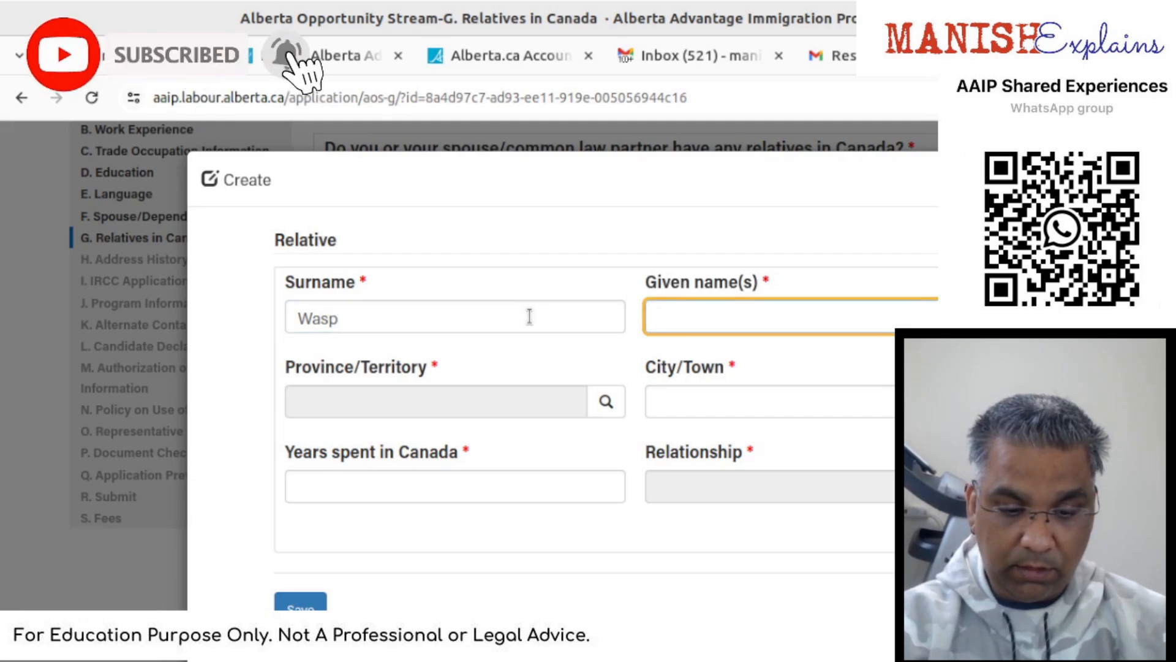
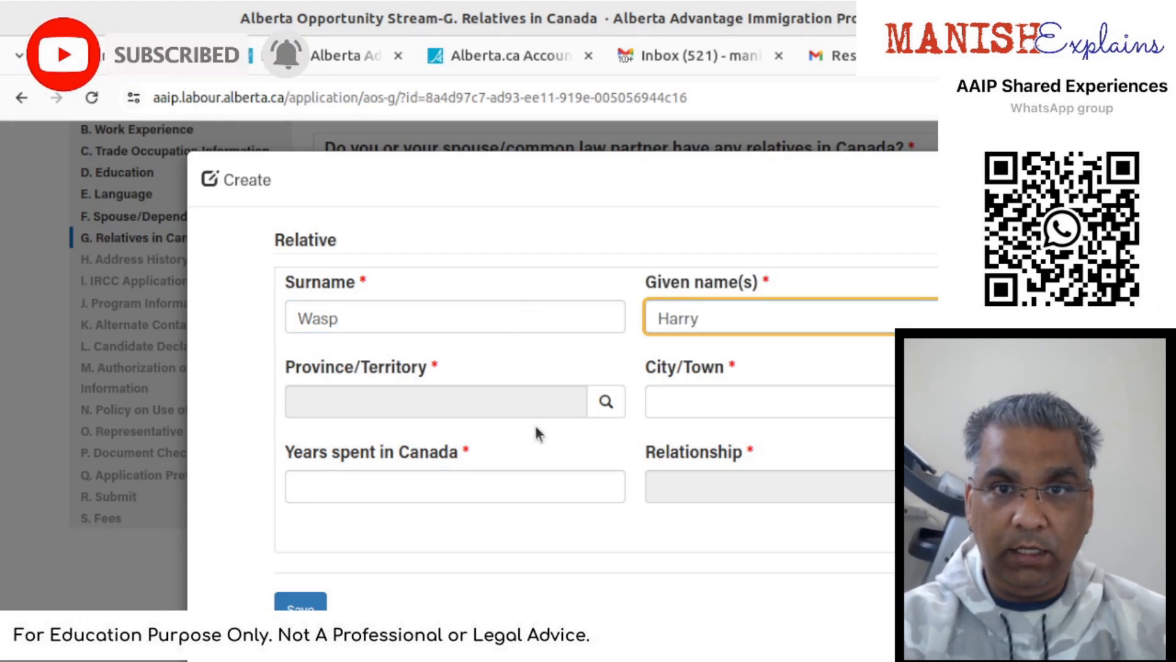
# - Set the relative's Province/Territory to Alberta
pyautogui.click(607, 403)
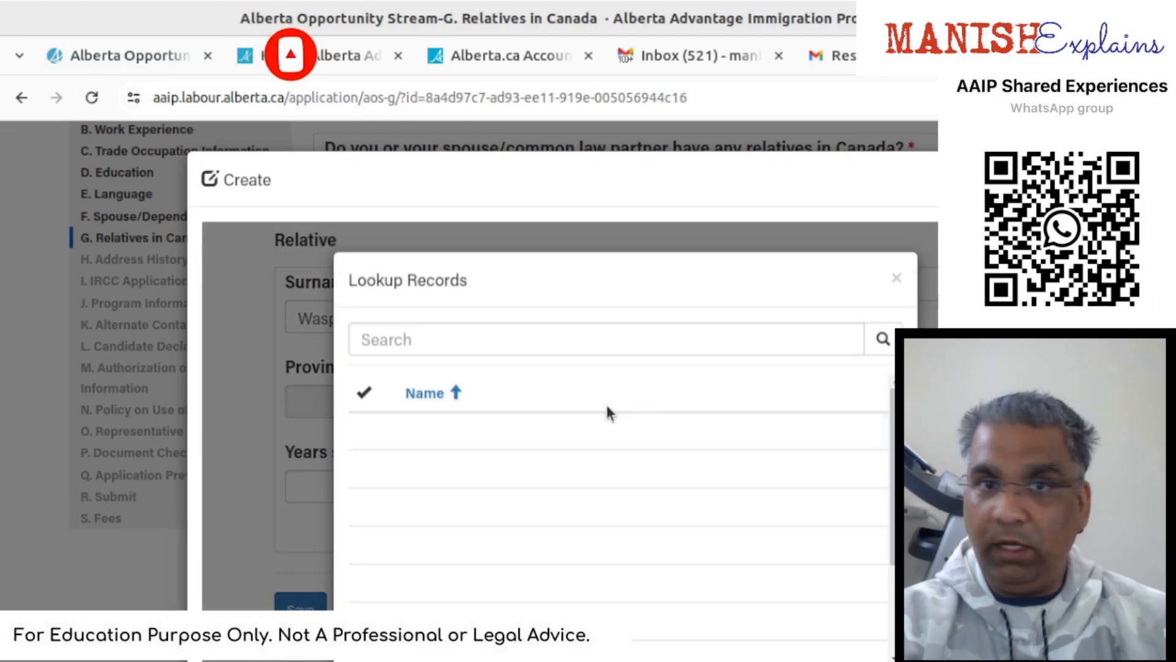
pyautogui.click(575, 431)
pyautogui.scroll(-3, 594, 514)
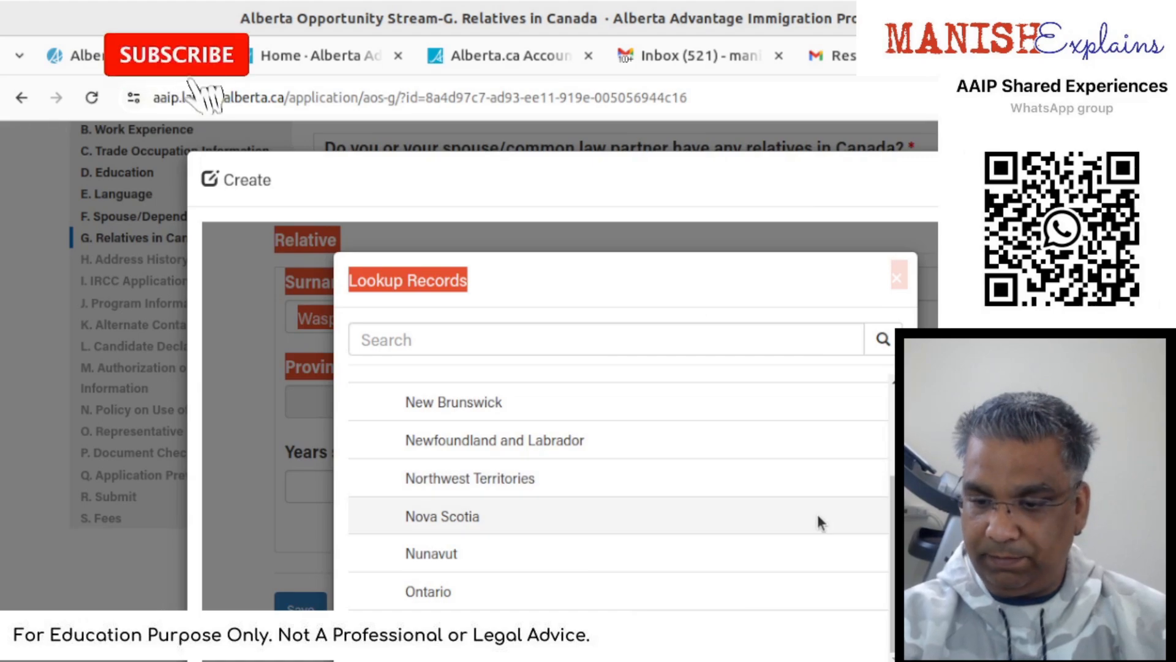
pyautogui.scroll(3, 766, 508)
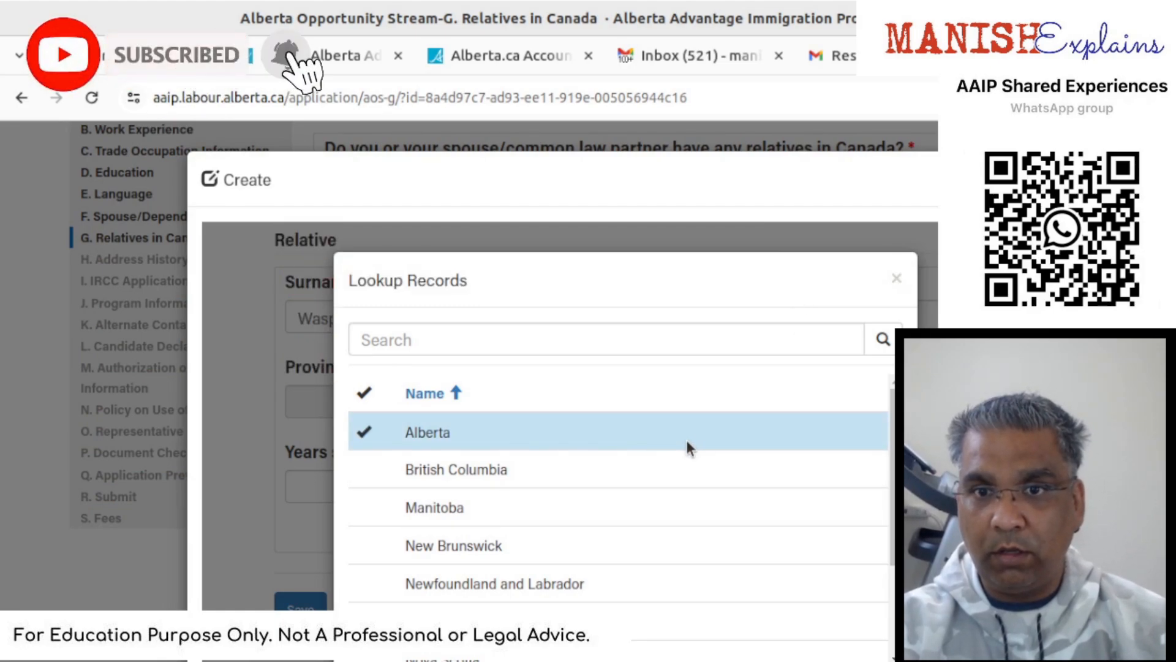
pyautogui.scroll(-3, 687, 440)
pyautogui.press('Tab')
pyautogui.press('Tab')
pyautogui.press('Tab')
pyautogui.press('Tab')
pyautogui.press('Tab')
pyautogui.press('Tab')
pyautogui.press('Tab')
pyautogui.press('Tab')
pyautogui.press('Tab')
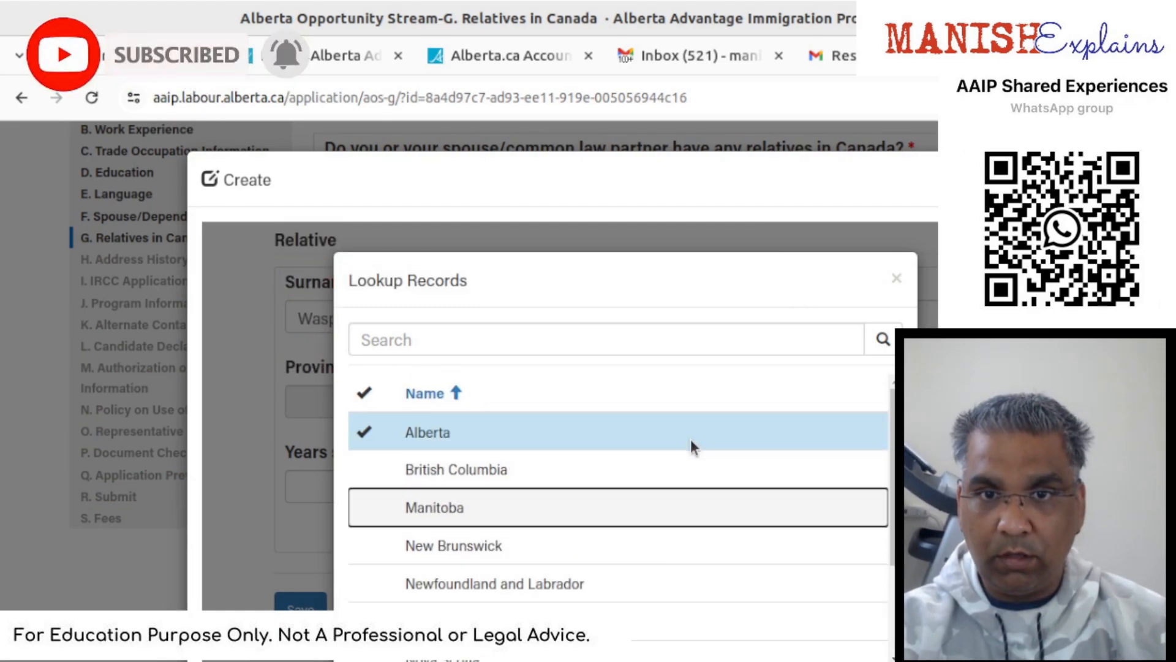
pyautogui.press('Tab')
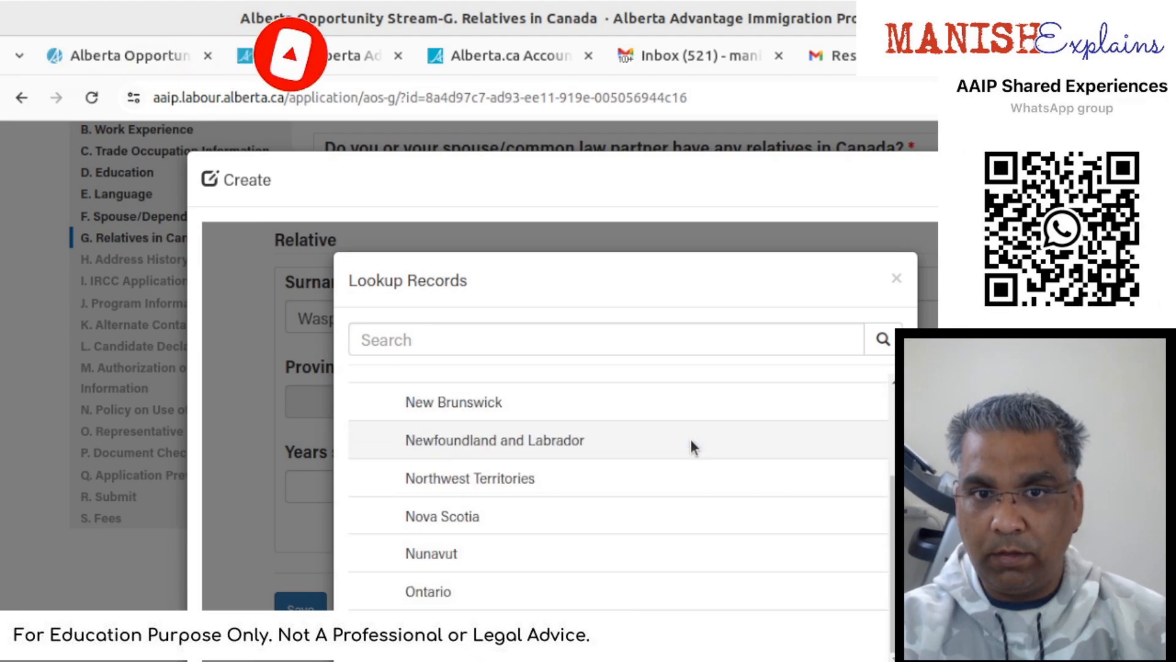
pyautogui.scroll(-4, 690, 438)
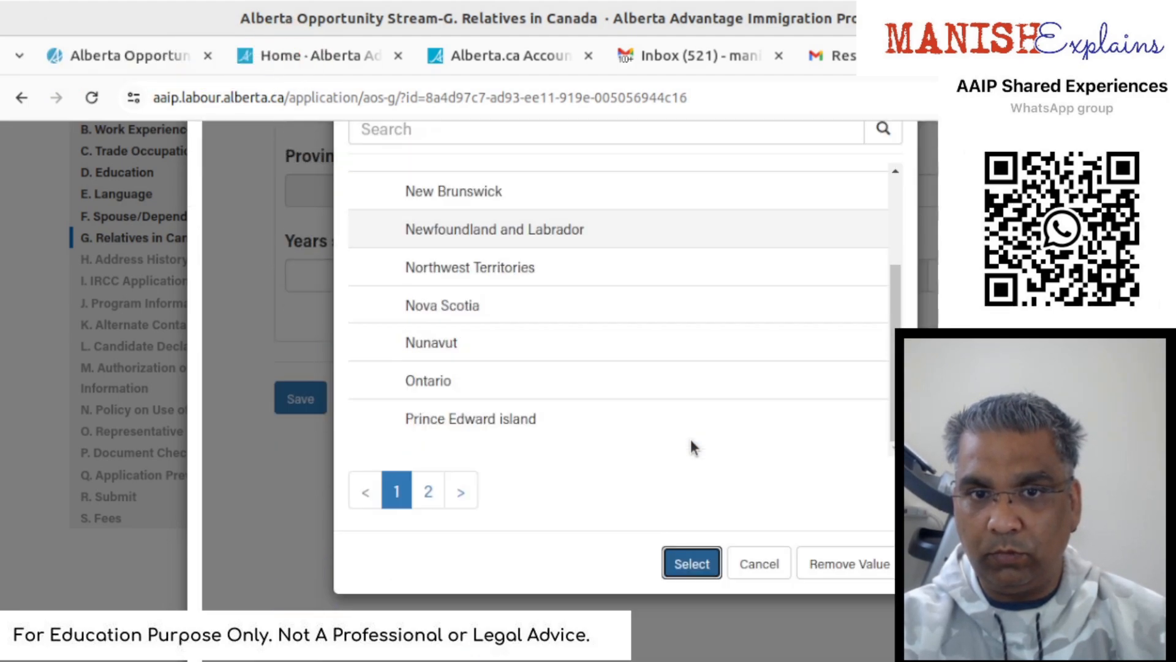
pyautogui.click(692, 541)
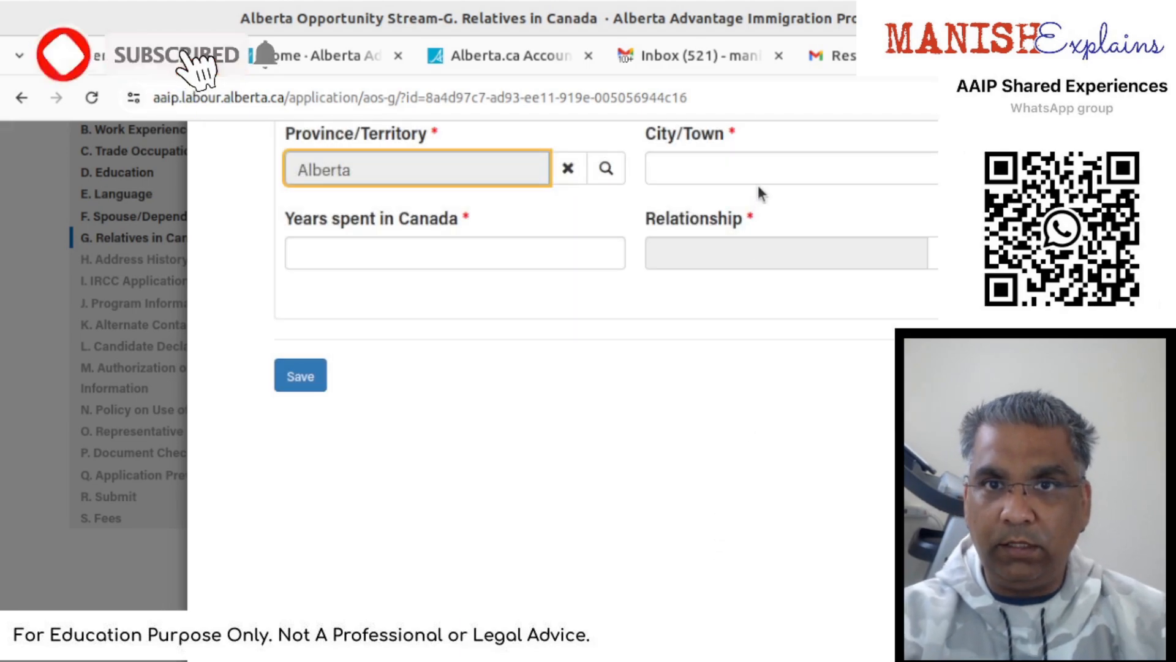
# - Enter Aridrie as the city and 20 years spent in Canada
pyautogui.click(769, 175)
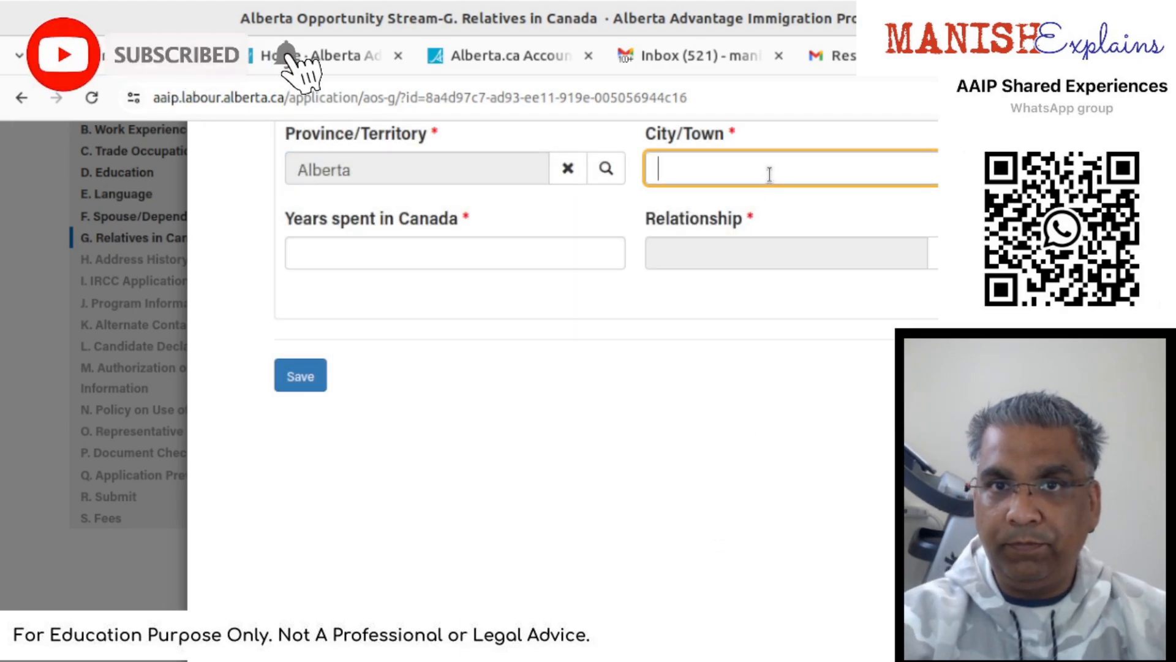
pyautogui.scroll(2, 770, 178)
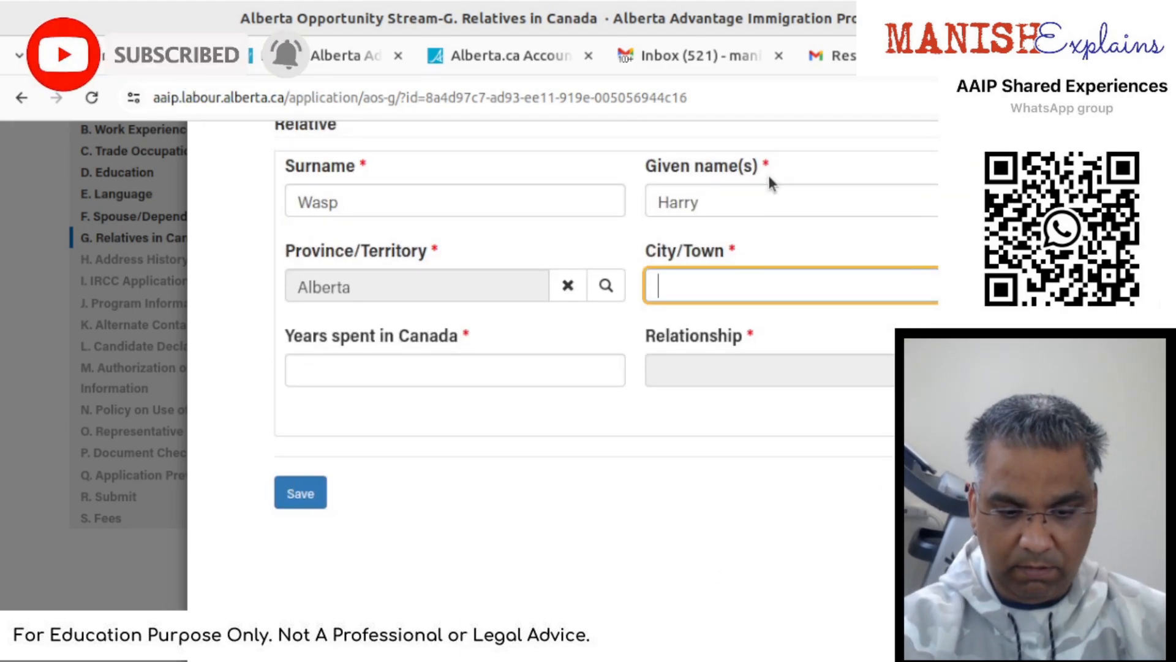
pyautogui.write('Aridrie')
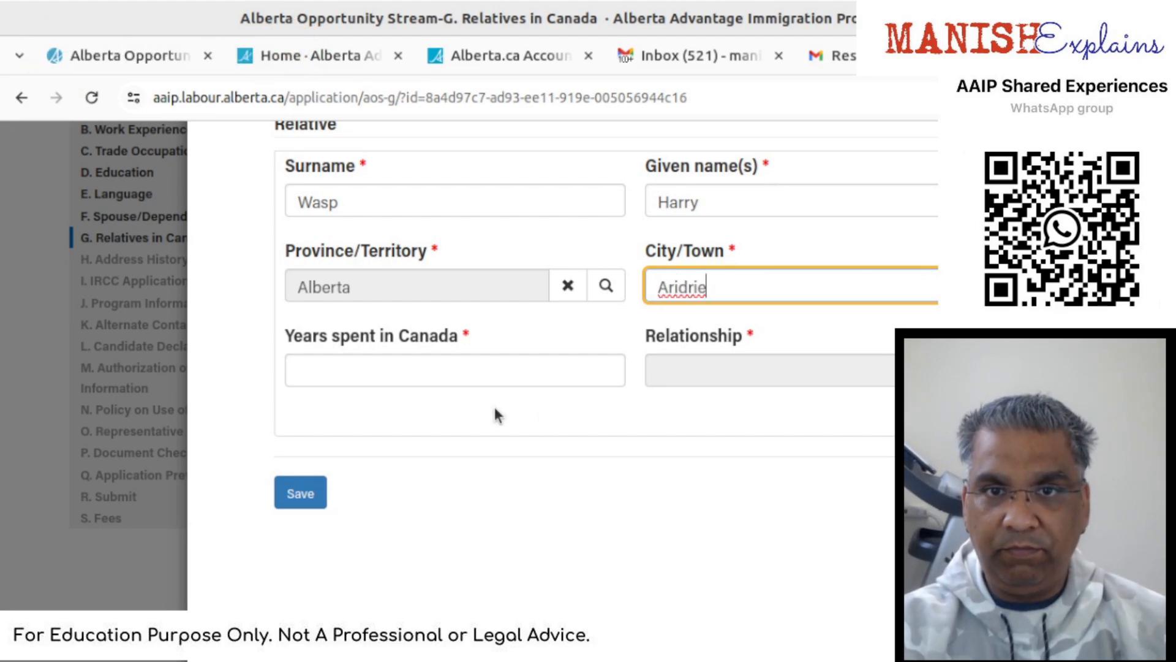
pyautogui.click(503, 384)
pyautogui.write('20')
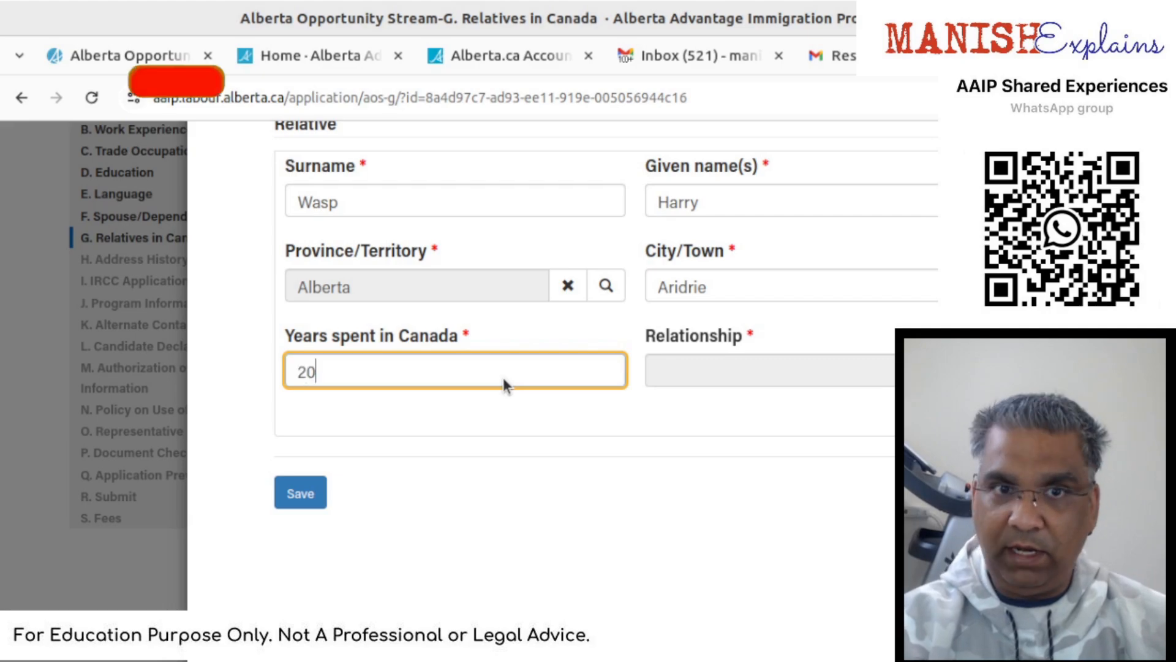
pyautogui.press('Tab')
# - Set the relationship to First cousin
pyautogui.click(967, 371)
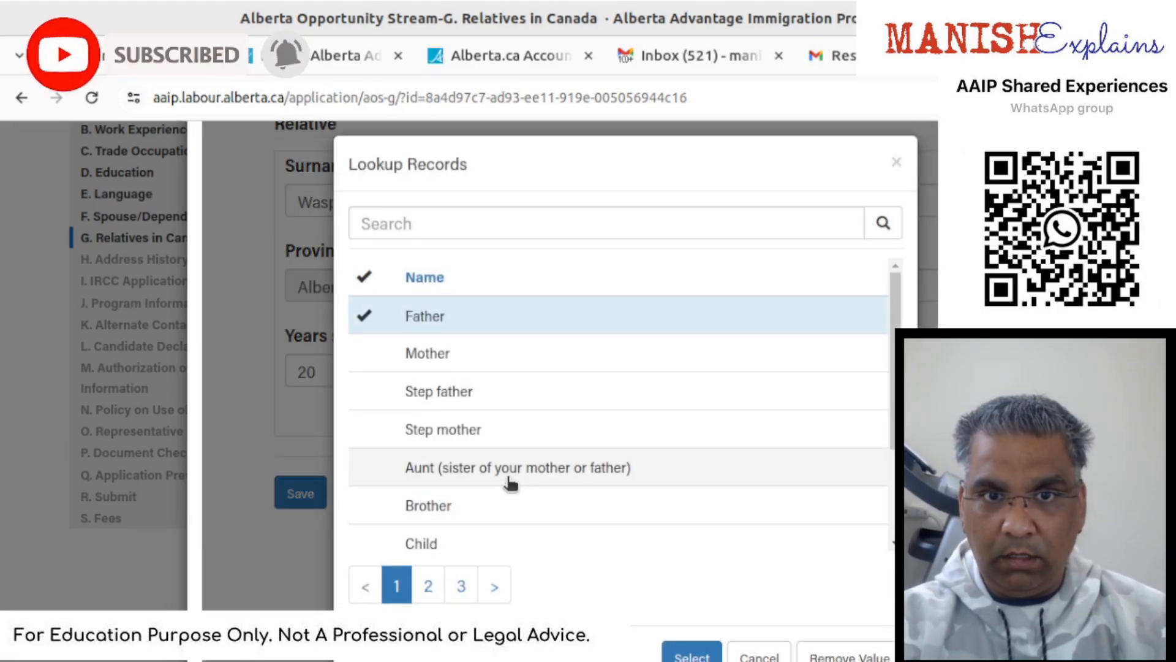
pyautogui.scroll(-2, 510, 482)
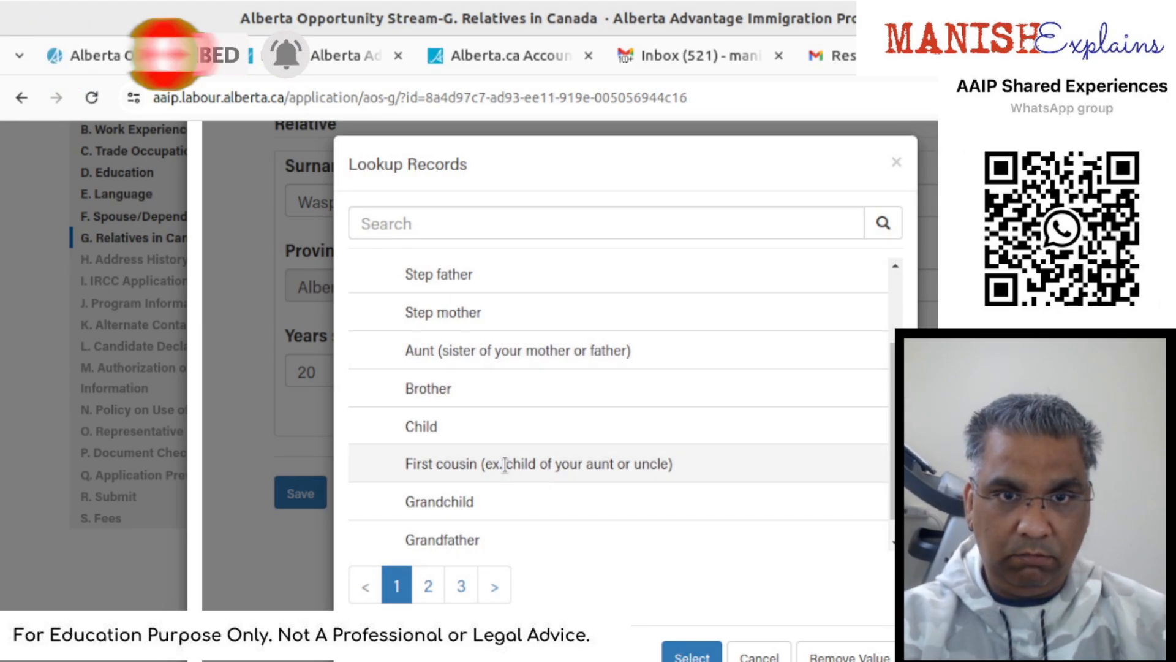
pyautogui.scroll(-1, 516, 505)
pyautogui.scroll(3, 517, 505)
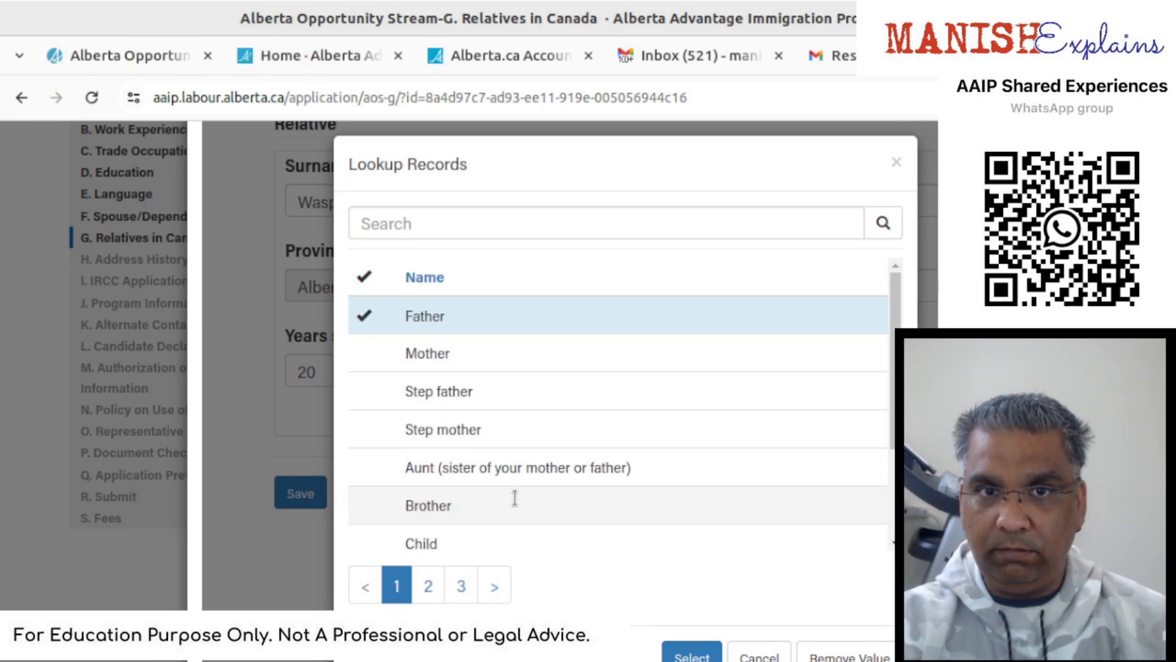
pyautogui.scroll(-2, 514, 494)
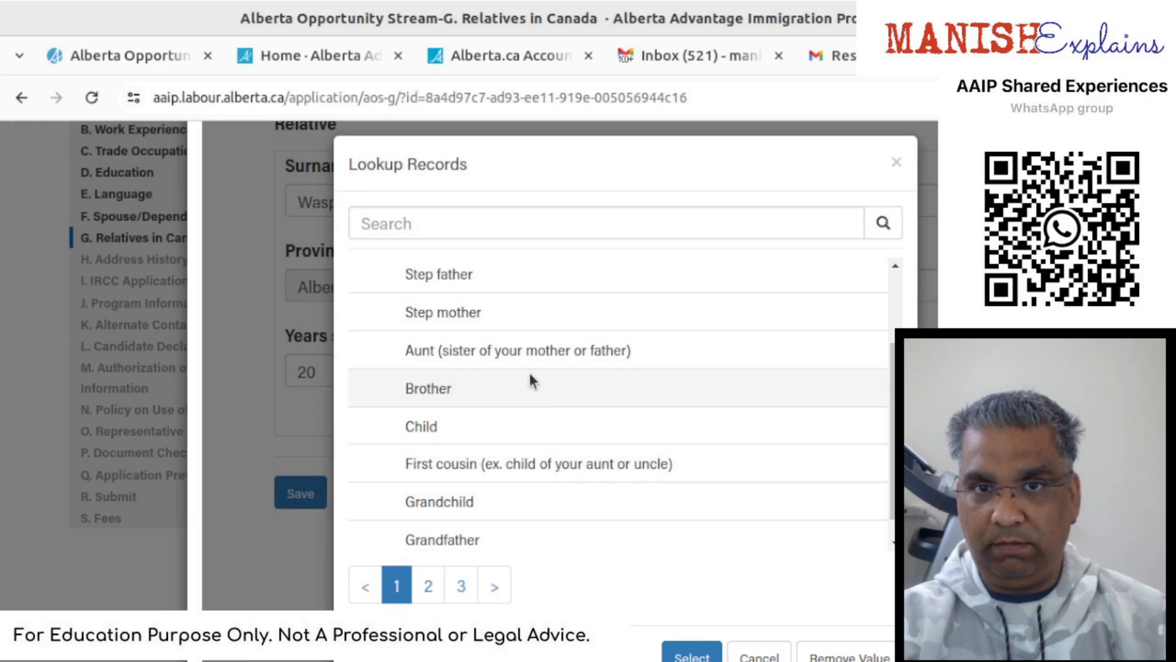
pyautogui.click(542, 450)
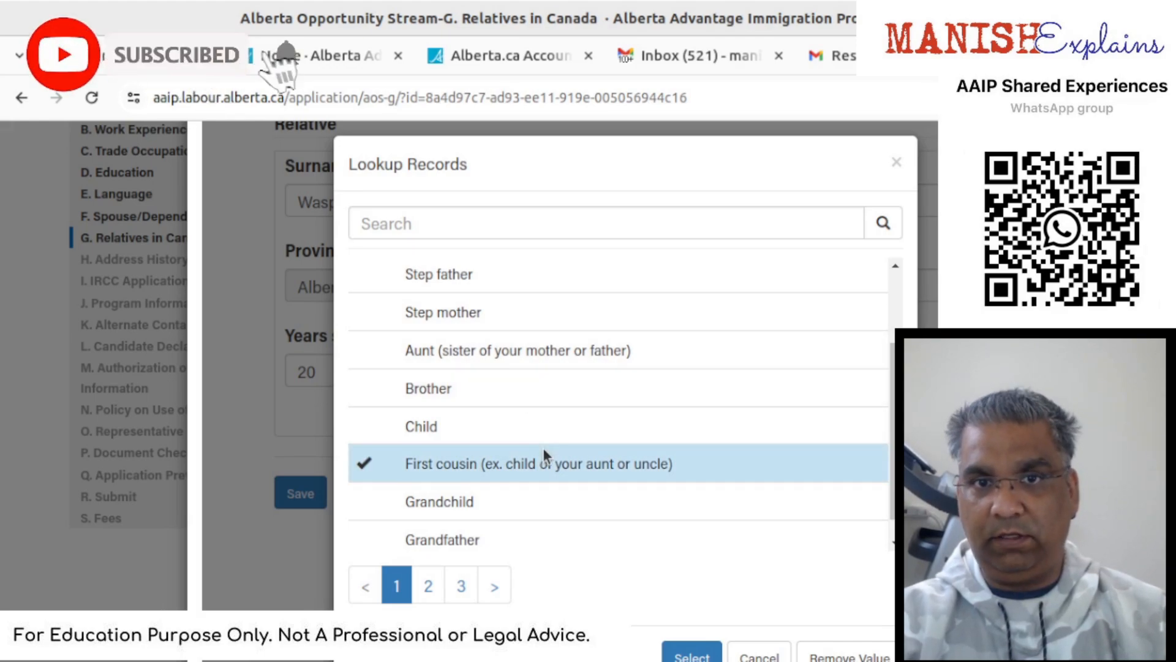
pyautogui.click(703, 655)
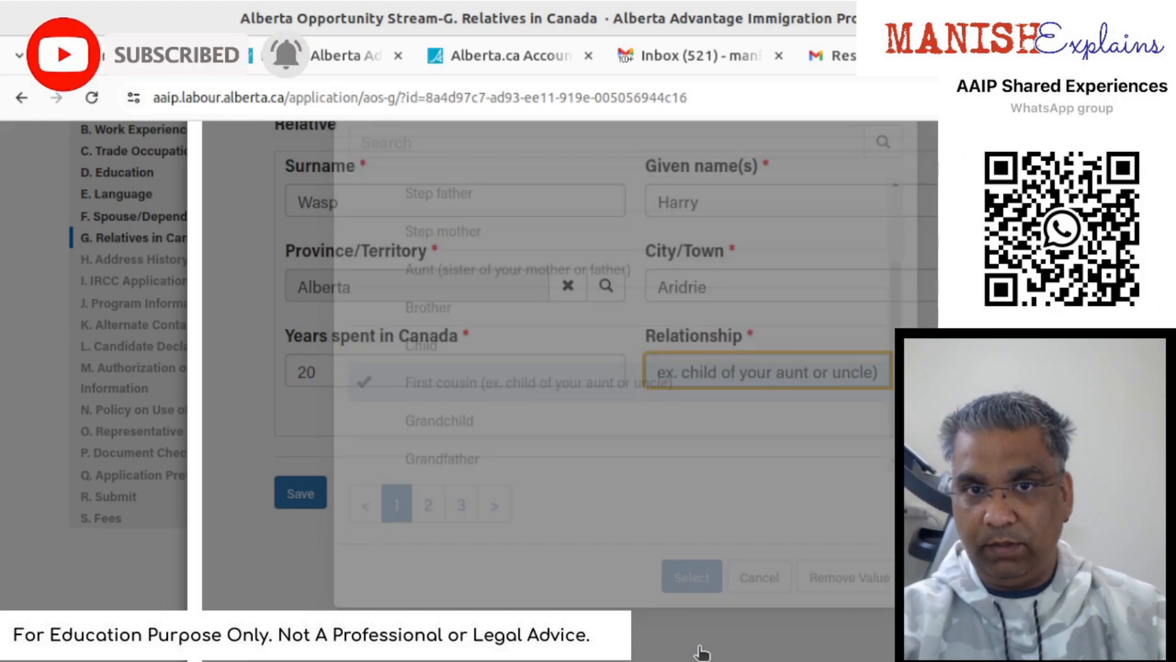
pyautogui.scroll(-2, 472, 538)
# - Save the relative record and then the G. Relatives in Canada section
pyautogui.click(288, 383)
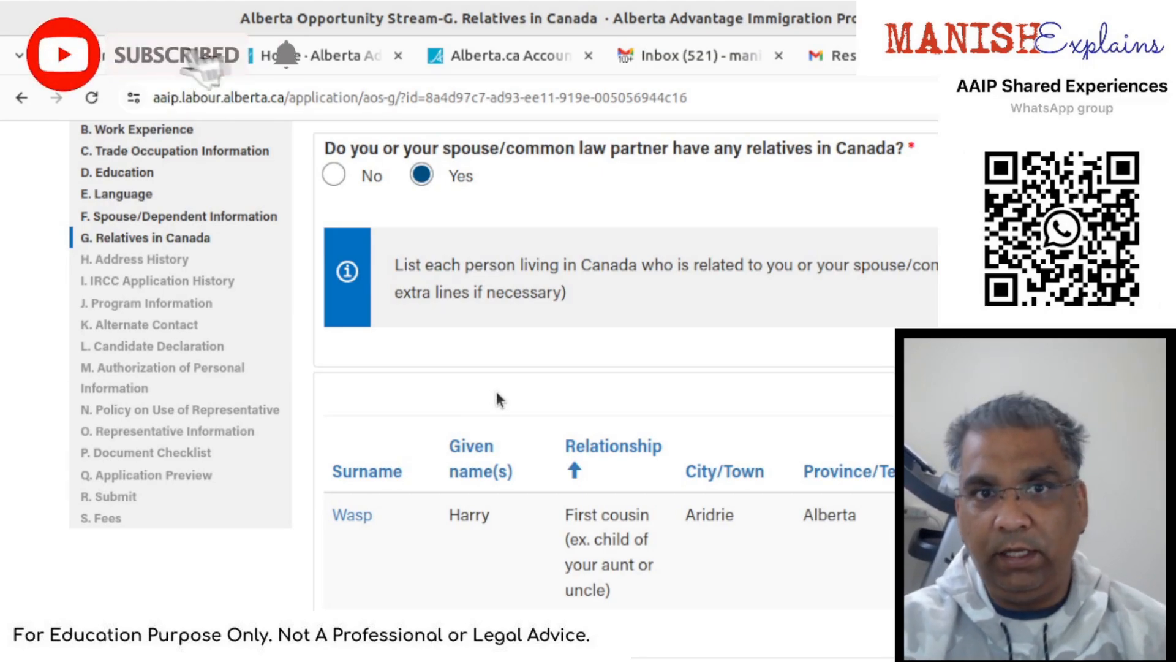
pyautogui.scroll(-4, 496, 394)
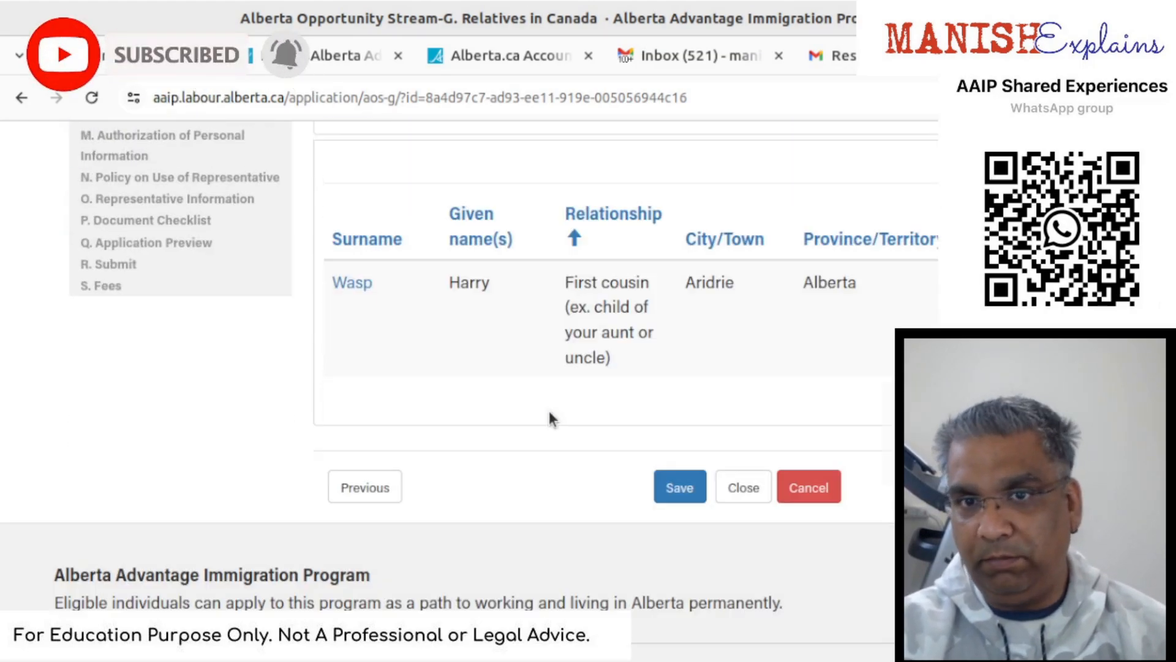
pyautogui.click(683, 488)
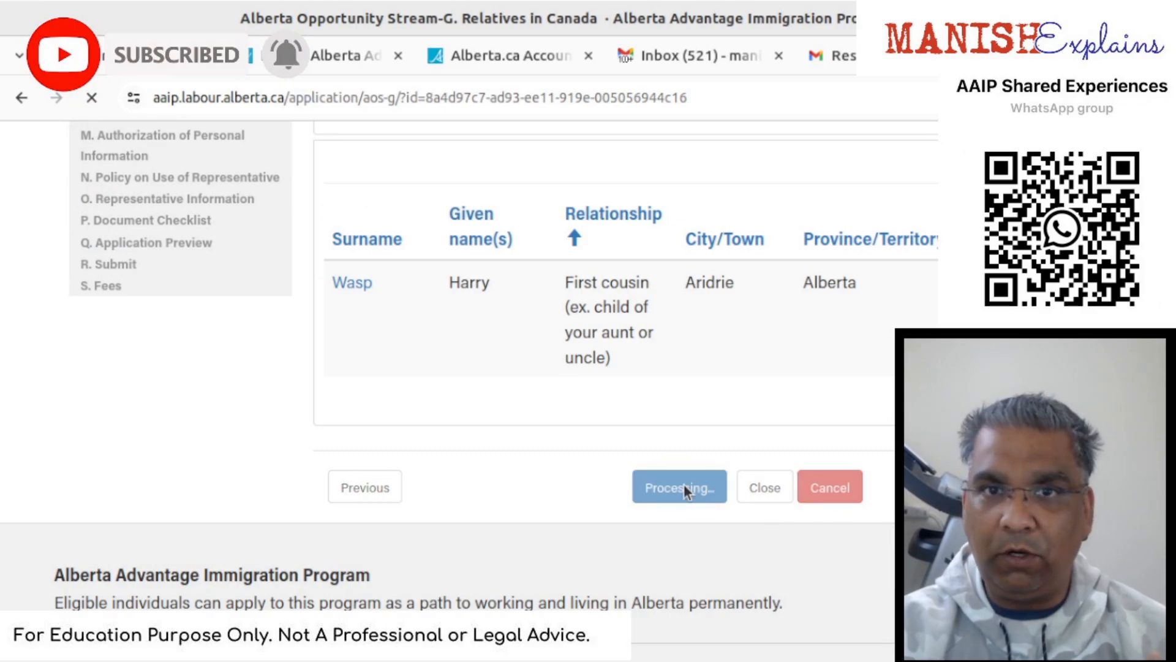
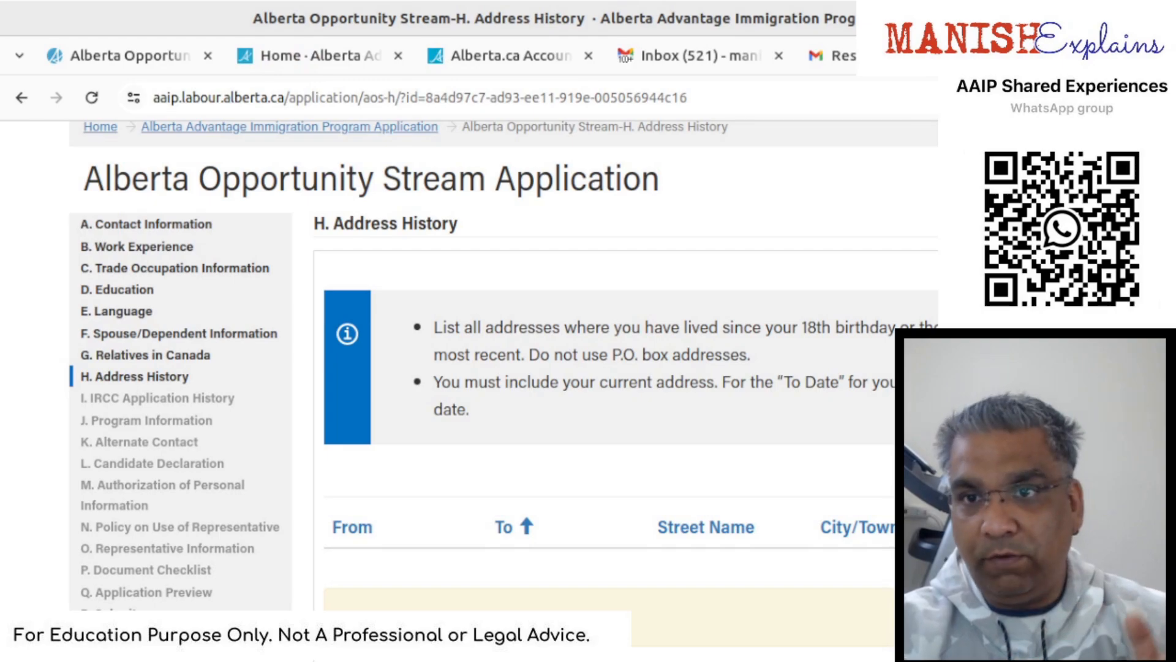
# - Start a new address history entry dated 1/1/2020 to 12/5/2023
pyautogui.click(1097, 470)
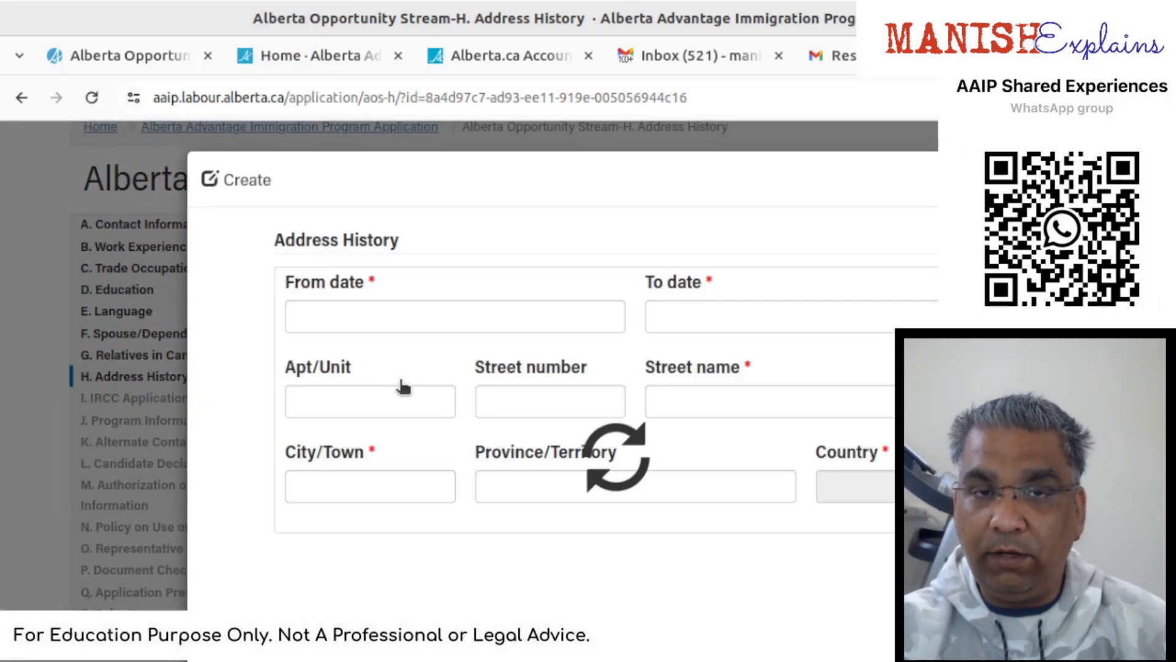
pyautogui.click(415, 440)
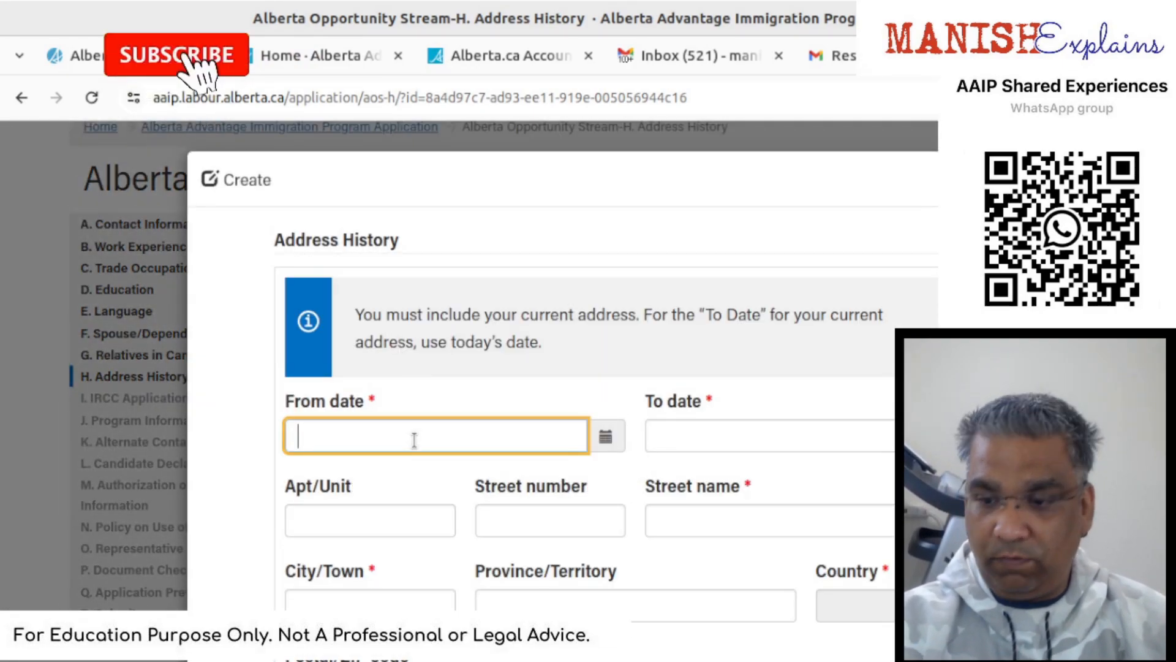
pyautogui.write('01/01/')
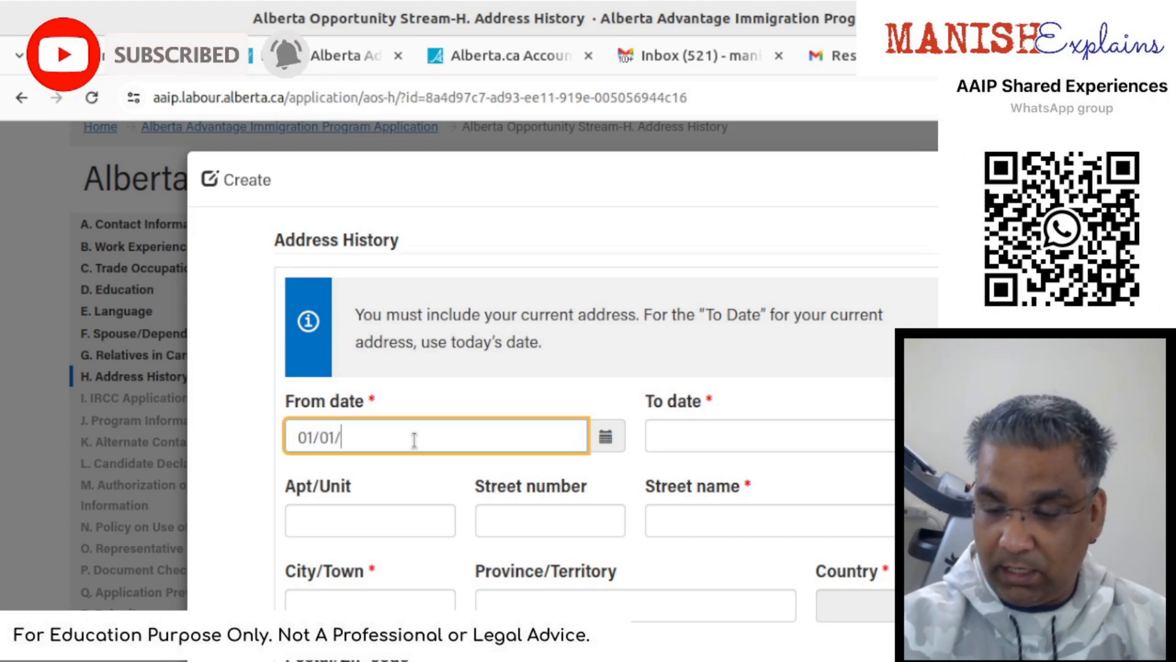
pyautogui.write('2020')
pyautogui.press('Tab')
pyautogui.press('Tab')
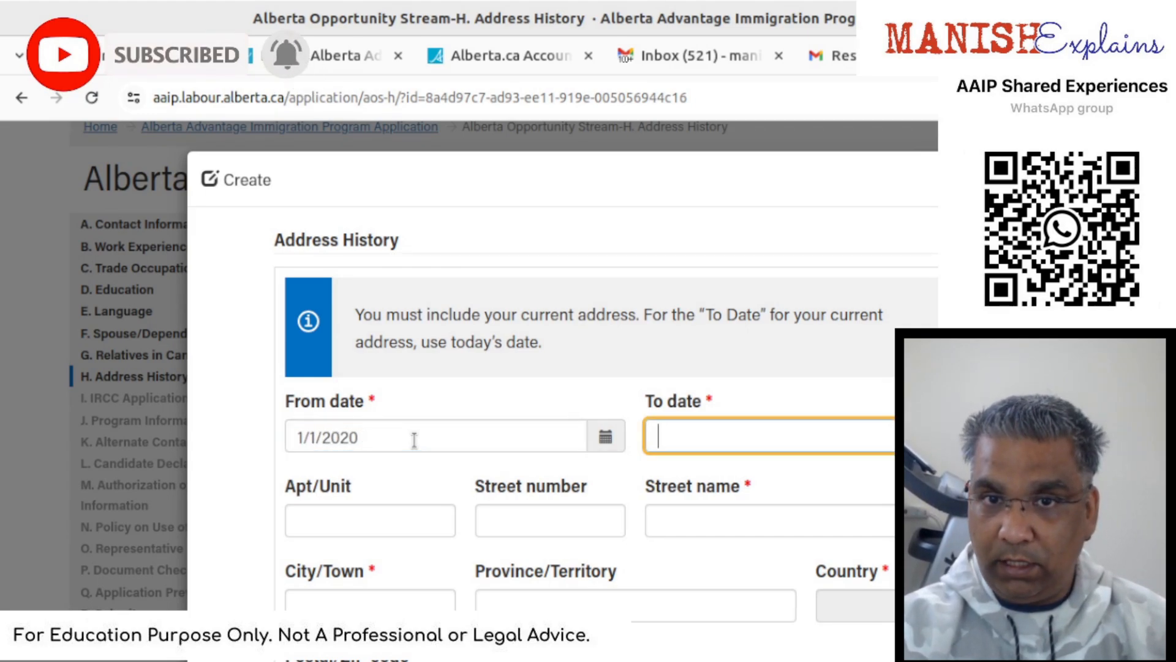
pyautogui.click(967, 436)
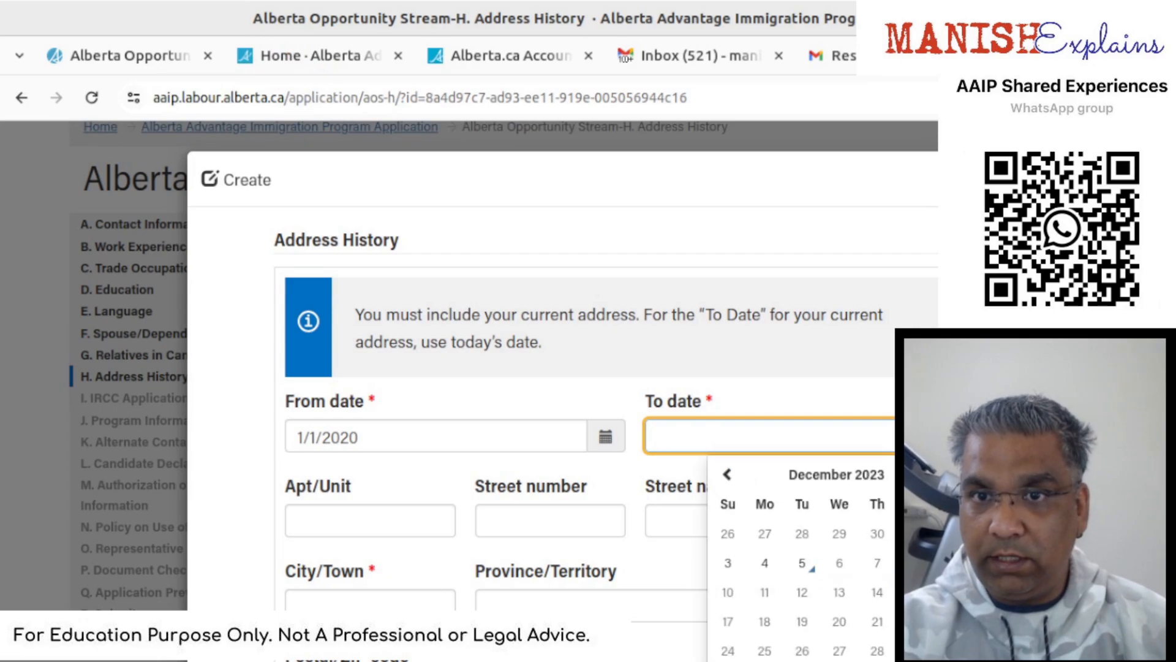
pyautogui.click(804, 565)
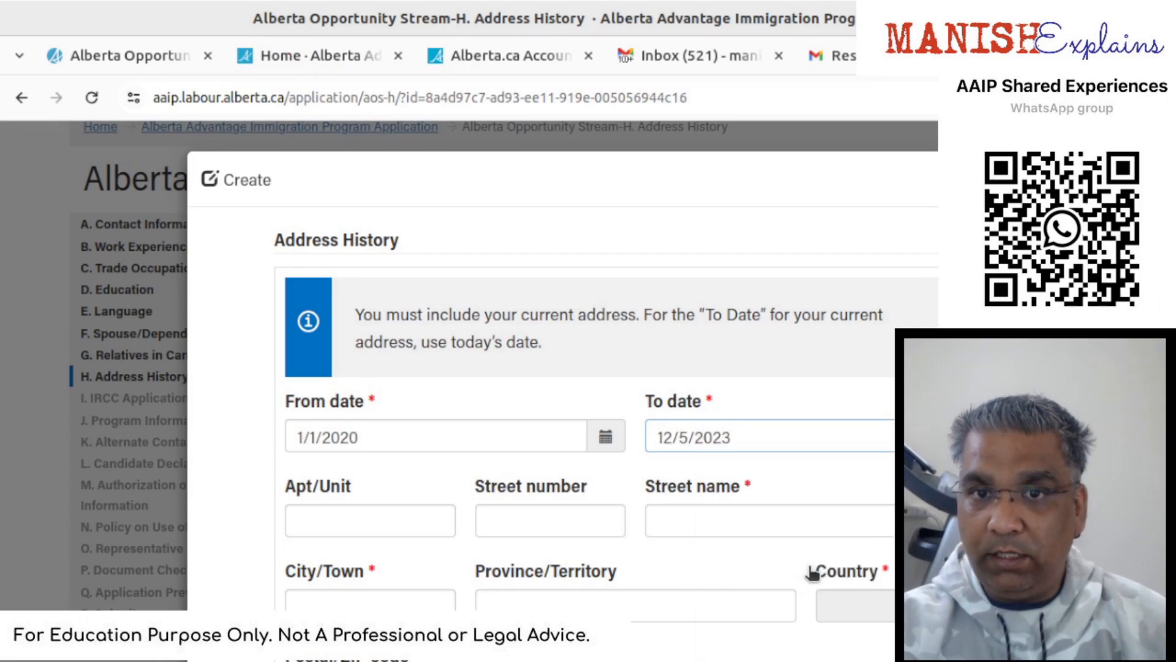
# - Fill in the street name and set the province to Alberta
pyautogui.click(351, 519)
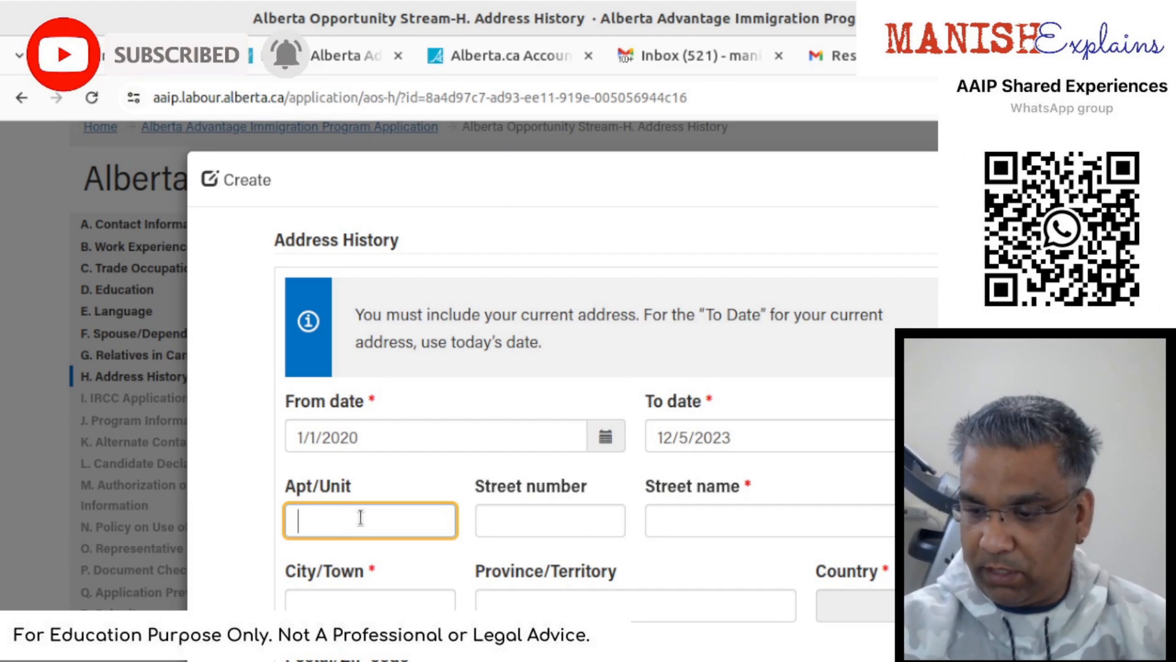
pyautogui.press('Tab')
pyautogui.press('Tab')
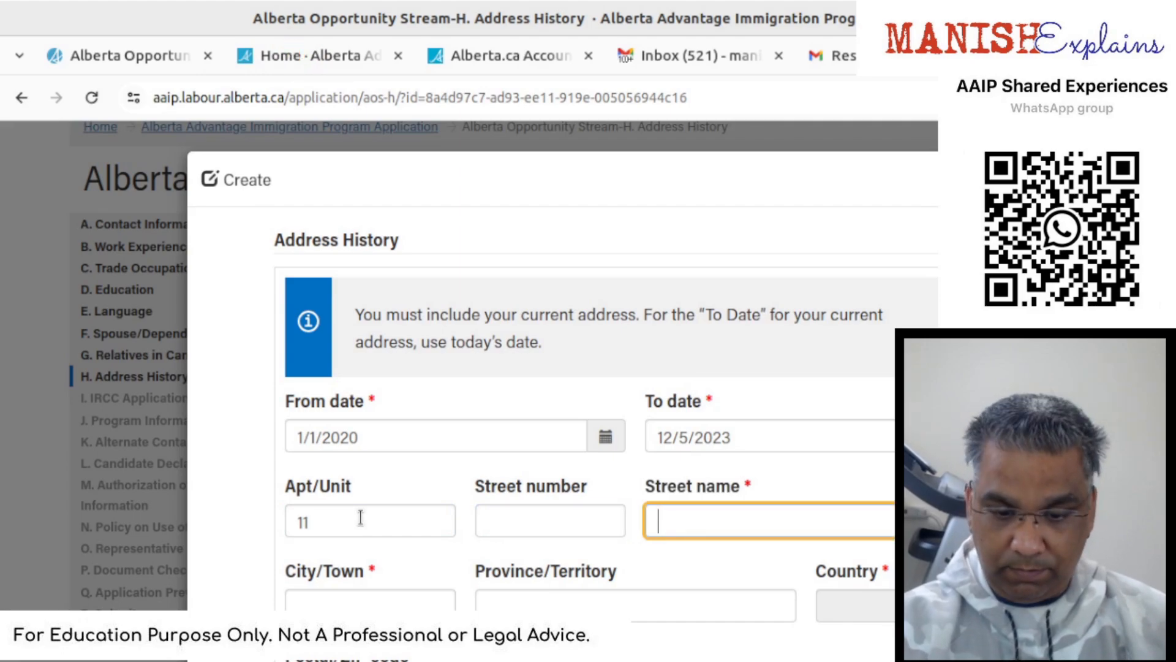
pyautogui.write('Joy St')
pyautogui.press('Tab')
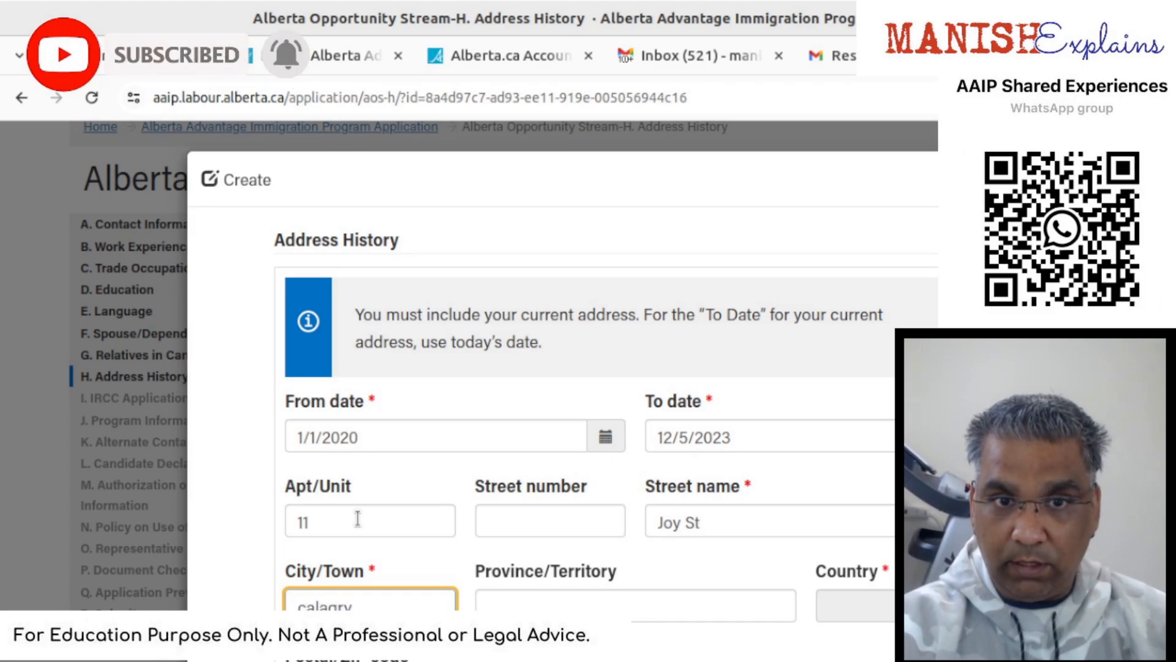
pyautogui.press('Tab')
pyautogui.write('Albert')
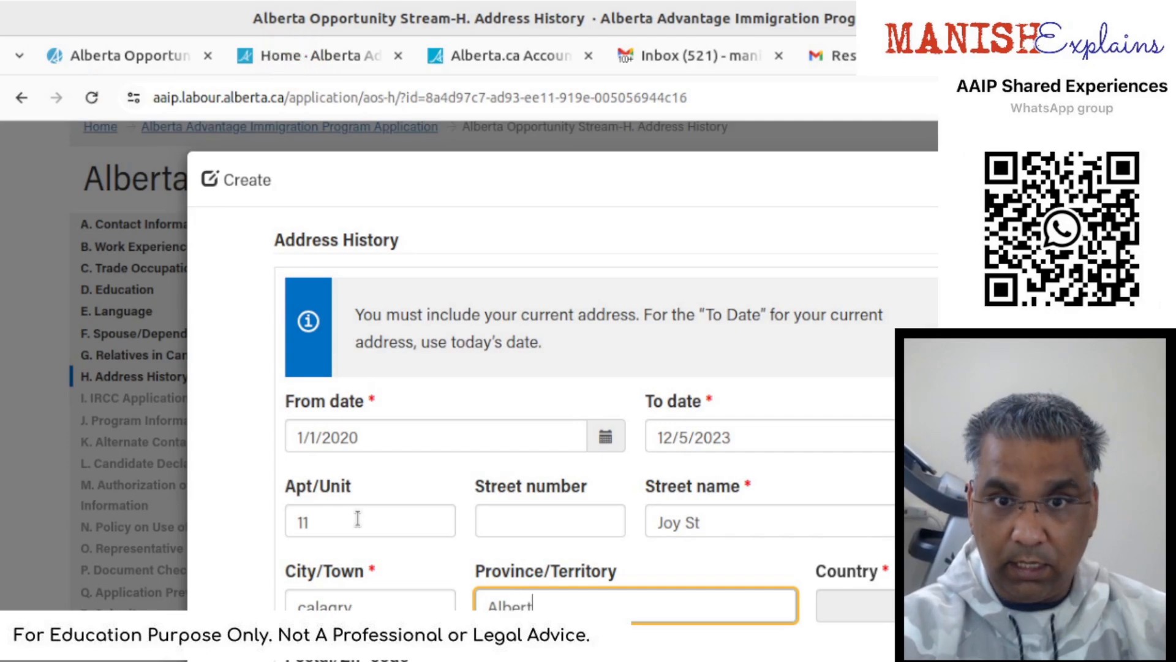
pyautogui.write('a')
pyautogui.press('Tab')
# - Choose Canada as the country and save the address entry
pyautogui.scroll(-4, 648, 491)
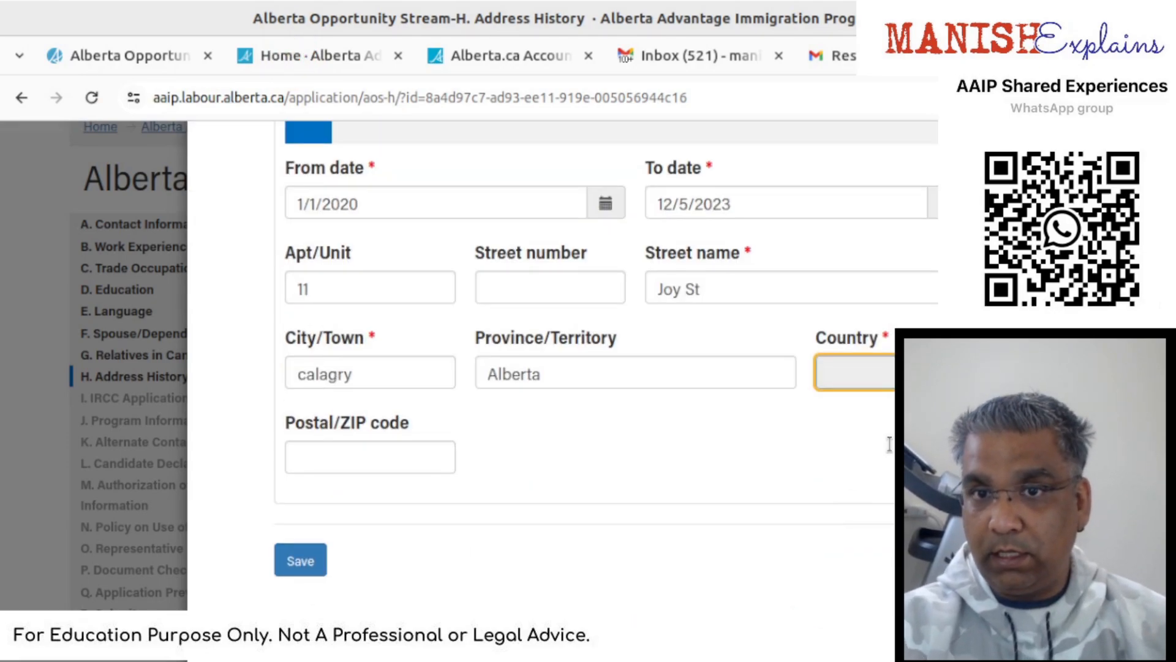
pyautogui.click(948, 373)
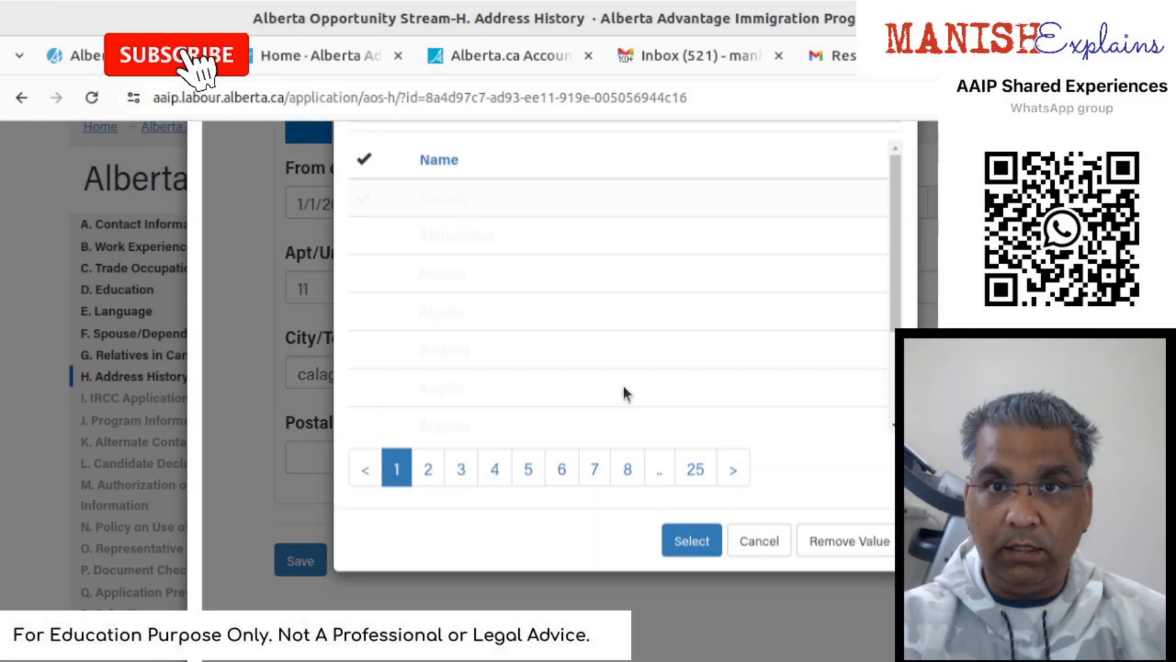
pyautogui.click(691, 541)
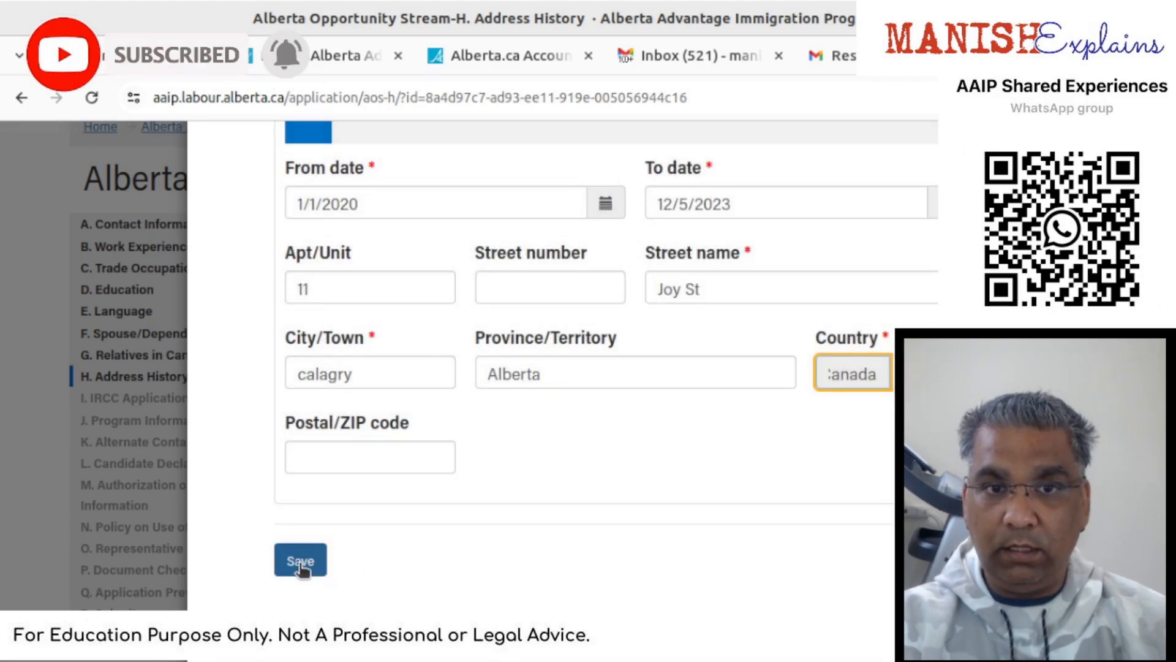
pyautogui.click(300, 563)
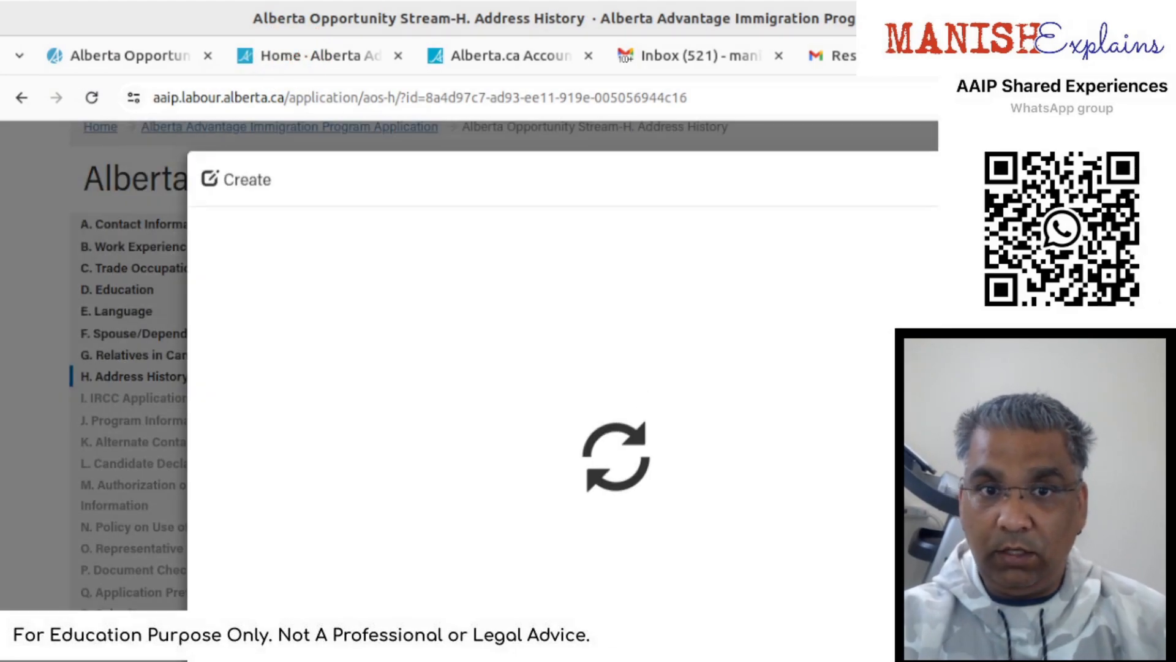
# - Date the second address from 1/1/2000 to 12/31/2019
pyautogui.click(514, 424)
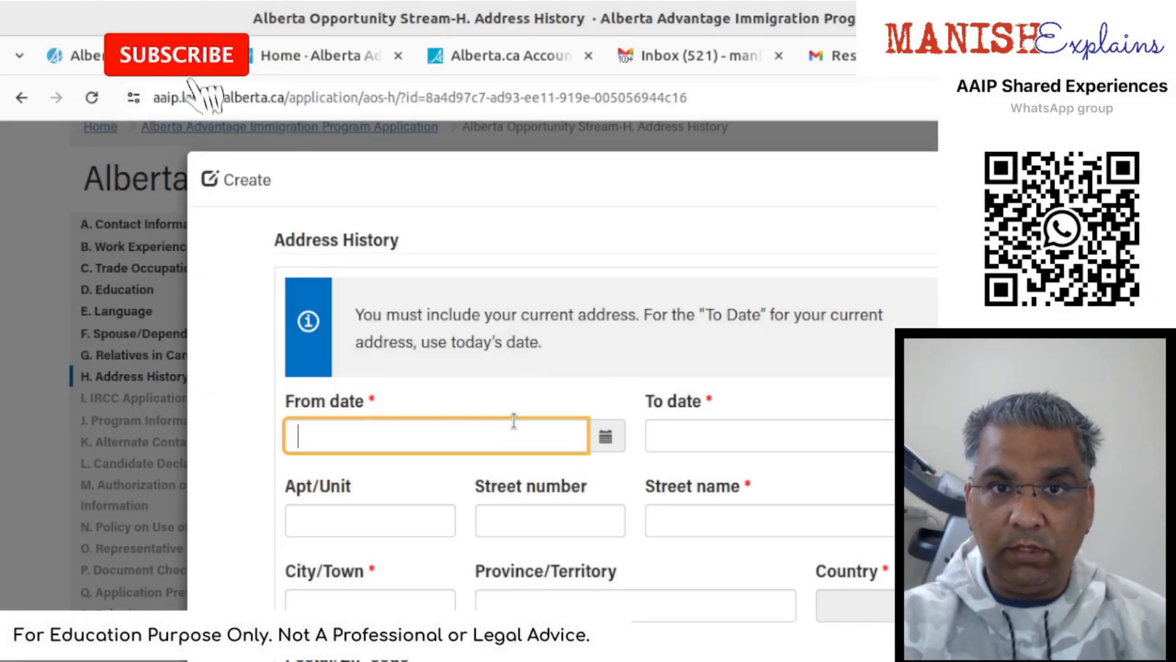
pyautogui.write('01/01/2000')
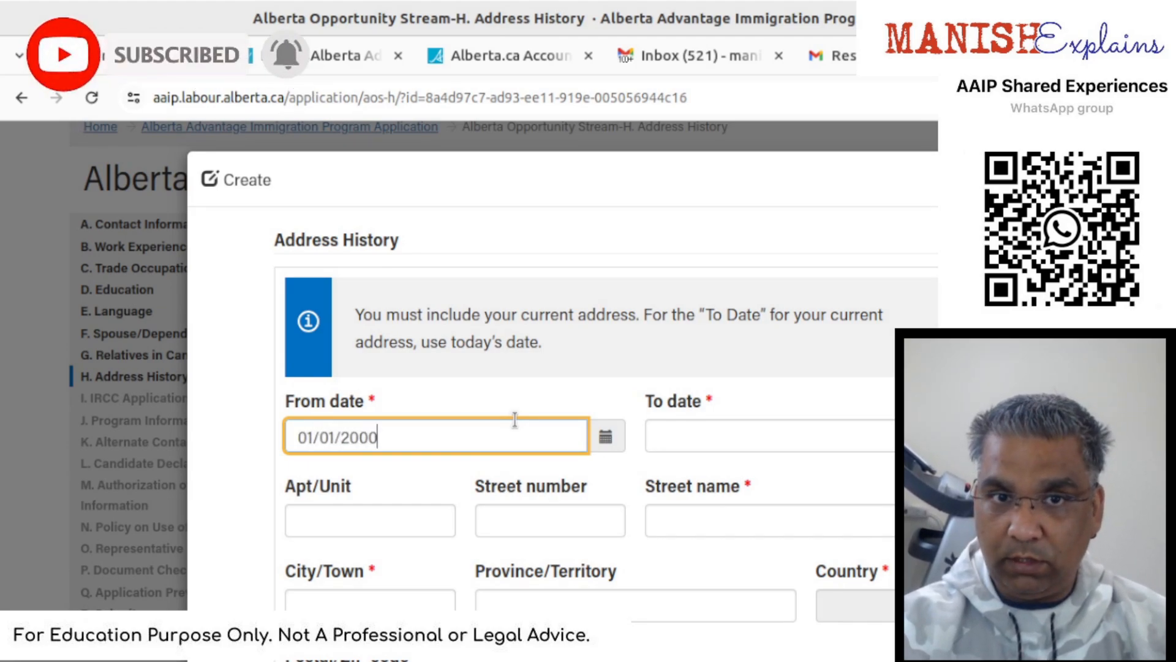
pyautogui.press('Tab')
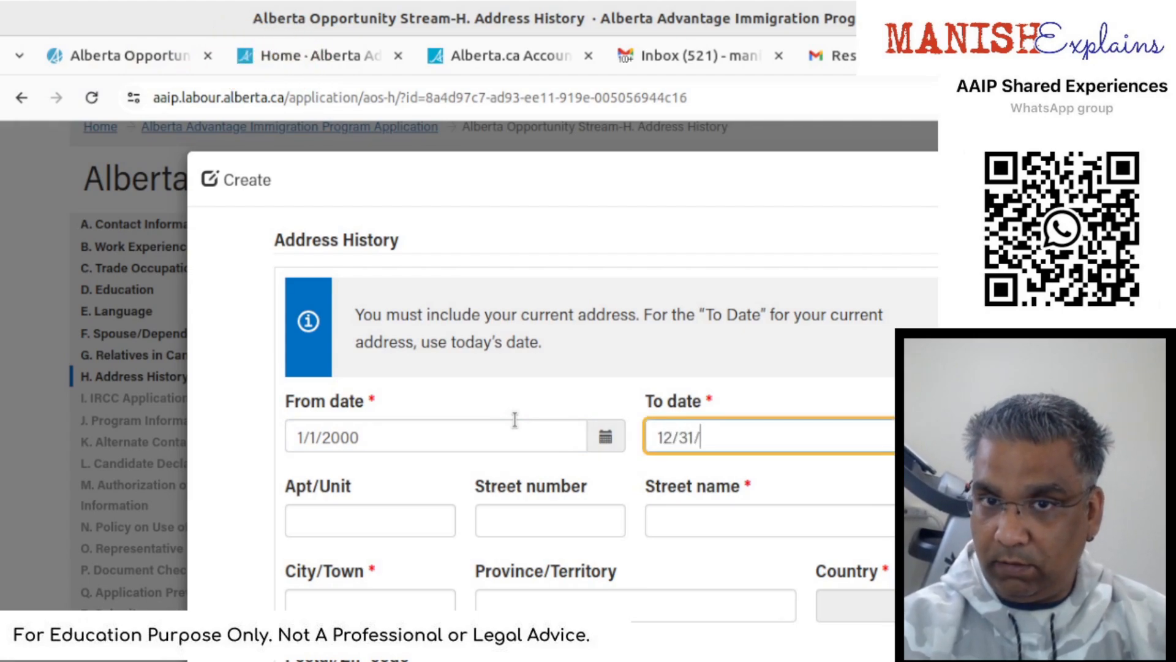
pyautogui.write('12/31/')
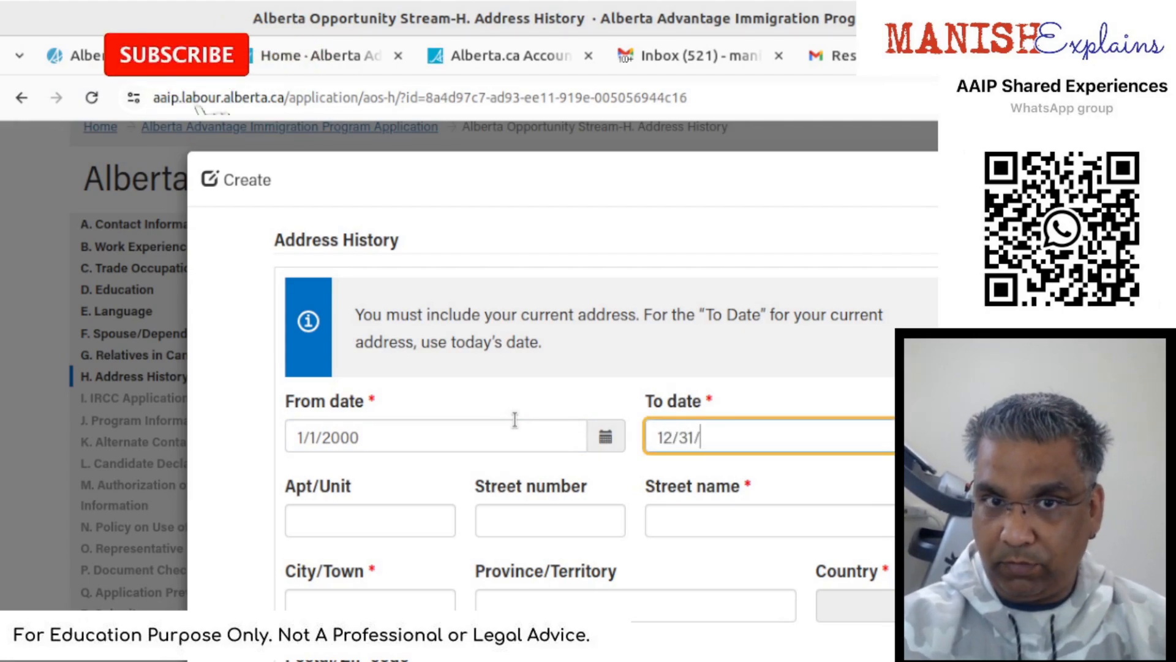
pyautogui.write('2019')
pyautogui.press('Tab')
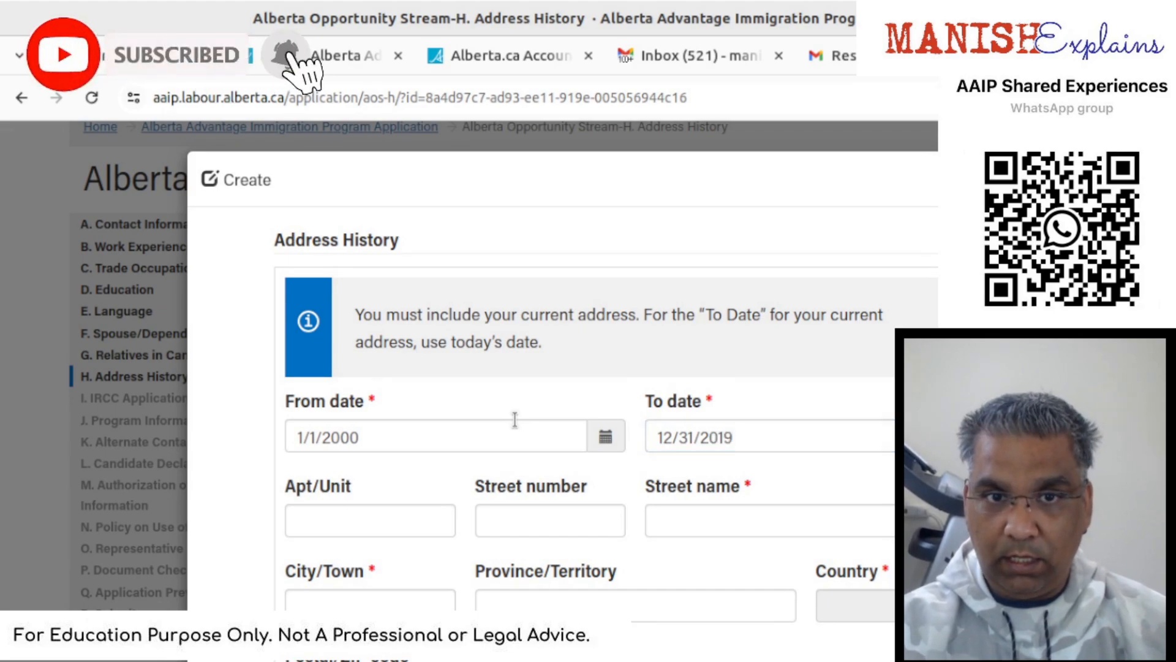
pyautogui.press('Tab')
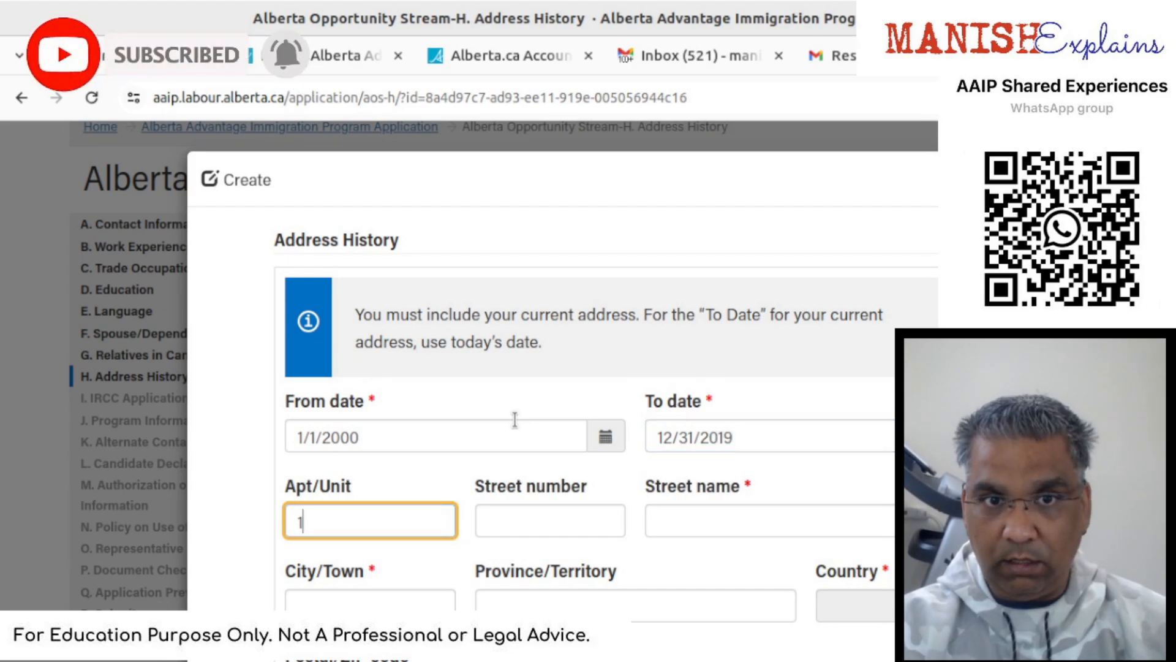
# - Fill in the street name of the Mumbai address
pyautogui.press('Tab')
pyautogui.press('Tab')
pyautogui.write('Joy')
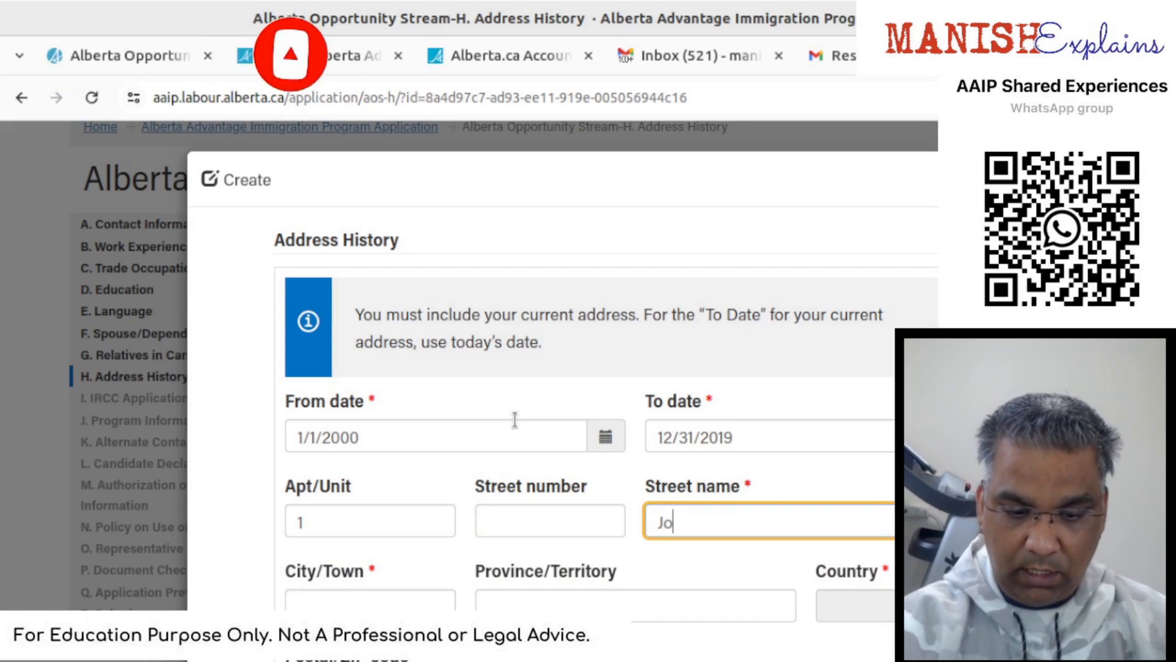
pyautogui.press('Tab')
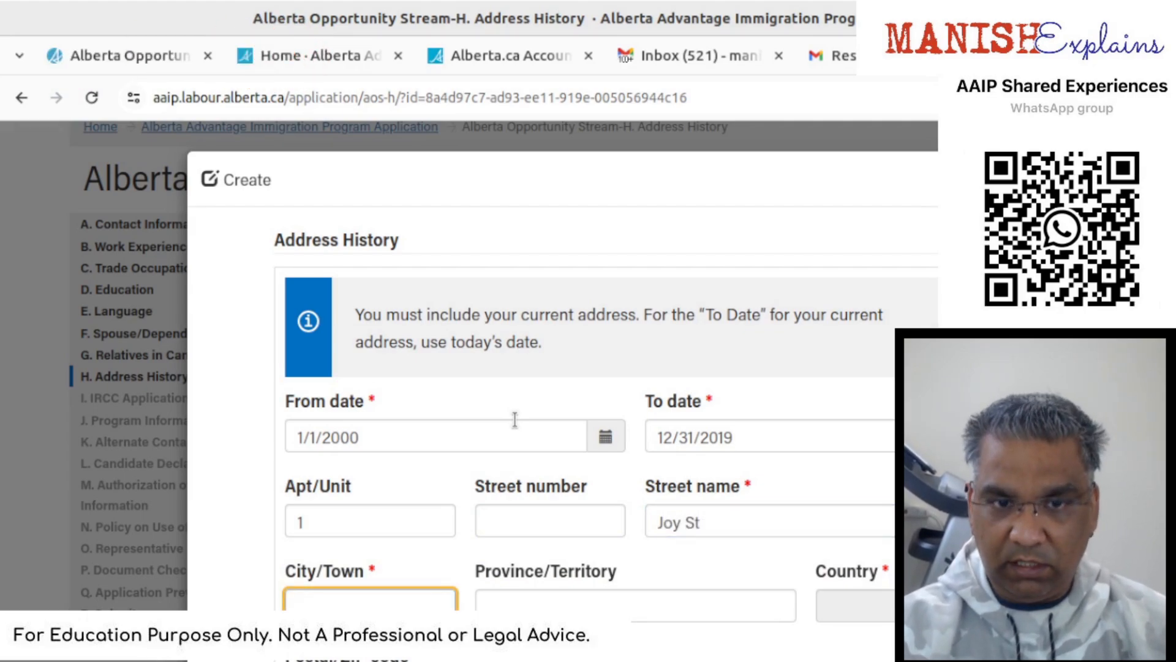
pyautogui.press('Tab')
pyautogui.press('Tab')
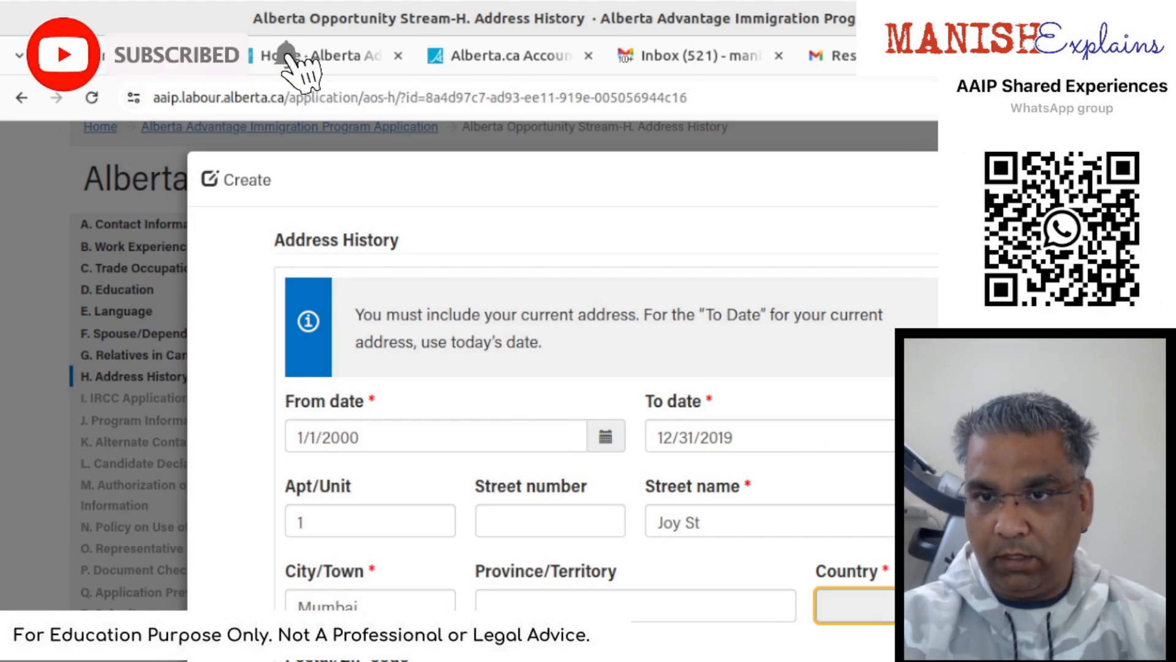
# - Pick India in the Country lookup and save the Mumbai address entry
pyautogui.press('Tab')
pyautogui.press('Return')
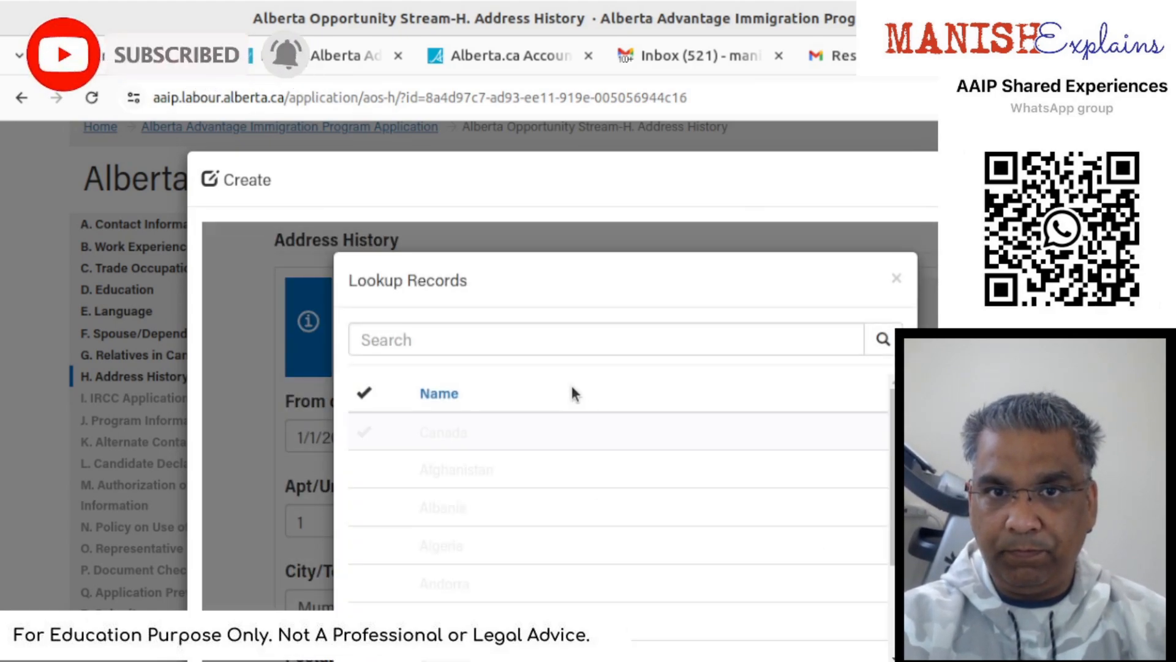
pyautogui.click(571, 349)
pyautogui.write('inda')
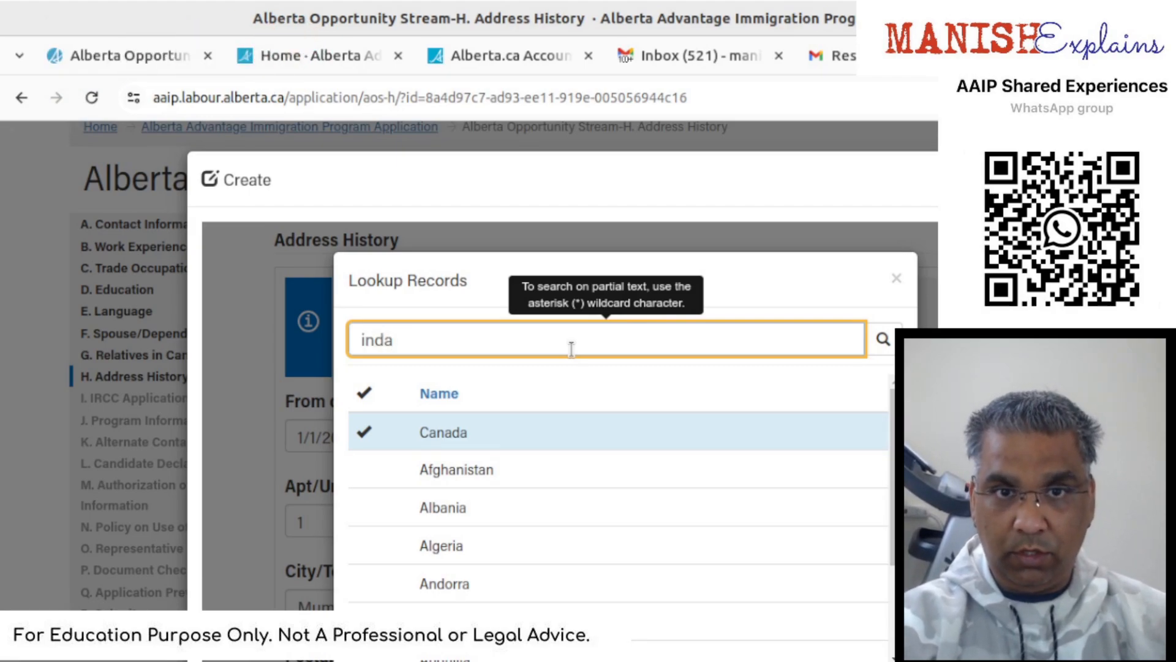
pyautogui.write('ia')
pyautogui.press('Return')
pyautogui.scroll(-3, 591, 368)
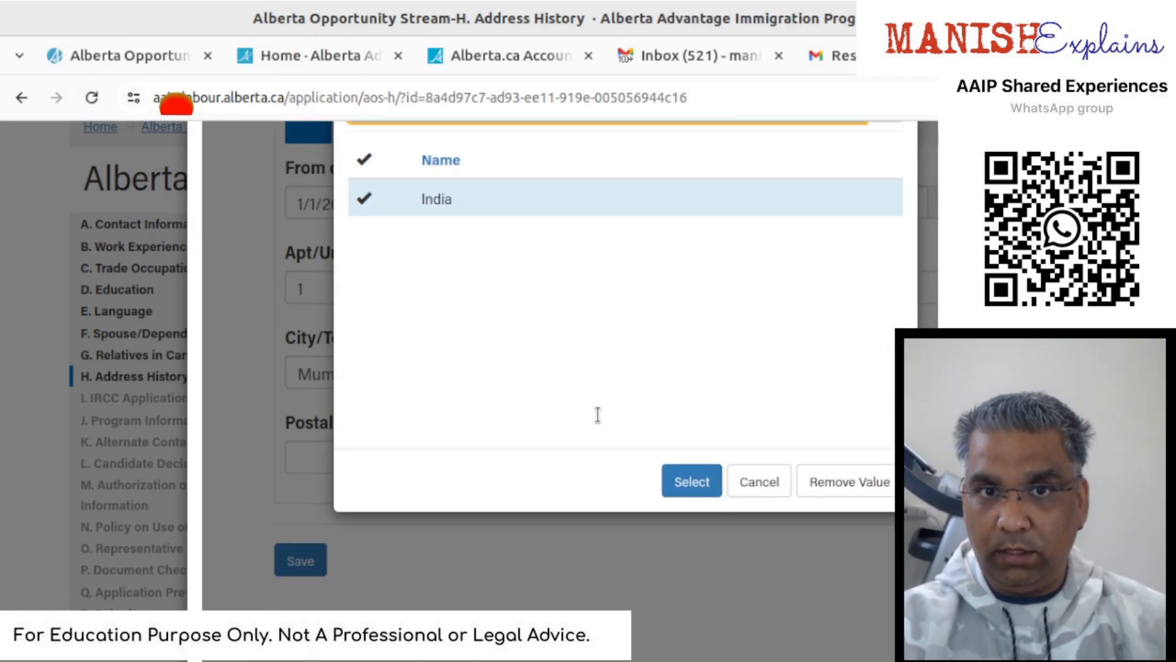
pyautogui.click(671, 484)
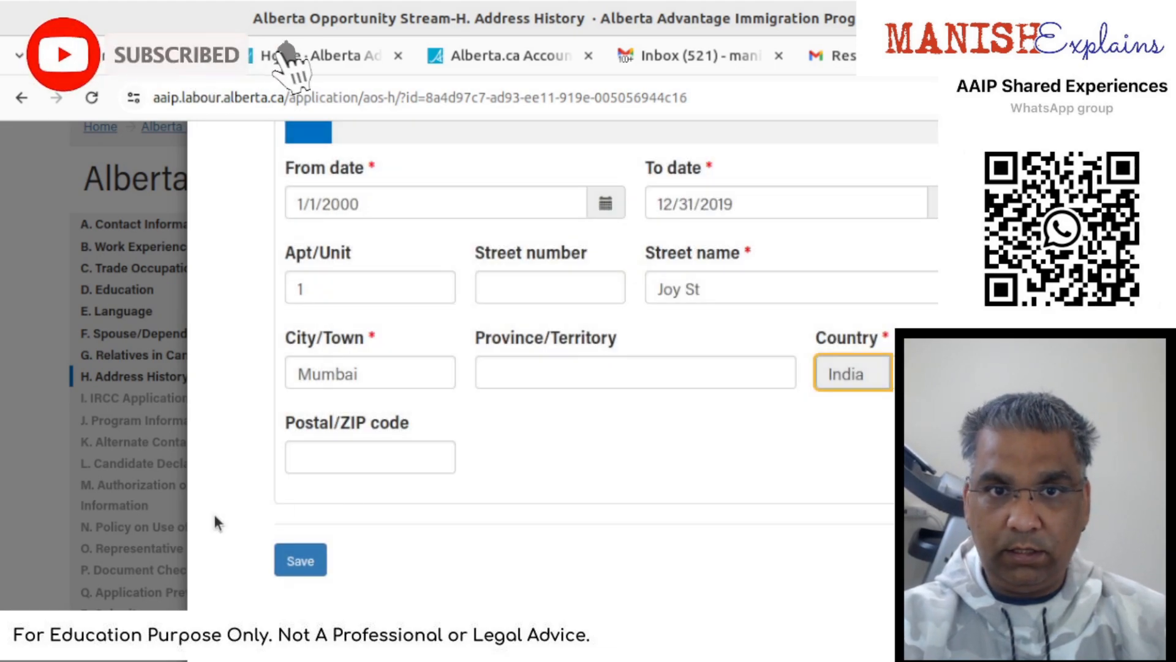
pyautogui.click(321, 561)
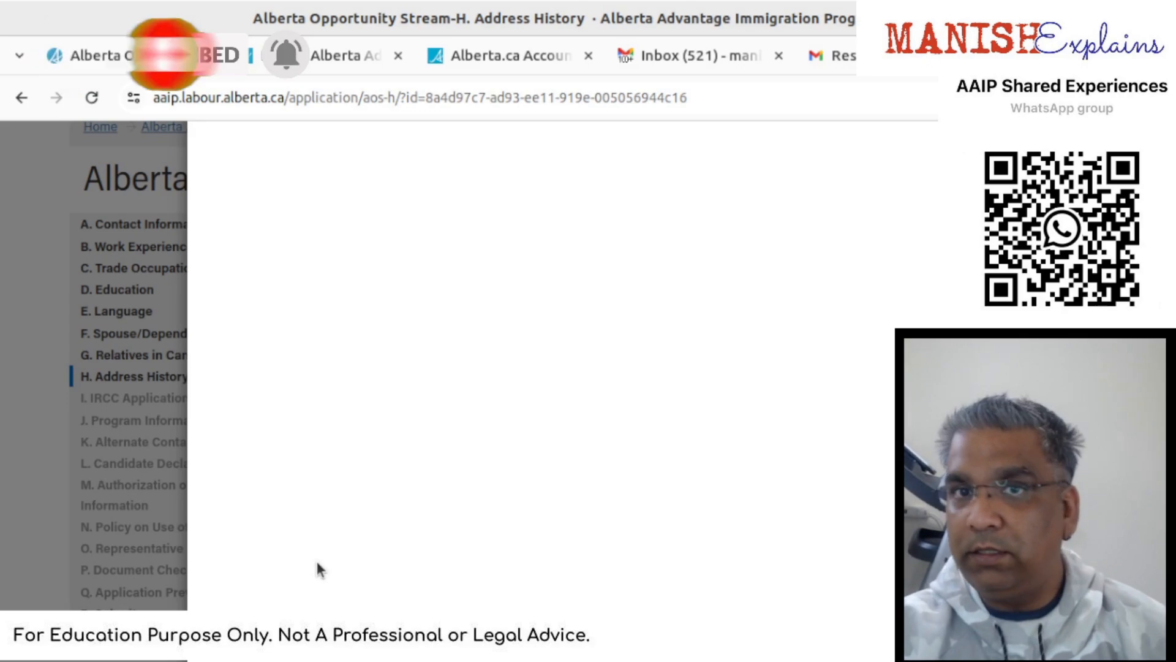
# - Save the Address History section with both addresses listed
pyautogui.scroll(-4, 829, 593)
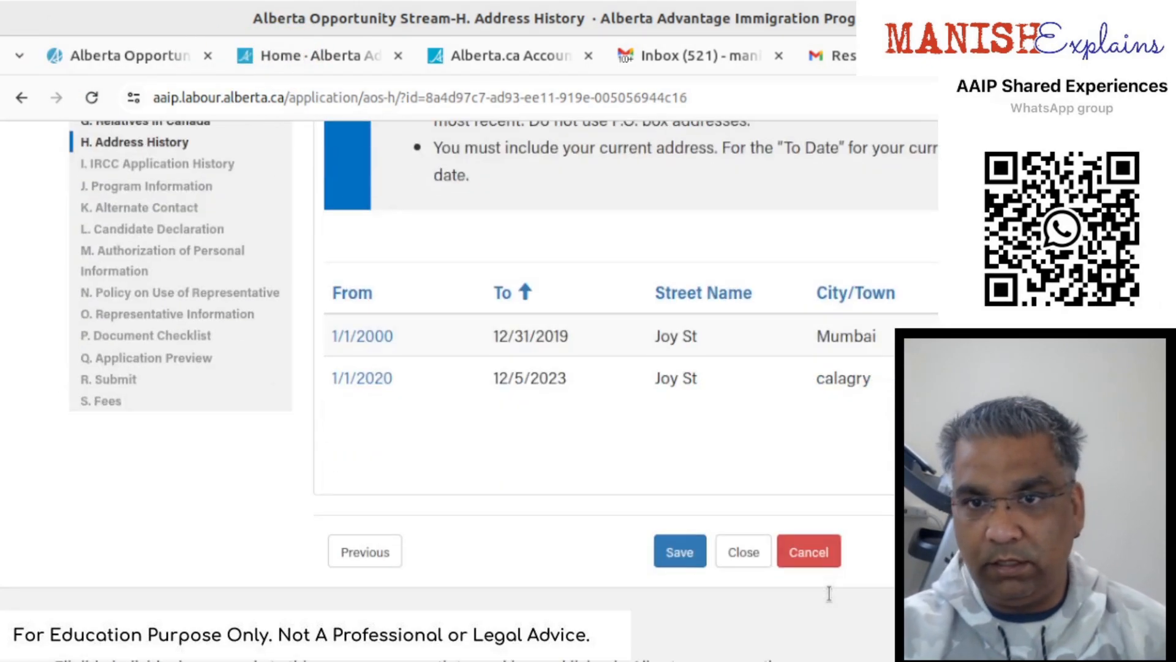
pyautogui.click(683, 559)
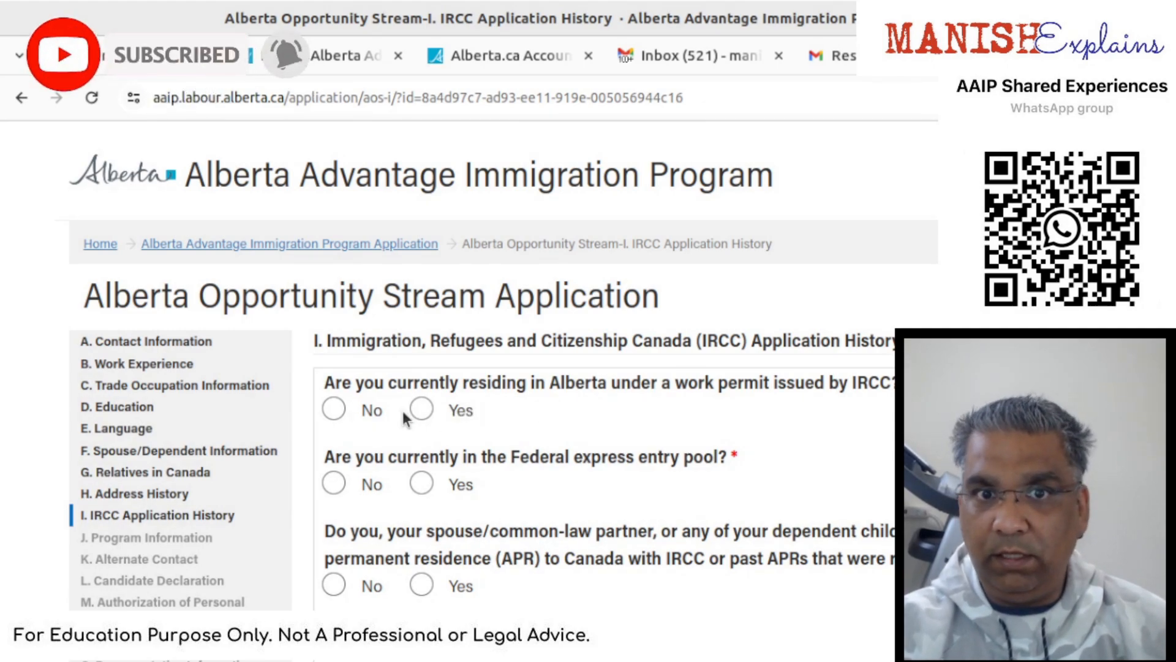
# - Answer Yes to an Intra-company transferees work permit and enter the UCI
pyautogui.click(423, 411)
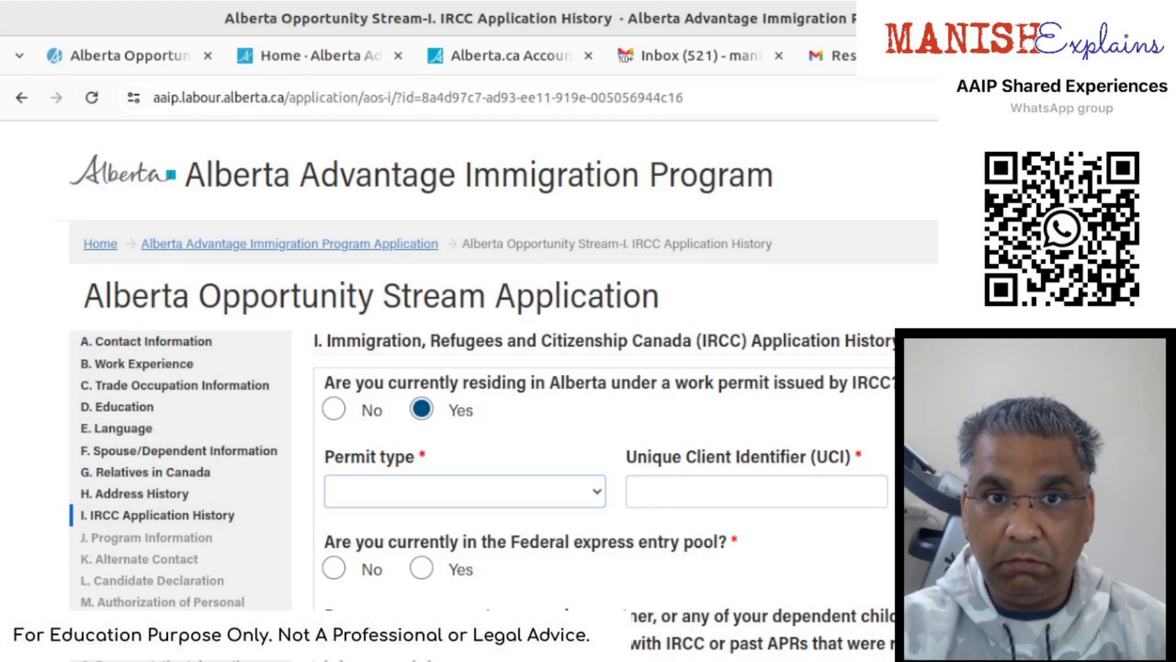
pyautogui.click(665, 601)
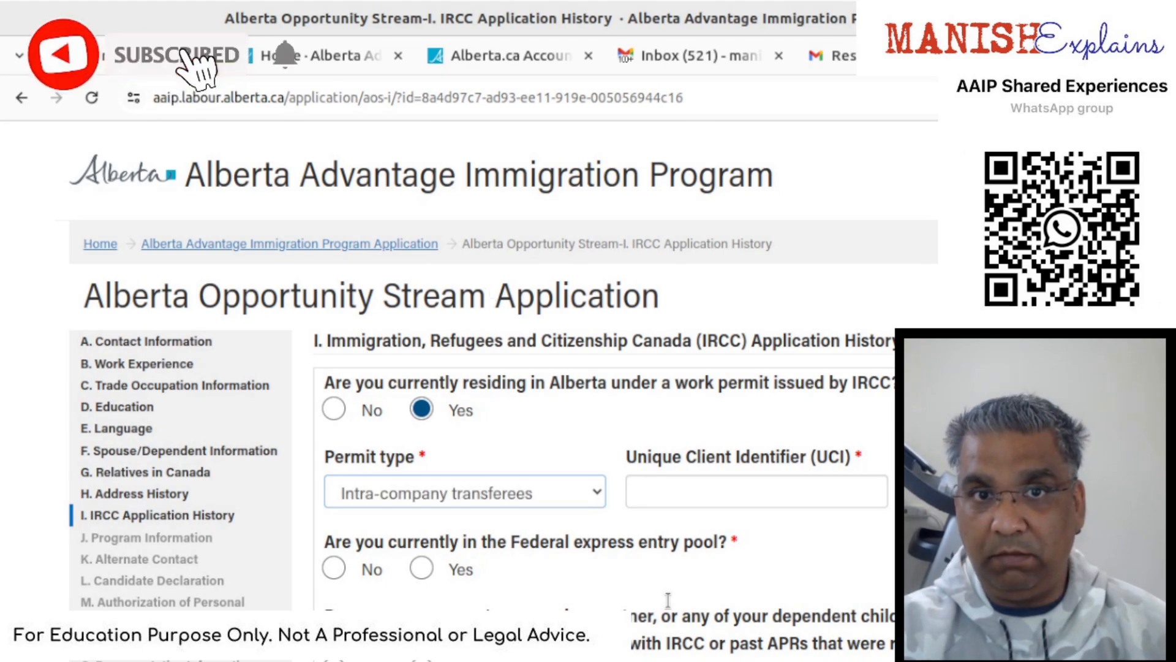
pyautogui.click(710, 502)
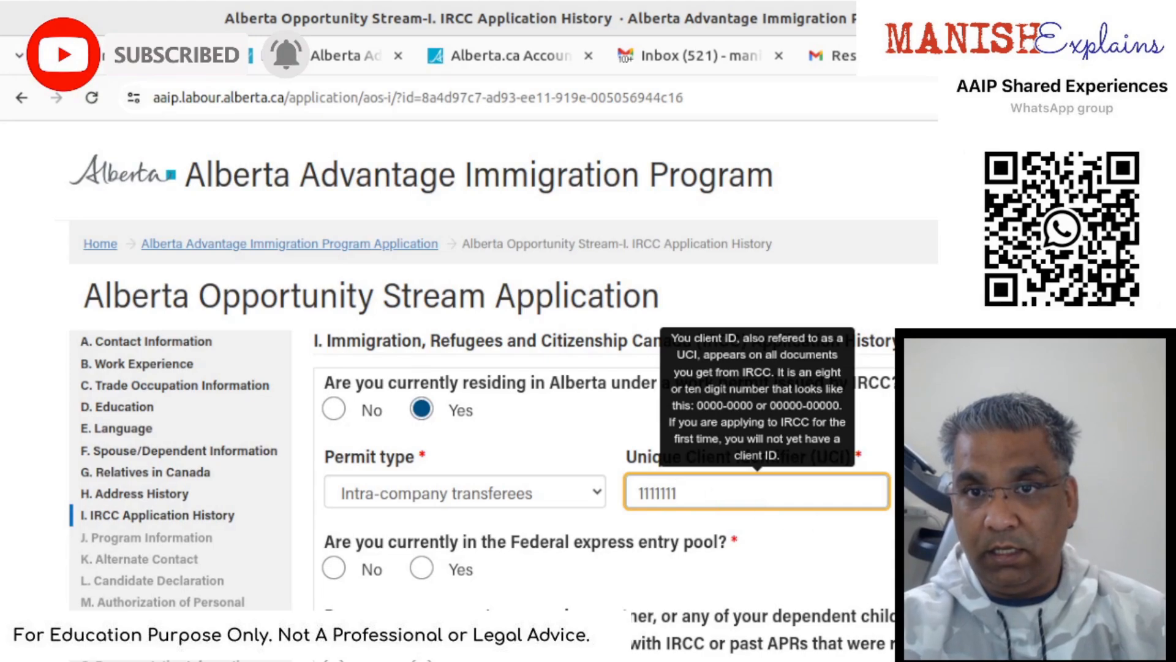
pyautogui.write('1111111')
pyautogui.doubleClick(665, 497)
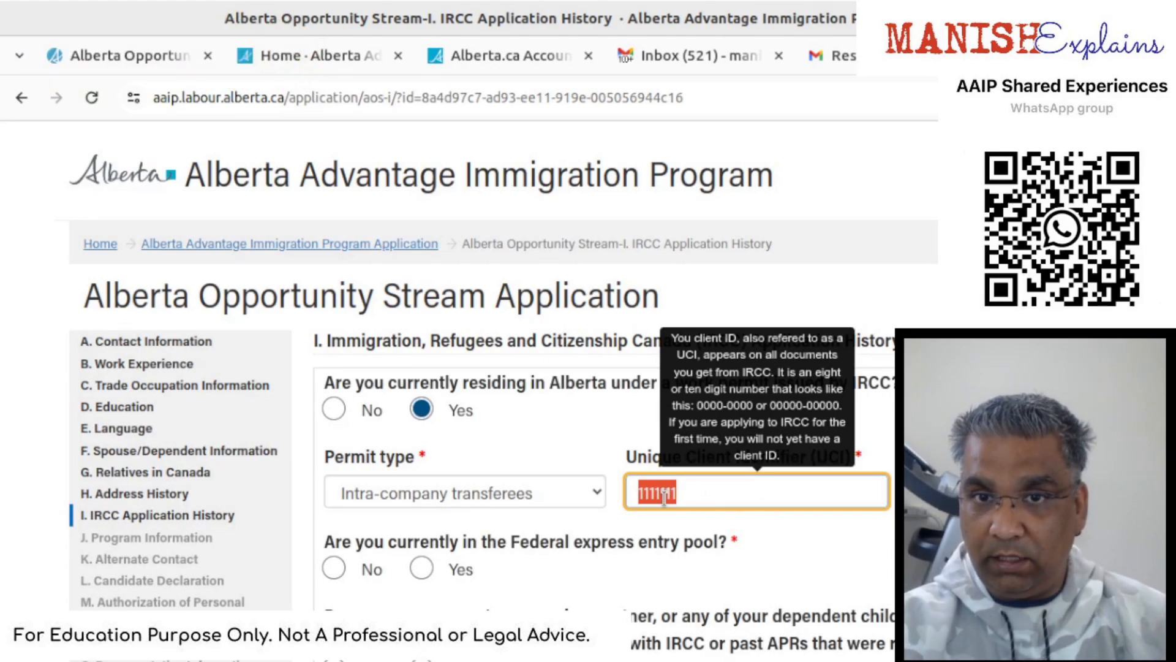
pyautogui.write('12345')
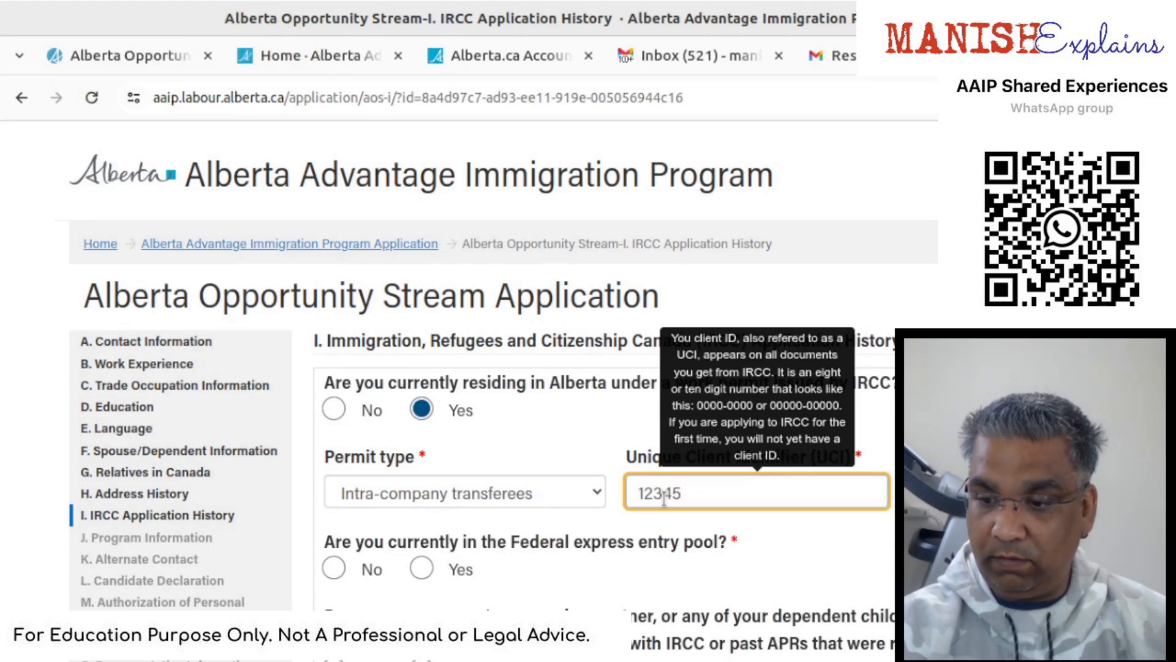
pyautogui.write('678')
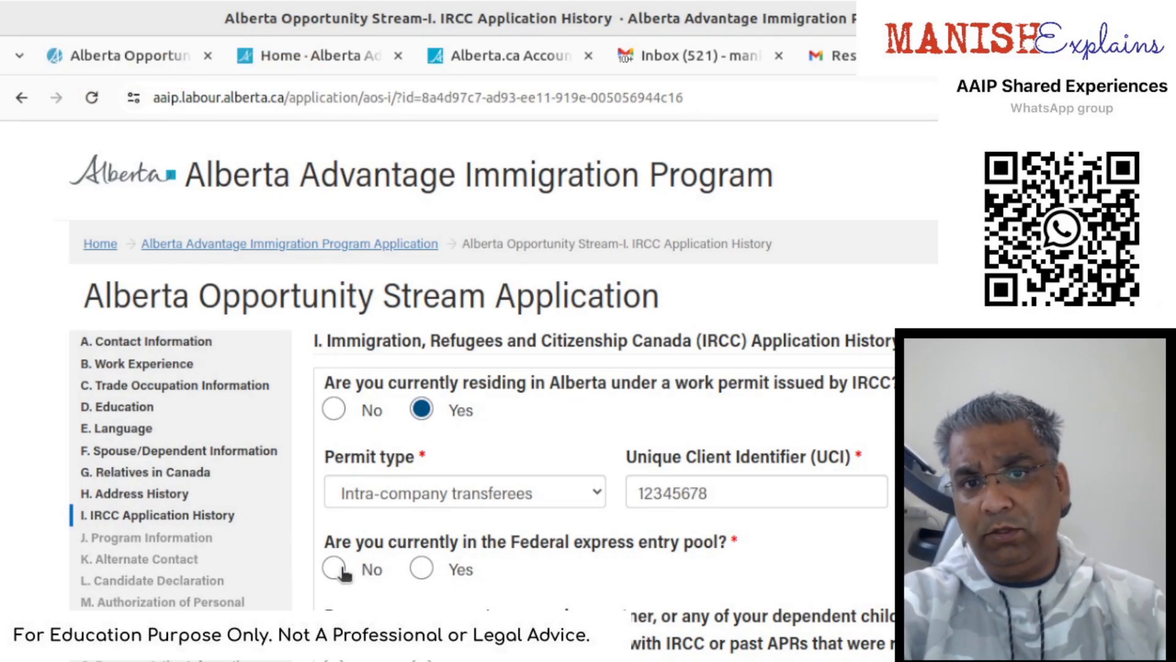
# - Answer Yes to Express Entry and enter the profile number and job seeker validation code
pyautogui.click(424, 570)
pyautogui.scroll(-2, 432, 579)
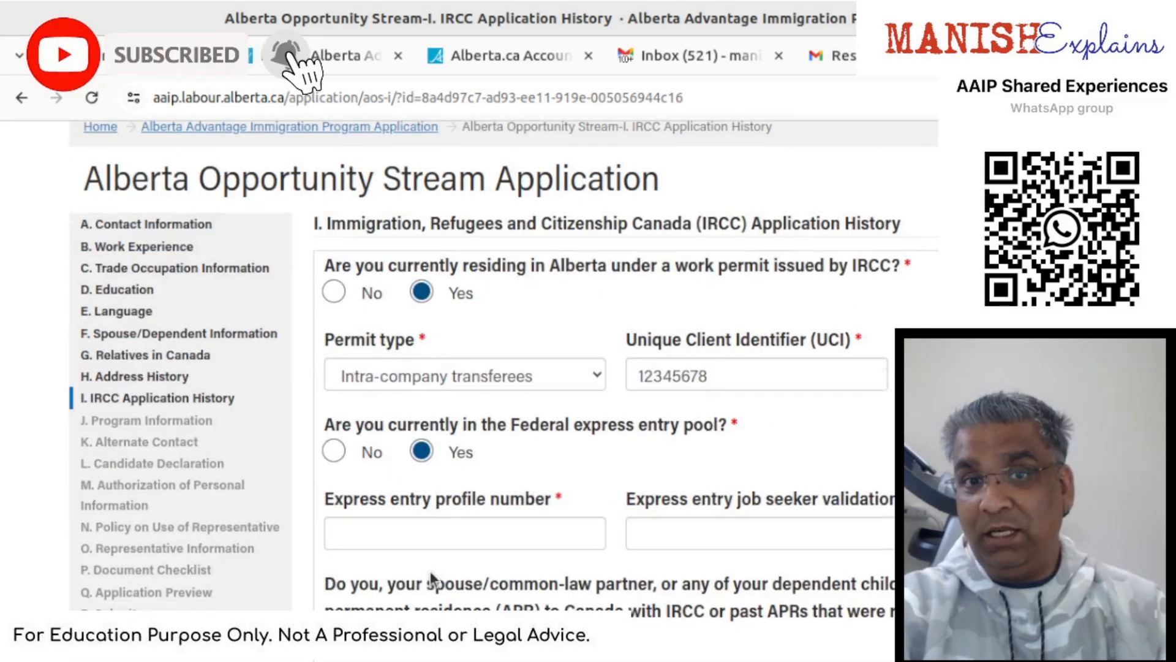
pyautogui.click(443, 537)
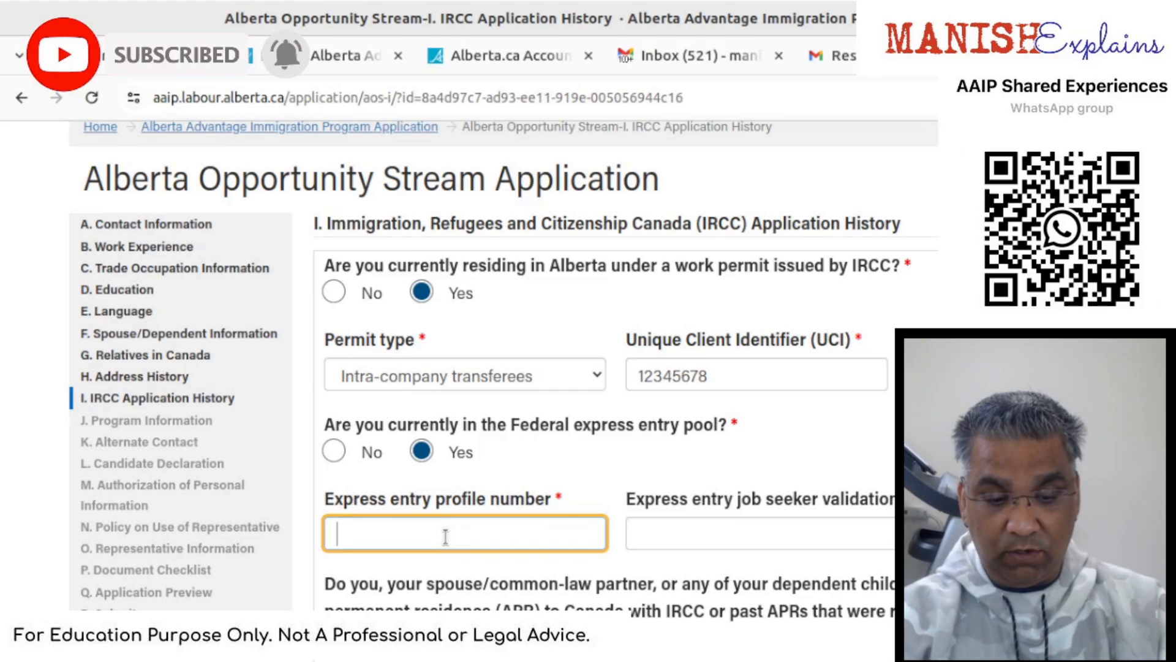
pyautogui.write('EXP123456')
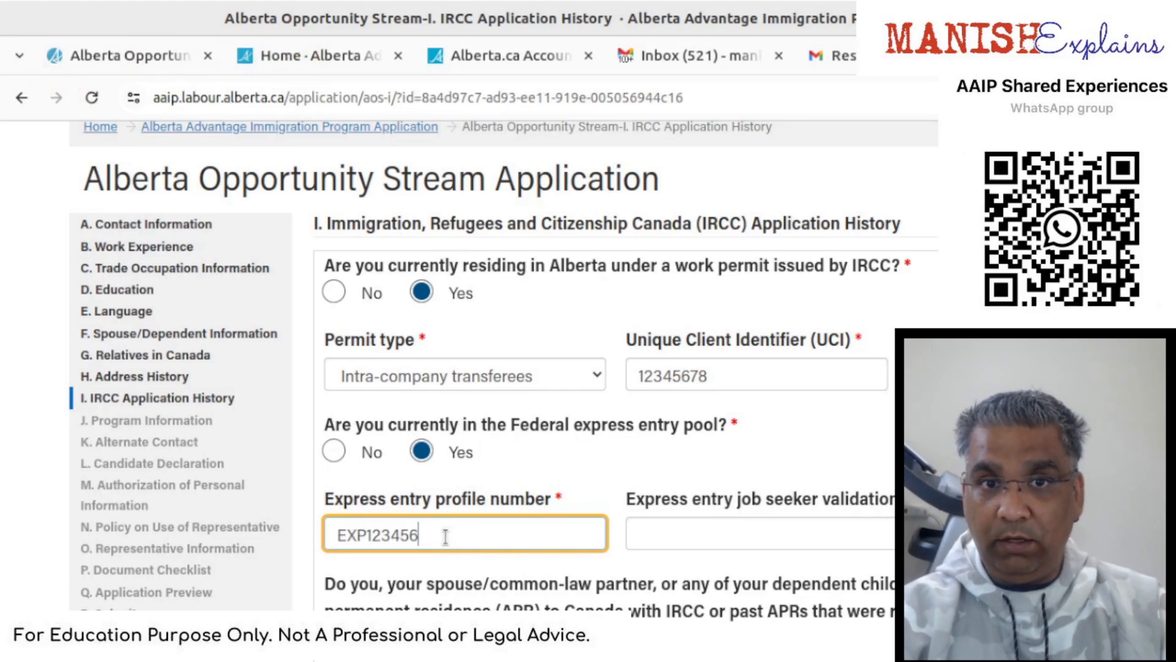
pyautogui.press('Tab')
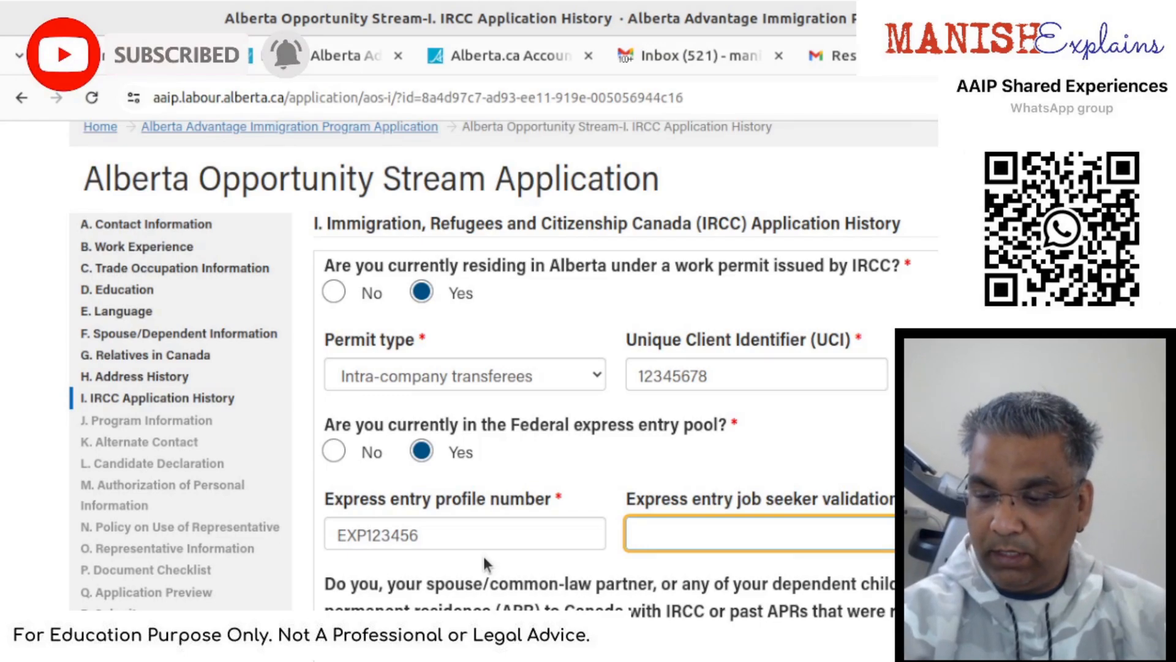
pyautogui.write('7898')
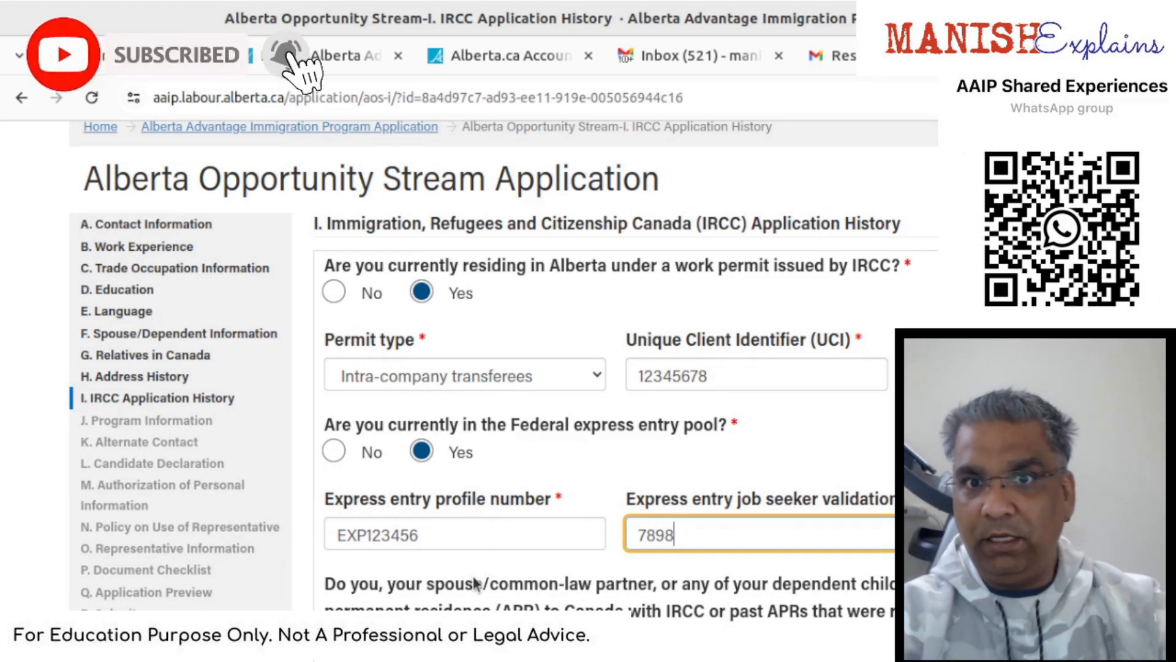
# - Answer No to past permanent residence applications and save the section
pyautogui.scroll(-2, 689, 594)
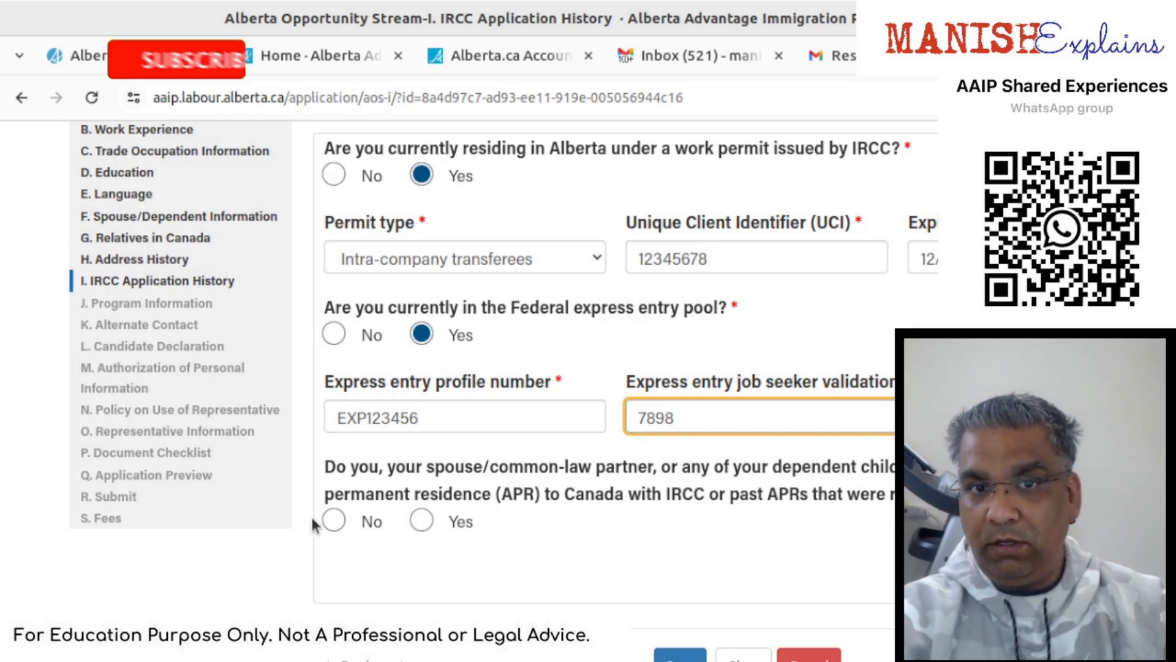
pyautogui.click(334, 521)
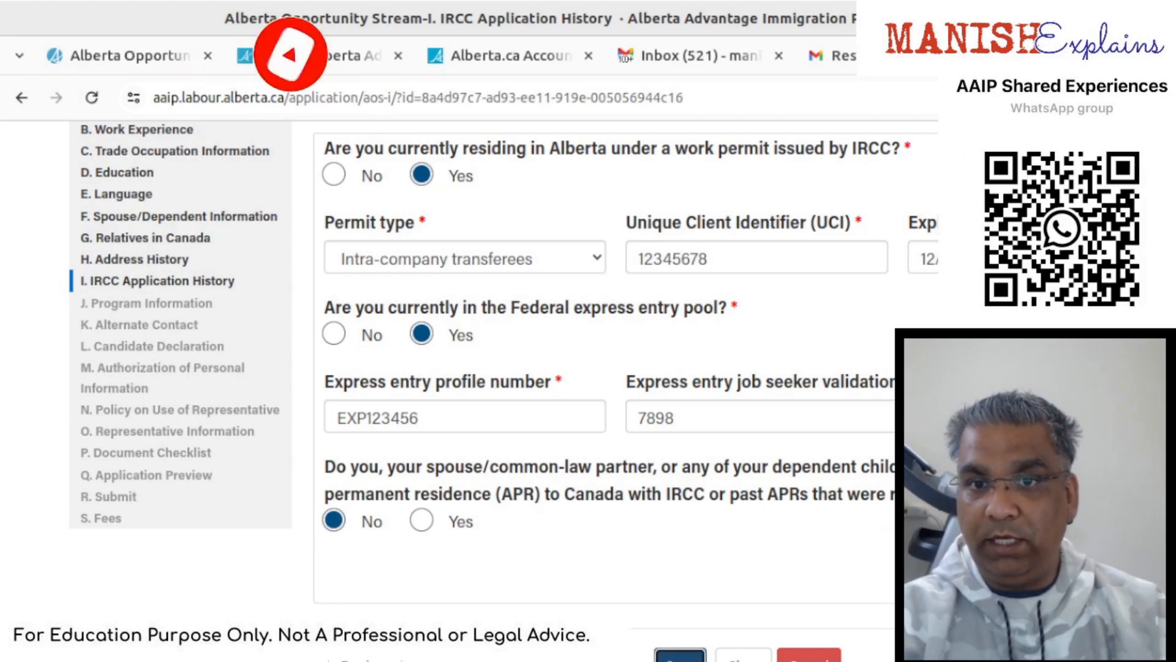
pyautogui.click(680, 655)
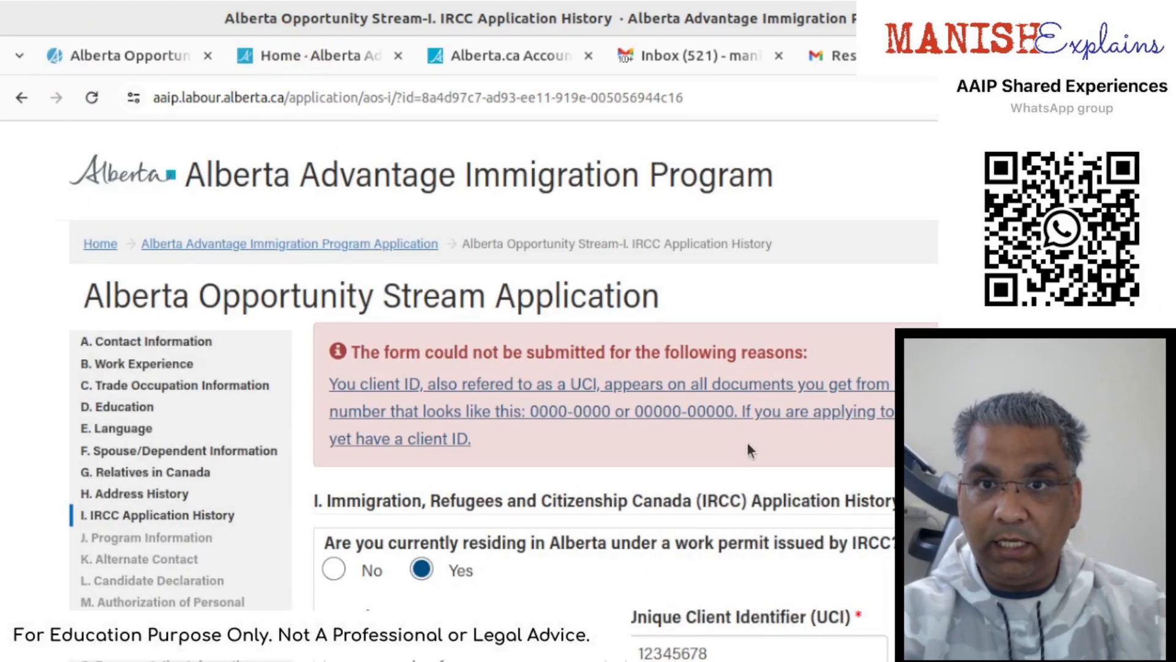
# - Add a hyphen to the UCI and save the IRCC Application History answers
pyautogui.scroll(-4, 744, 450)
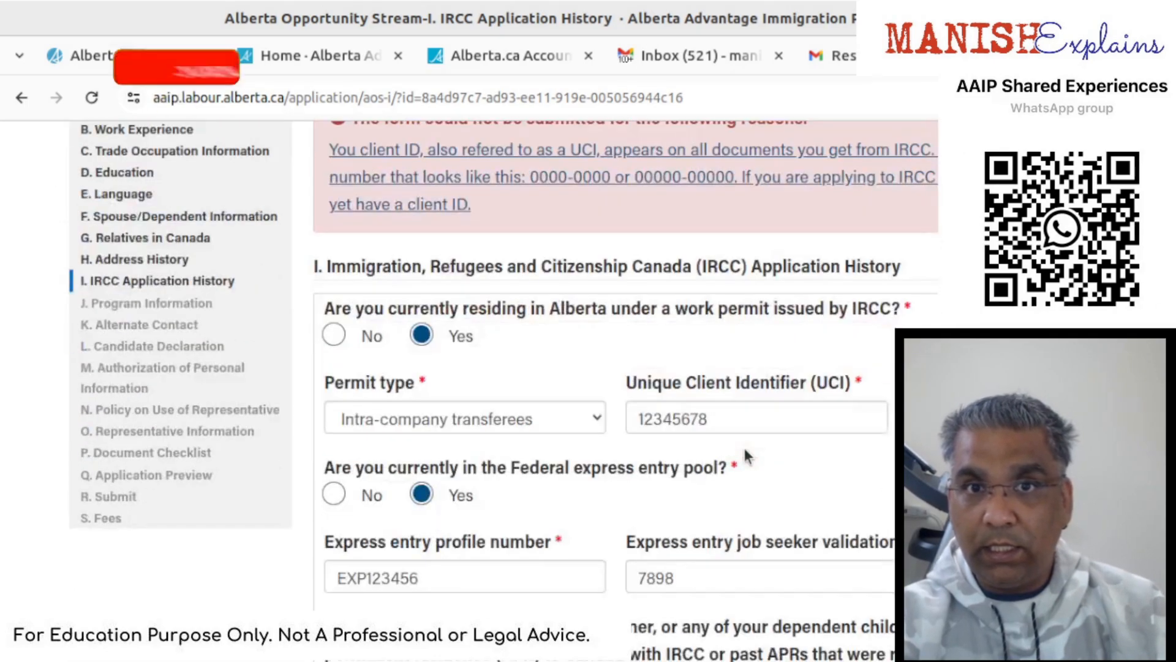
pyautogui.moveTo(758, 429)
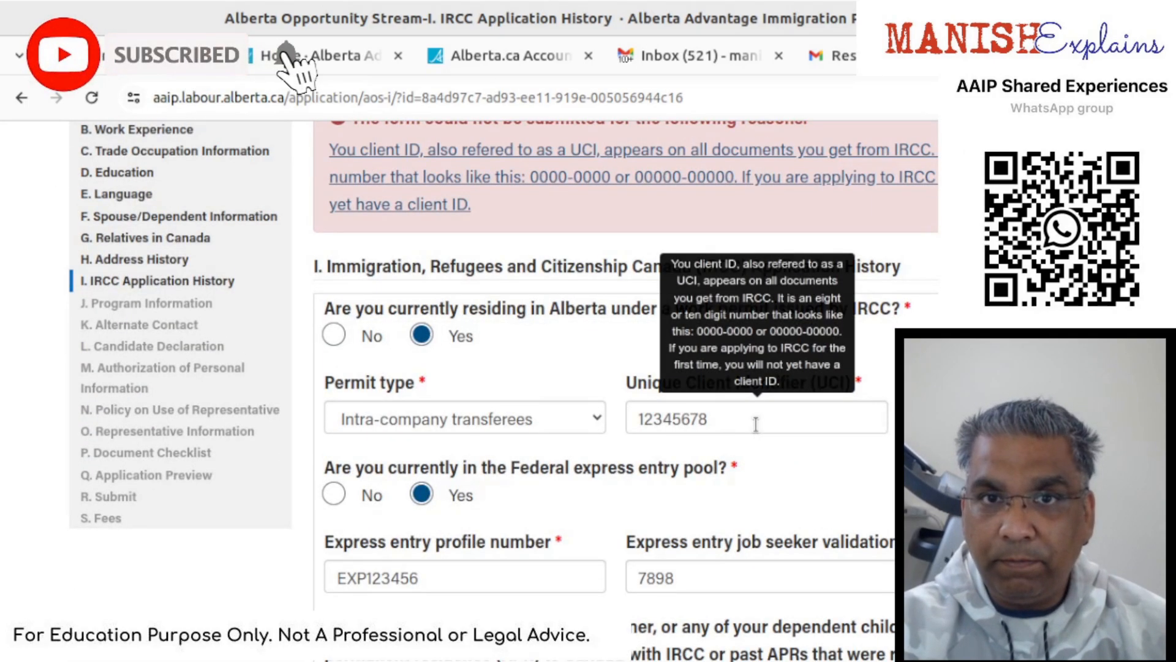
pyautogui.scroll(-2, 758, 428)
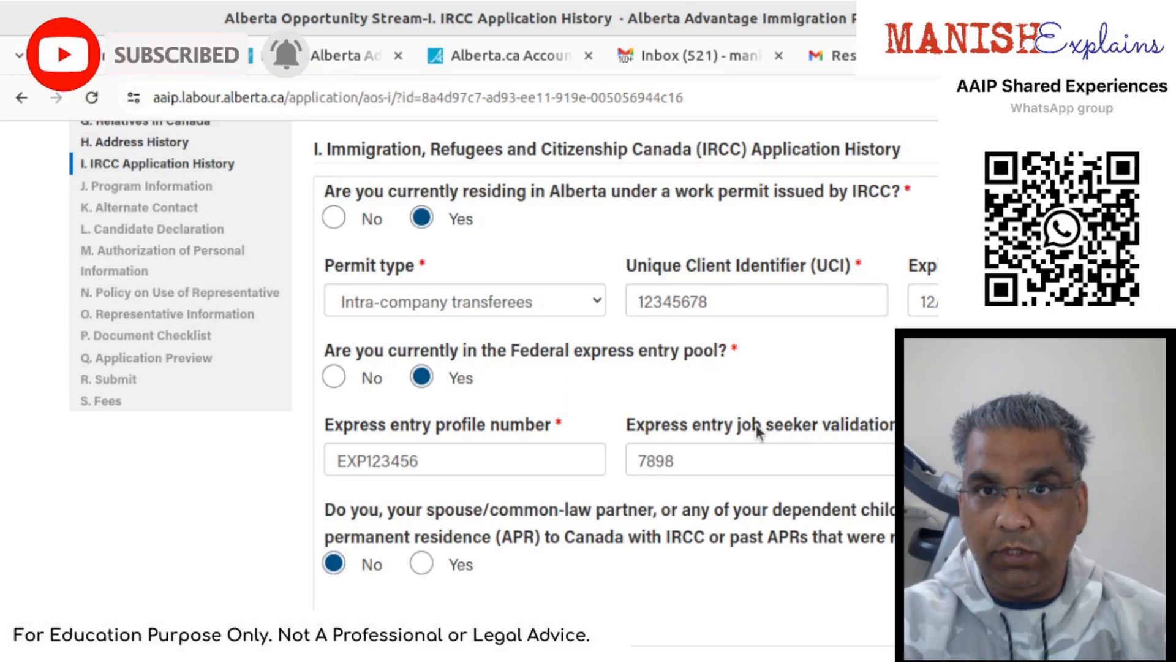
pyautogui.scroll(4, 756, 425)
pyautogui.scroll(-4, 756, 424)
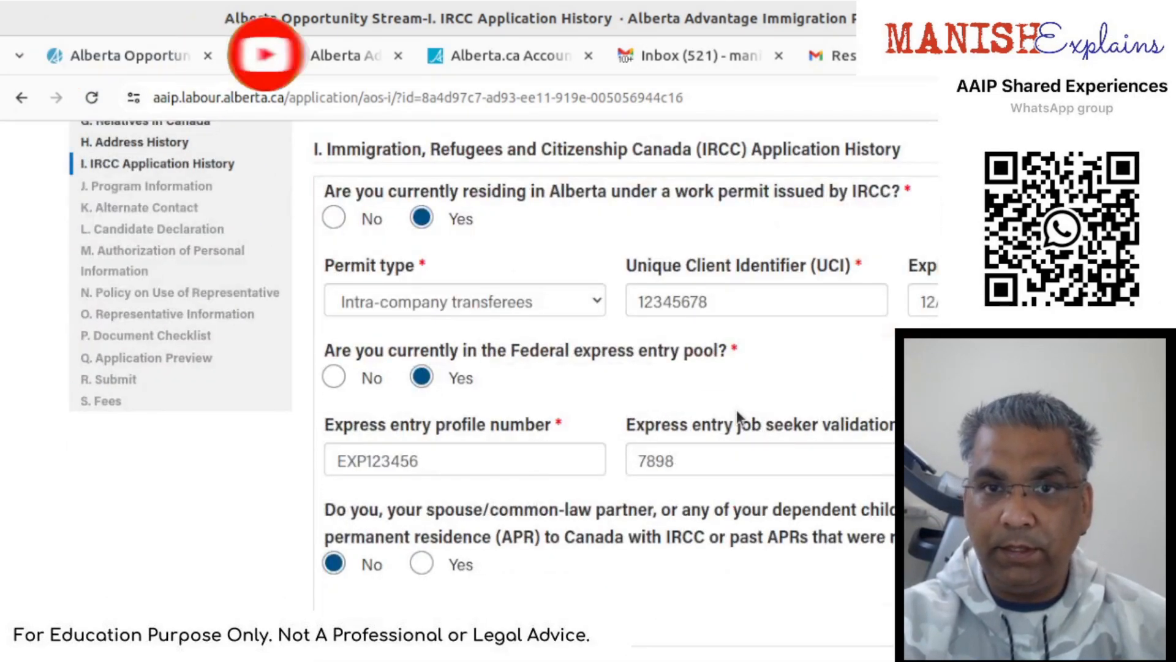
pyautogui.scroll(4, 736, 410)
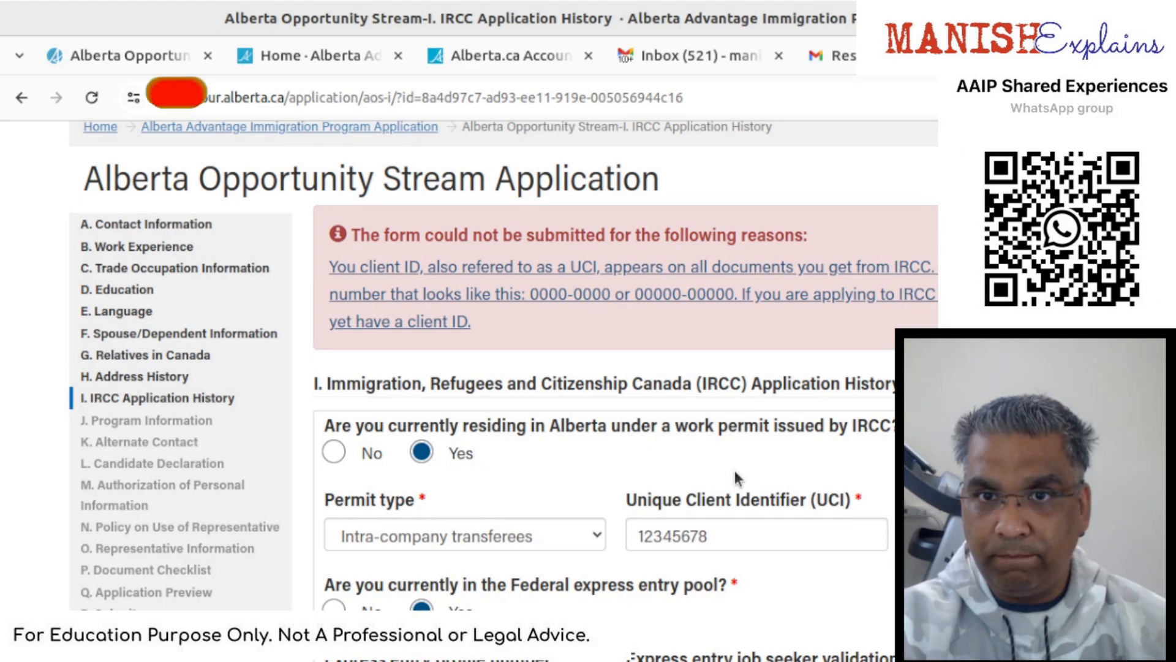
pyautogui.click(736, 542)
pyautogui.press('Left')
pyautogui.press('Left')
pyautogui.press('Left')
pyautogui.press('Left')
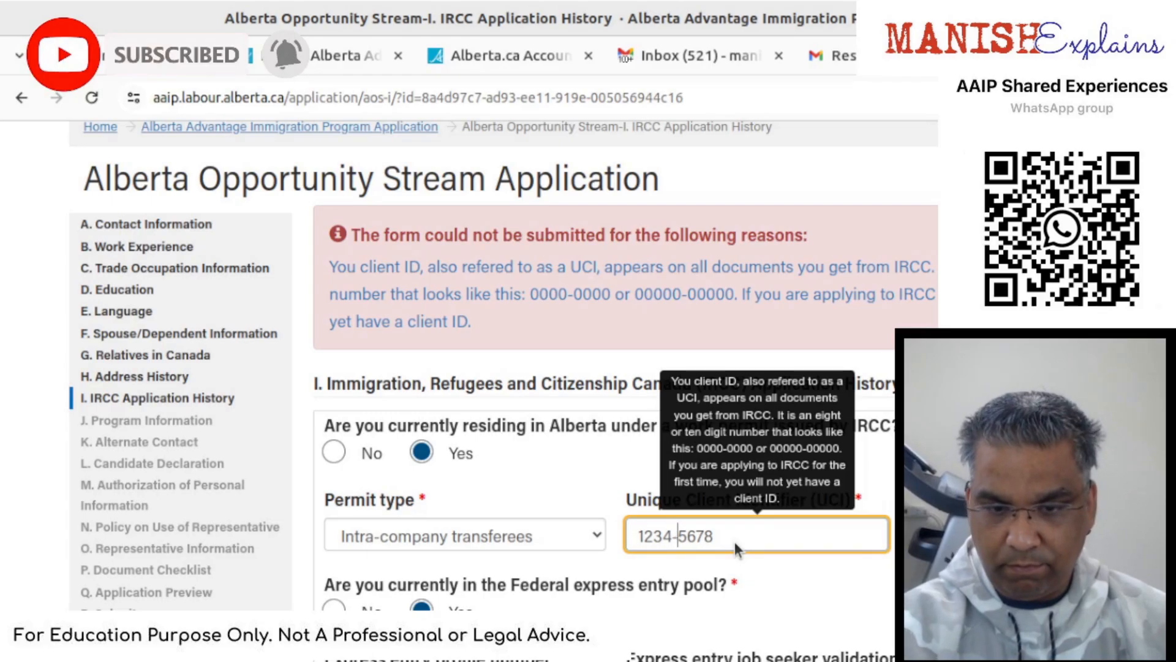
pyautogui.press('Tab')
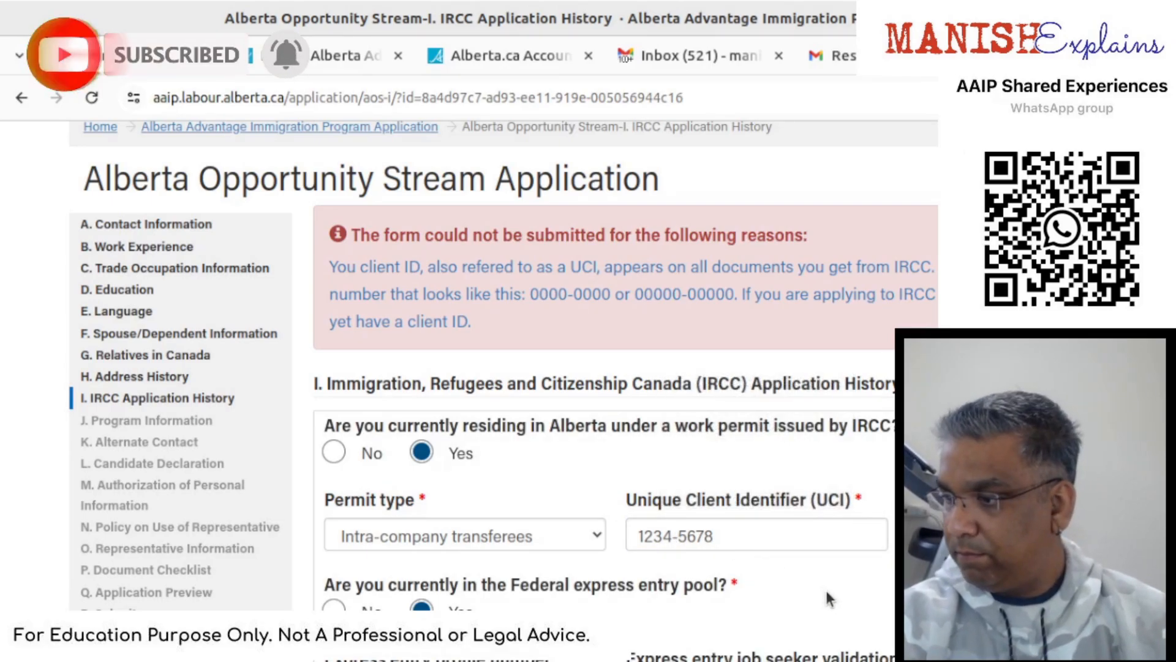
pyautogui.scroll(-5, 826, 586)
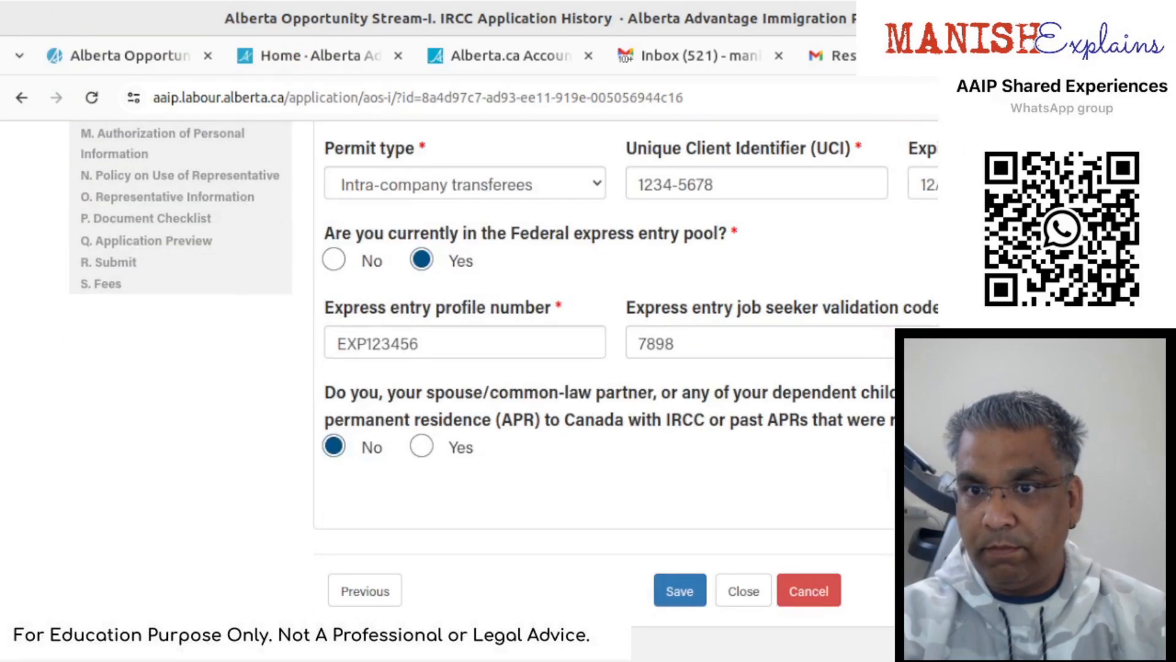
pyautogui.click(660, 601)
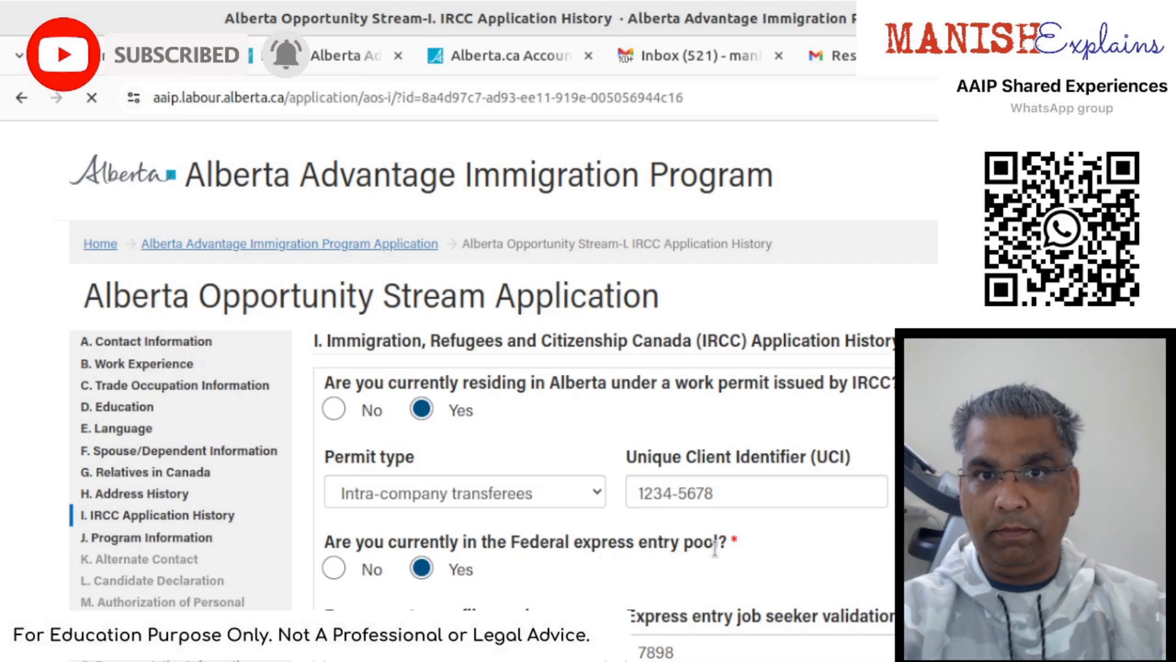
pyautogui.scroll(-5, 715, 547)
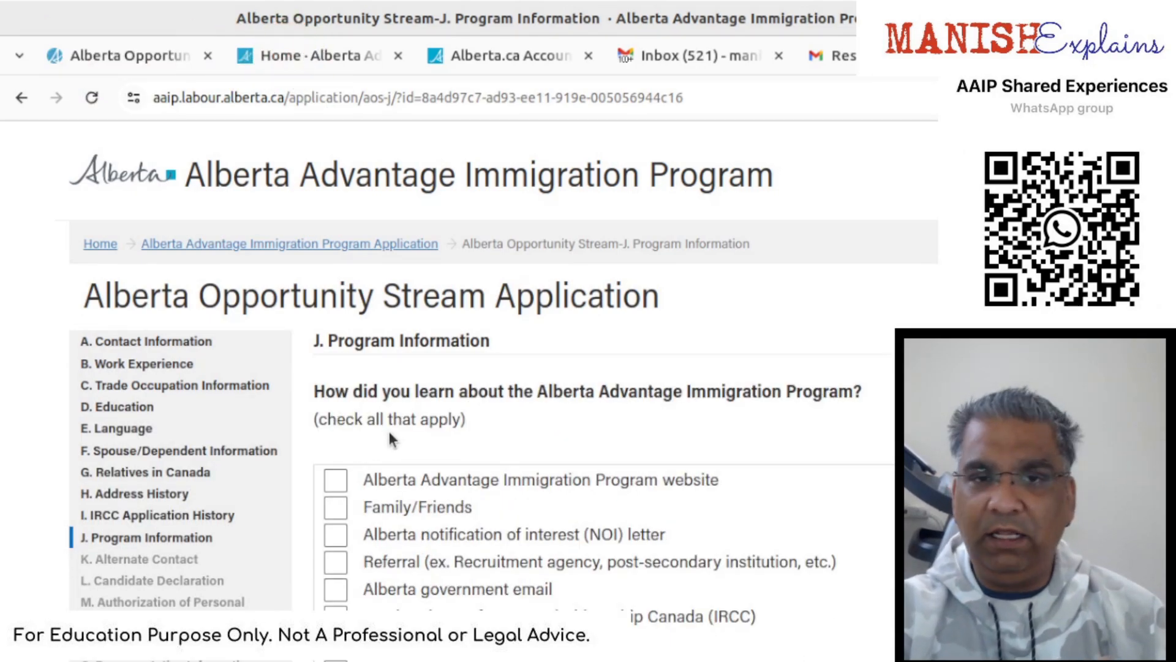
# - Tick website, Family/Friends, Referral and IRCC as program sources, save, and continue
pyautogui.scroll(-2, 388, 431)
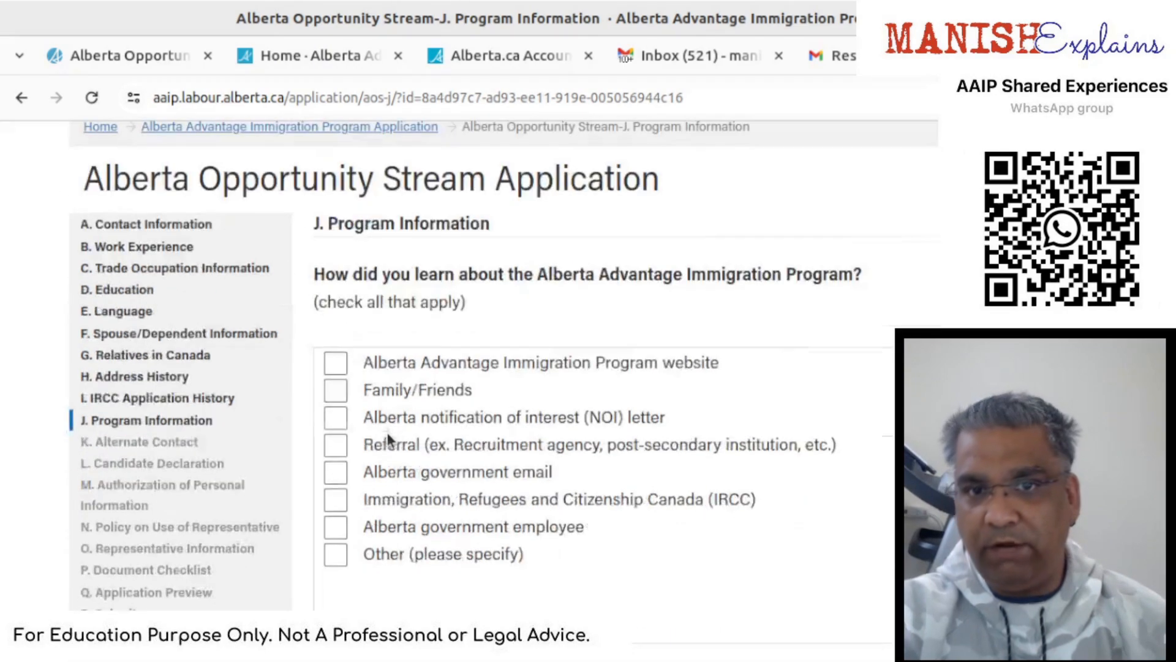
pyautogui.click(399, 369)
pyautogui.click(399, 370)
pyautogui.click(399, 371)
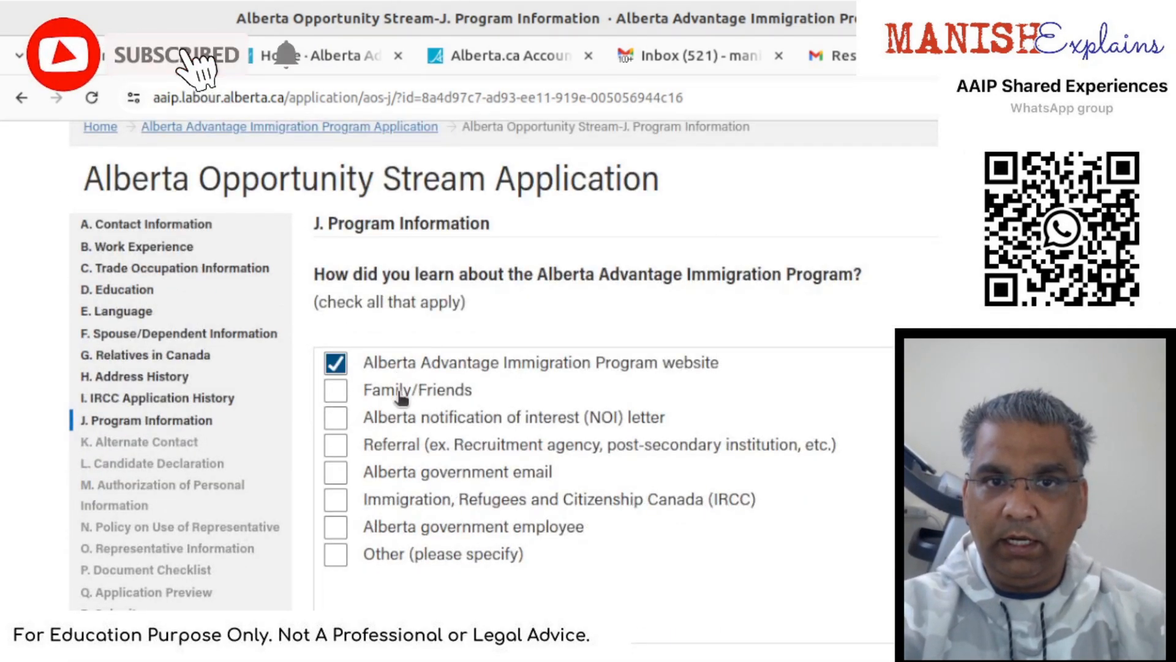
pyautogui.click(400, 392)
pyautogui.click(410, 454)
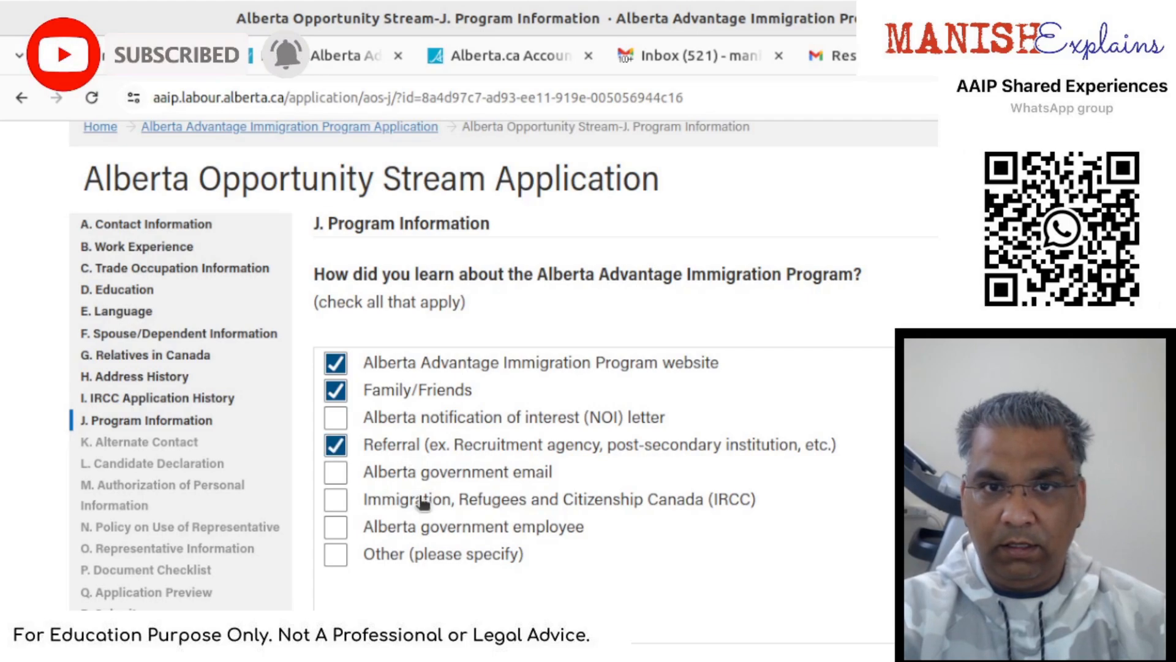
pyautogui.click(512, 565)
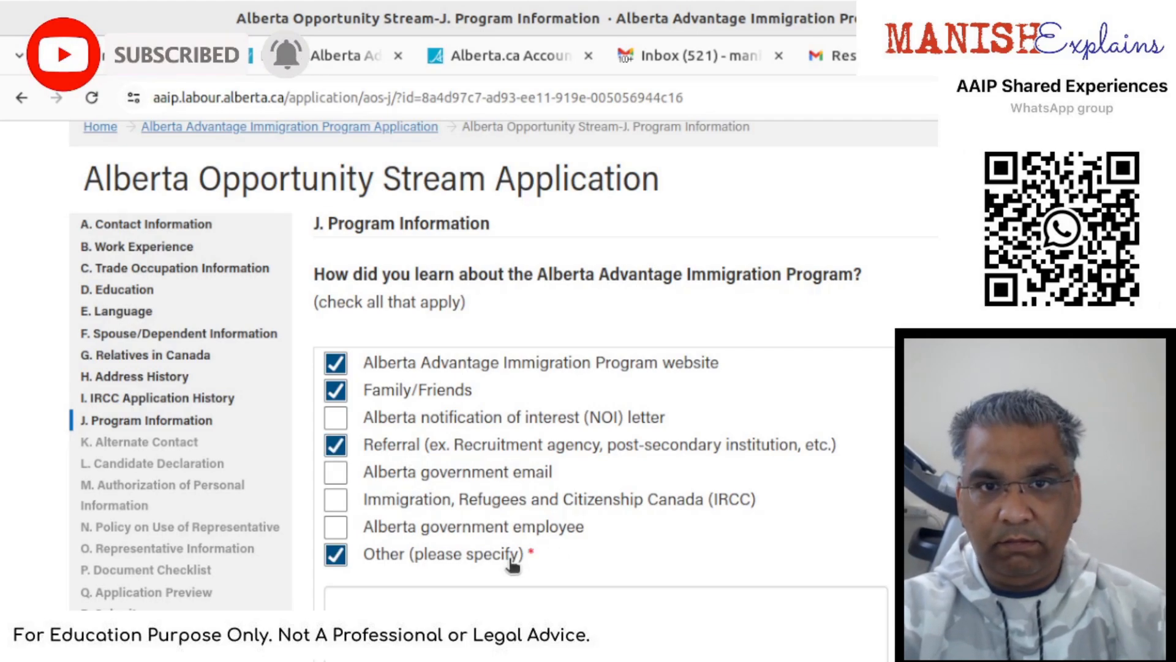
pyautogui.click(514, 563)
pyautogui.scroll(-2, 515, 501)
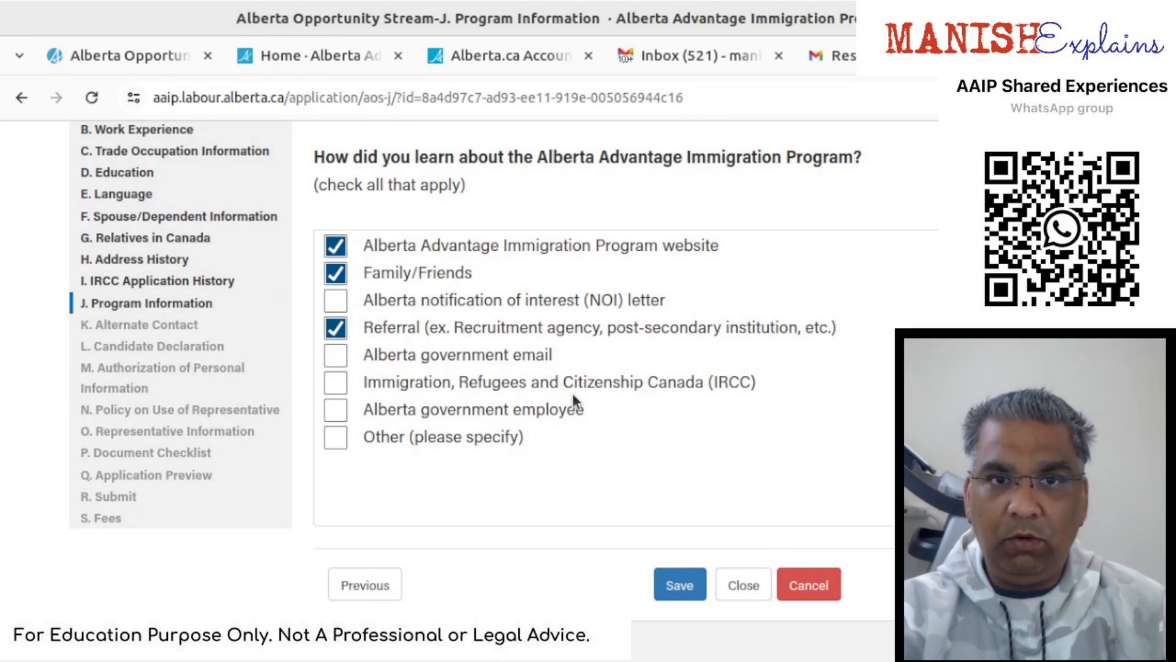
pyautogui.click(333, 383)
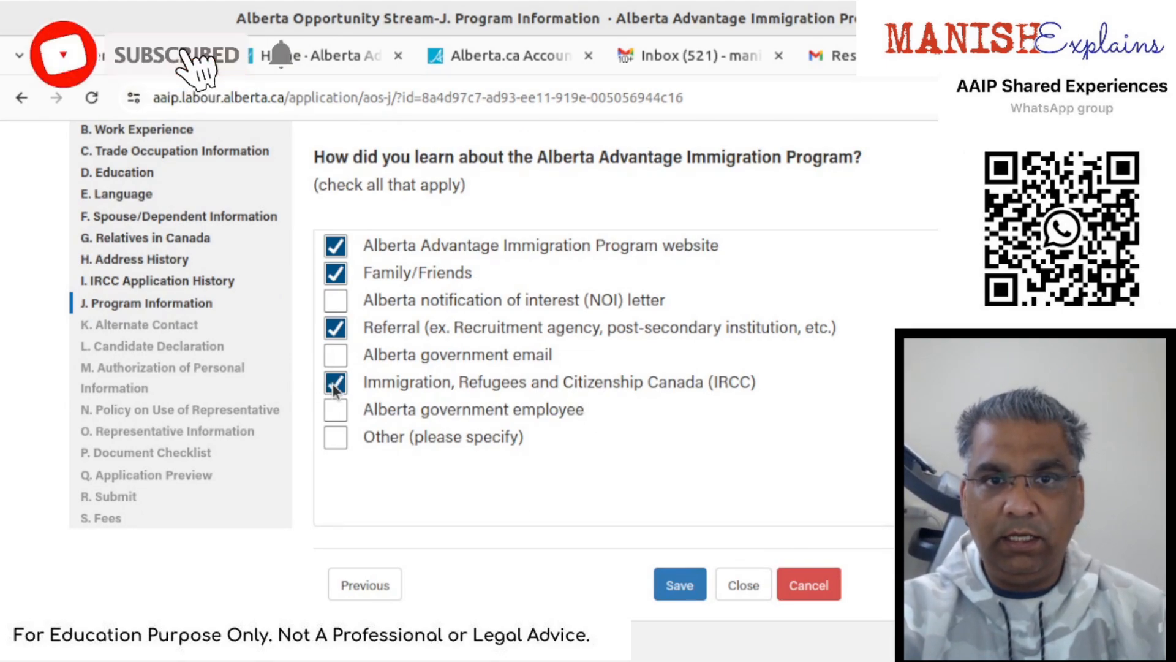
pyautogui.click(678, 584)
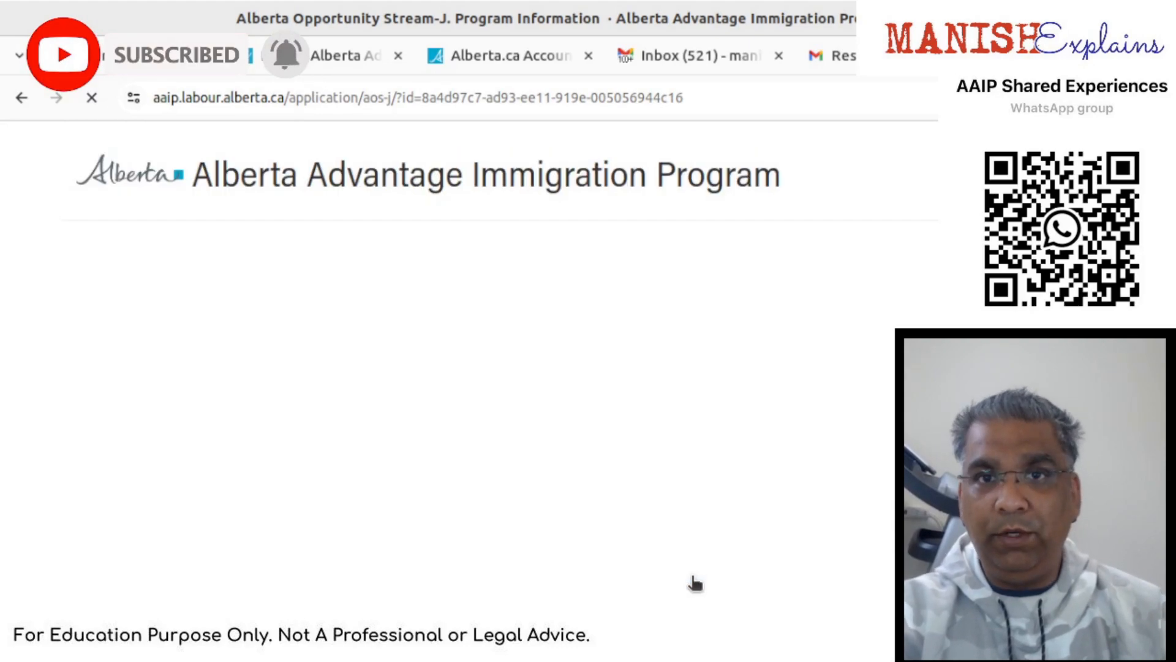
pyautogui.scroll(-3, 695, 582)
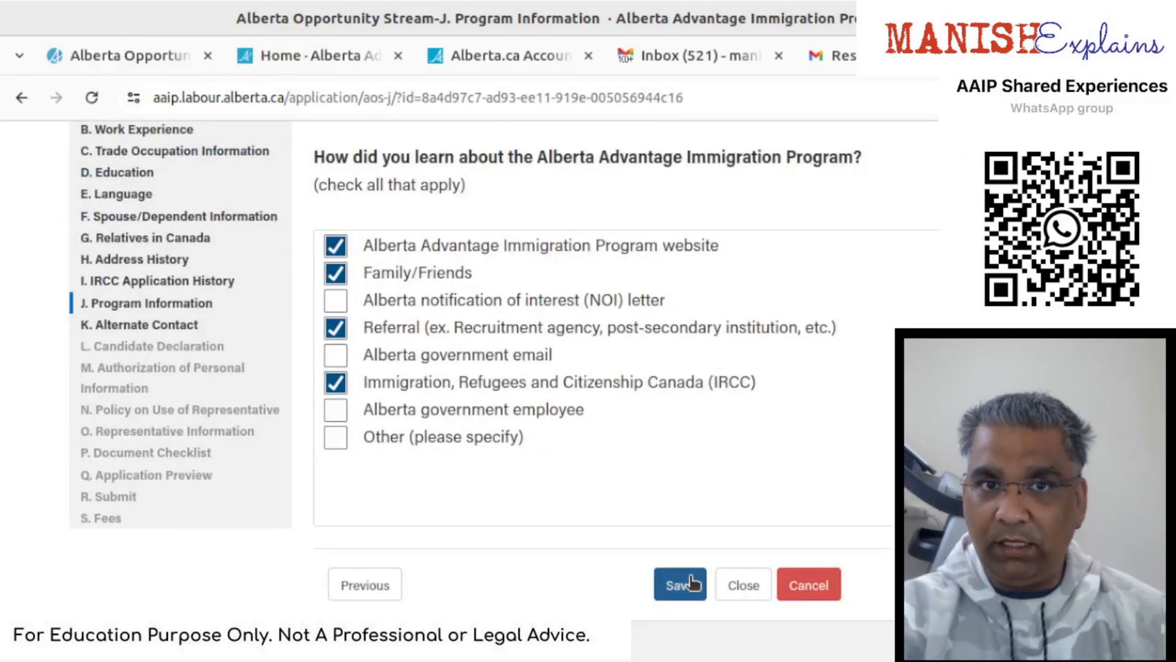
pyautogui.click(1054, 585)
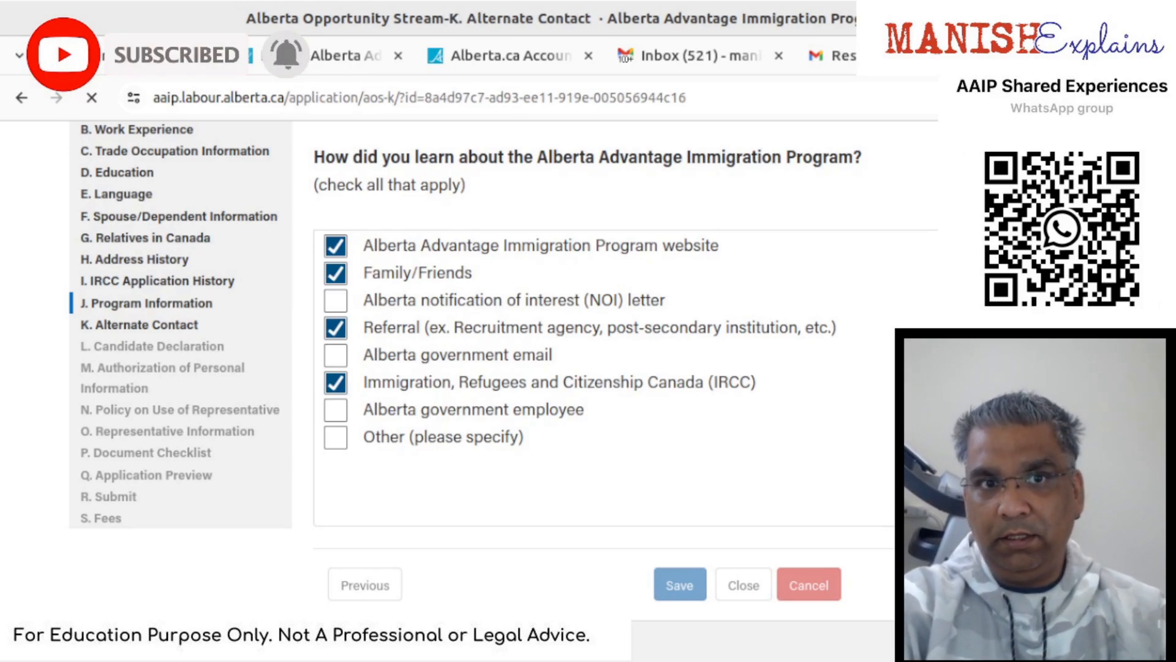
# - Enter the alternate contact's surname, given name, e-mail and phone number, save, and continue
pyautogui.scroll(-2, 549, 521)
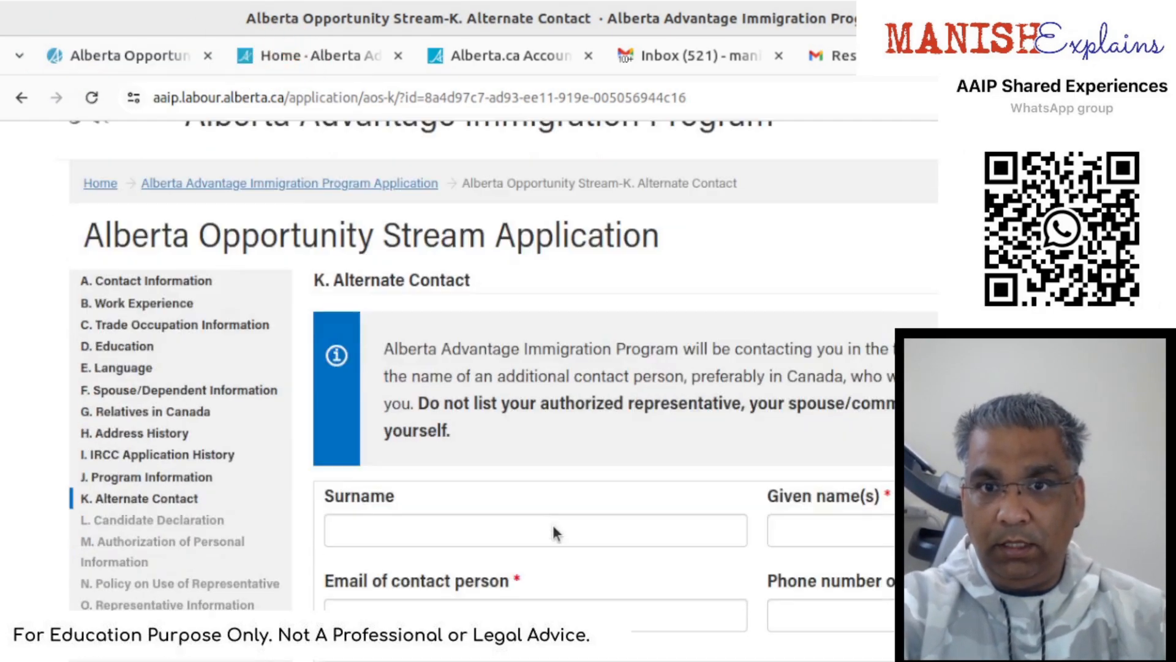
pyautogui.click(541, 479)
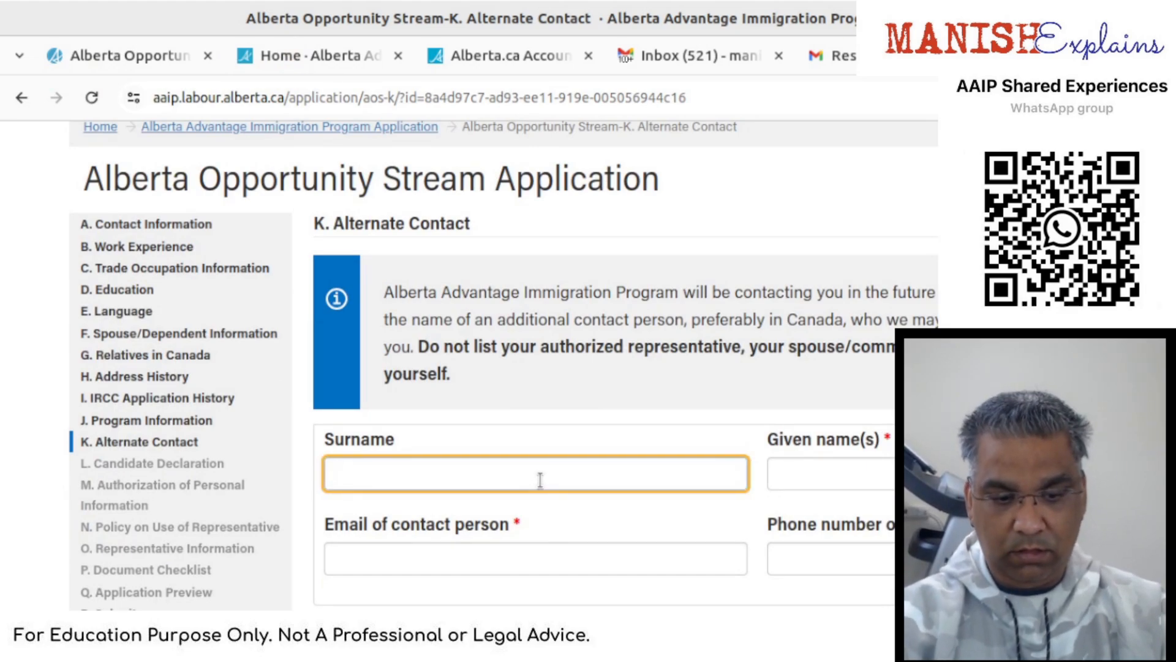
pyautogui.write('Web')
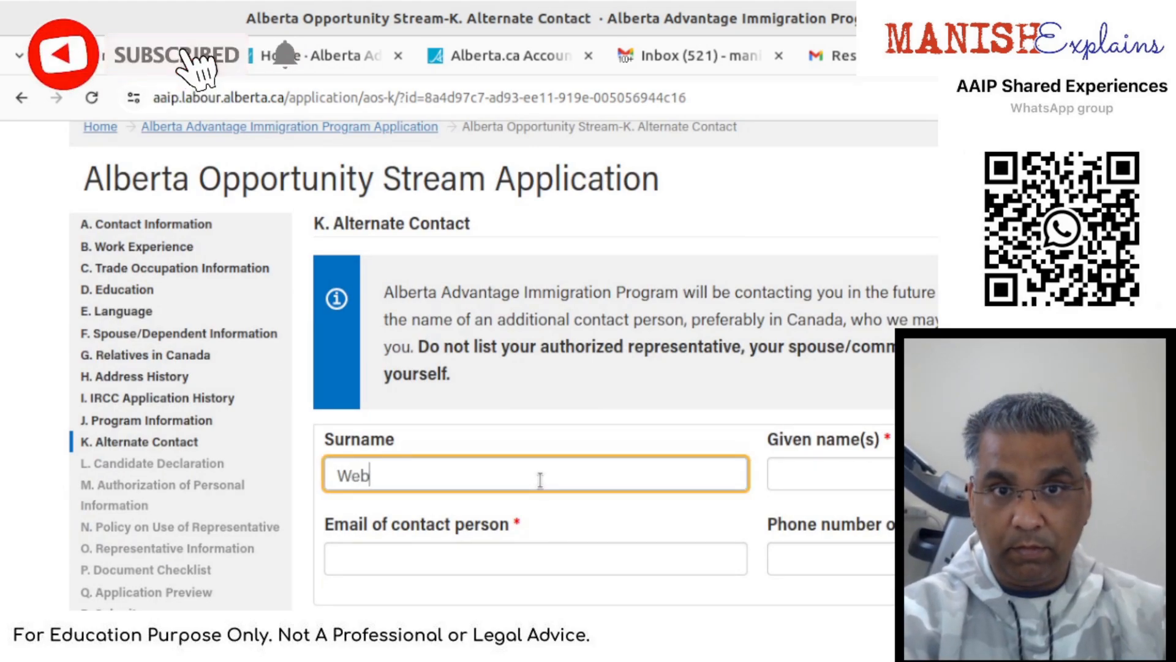
pyautogui.press('Tab')
pyautogui.write('ja')
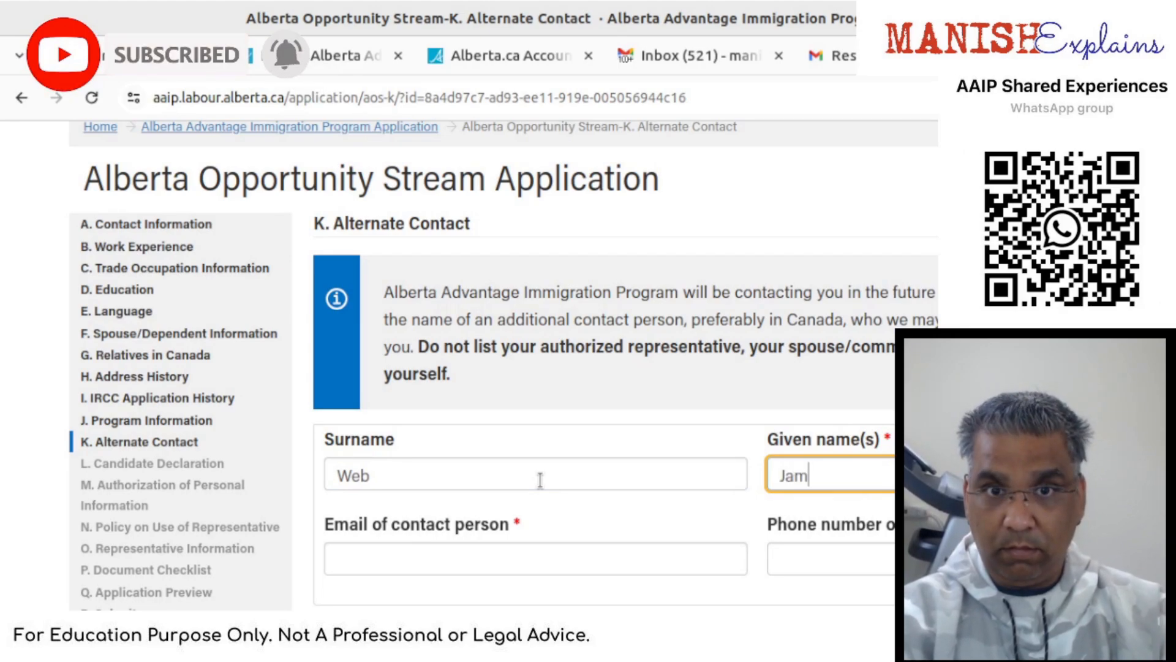
pyautogui.press('Tab')
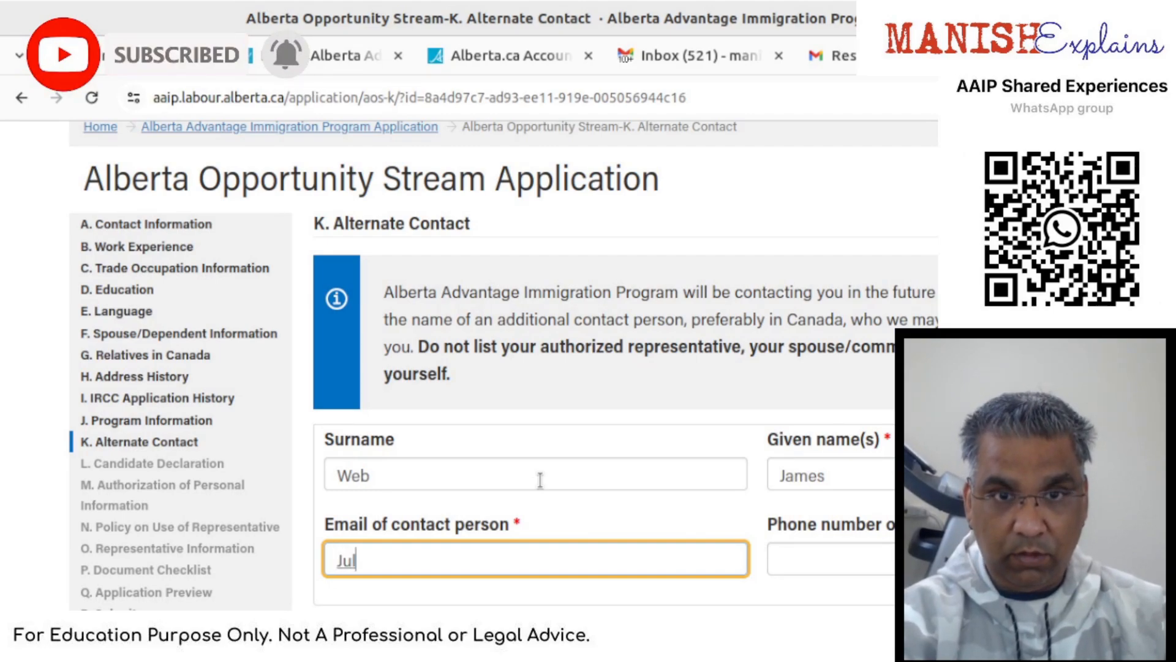
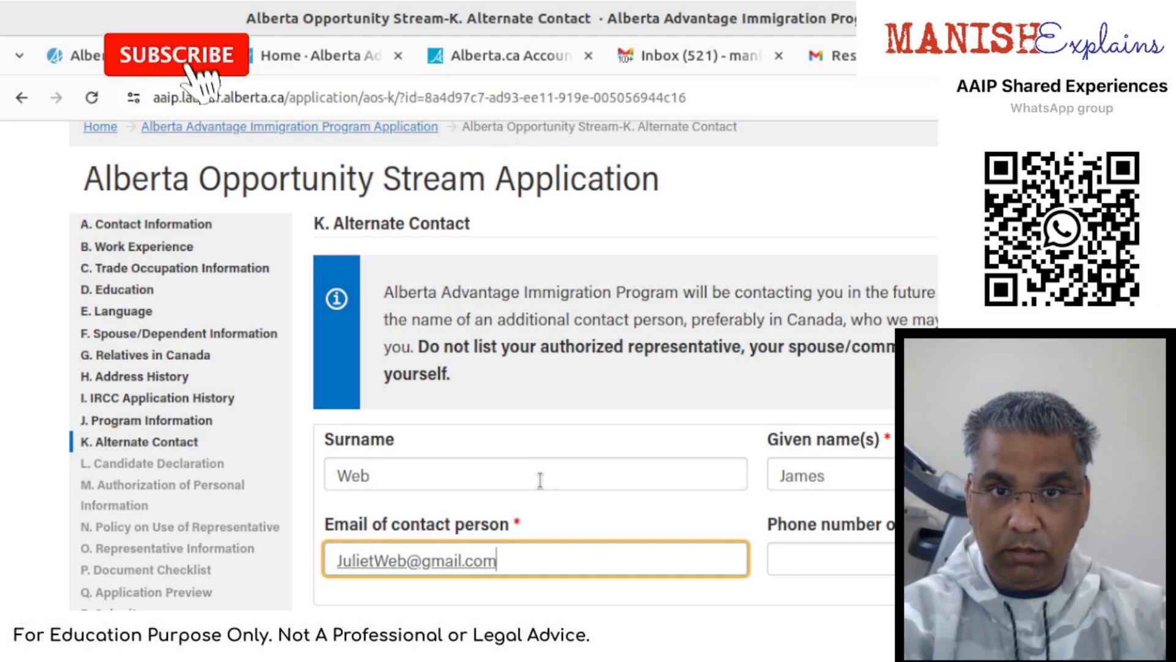
pyautogui.press('Tab')
pyautogui.write('88888')
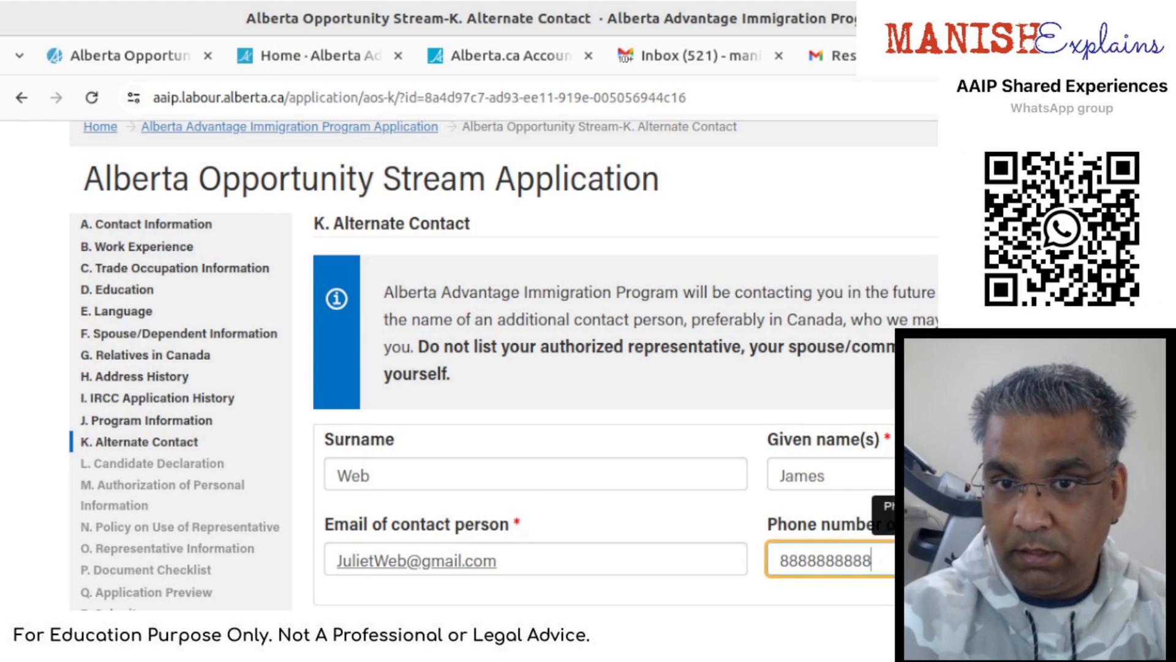
pyautogui.press('Tab')
pyautogui.press('Return')
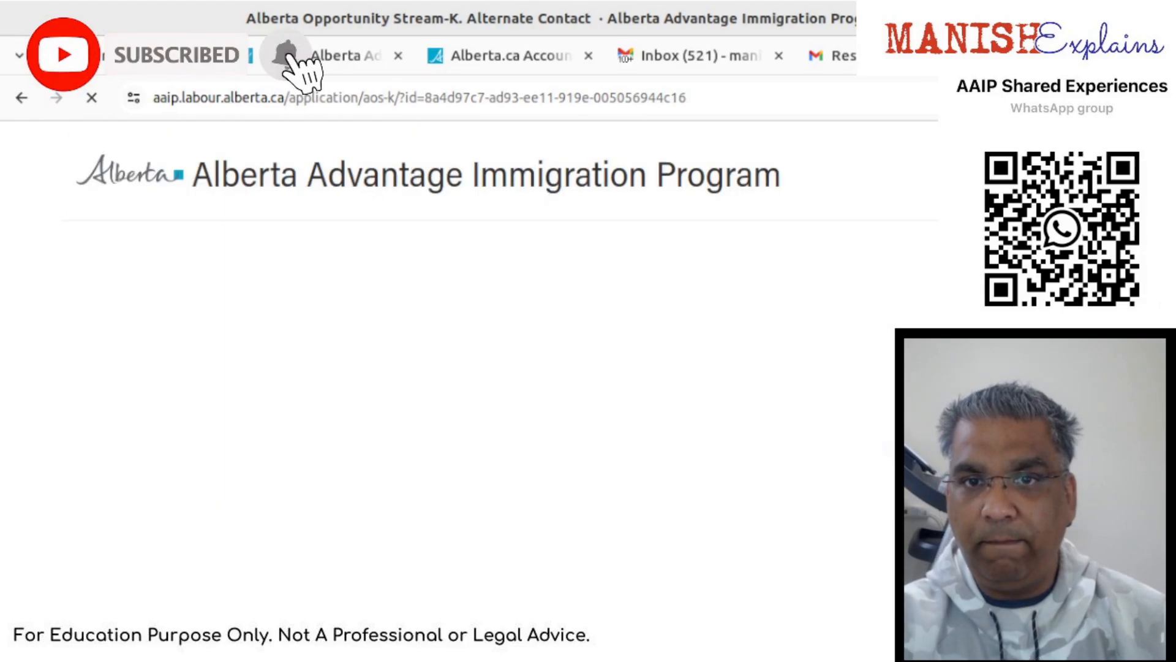
pyautogui.scroll(-4, 795, 625)
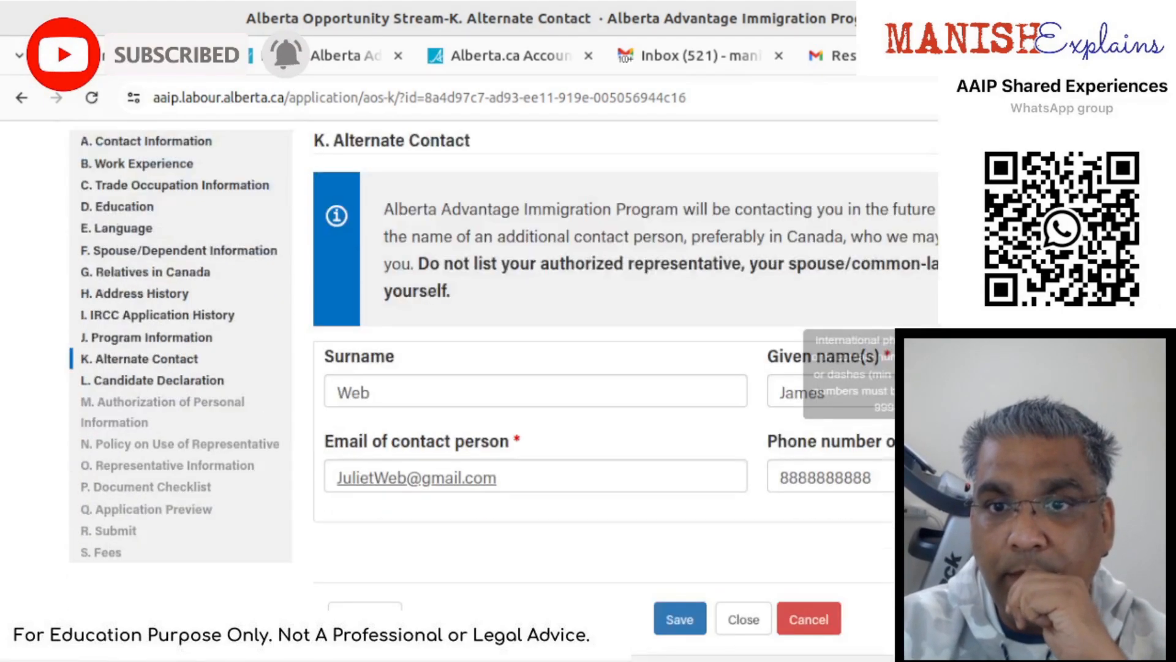
pyautogui.click(1138, 585)
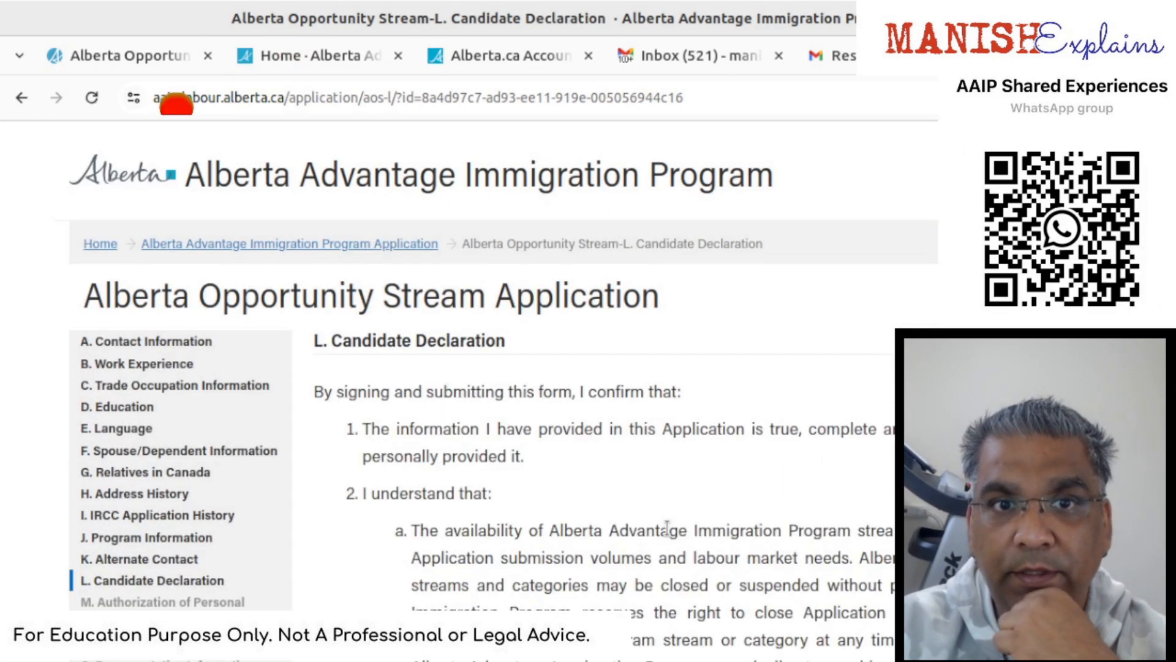
# - Scroll through the Candidate Declaration and save it with the agreement ticked
pyautogui.scroll(-5, 687, 532)
pyautogui.scroll(-6, 667, 530)
pyautogui.scroll(-12, 666, 530)
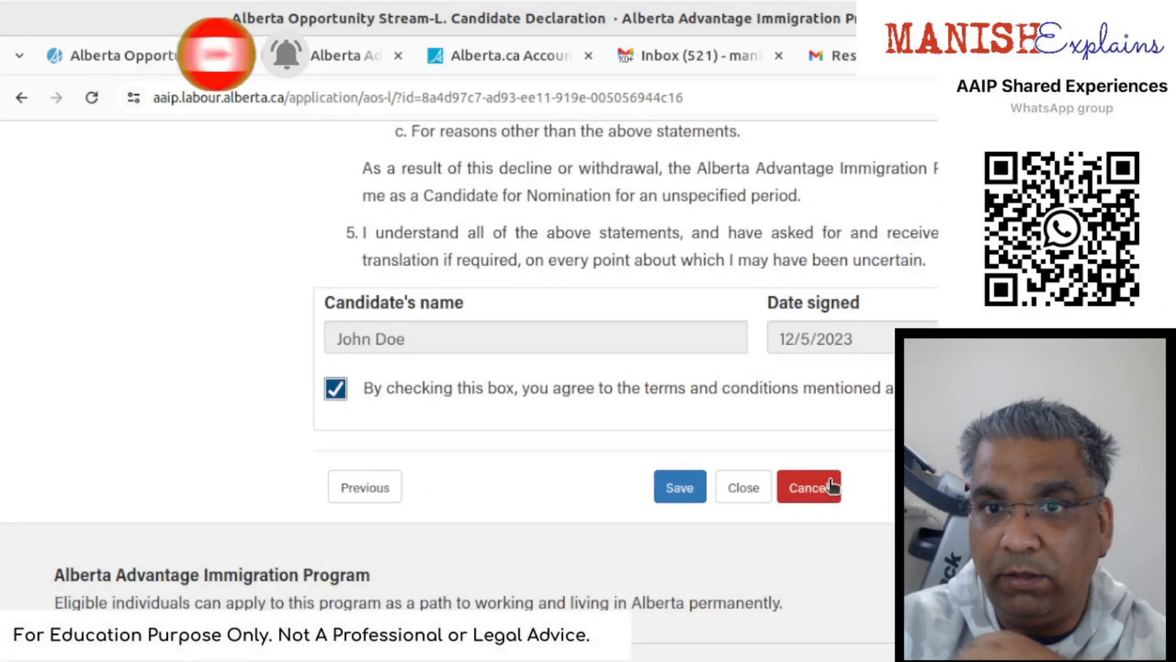
pyautogui.click(686, 486)
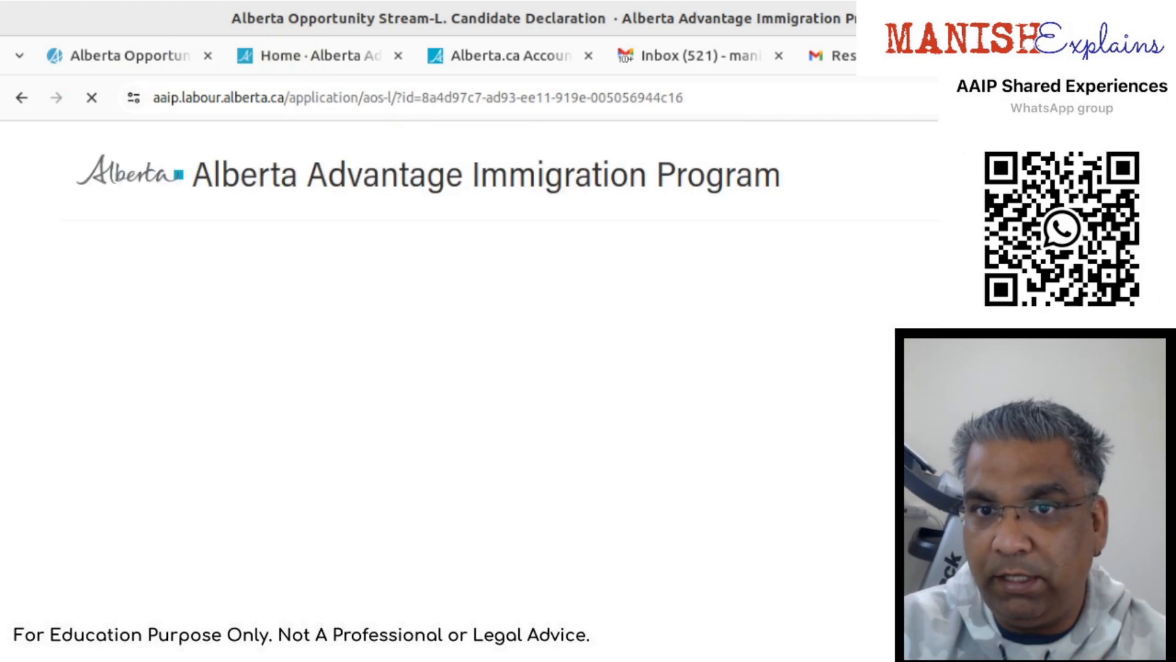
# - Save section M's Authorization of Personal Information with the terms agreed
pyautogui.scroll(-20, 612, 392)
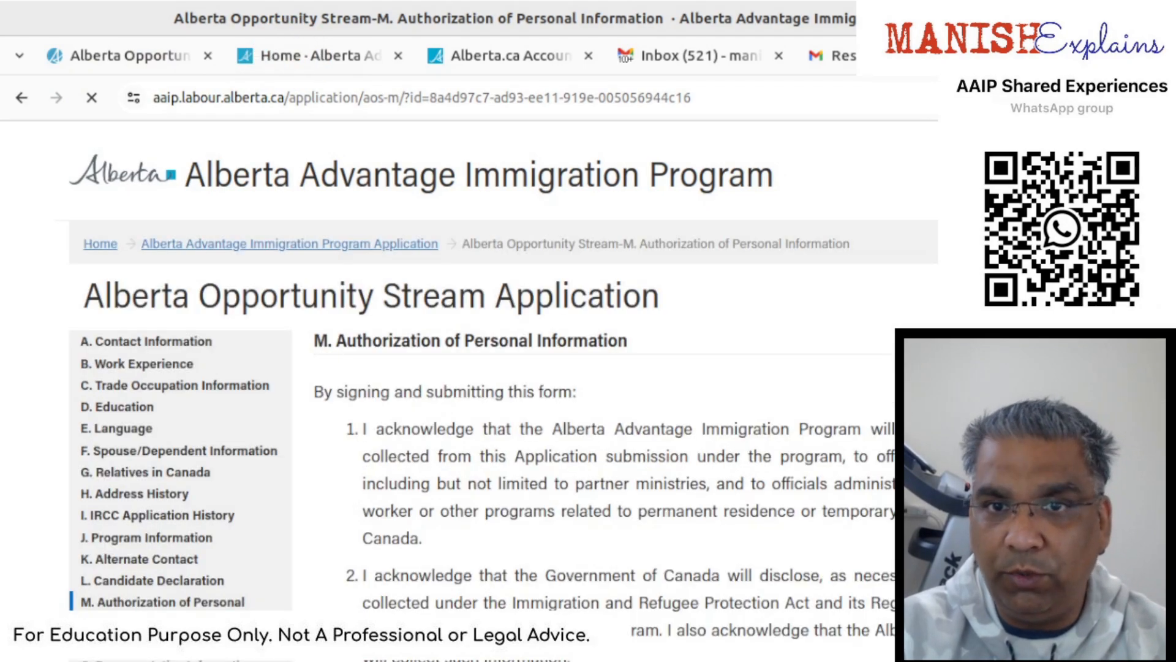
pyautogui.scroll(-10, 657, 469)
pyautogui.scroll(-3, 657, 469)
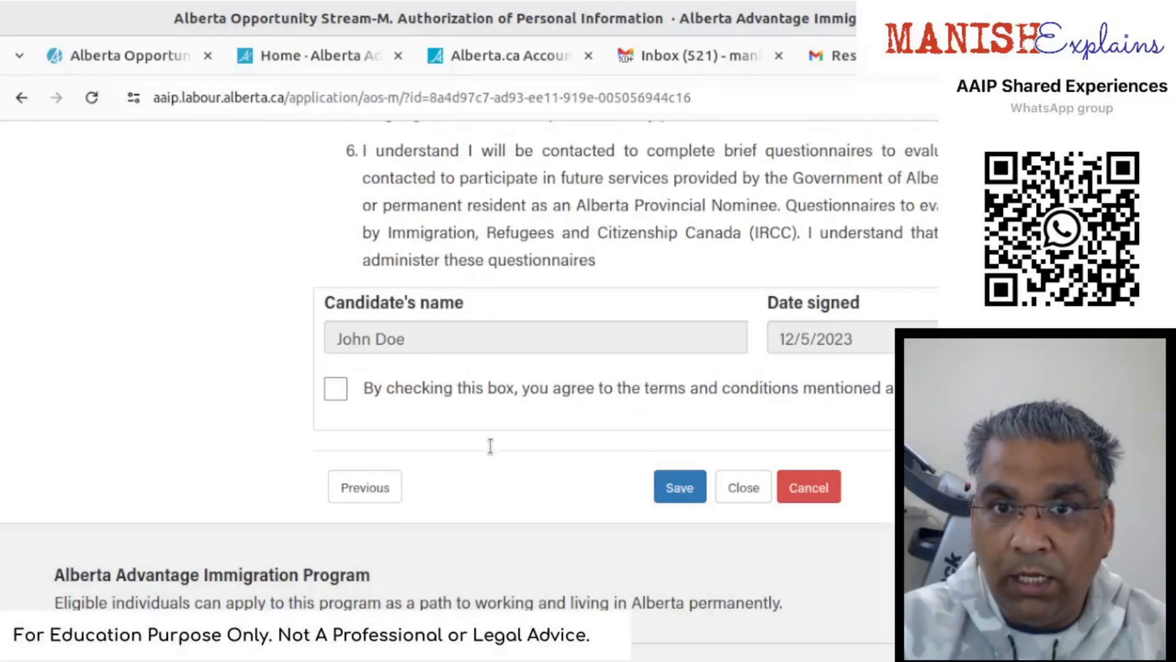
pyautogui.scroll(15, 401, 436)
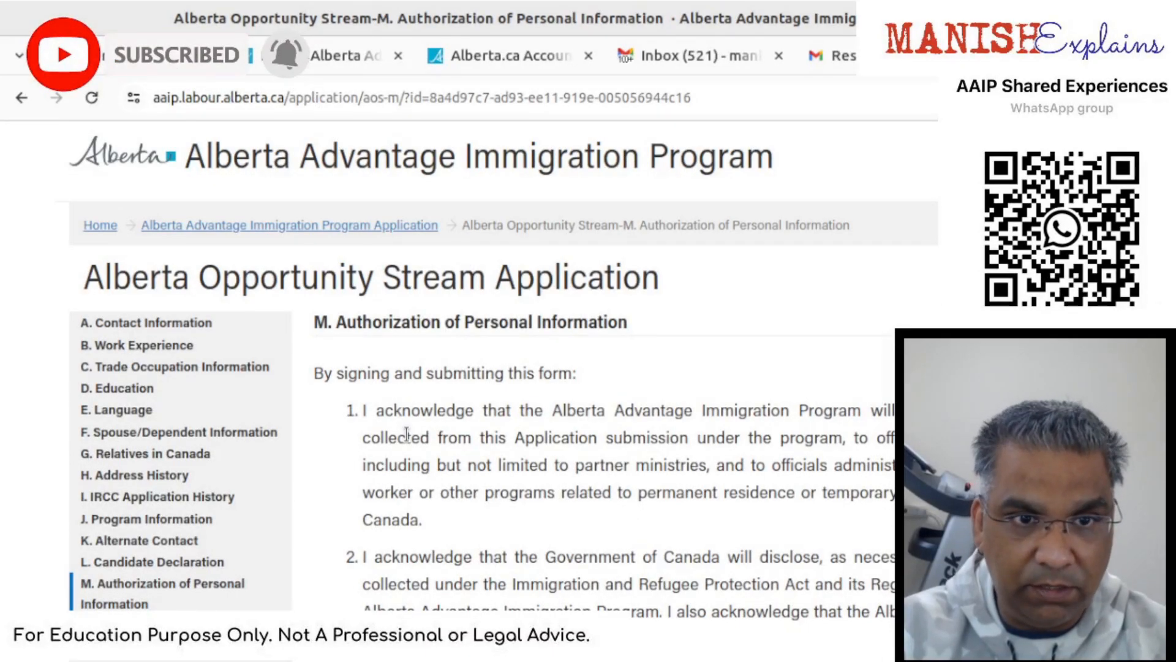
pyautogui.scroll(-12, 407, 436)
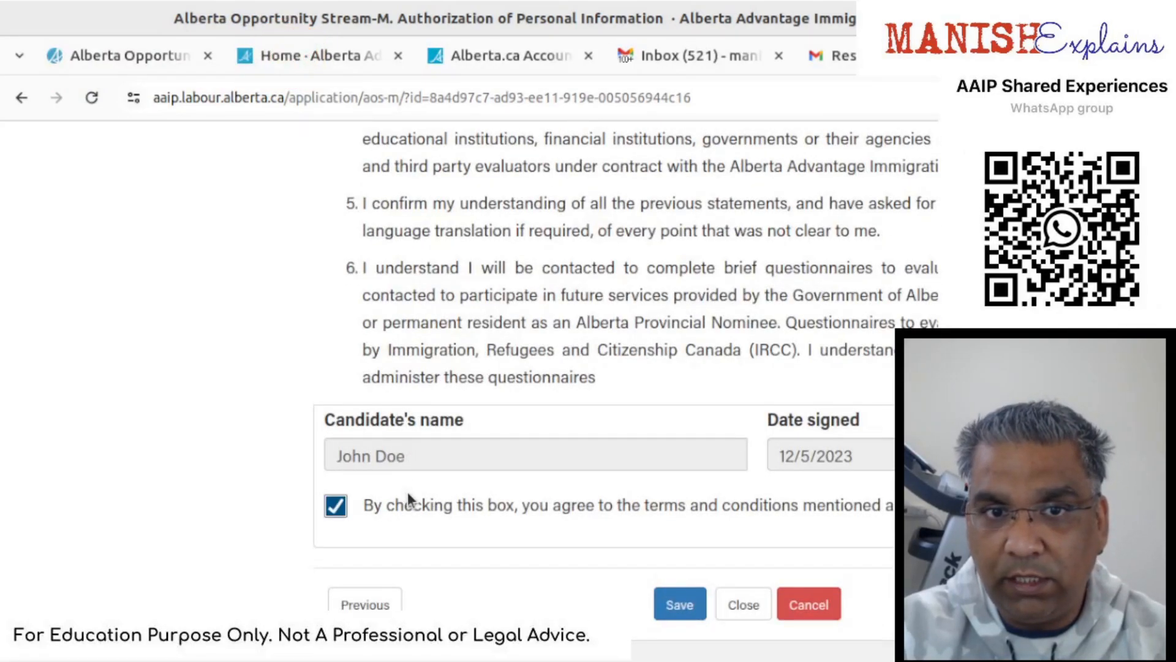
pyautogui.click(680, 605)
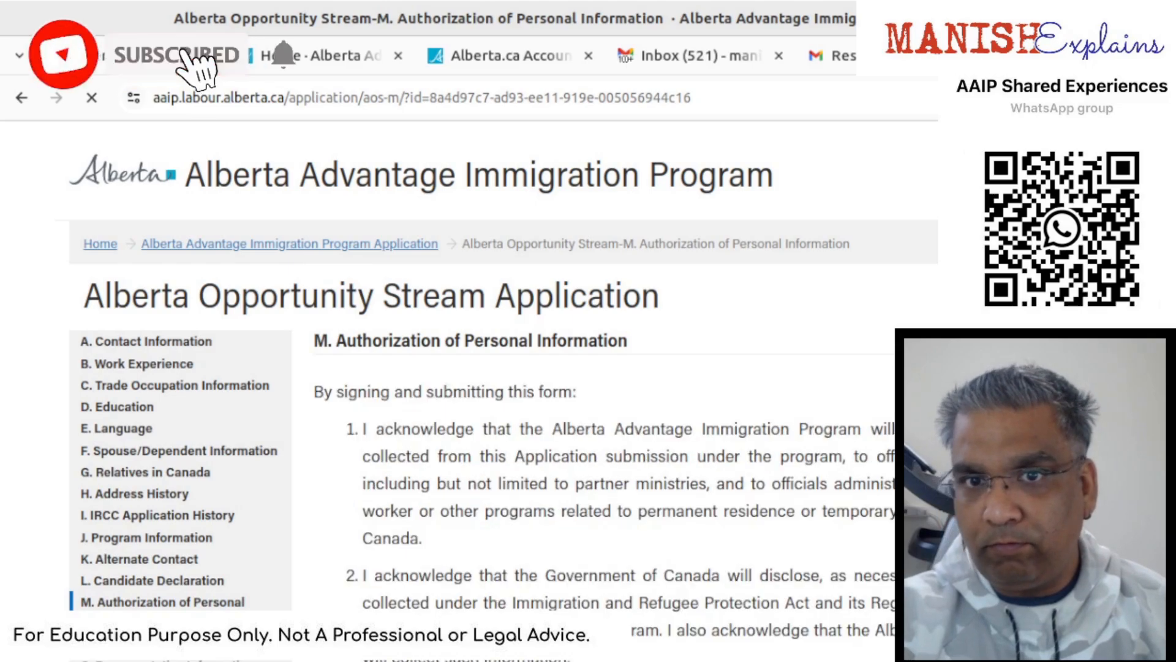
pyautogui.scroll(-10, 490, 398)
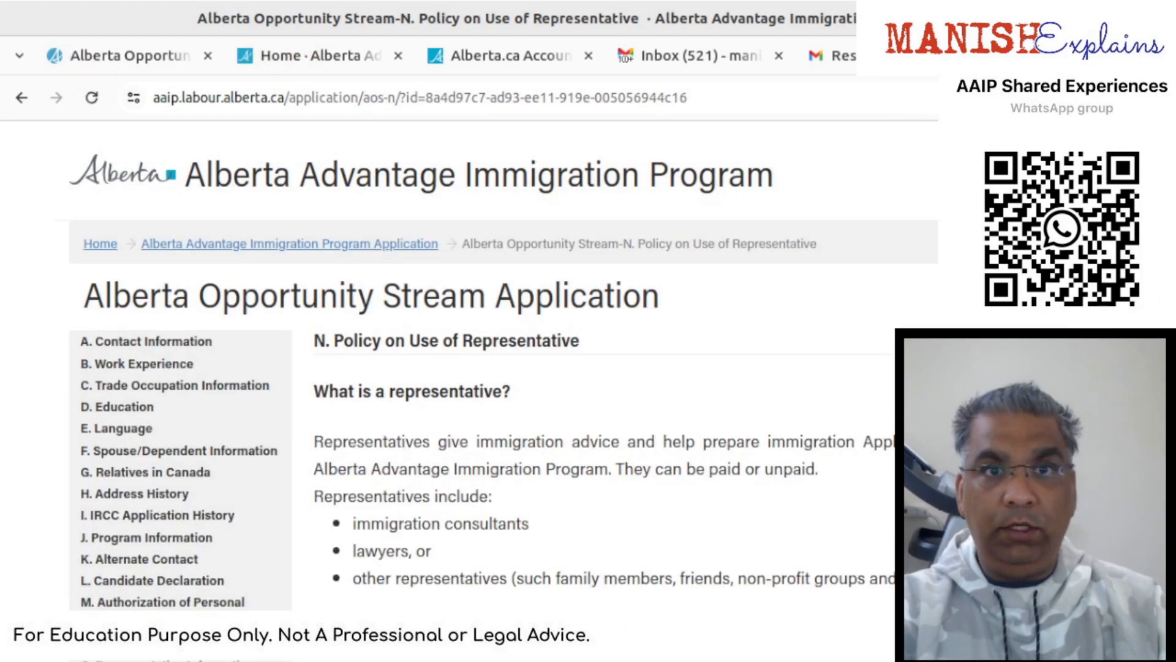
# - Read through the representative policy, save section N, and continue to section O
pyautogui.scroll(-4, 502, 392)
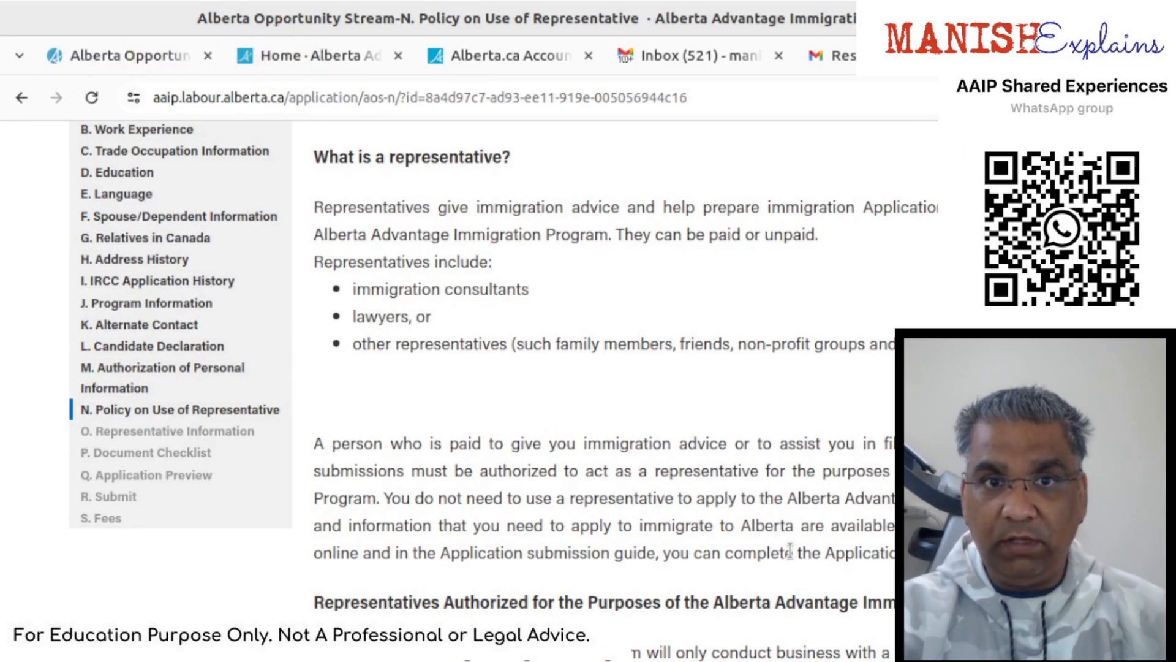
pyautogui.scroll(-3, 791, 550)
pyautogui.scroll(-20, 790, 551)
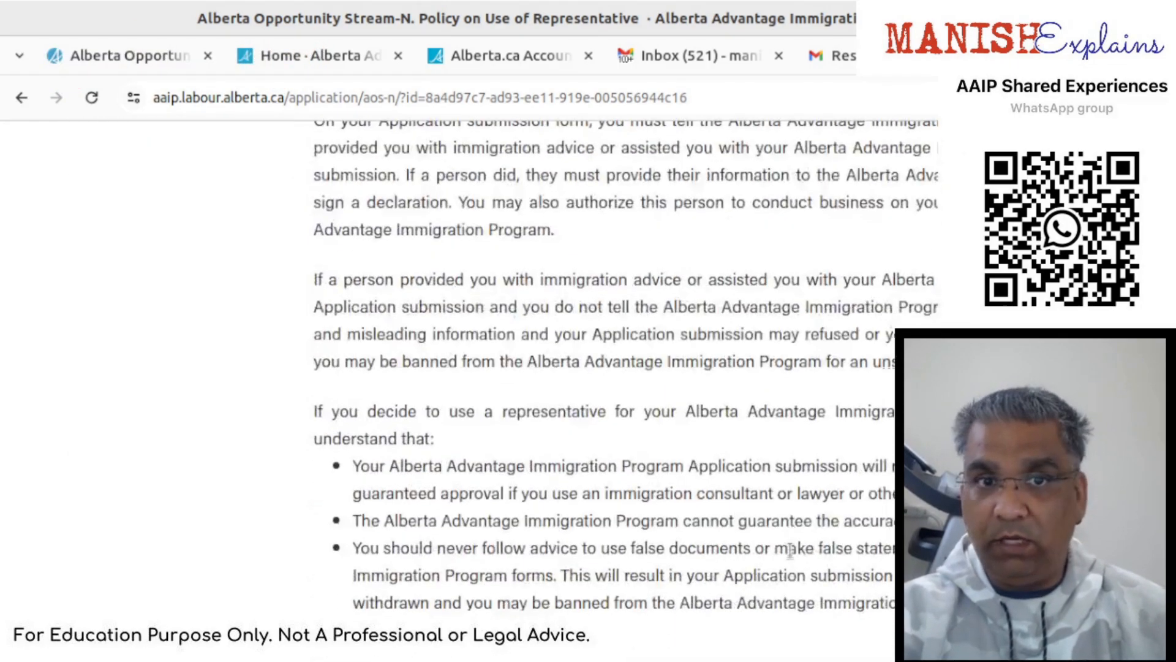
pyautogui.scroll(-12, 790, 551)
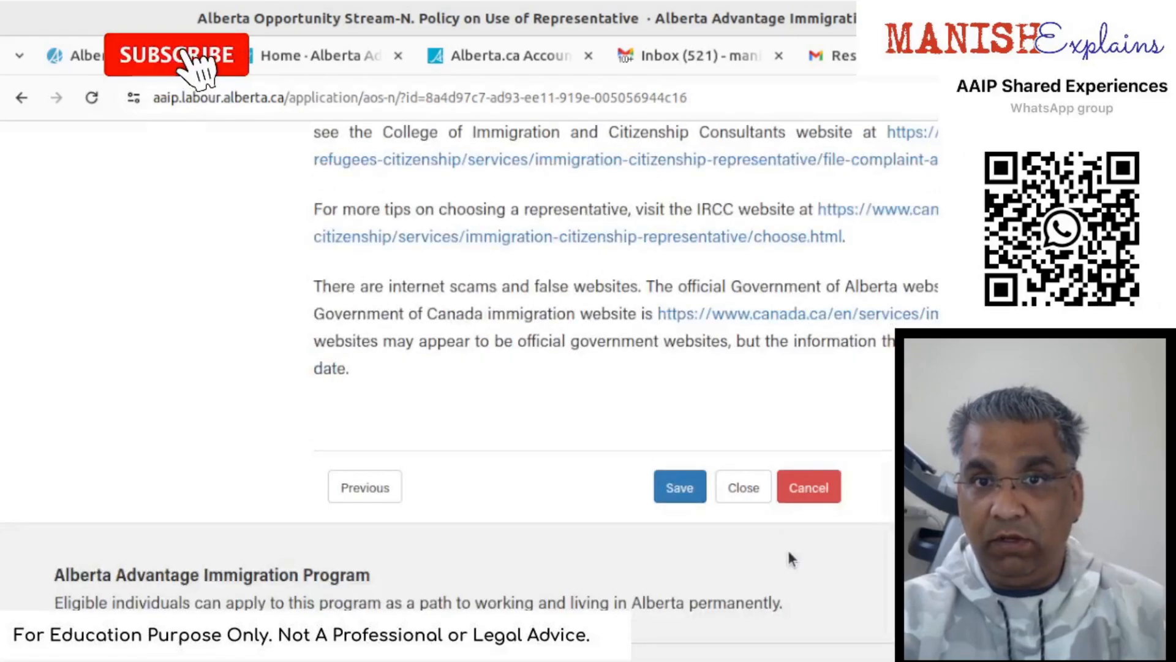
pyautogui.scroll(15, 881, 513)
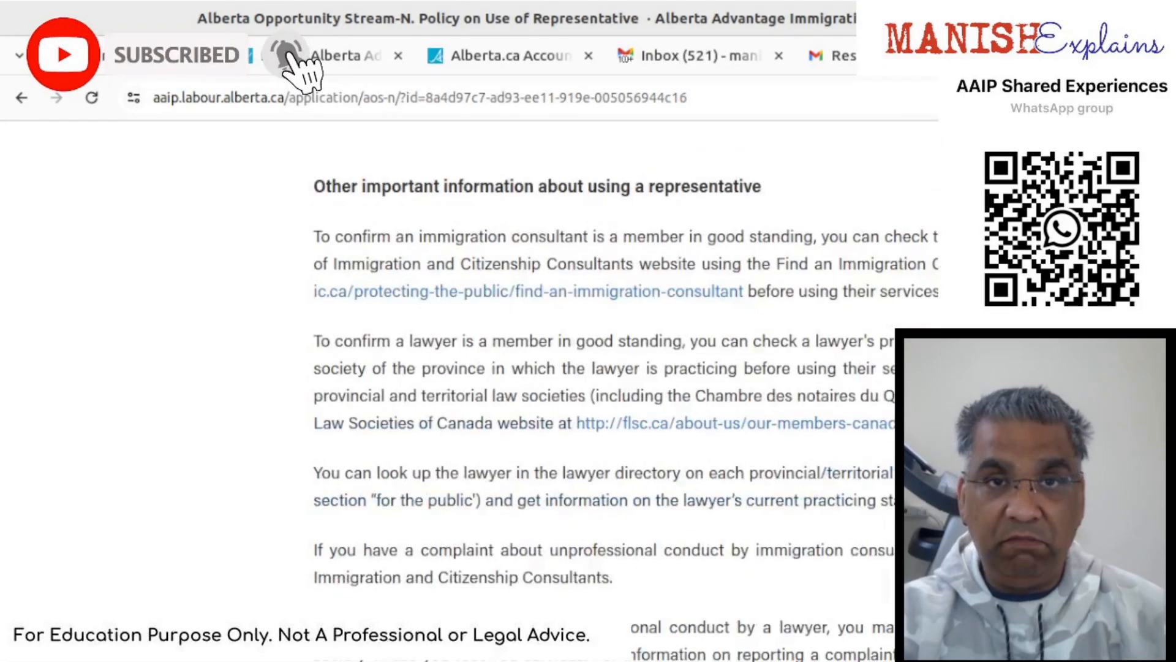
pyautogui.scroll(5, 613, 368)
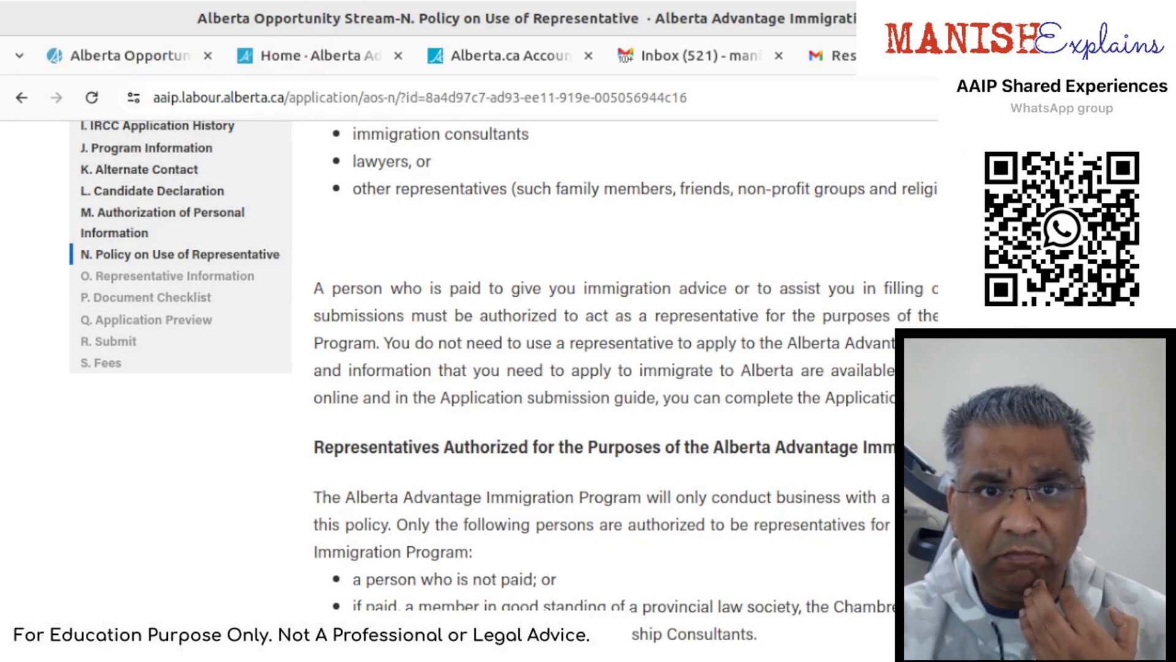
pyautogui.scroll(-6, 613, 367)
pyautogui.scroll(5, 613, 367)
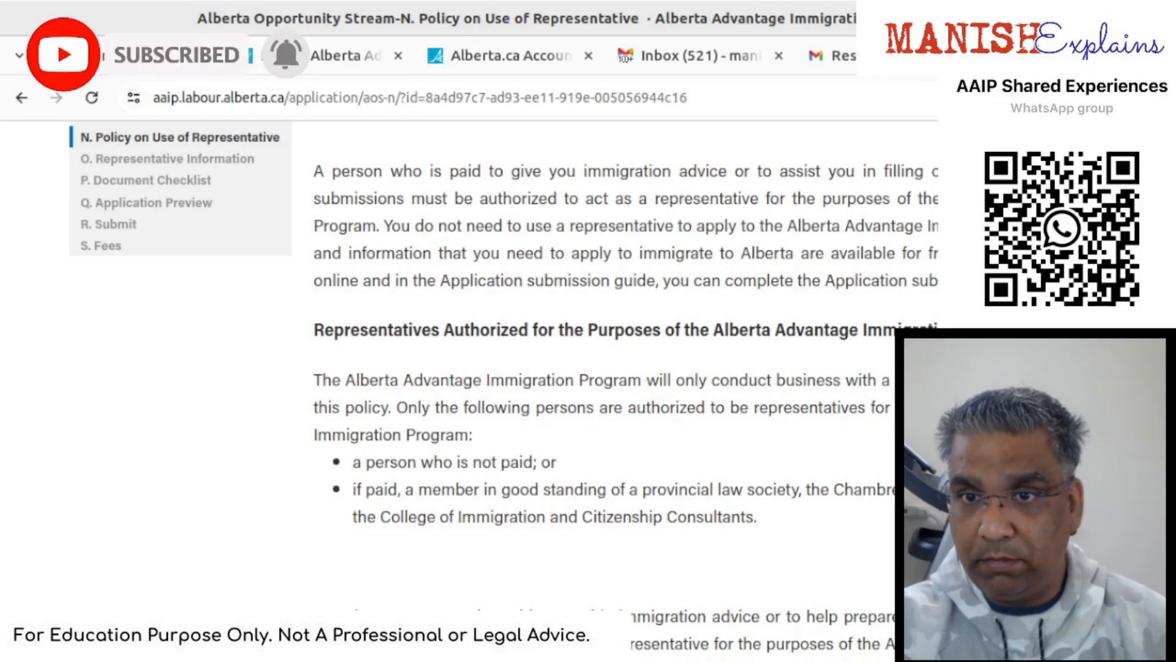
pyautogui.scroll(-12, 613, 368)
pyautogui.scroll(-15, 686, 517)
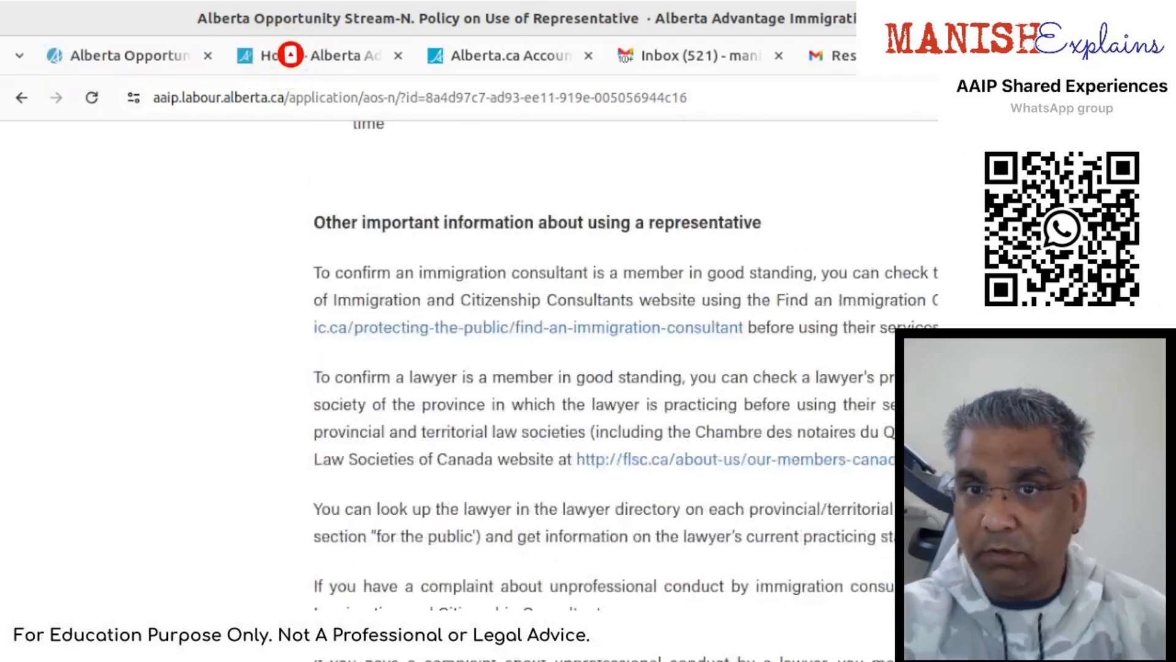
pyautogui.click(680, 488)
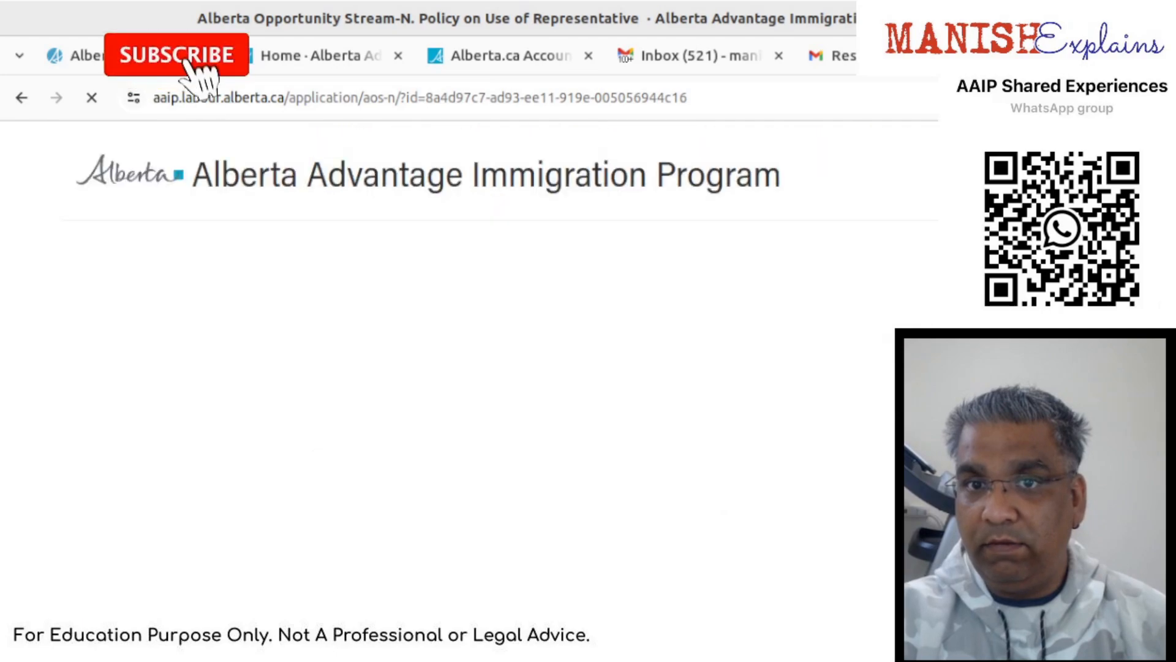
pyautogui.scroll(-5, 469, 380)
pyautogui.scroll(-15, 606, 392)
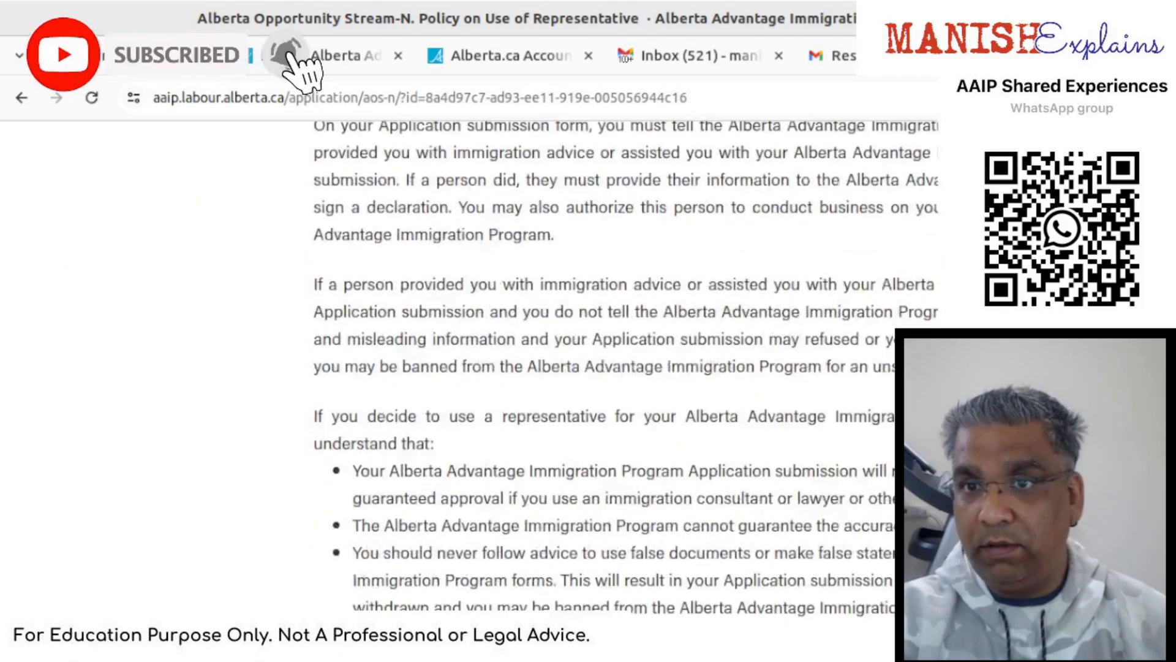
pyautogui.click(1137, 487)
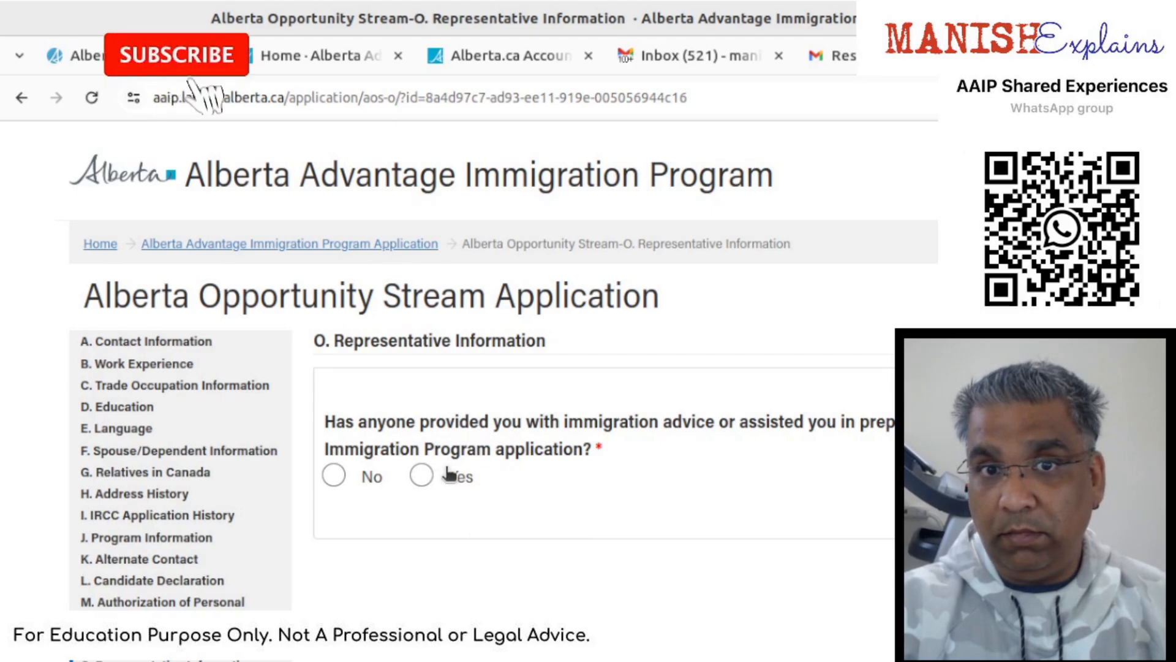
# - Answer No to having received immigration advice and tick the representative declaration terms checkbox
pyautogui.click(334, 476)
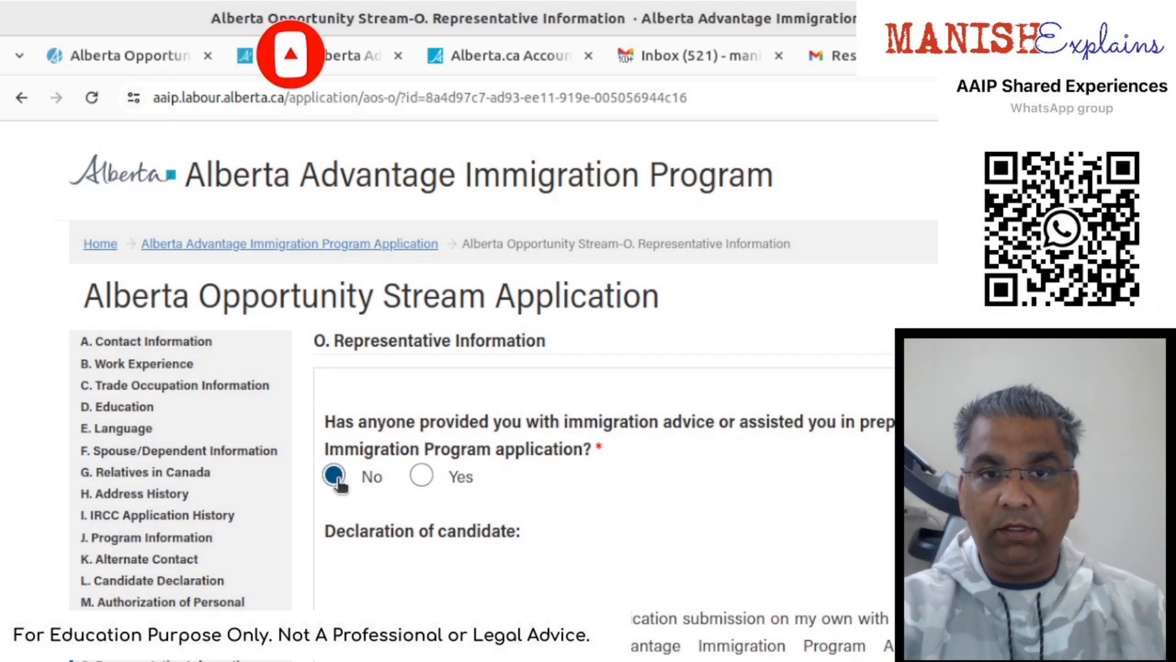
pyautogui.scroll(-3, 339, 485)
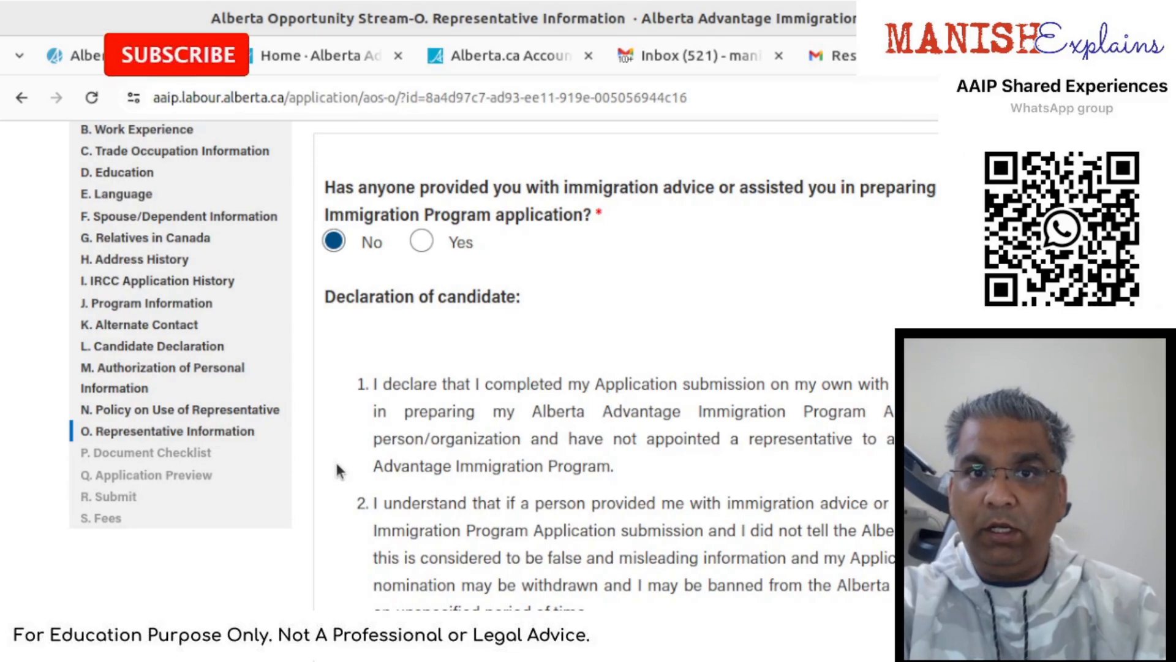
pyautogui.scroll(-3, 336, 469)
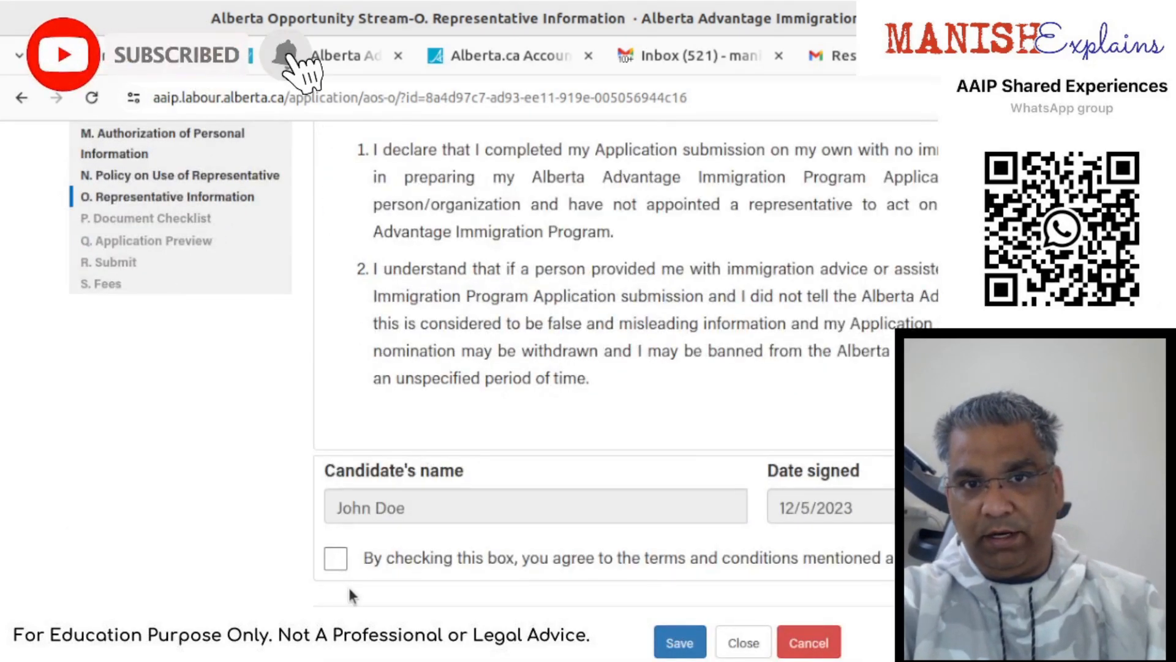
pyautogui.click(336, 558)
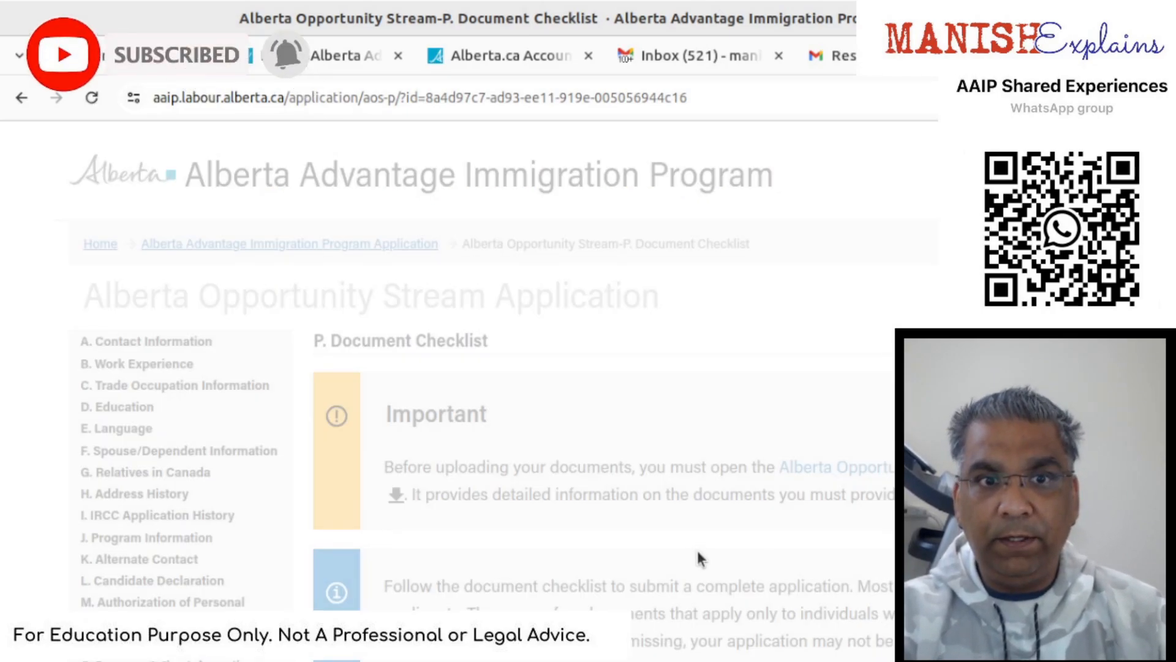
# - Scroll through the Document Checklist file rules and the upload table for passports, work permits and education
pyautogui.scroll(-4, 701, 559)
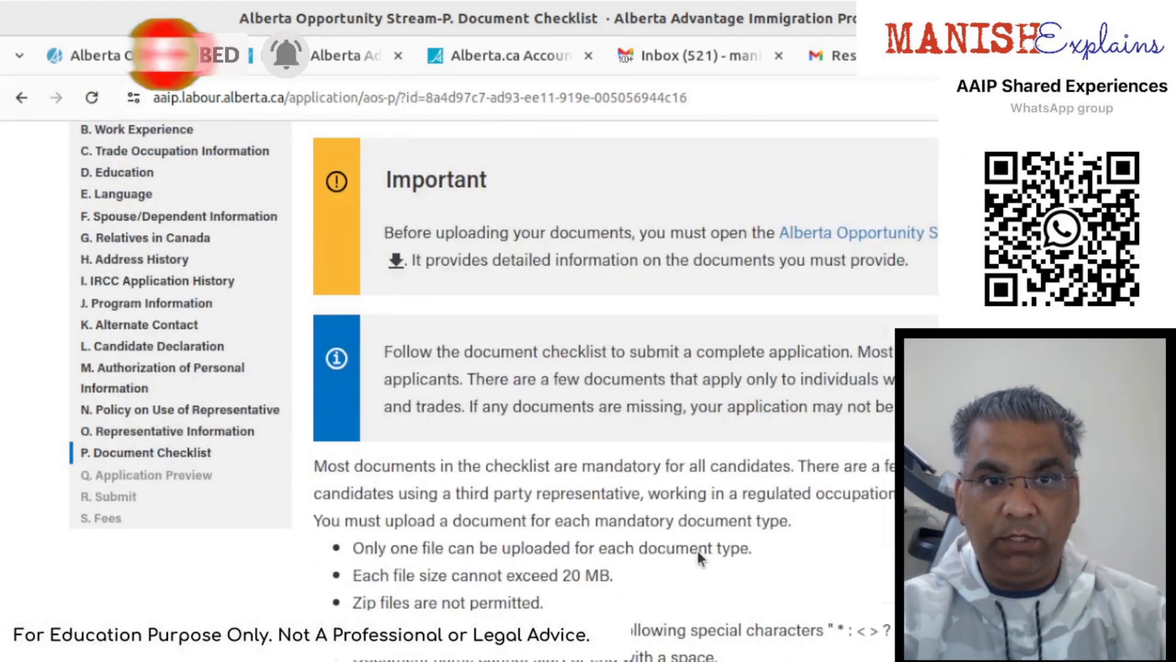
pyautogui.scroll(-7, 698, 553)
pyautogui.scroll(7, 698, 553)
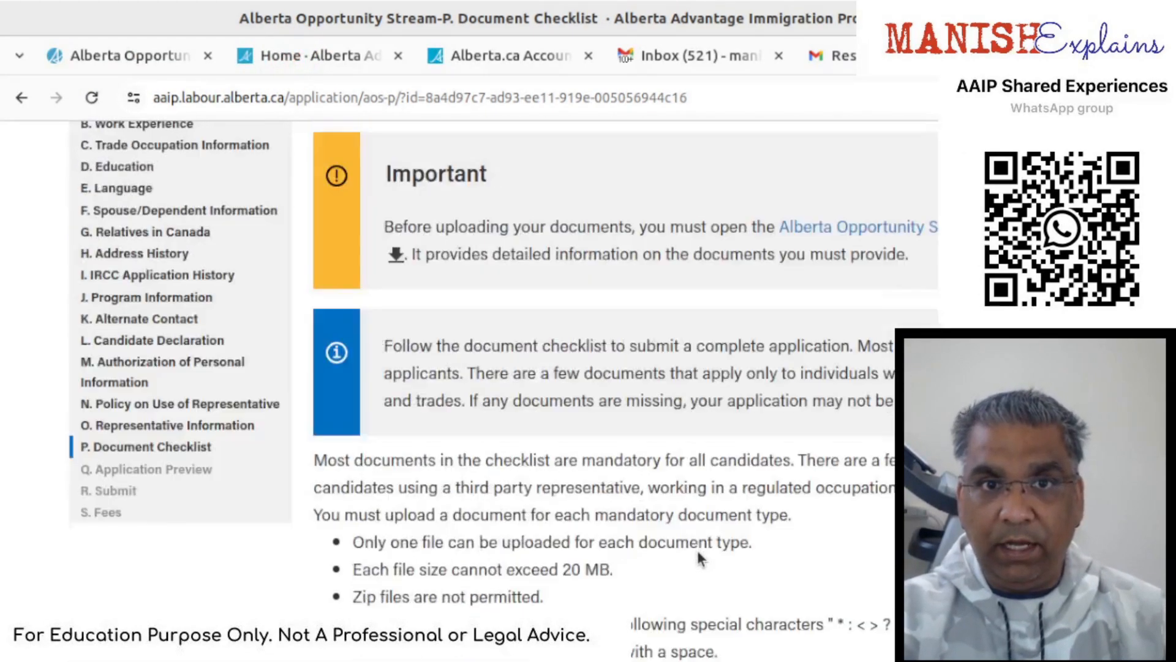
pyautogui.scroll(3, 697, 551)
pyautogui.scroll(-10, 698, 550)
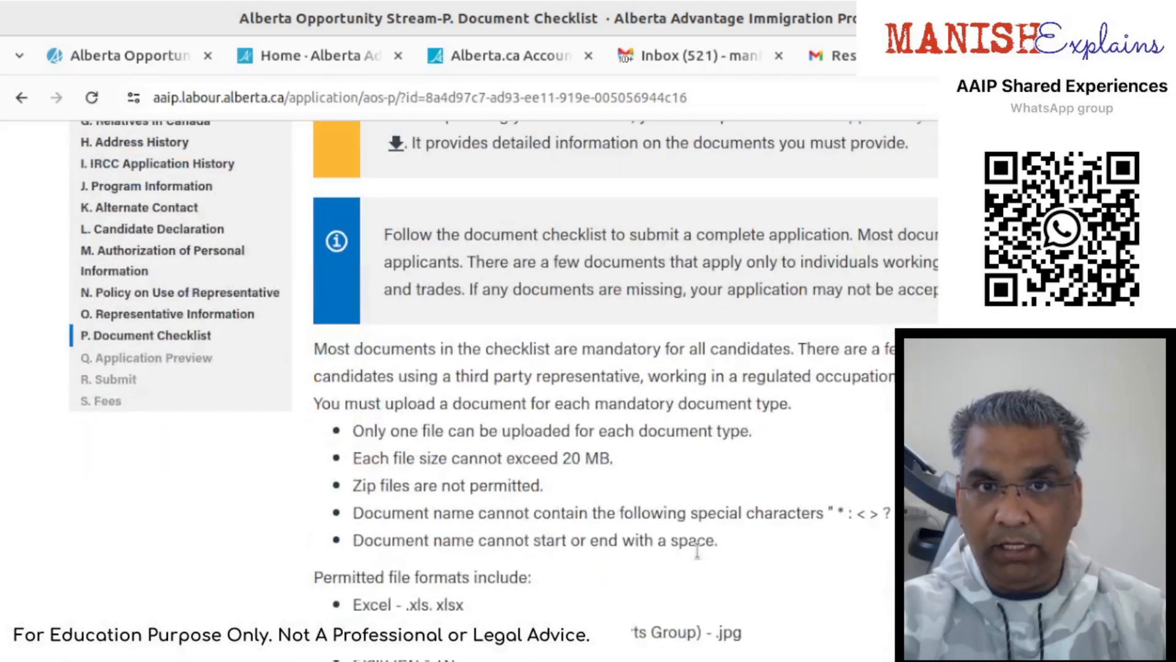
pyautogui.scroll(-6, 696, 553)
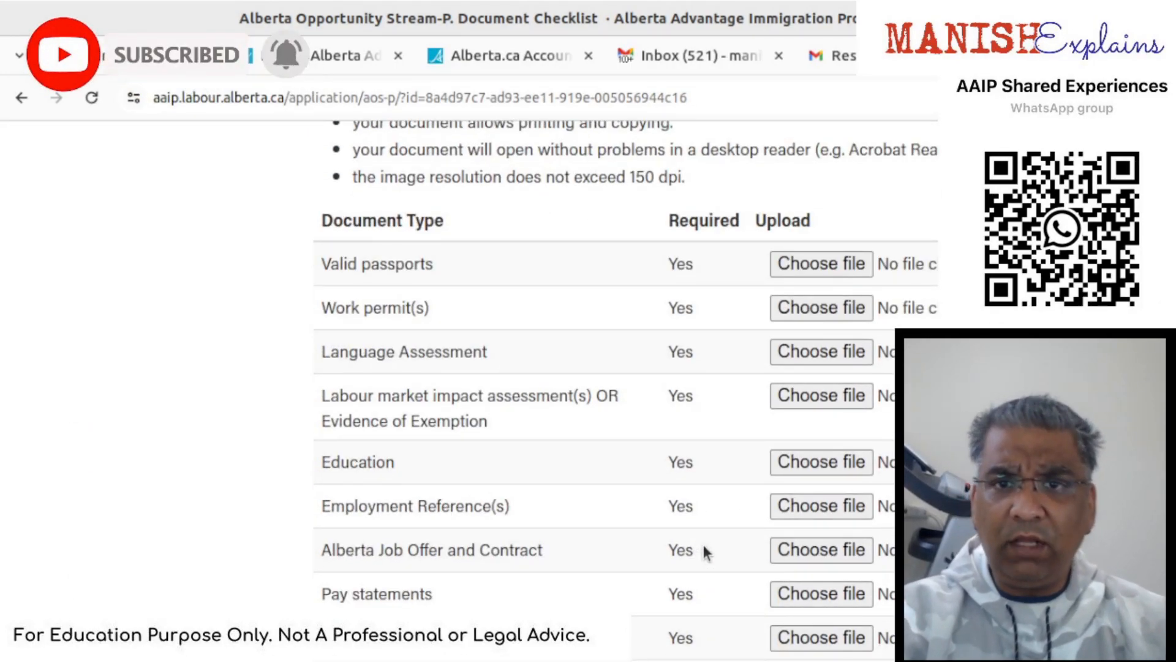
pyautogui.scroll(-4, 703, 549)
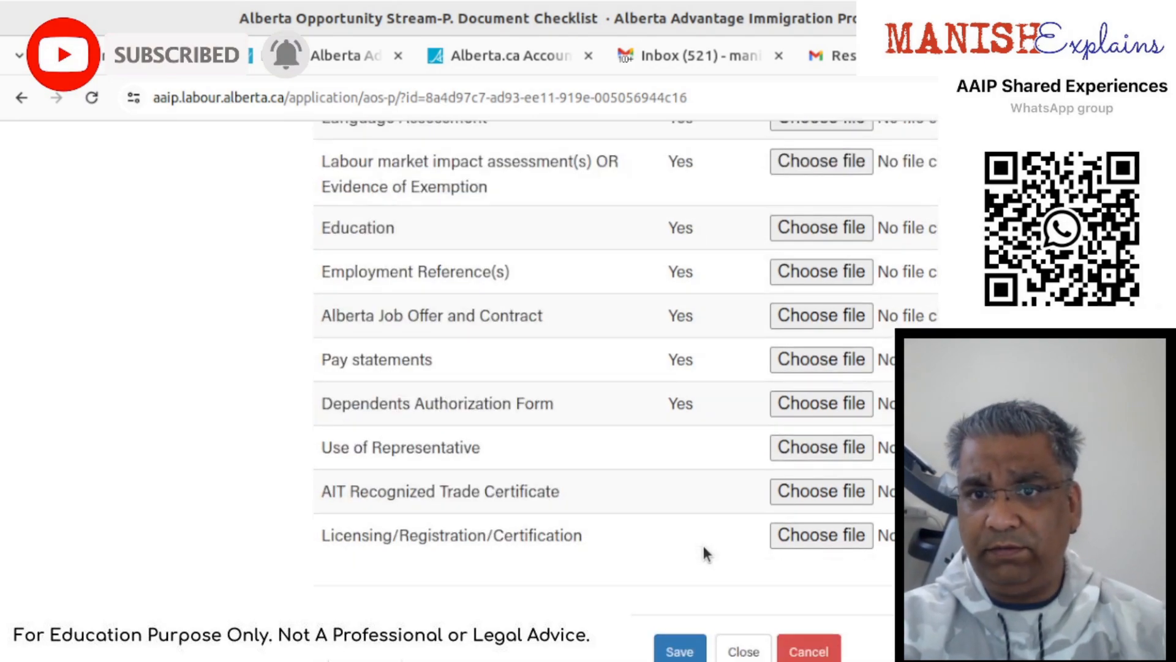
pyautogui.scroll(10, 705, 551)
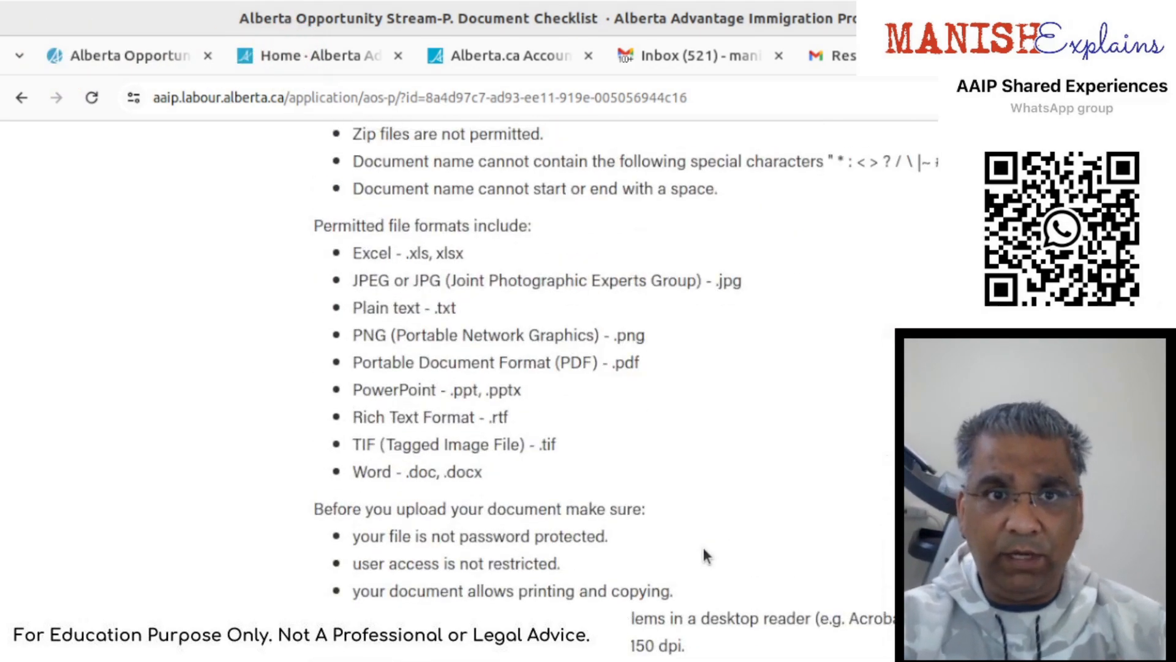
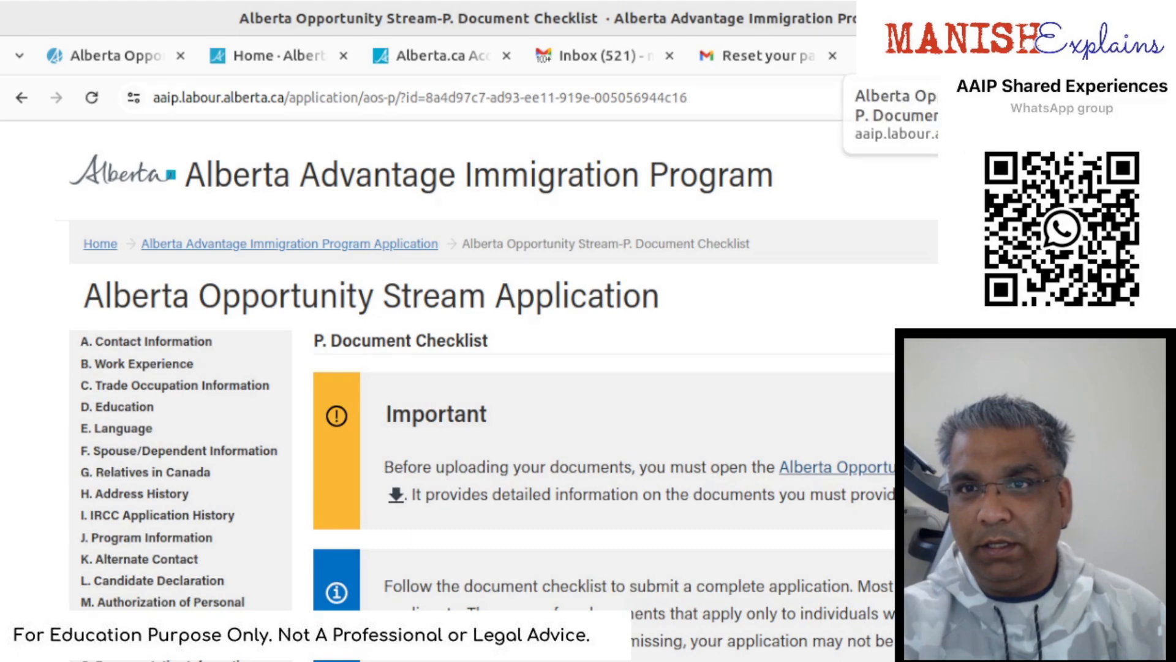
pyautogui.click(1079, 56)
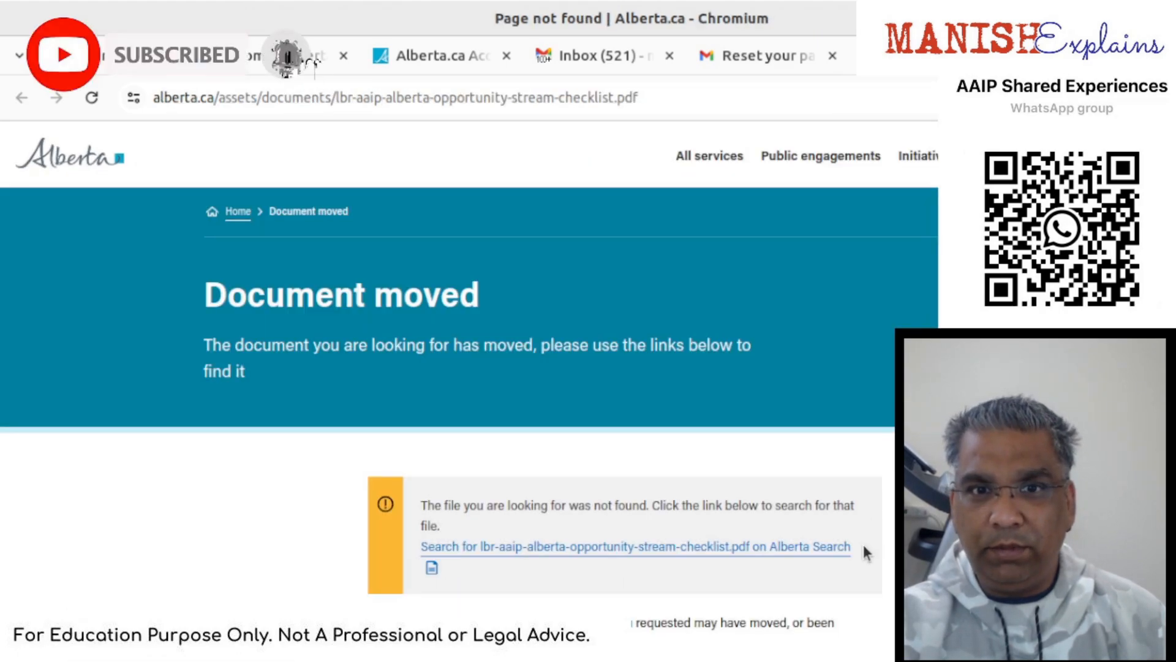
pyautogui.scroll(-3, 862, 550)
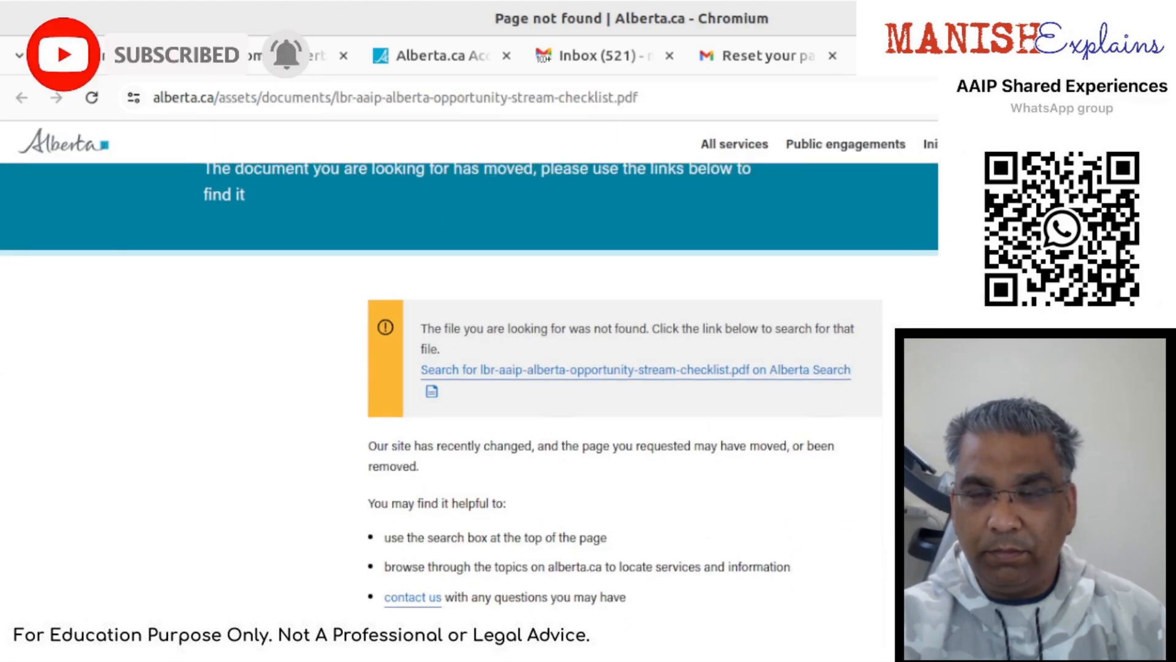
pyautogui.scroll(3, 470, 392)
pyautogui.hotkey('ctrl', 'w')
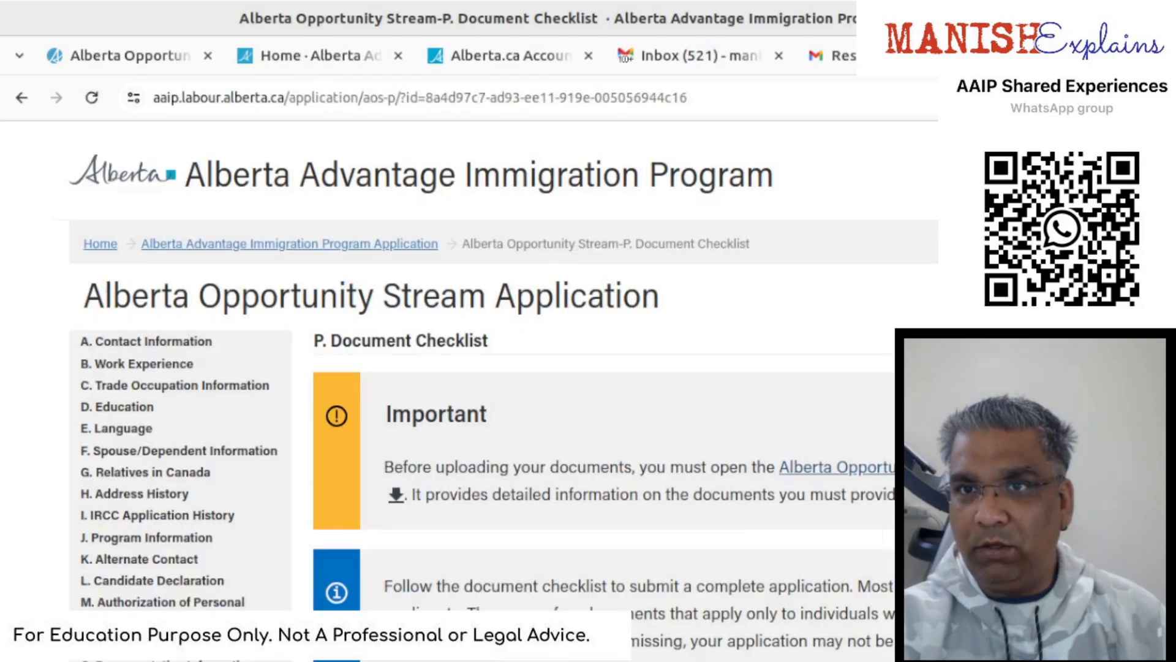
pyautogui.scroll(-4, 886, 268)
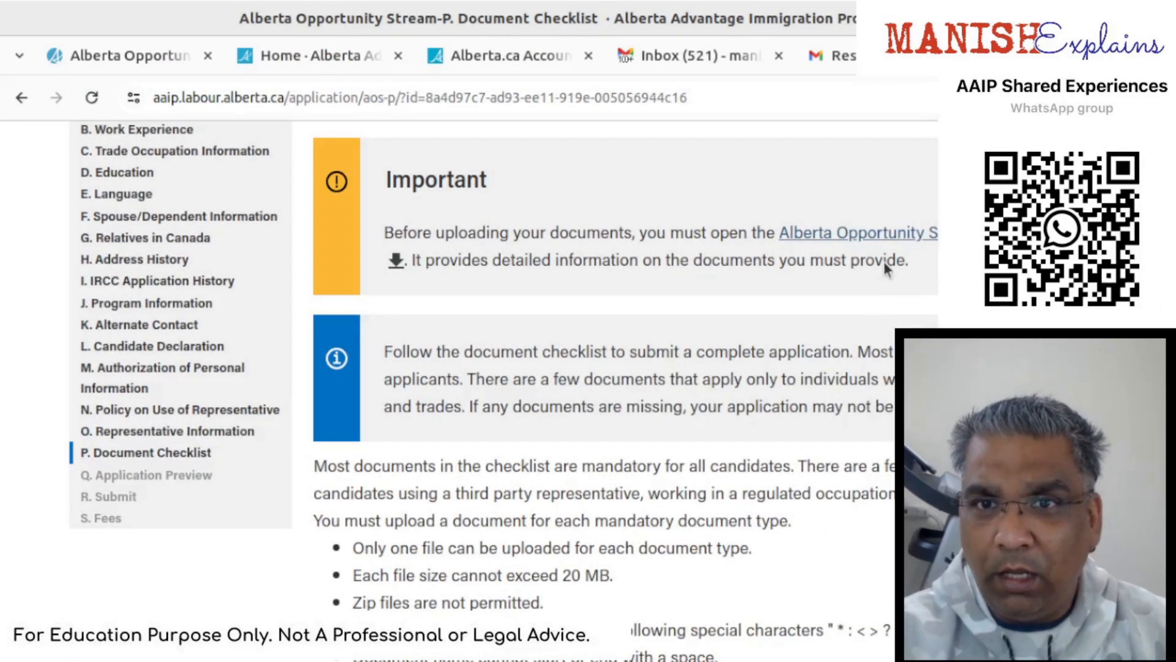
pyautogui.click(895, 233)
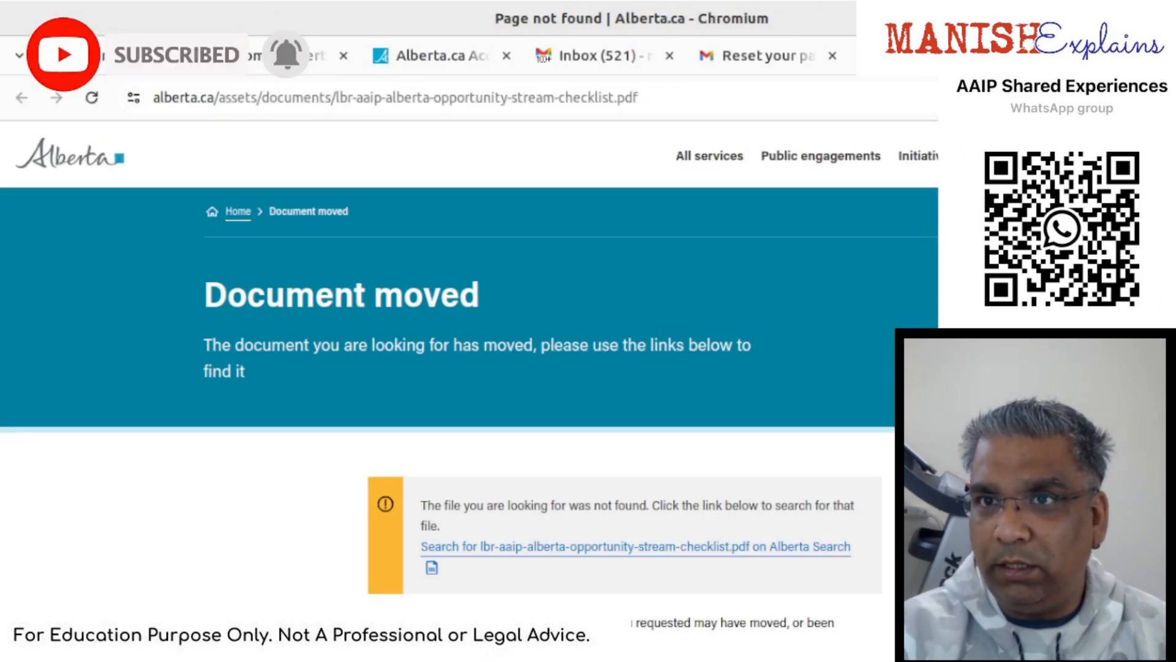
pyautogui.hotkey('ctrl', 'w')
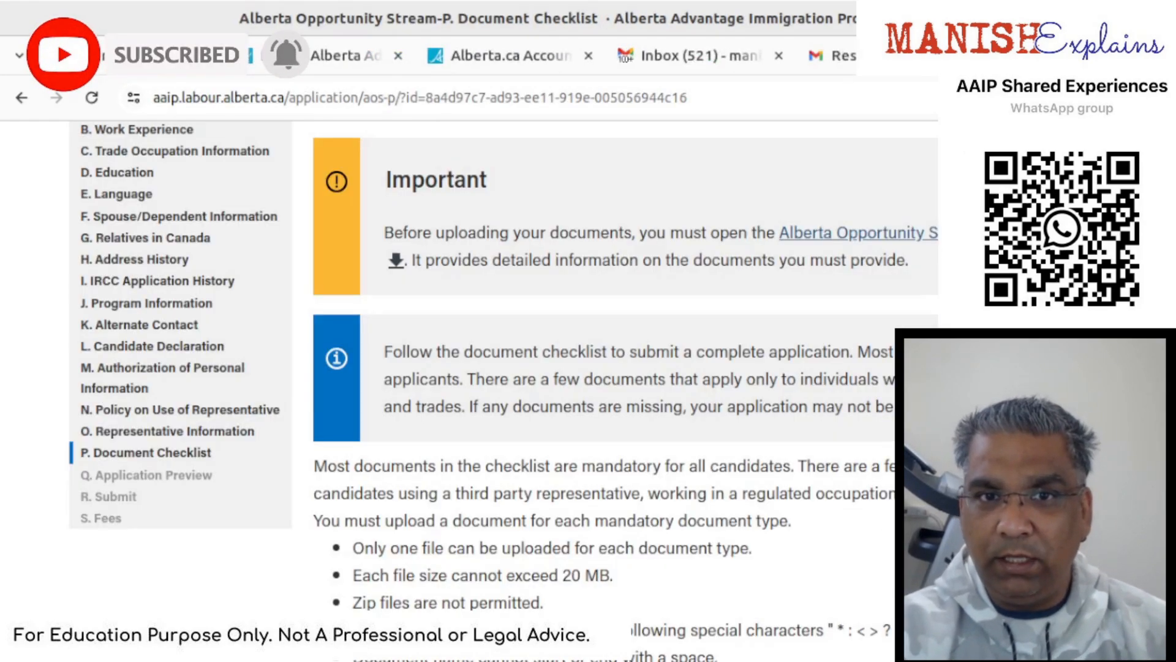
pyautogui.scroll(-1, 613, 368)
# - Save the checklist with files attached to every required row, work permit through dependents authorization form
pyautogui.scroll(-5, 613, 368)
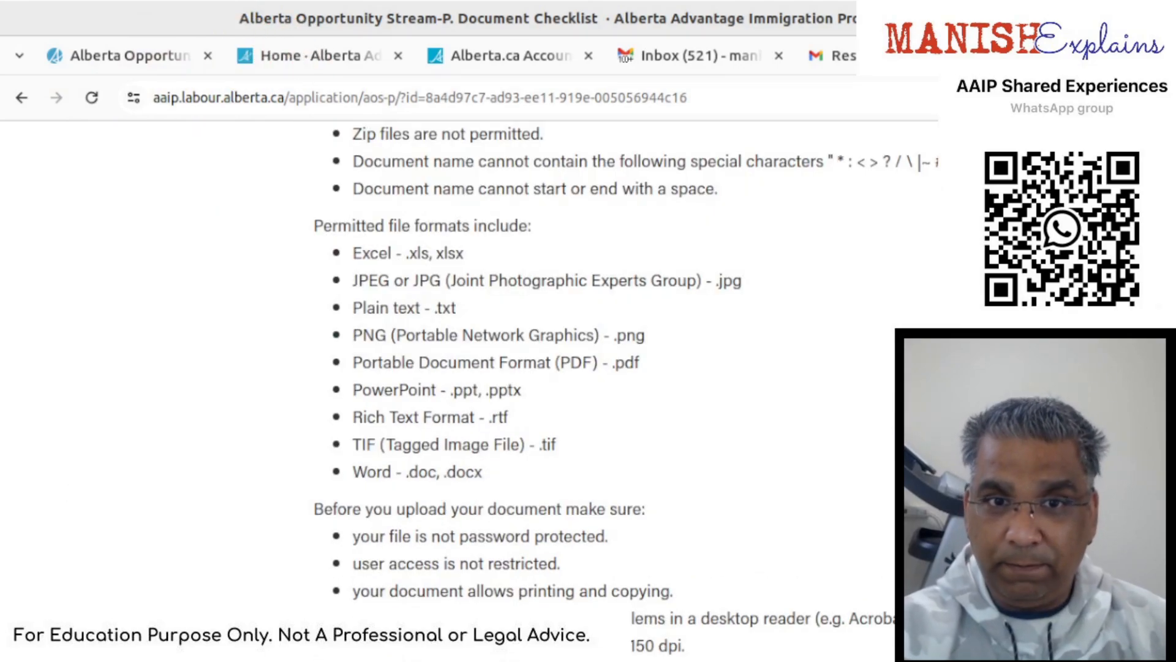
pyautogui.scroll(-8, 466, 392)
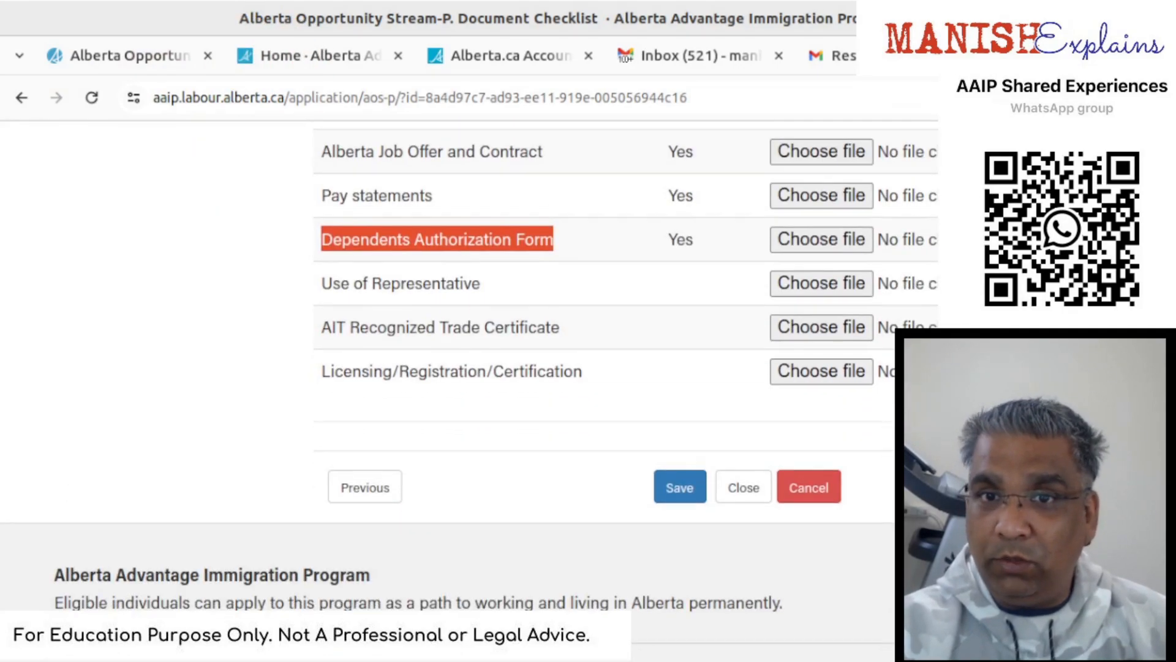
pyautogui.scroll(2, 466, 392)
pyautogui.scroll(2, 612, 367)
pyautogui.scroll(-2, 705, 607)
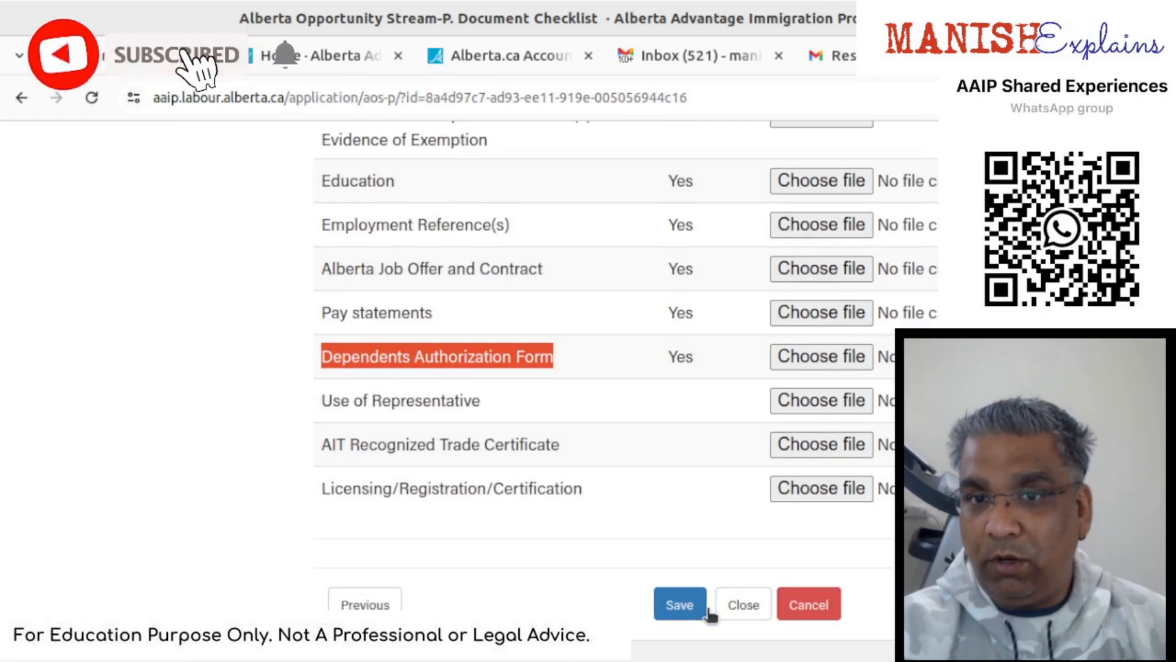
pyautogui.click(683, 605)
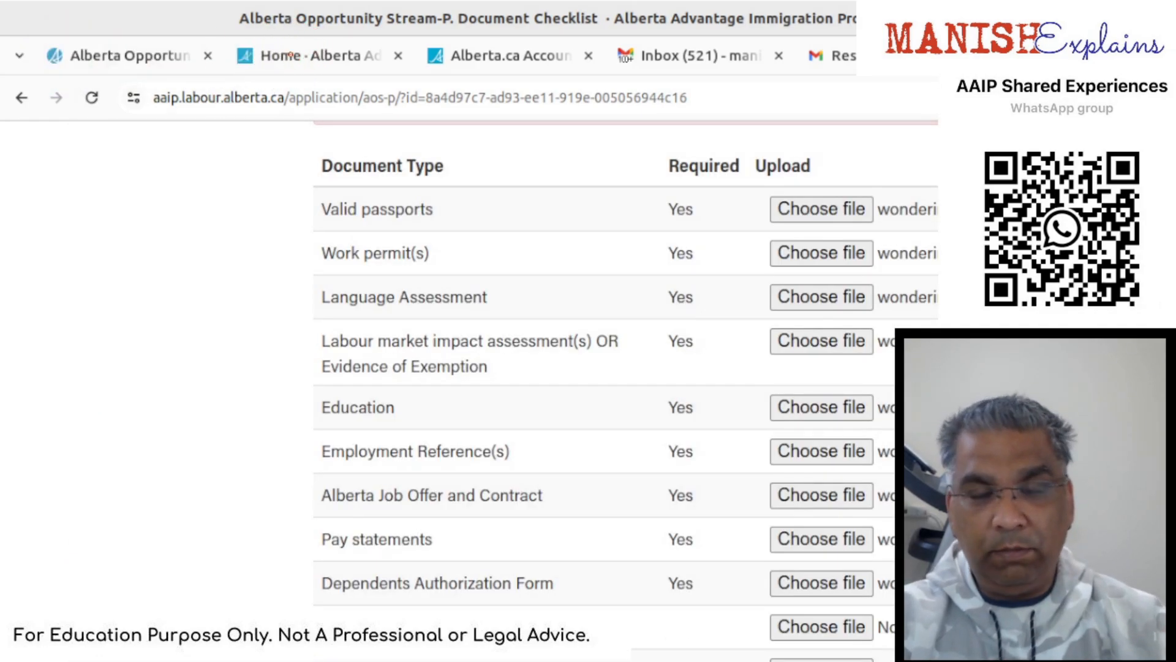
# - Scroll through the reloaded checklist to confirm each document row shows its attached file
pyautogui.scroll(-4, 747, 217)
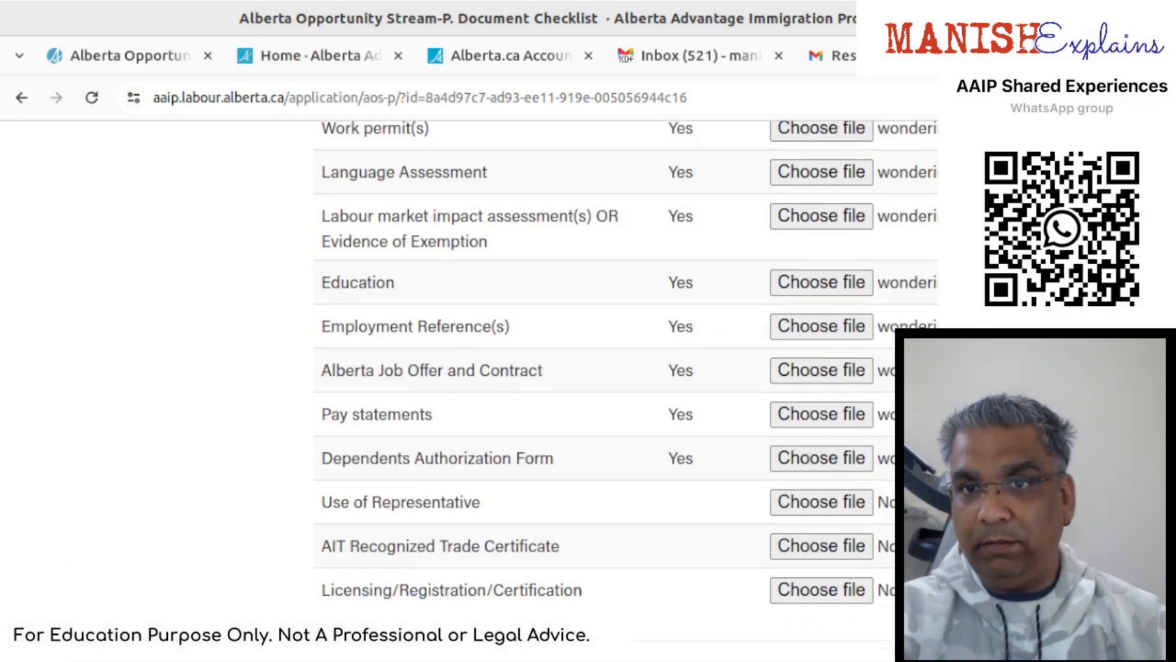
pyautogui.scroll(4, 747, 218)
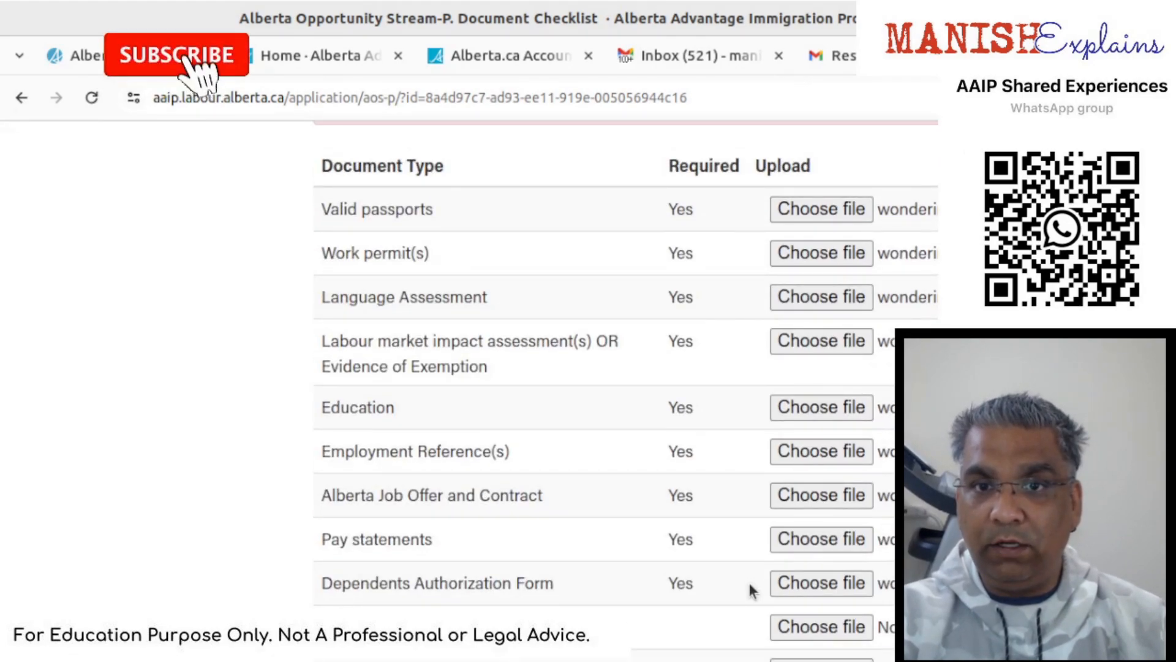
pyautogui.scroll(-2, 751, 588)
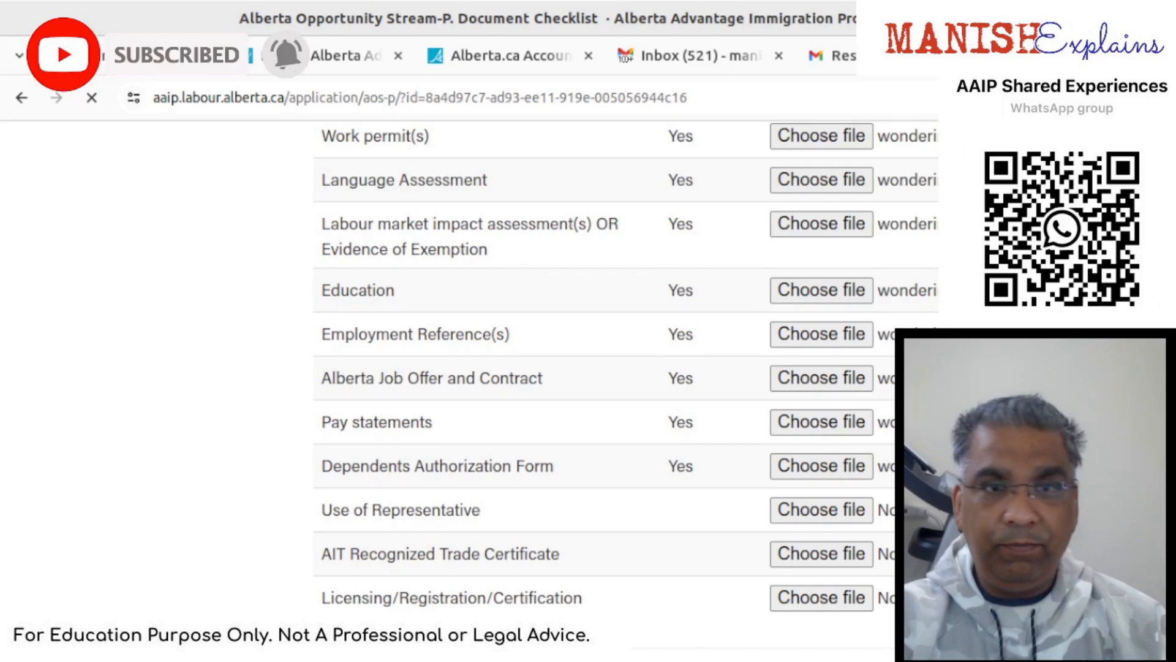
pyautogui.scroll(-2, 604, 367)
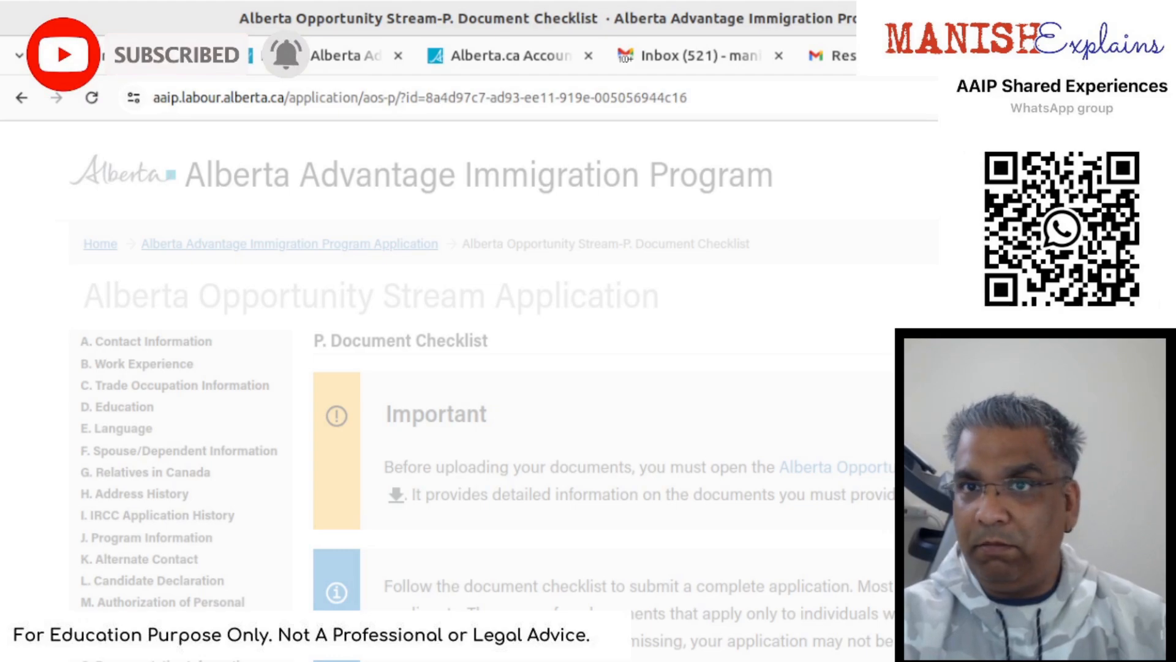
# - Save the Document Checklist uploads again from the bottom of the page
pyautogui.scroll(-10, 551, 429)
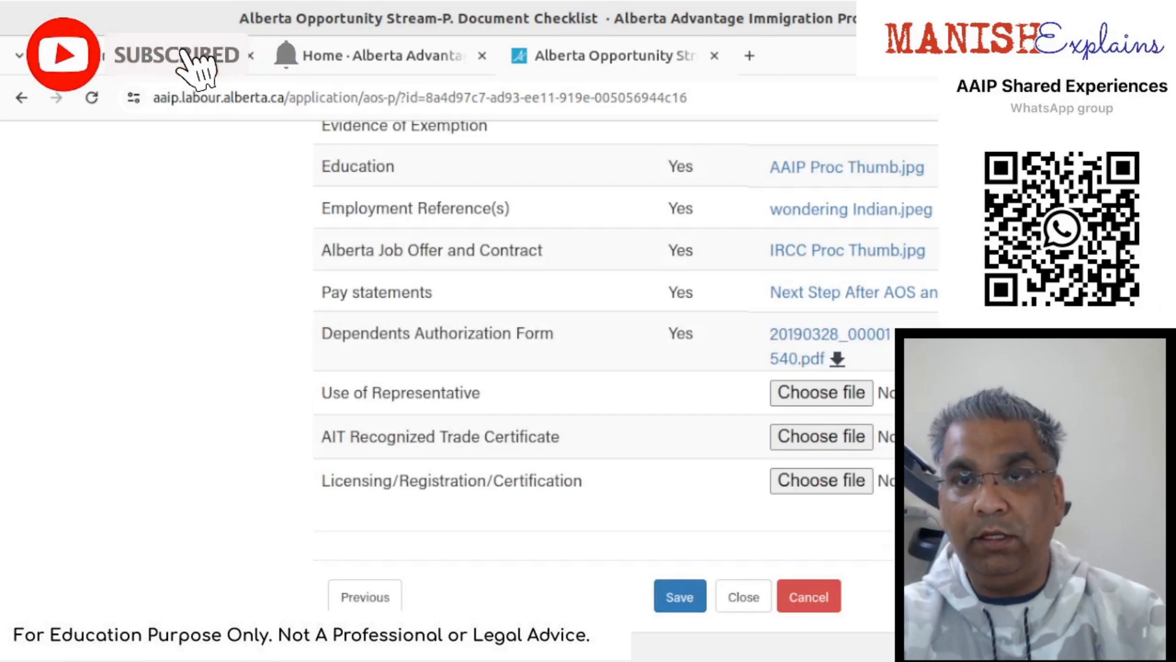
pyautogui.click(694, 602)
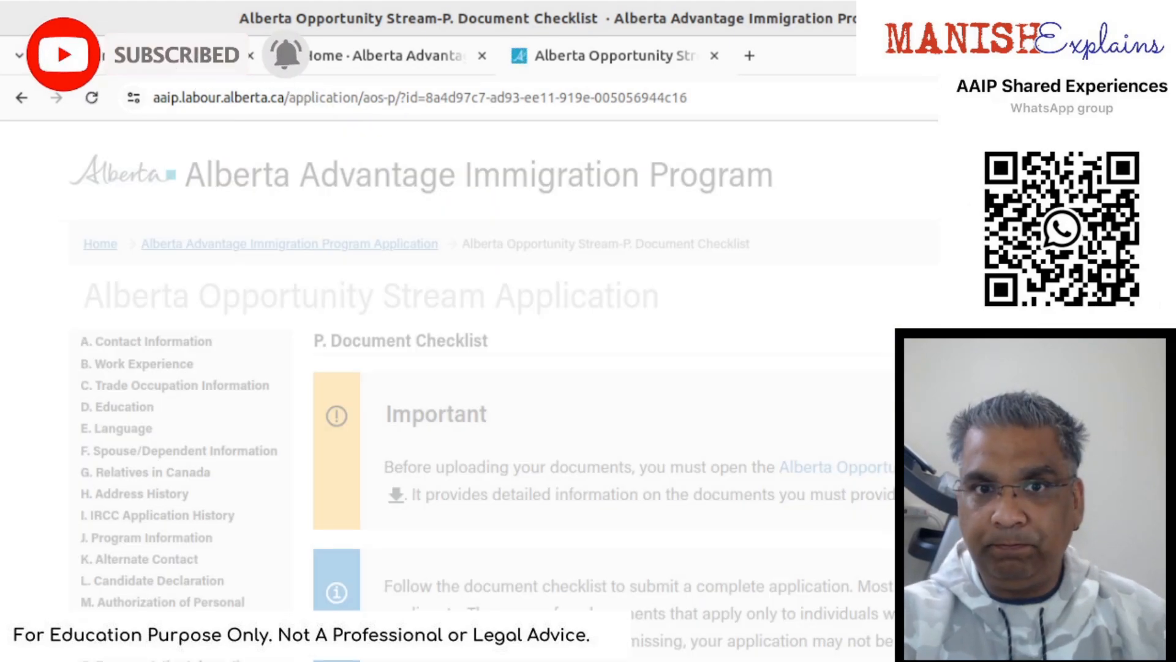
# - Read the Q. Application Preview from the first section down to the uploaded documents list
pyautogui.scroll(-20, 490, 392)
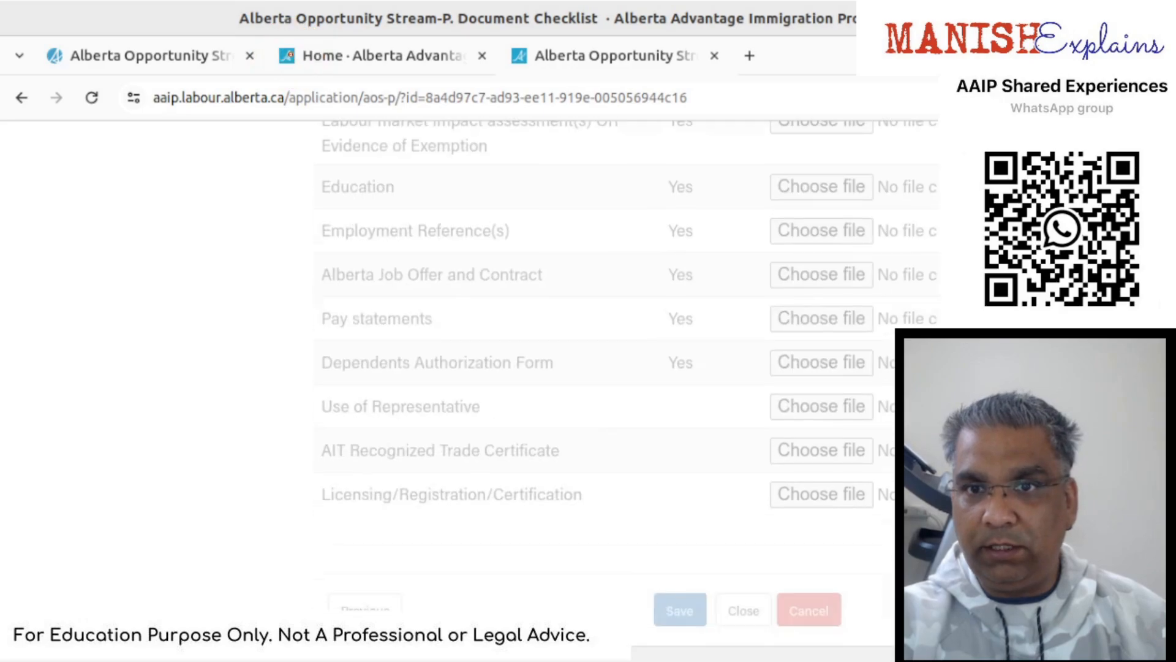
pyautogui.scroll(-2, 469, 368)
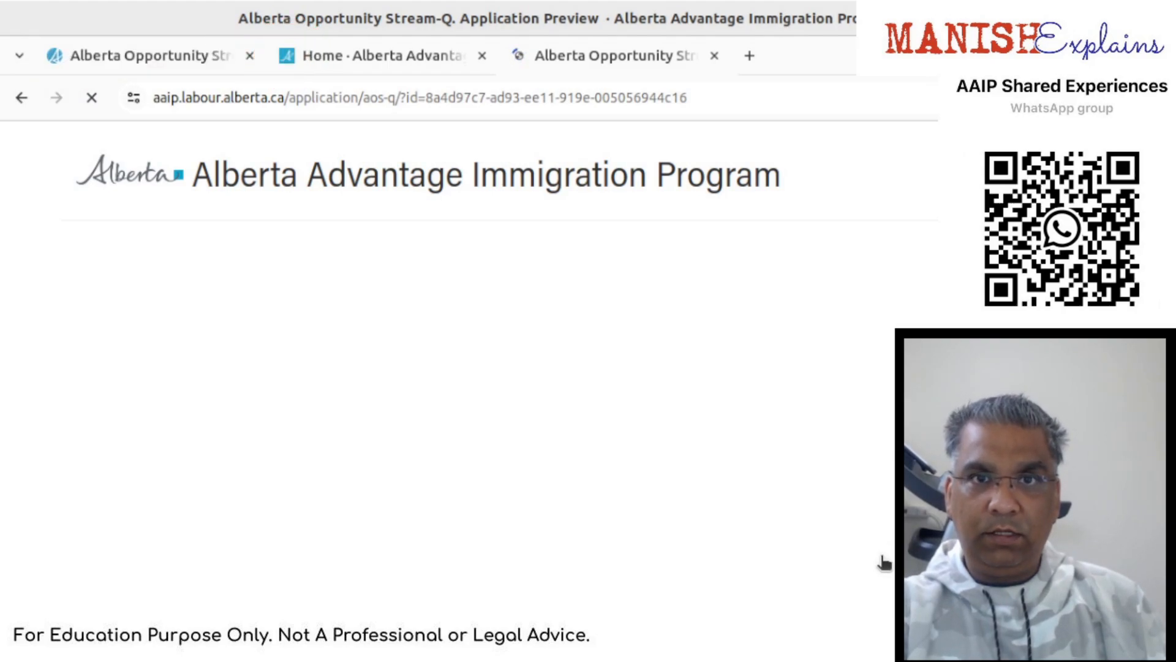
pyautogui.scroll(-10, 884, 562)
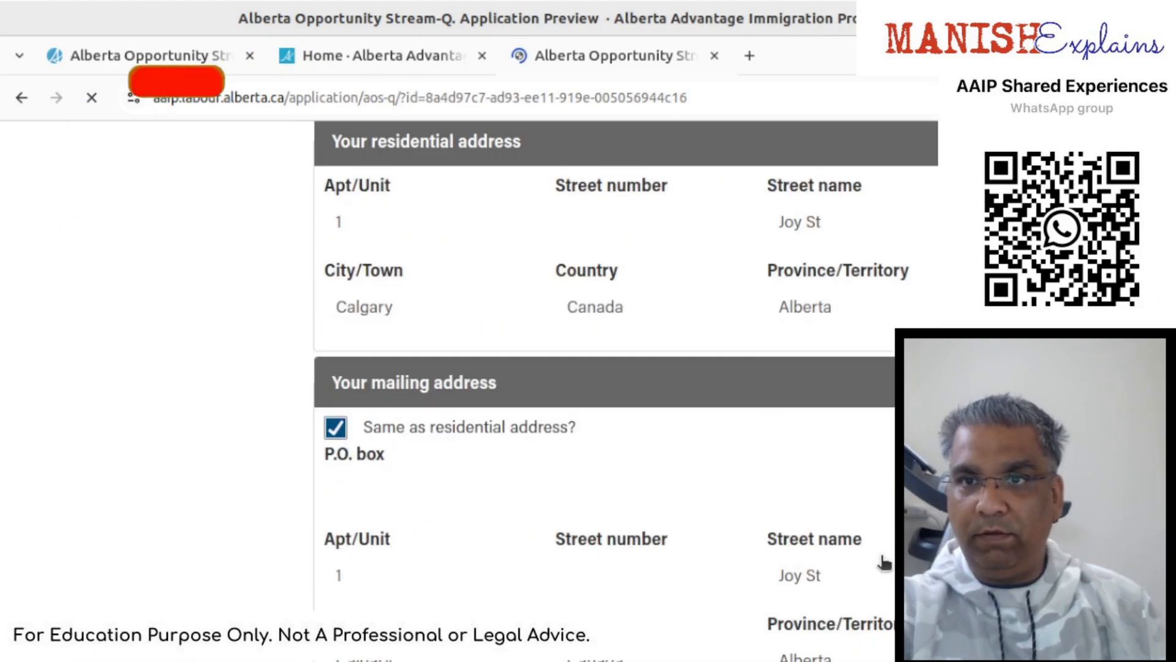
pyautogui.scroll(-10, 884, 562)
pyautogui.scroll(-8, 884, 562)
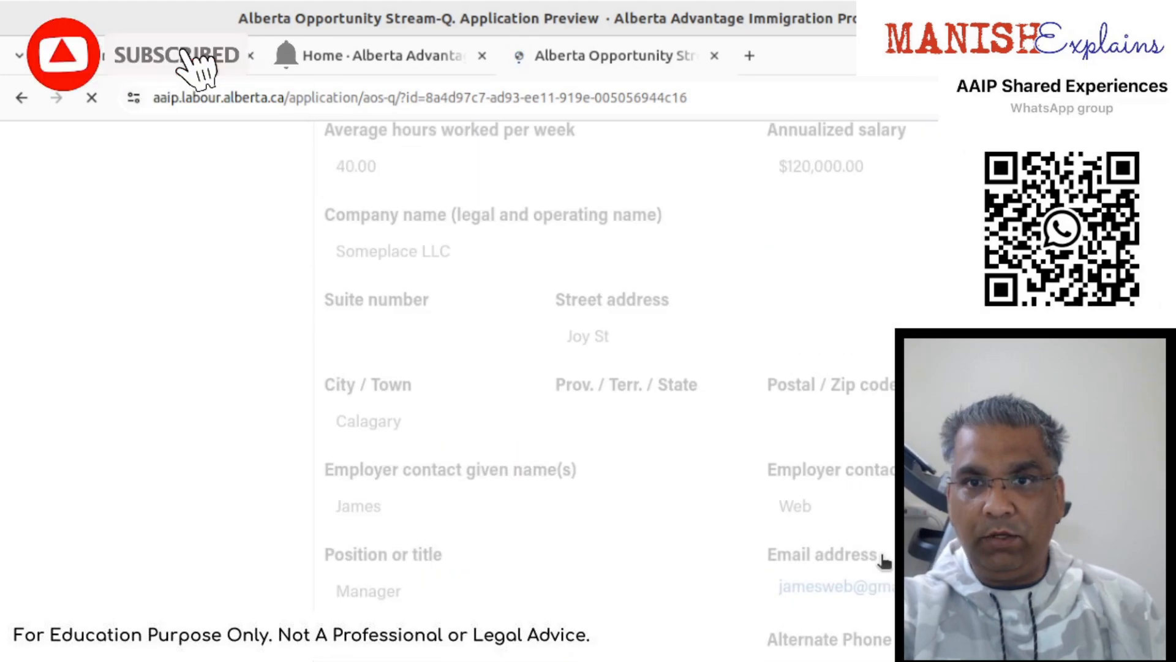
pyautogui.scroll(-5, 884, 562)
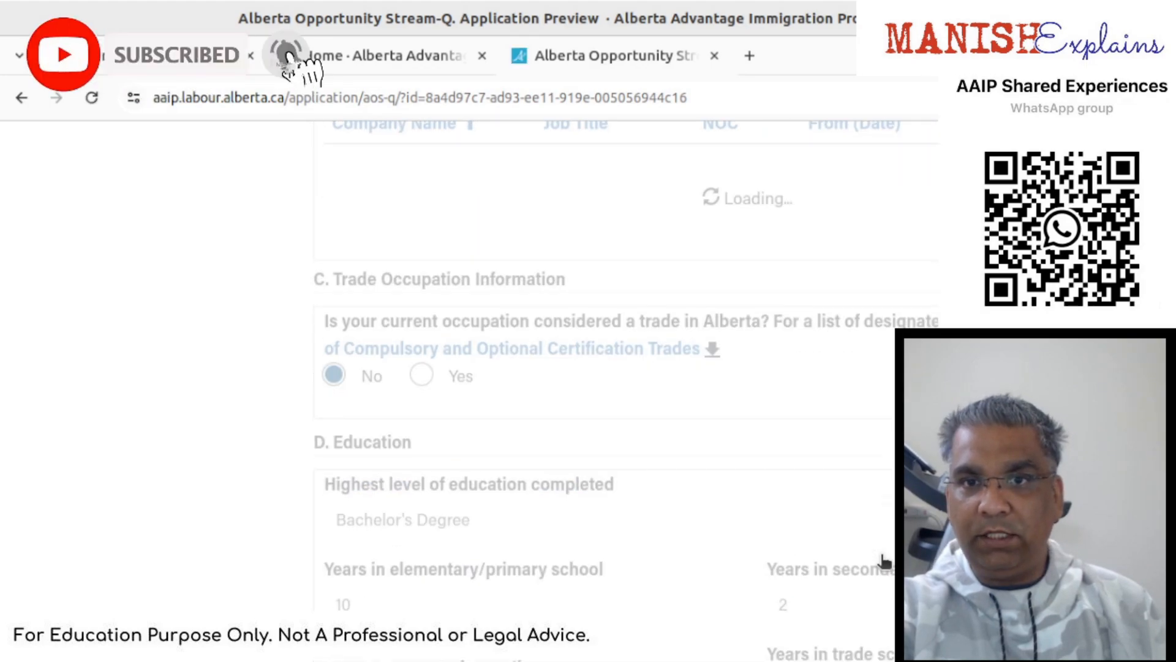
pyautogui.scroll(-20, 884, 562)
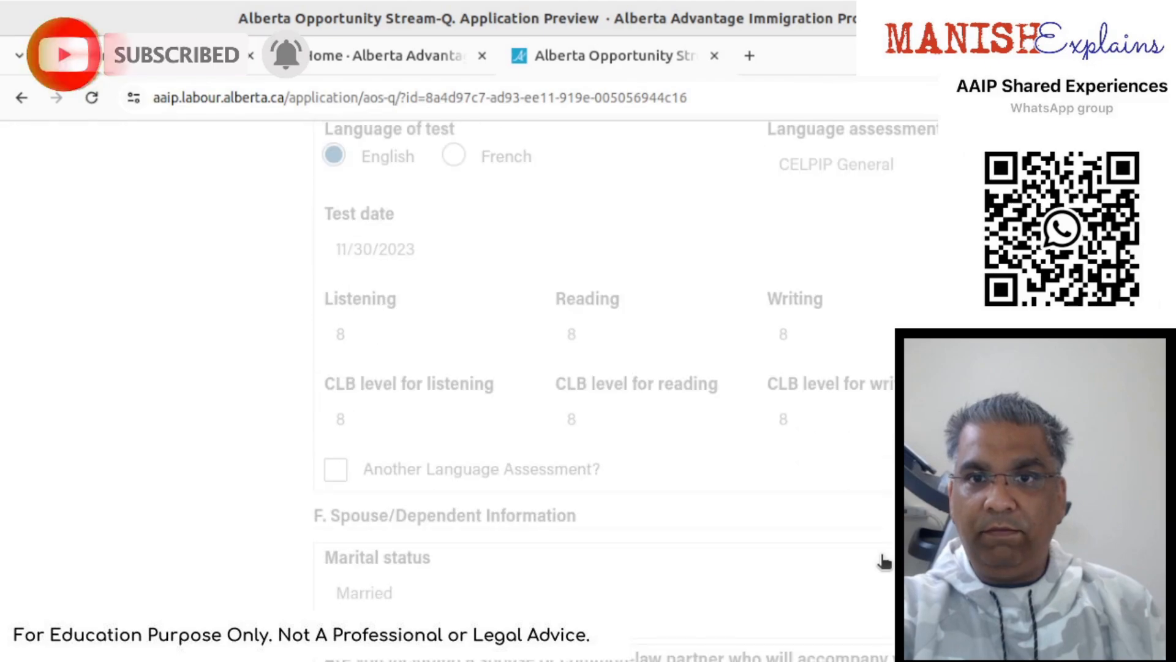
pyautogui.scroll(-20, 884, 562)
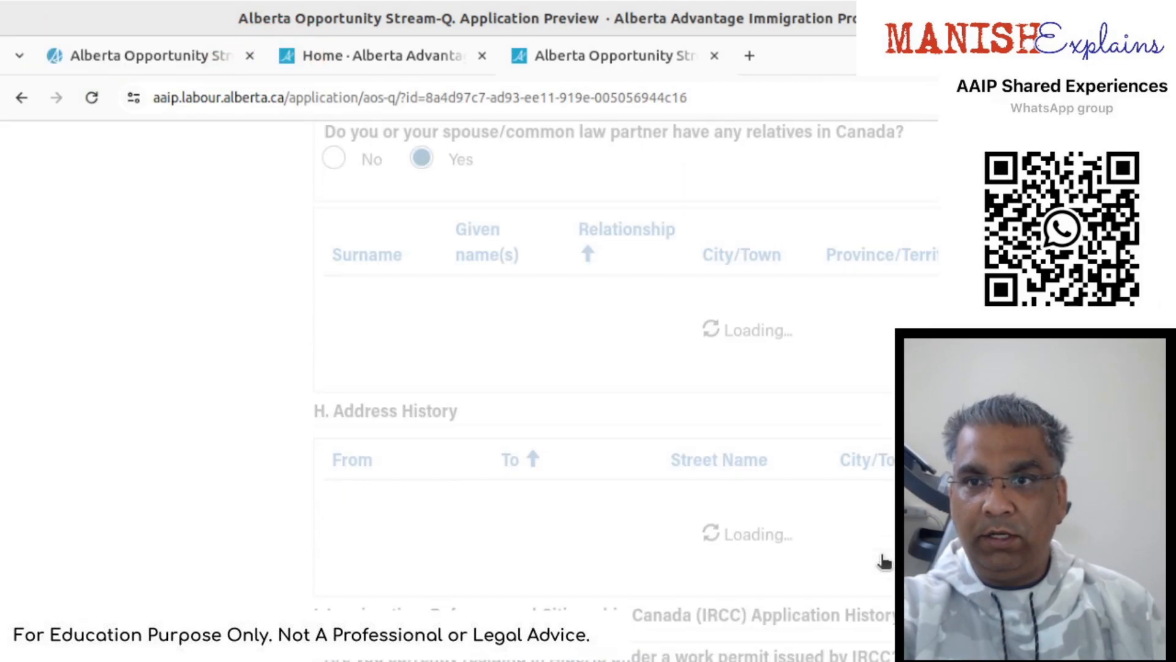
pyautogui.scroll(-20, 885, 562)
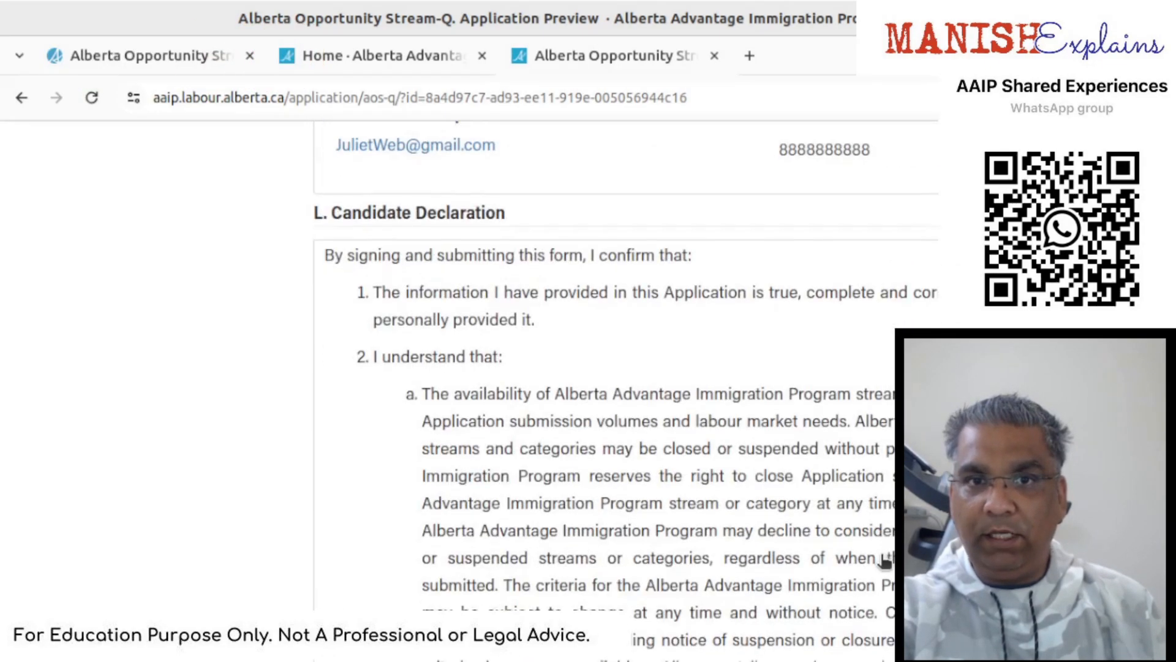
pyautogui.scroll(-20, 884, 563)
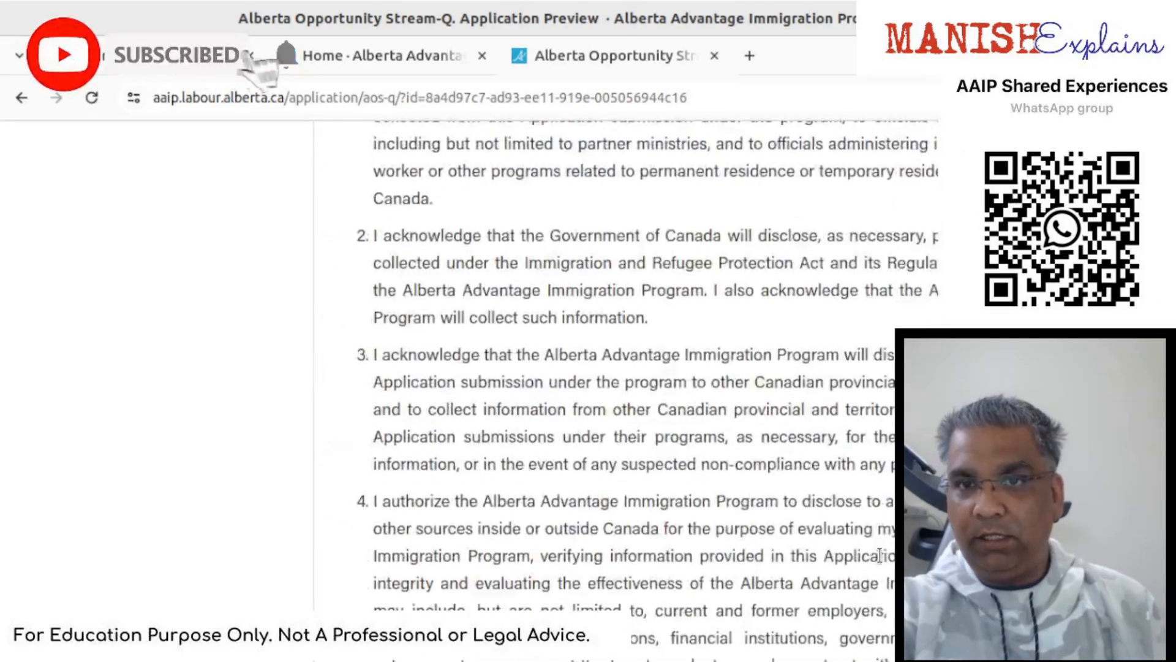
pyautogui.scroll(-20, 879, 555)
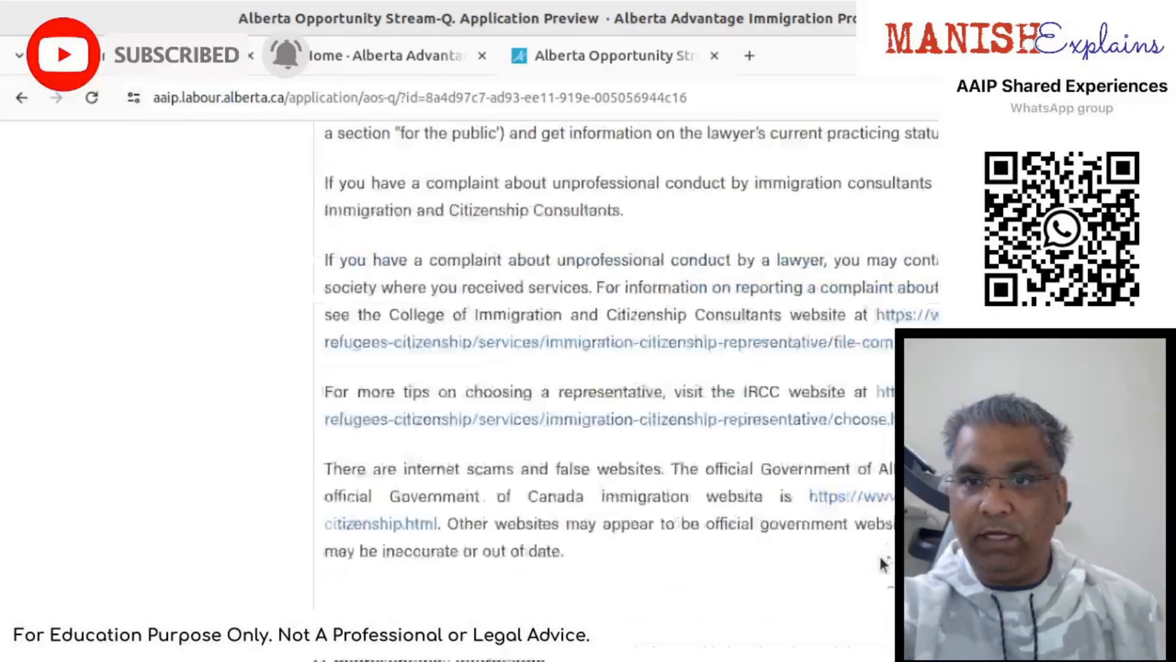
pyautogui.scroll(-20, 884, 562)
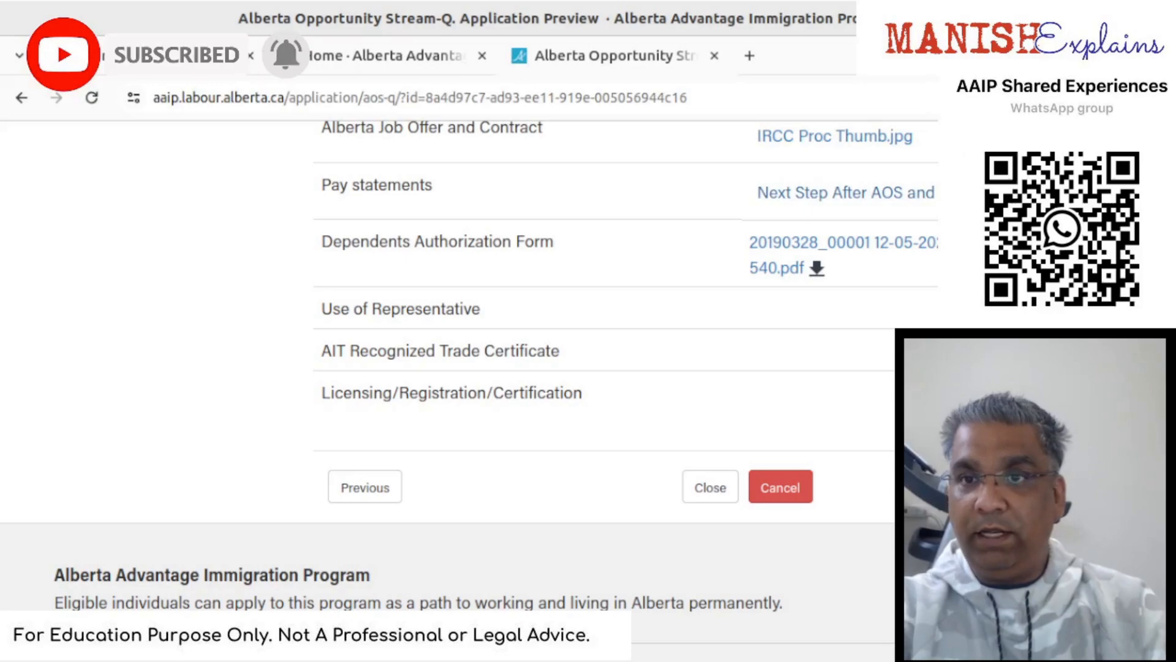
# - Continue to R. Submit Application and read the note about the $500 fee due within 24 hours
pyautogui.click(975, 487)
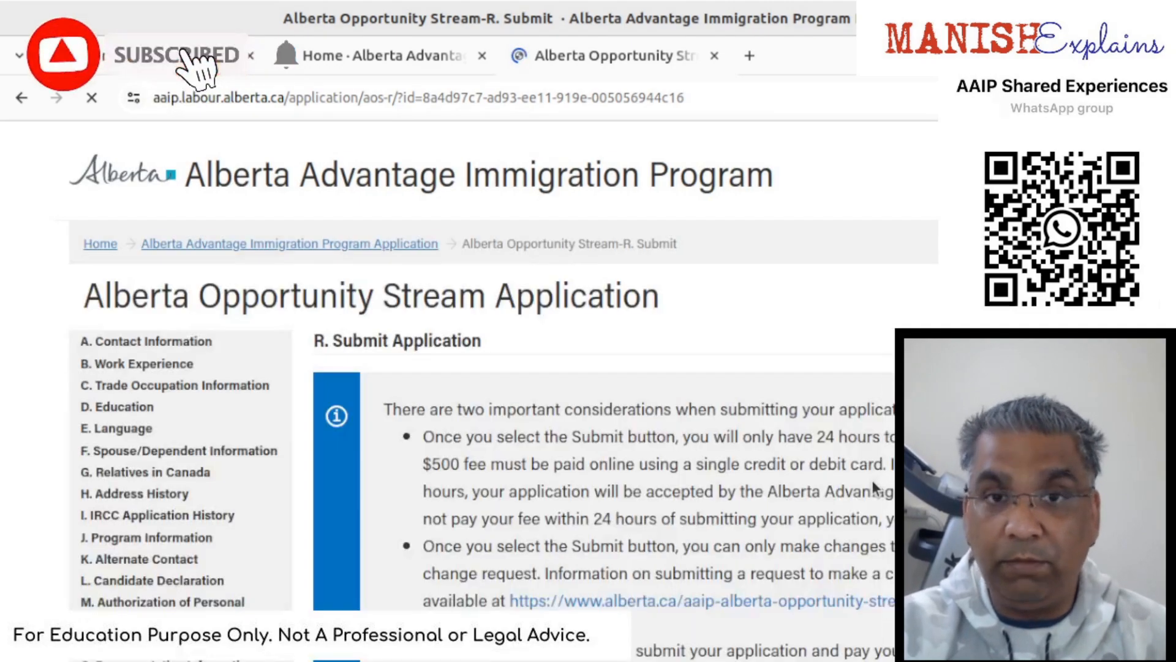
pyautogui.scroll(-5, 875, 489)
pyautogui.scroll(4, 870, 477)
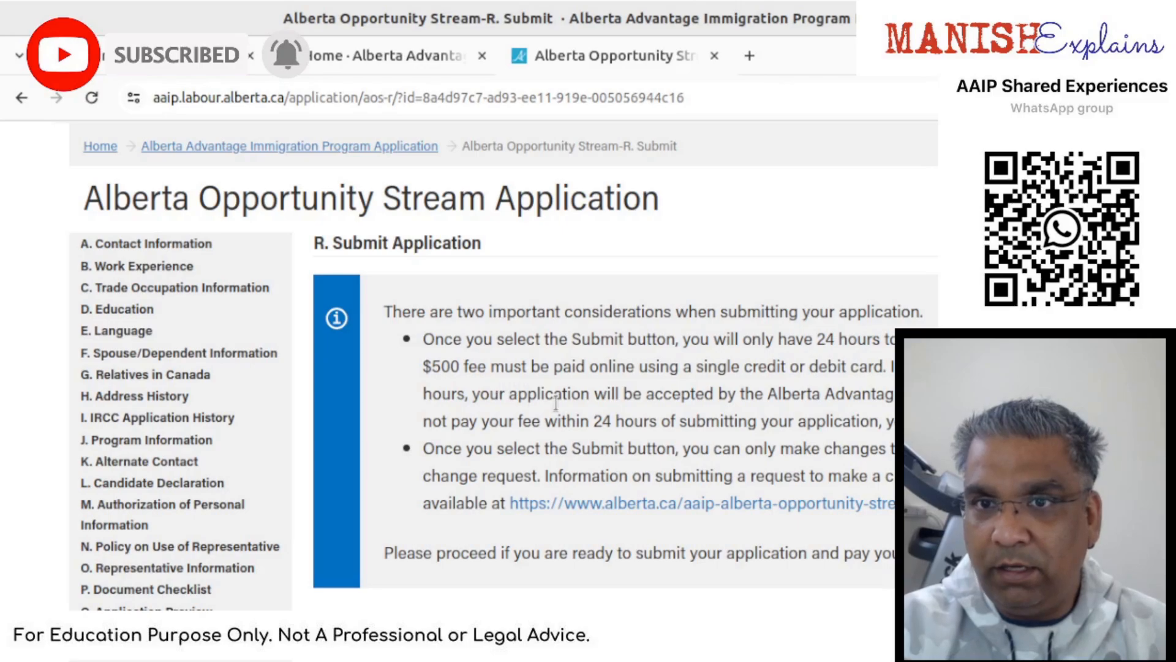
pyautogui.scroll(-2, 555, 402)
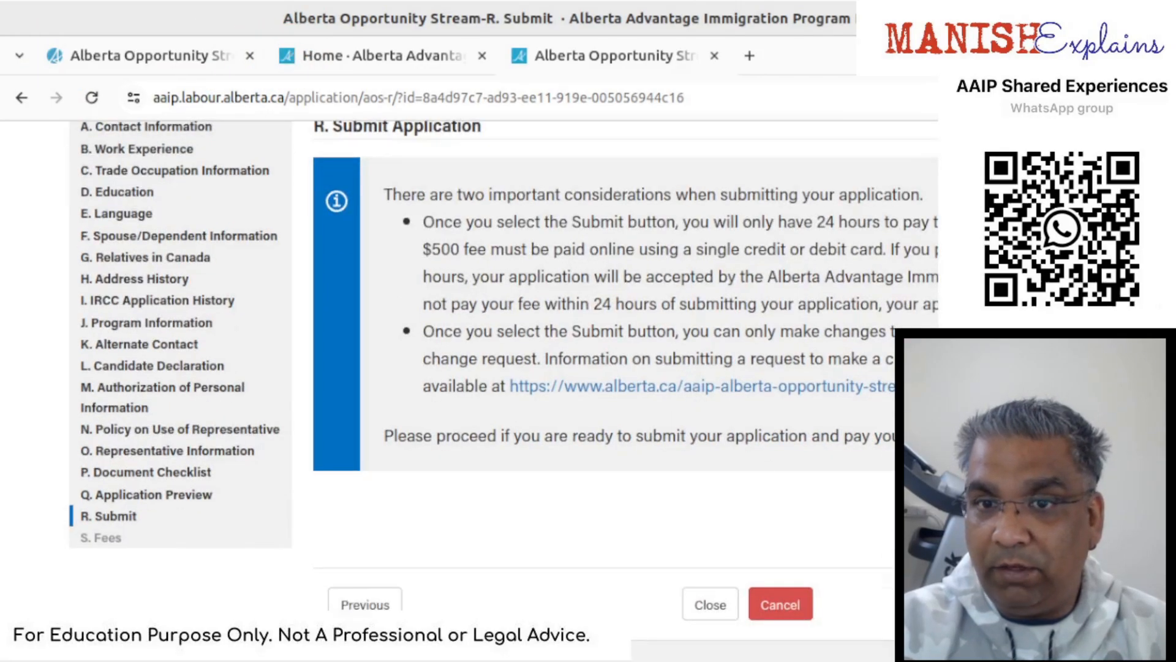